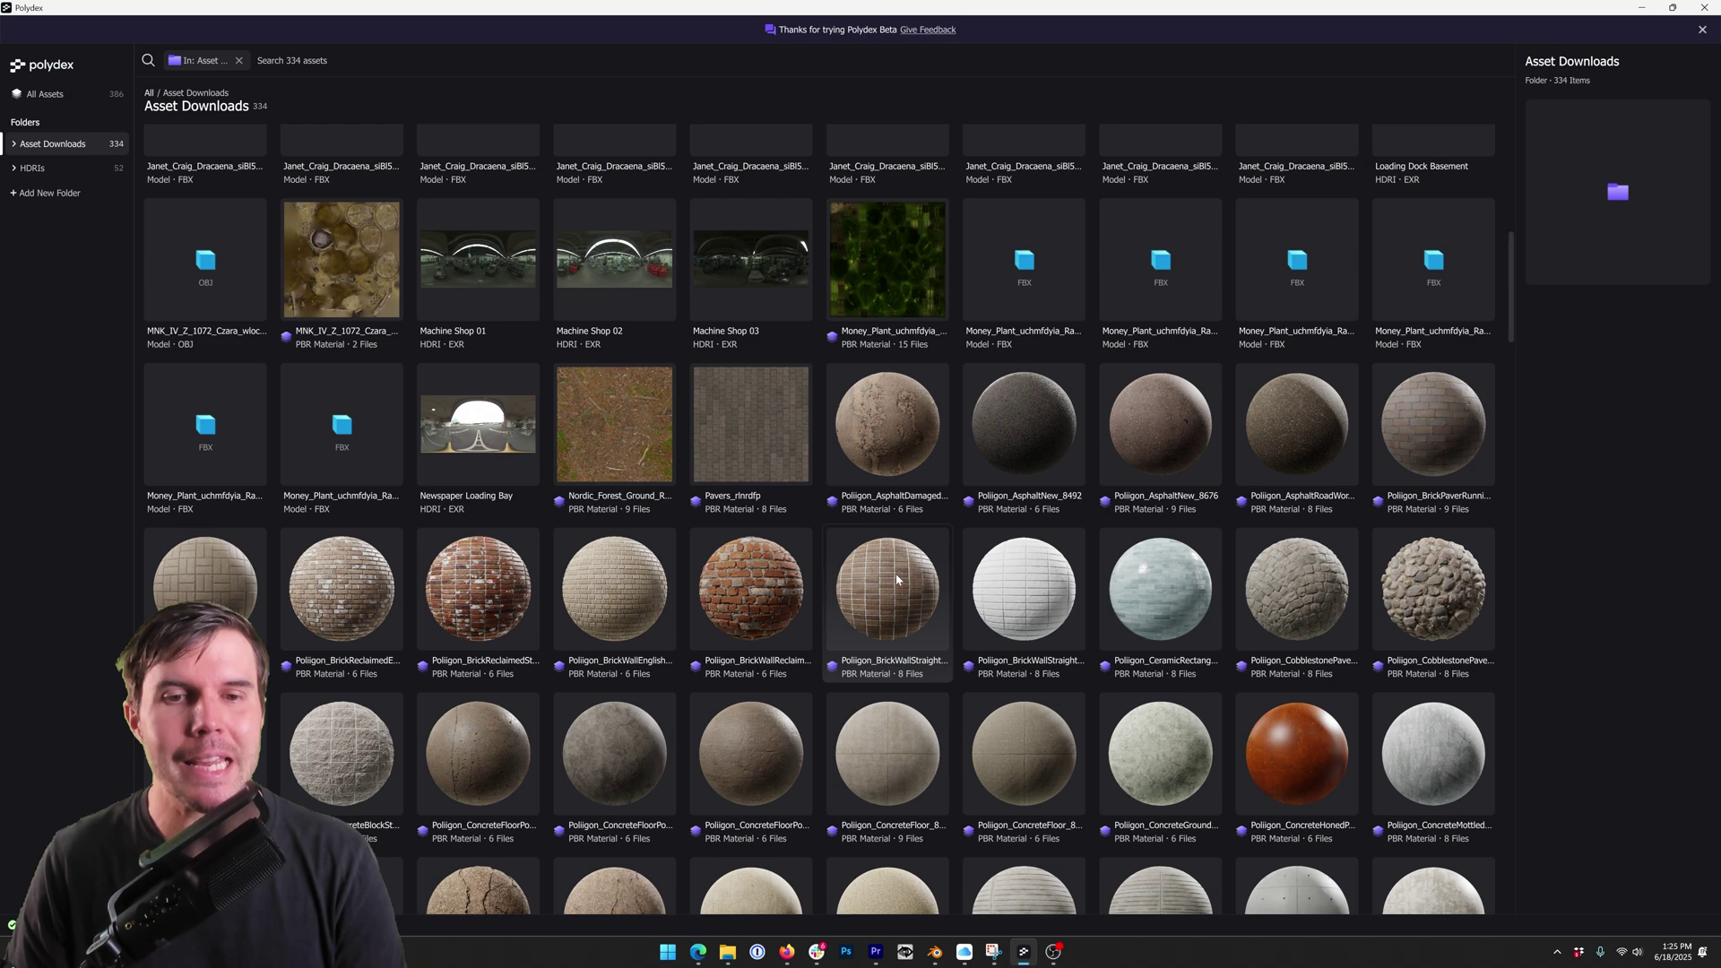
- Scroll down the Polydex material grid, then switch to the Blender window showing the plane
scroll(974, 573, down, 2)
scroll(974, 574, down, 2)
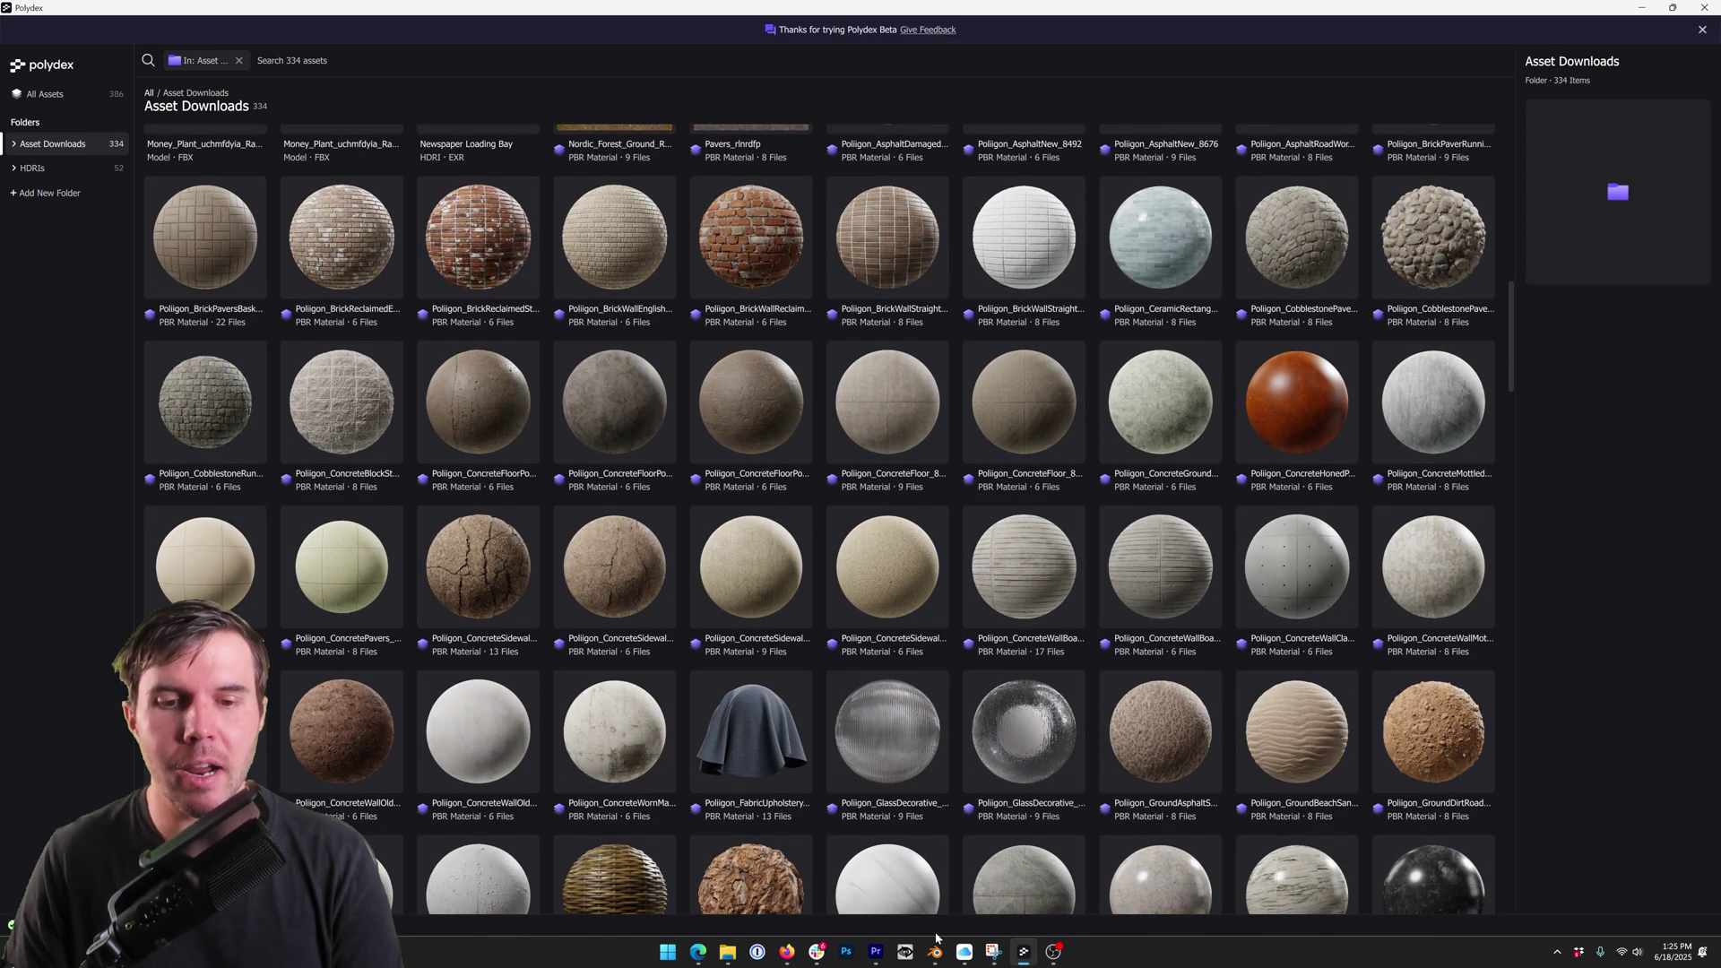
key(alt+Tab)
- Apply the Coal_Debris material at 4K to the plane from the Polydex sidebar, then return to Polydex
key(n)
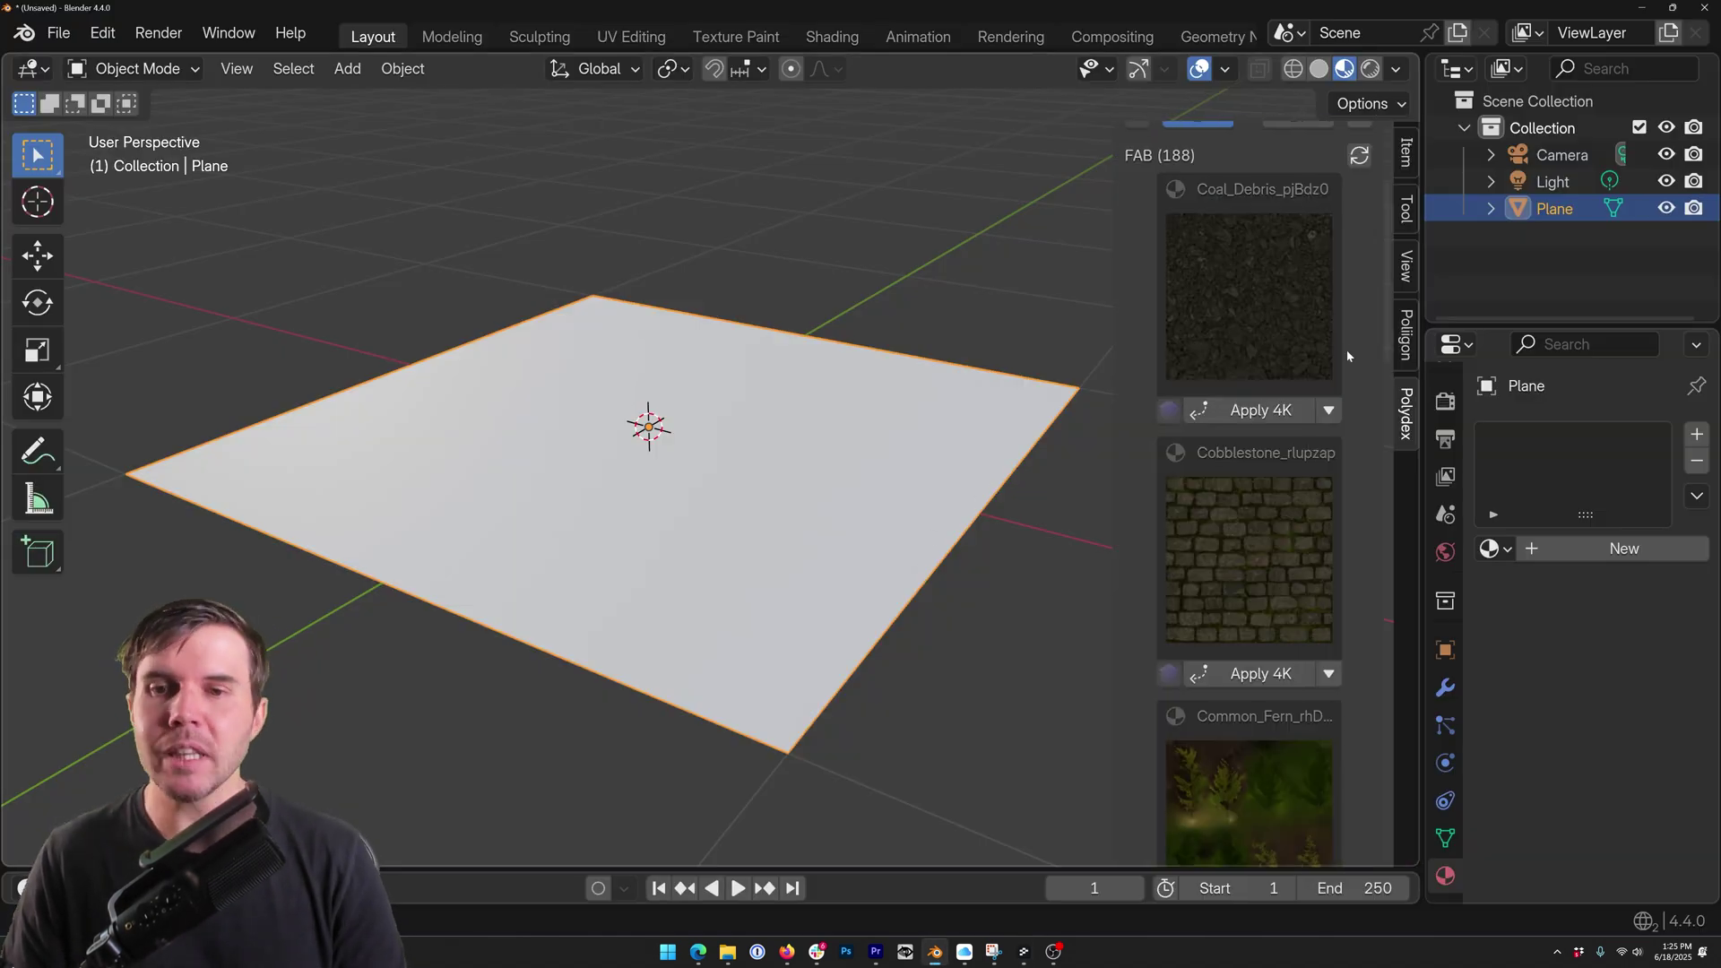
click(1261, 410)
key(n)
key(alt+Tab)
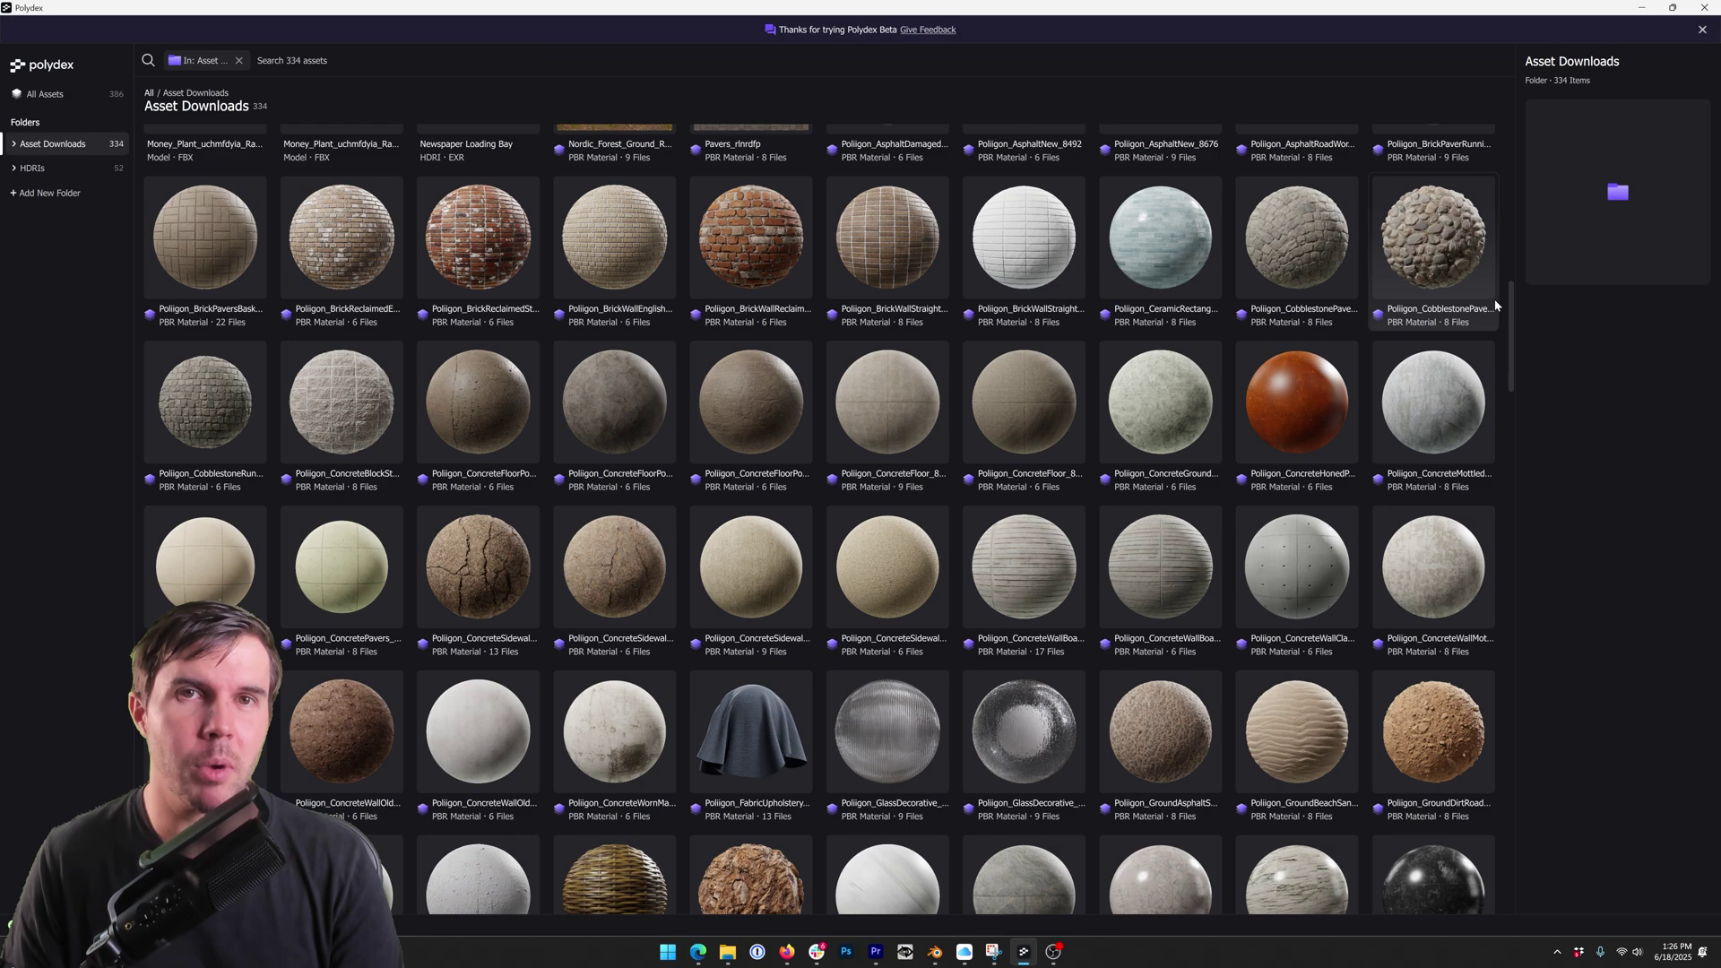
- Scroll the Polydex asset grid back up to the top
scroll(1495, 306, up, 10)
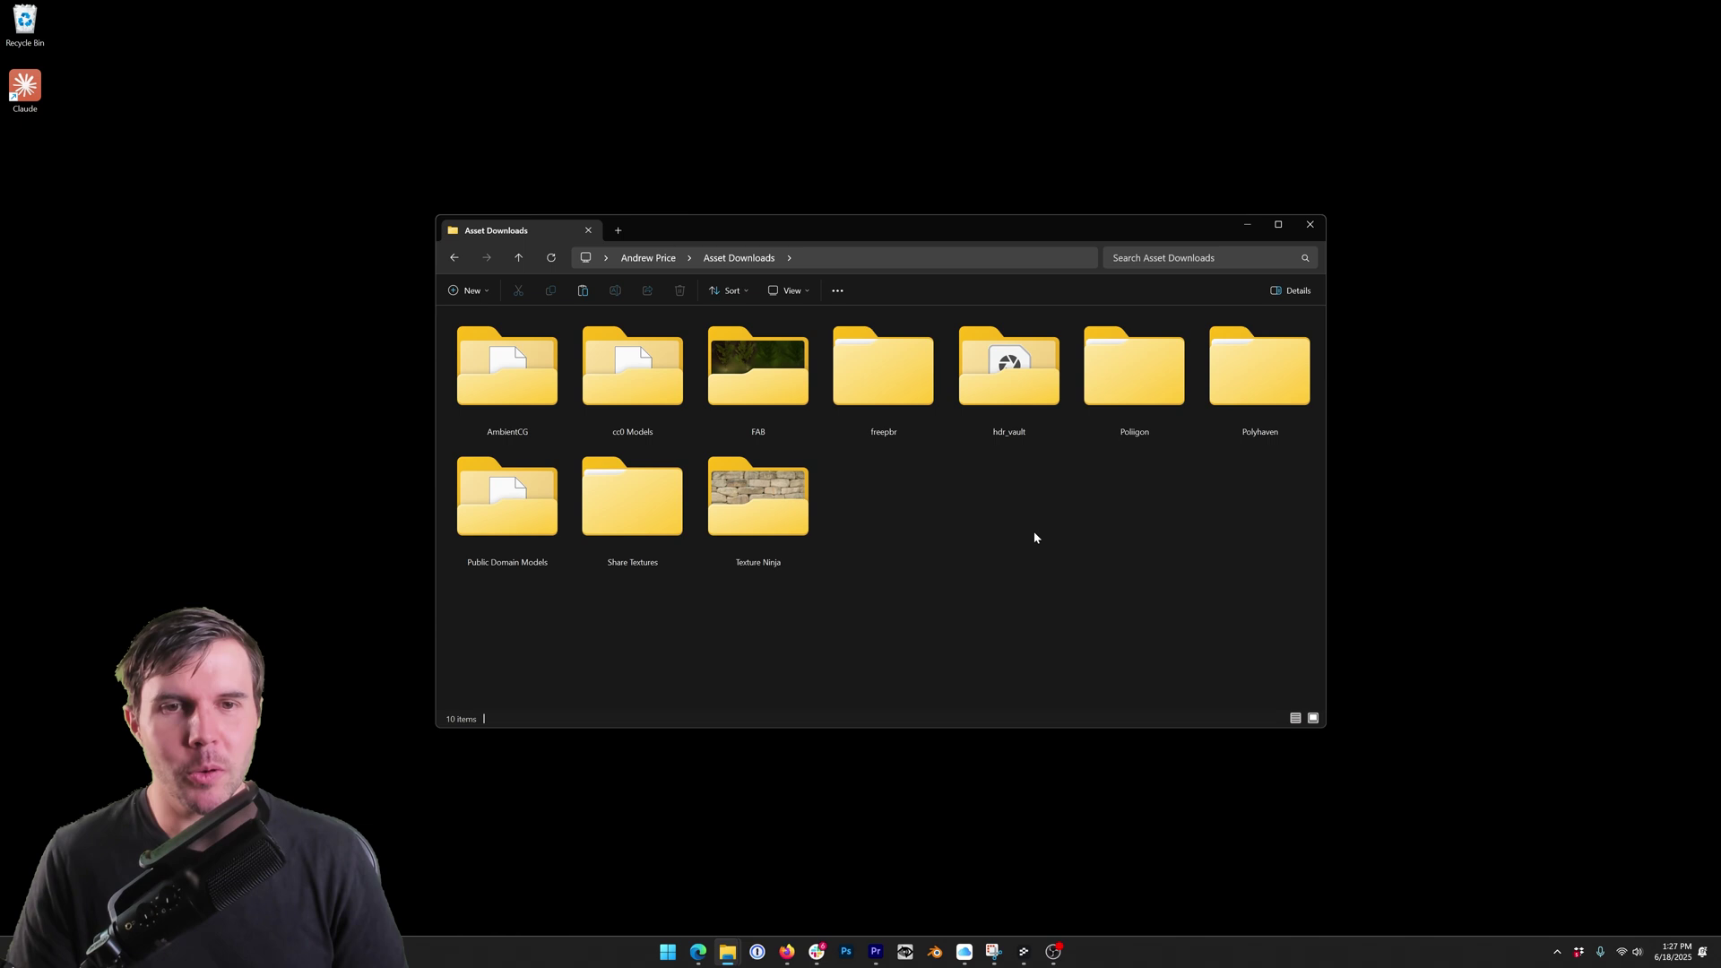
click(633, 385)
key(ctrl+shift+6)
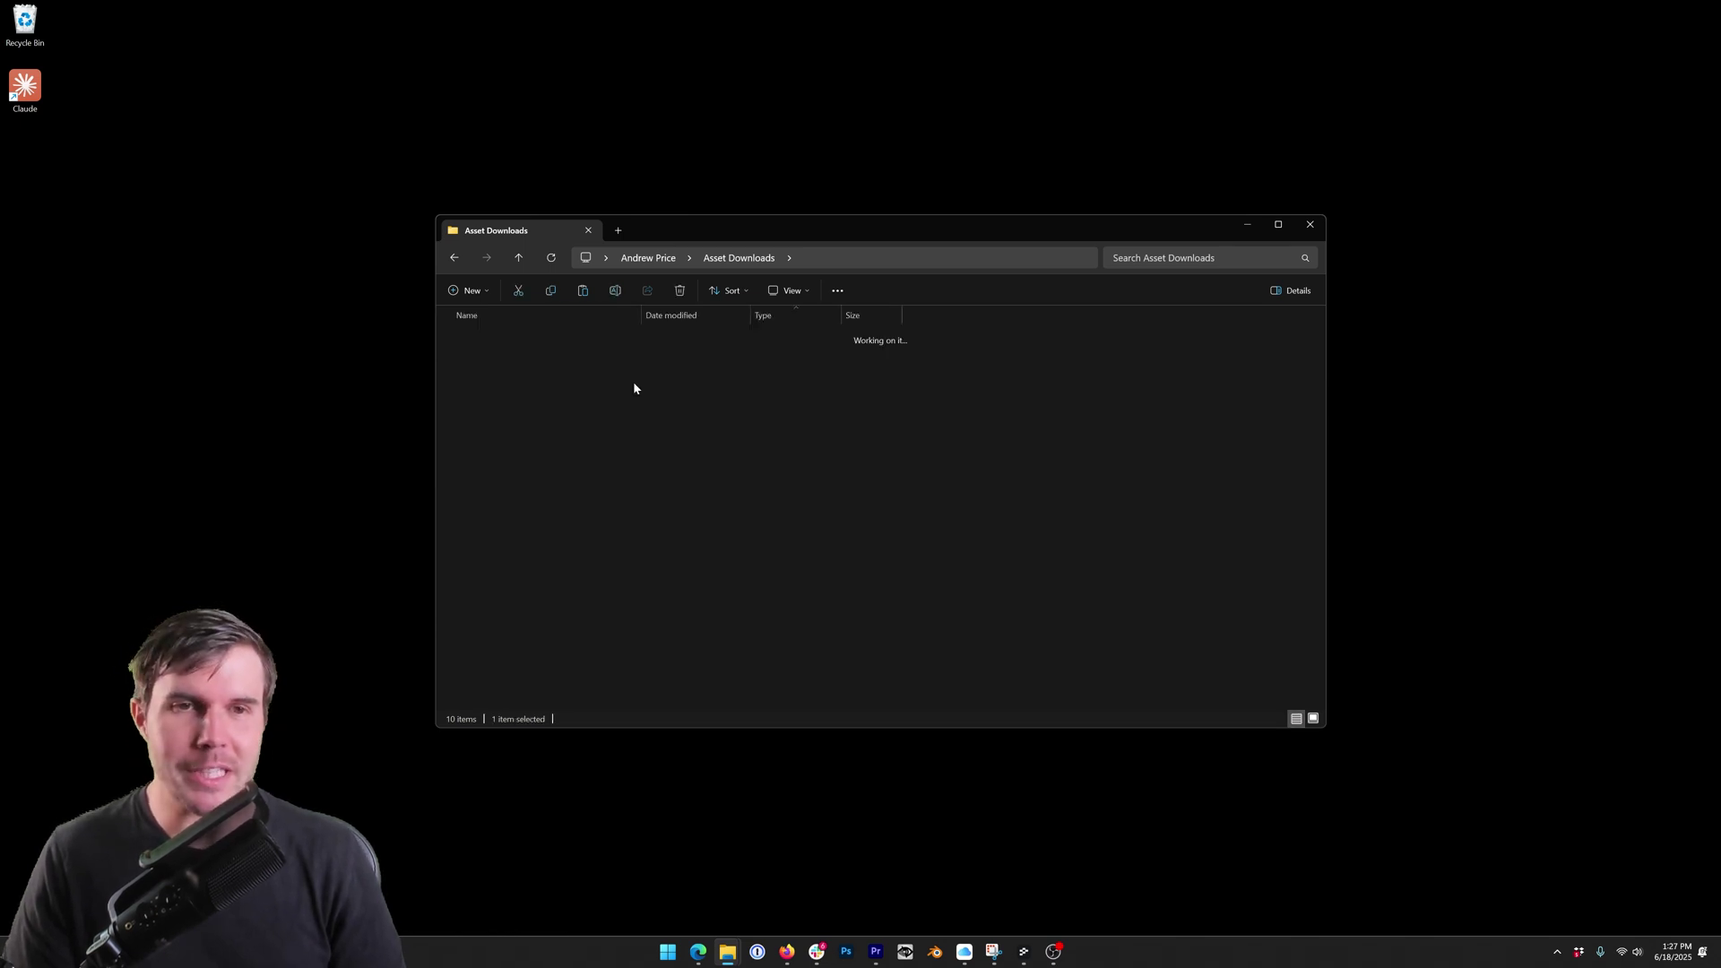
click(739, 257)
key(ctrl+shift+6)
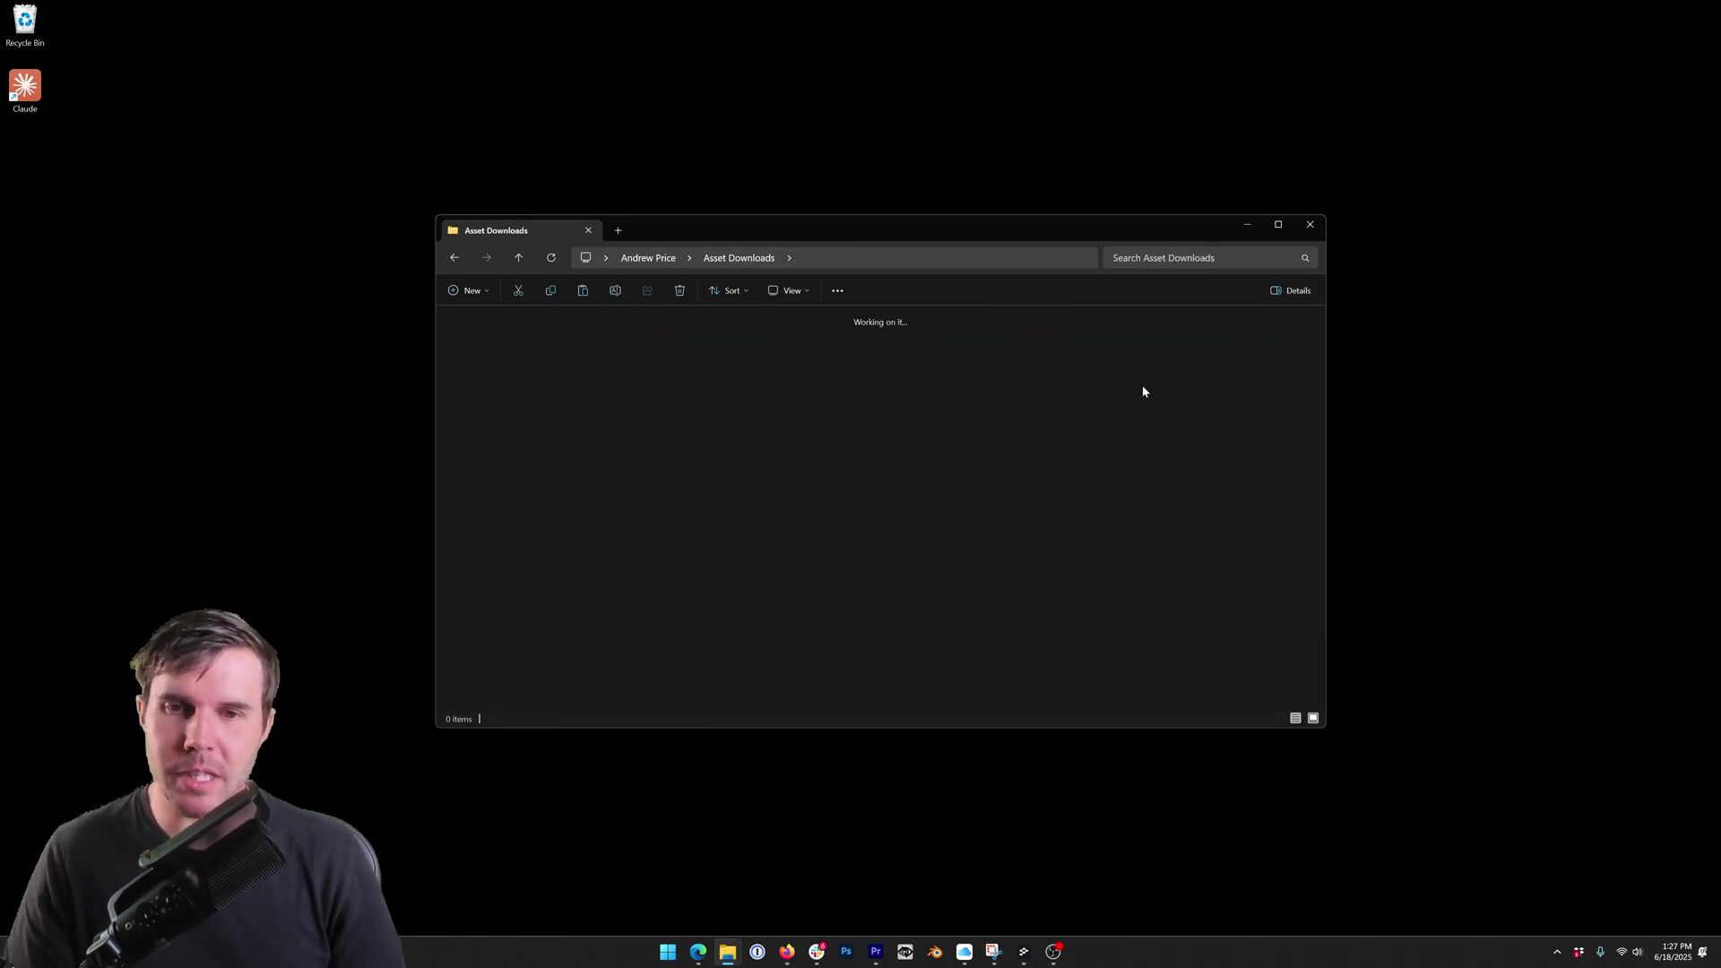
double_click(1142, 385)
click(739, 257)
key(Right)
key(Return)
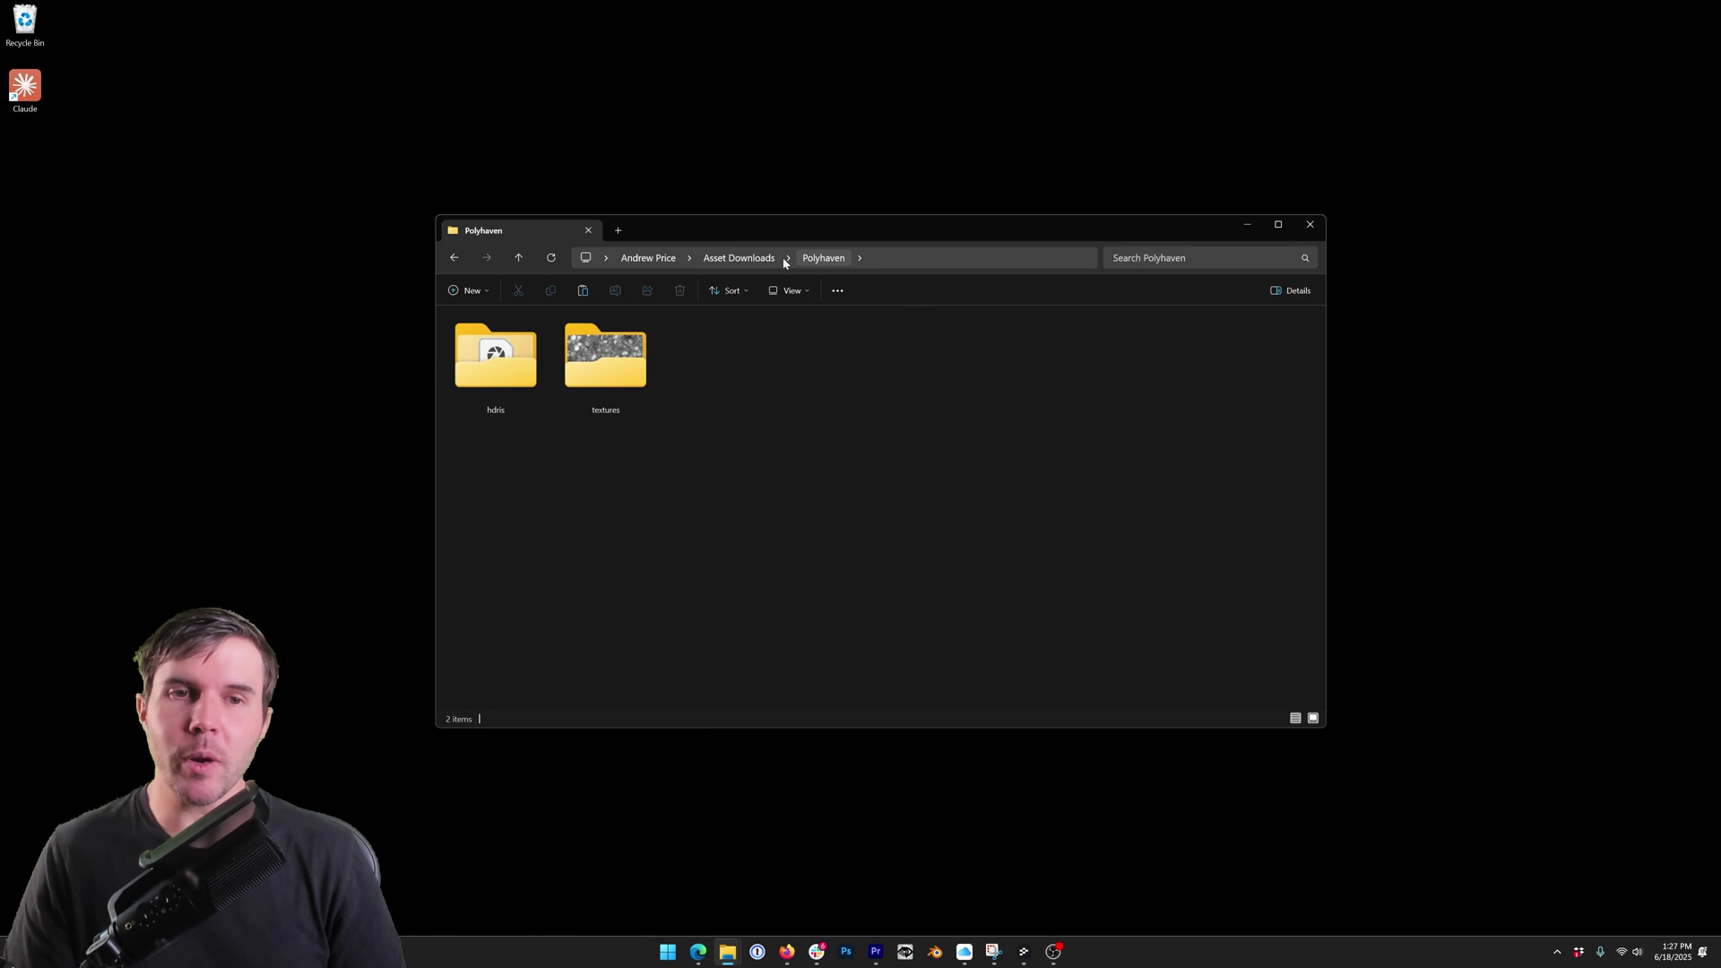
click(759, 259)
double_click(534, 512)
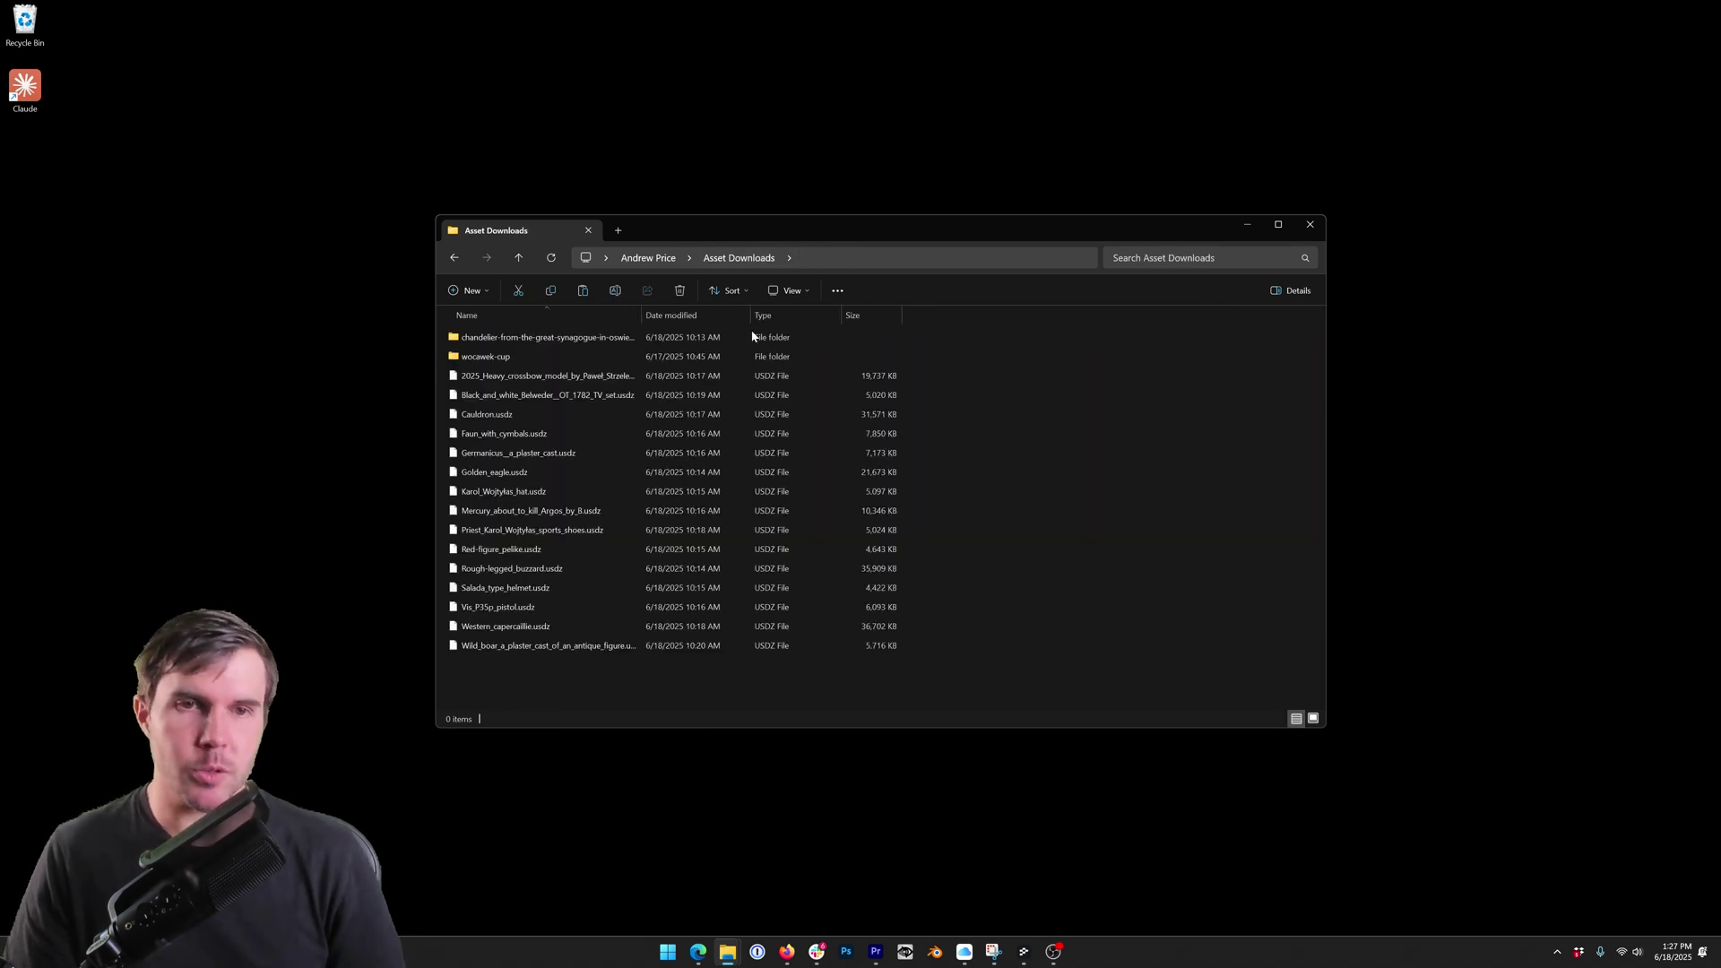
click(754, 258)
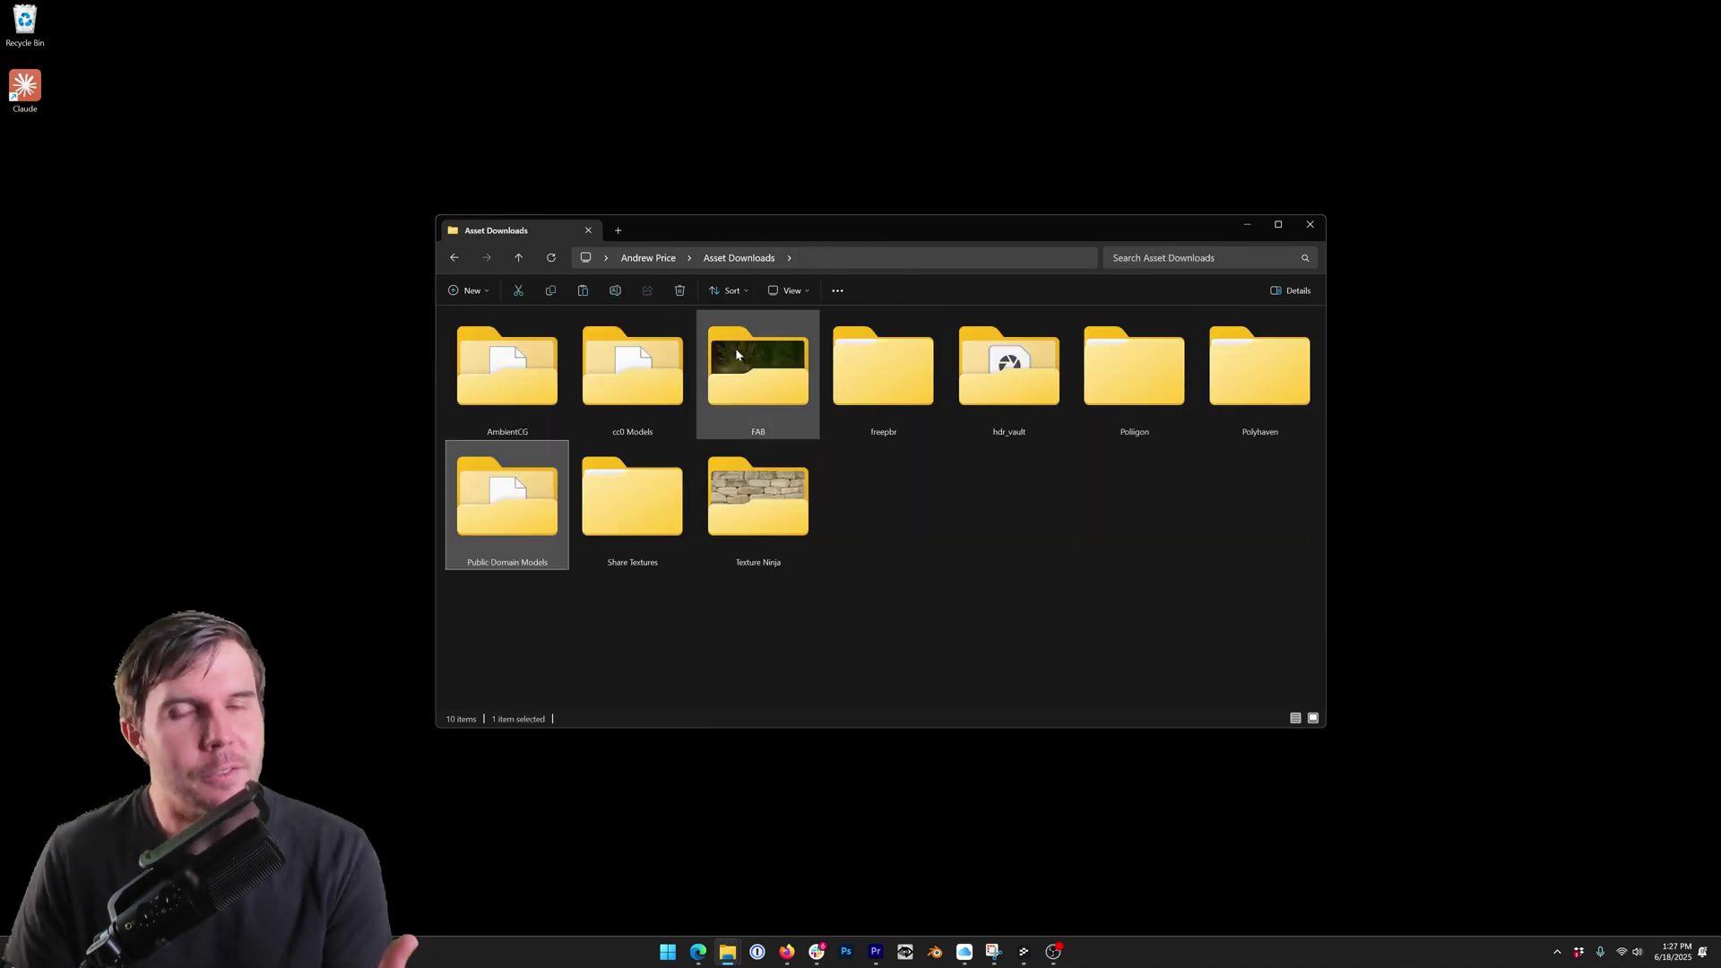
click(916, 507)
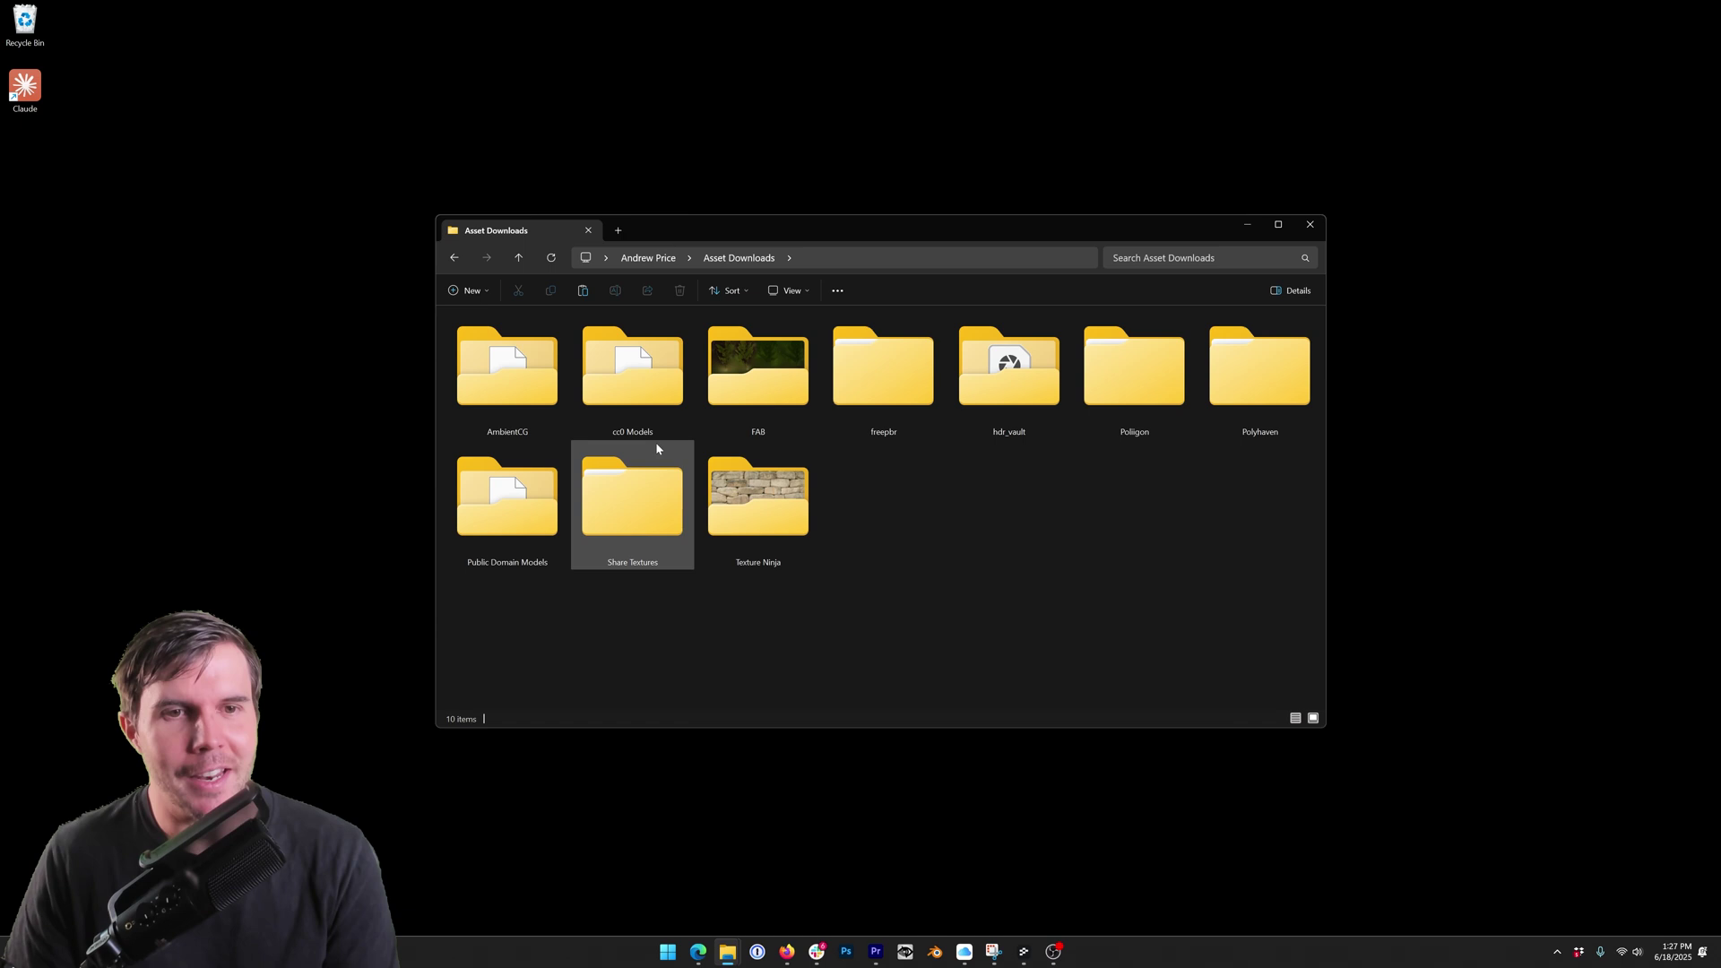
double_click(508, 381)
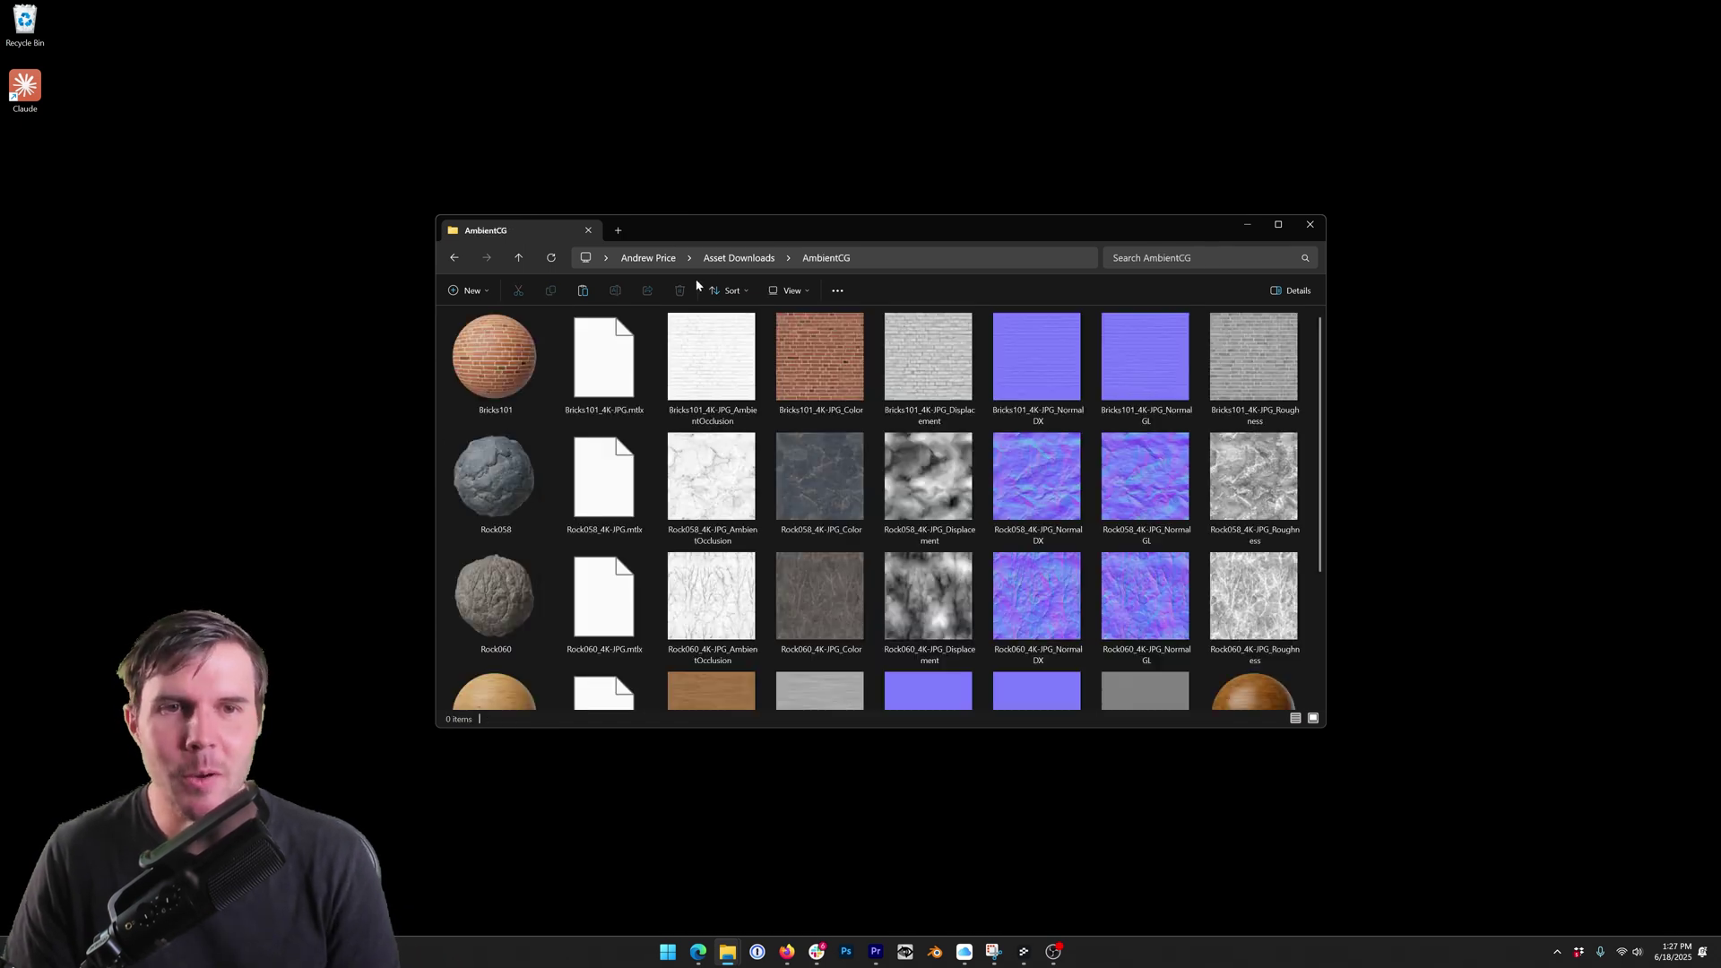
click(737, 260)
double_click(630, 376)
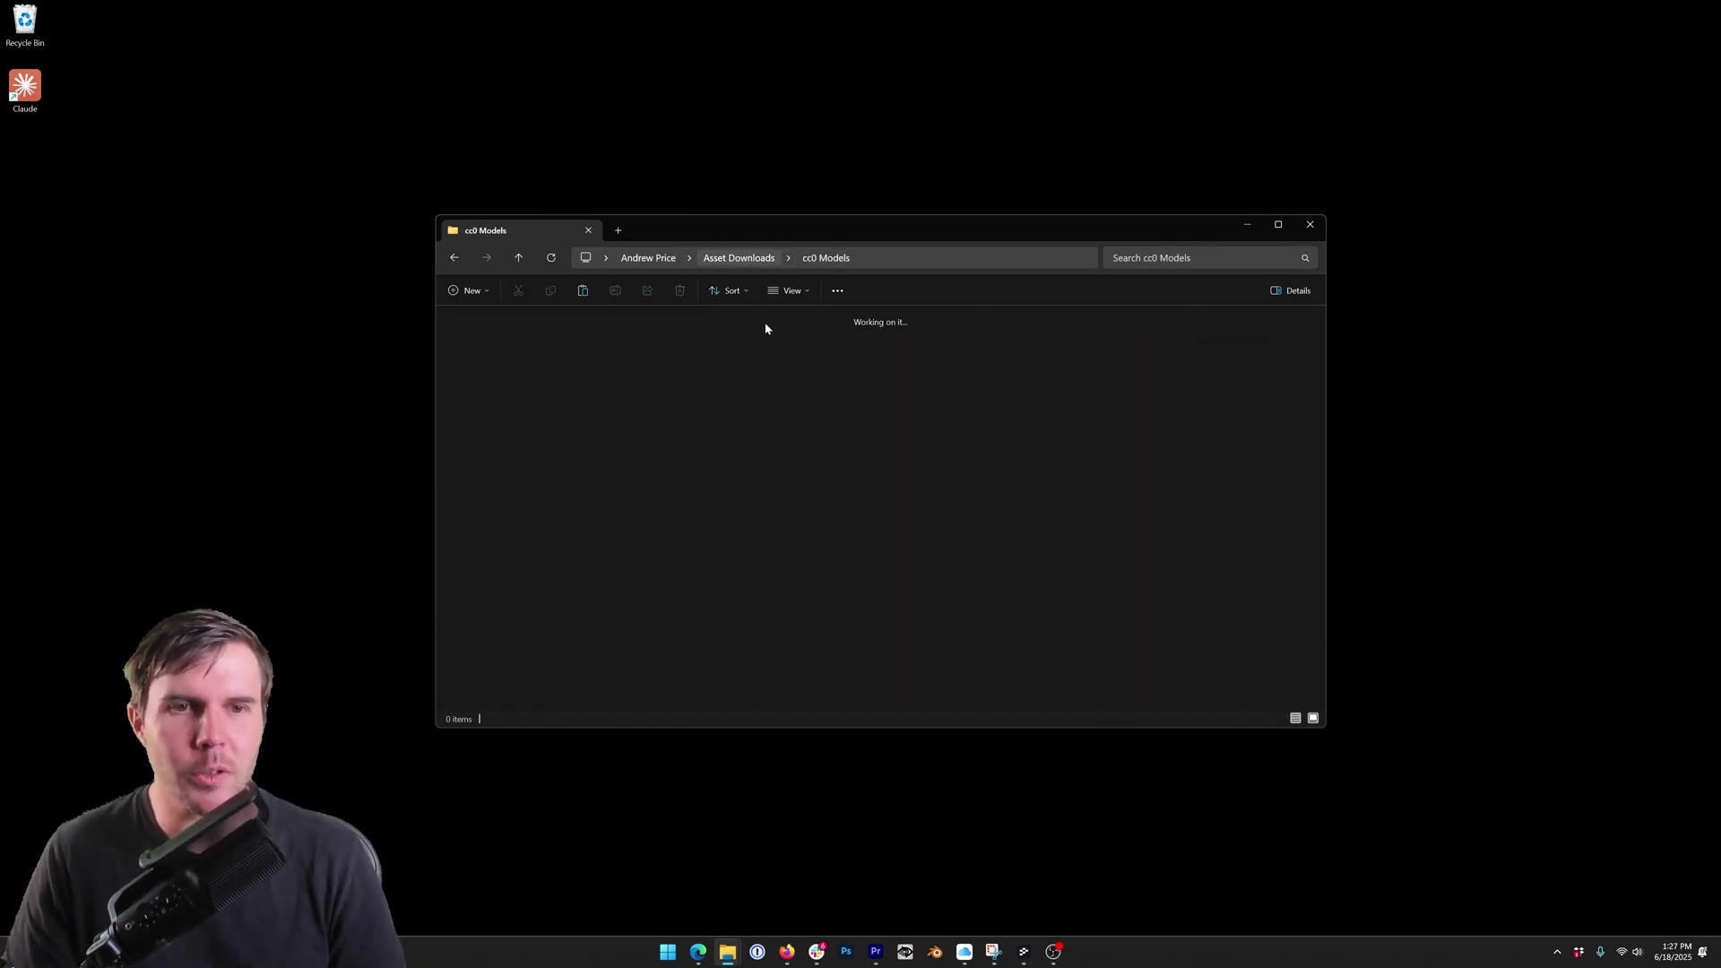
key(alt+Left)
double_click(756, 369)
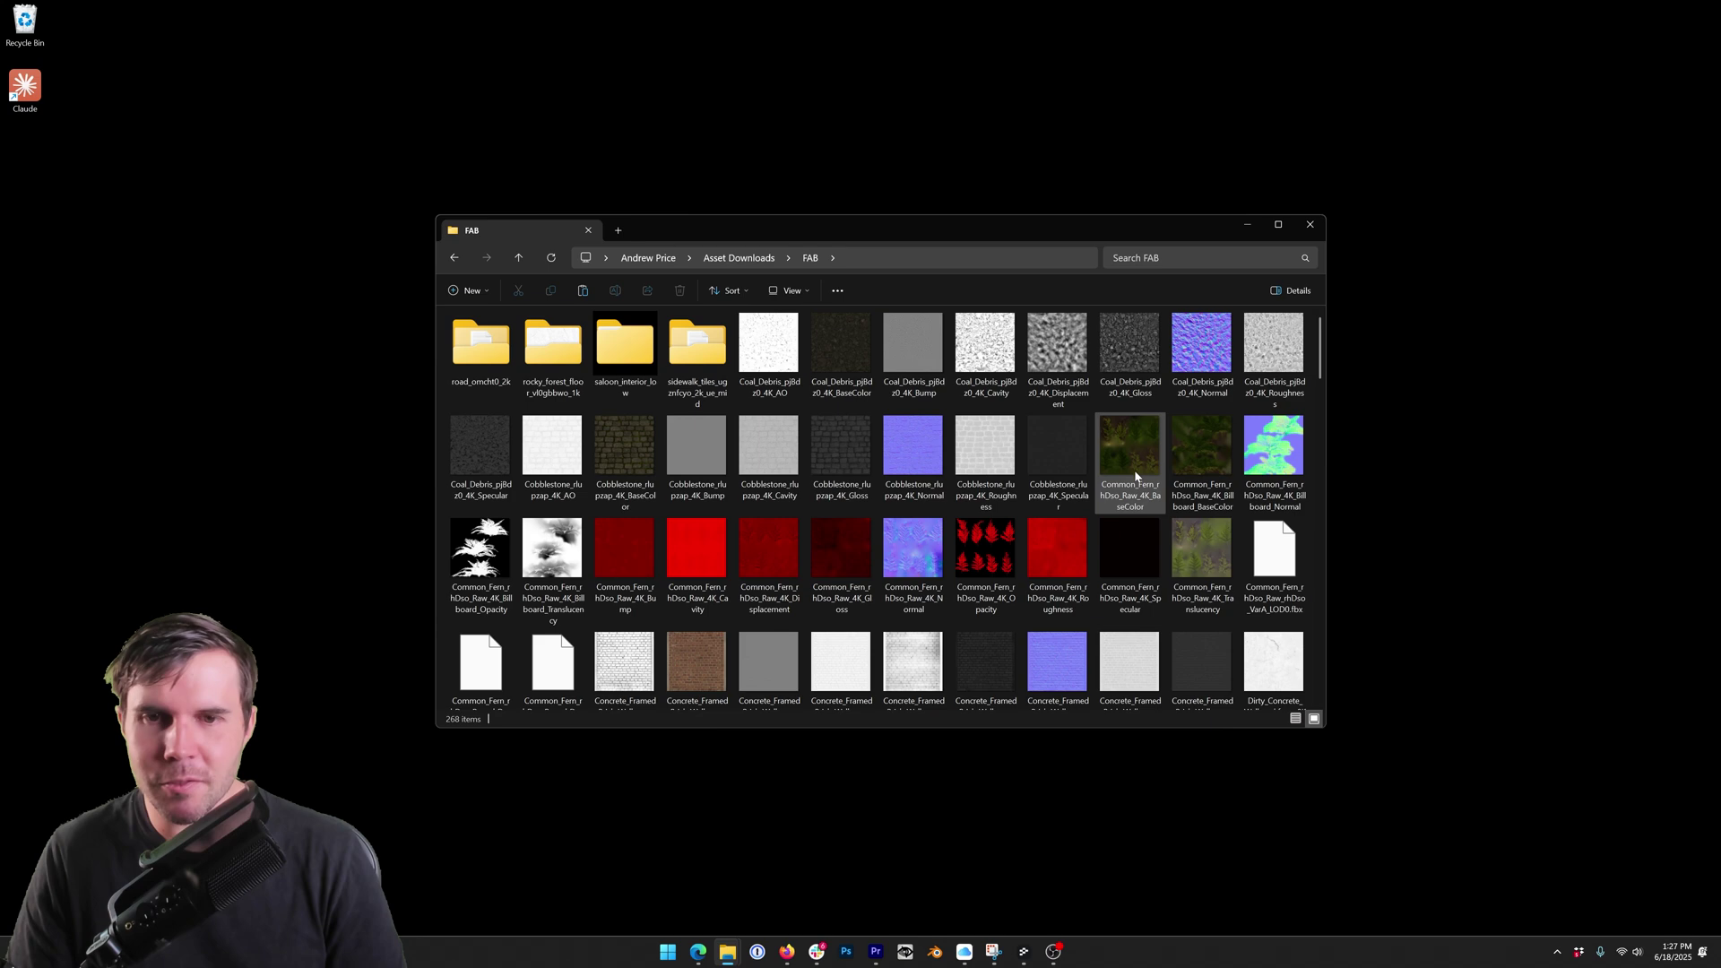
click(738, 258)
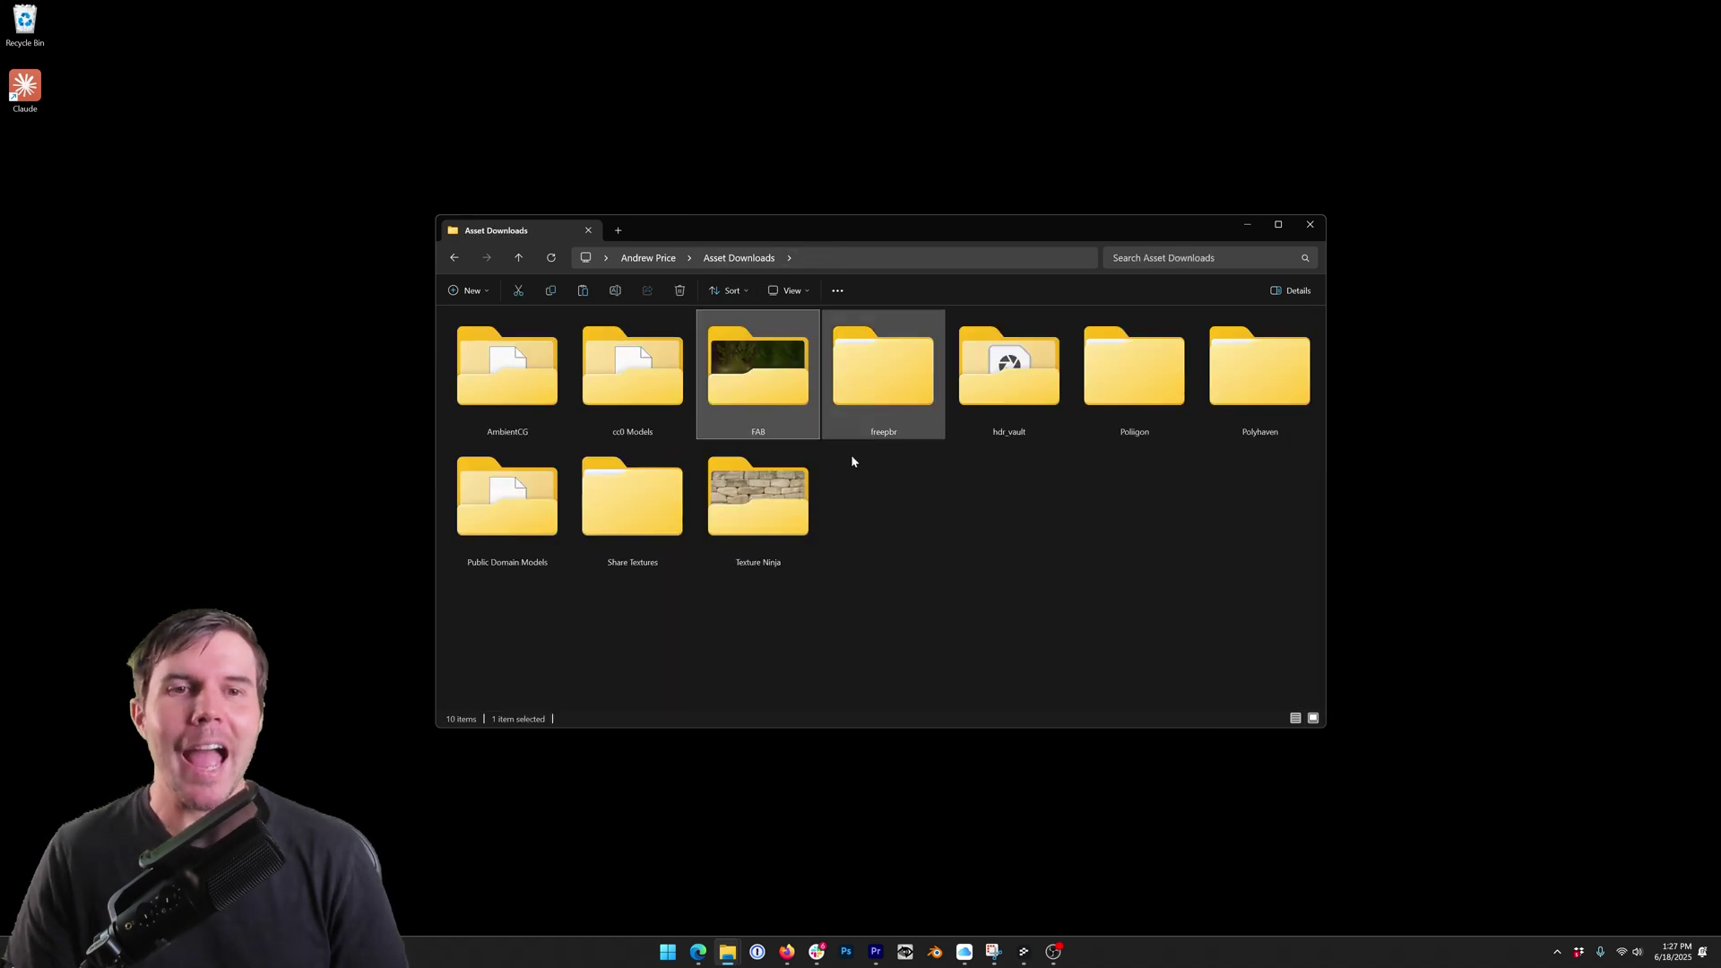
- Open Blender and switch to the Shading workspace
click(945, 955)
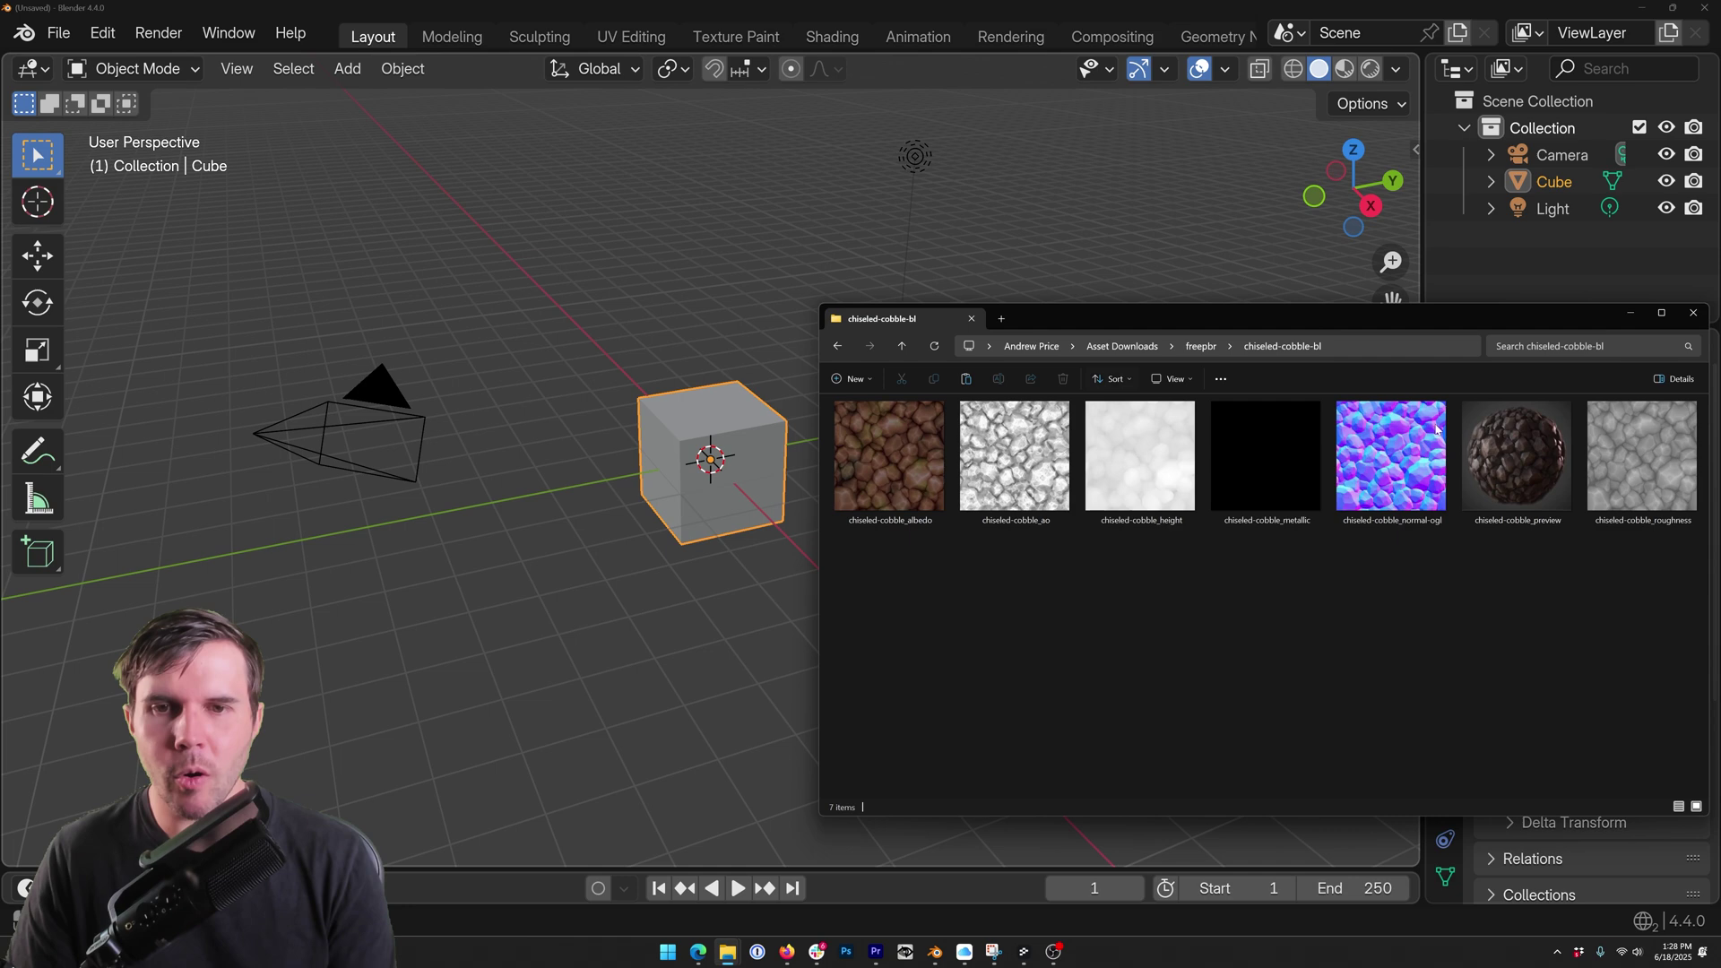
click(832, 37)
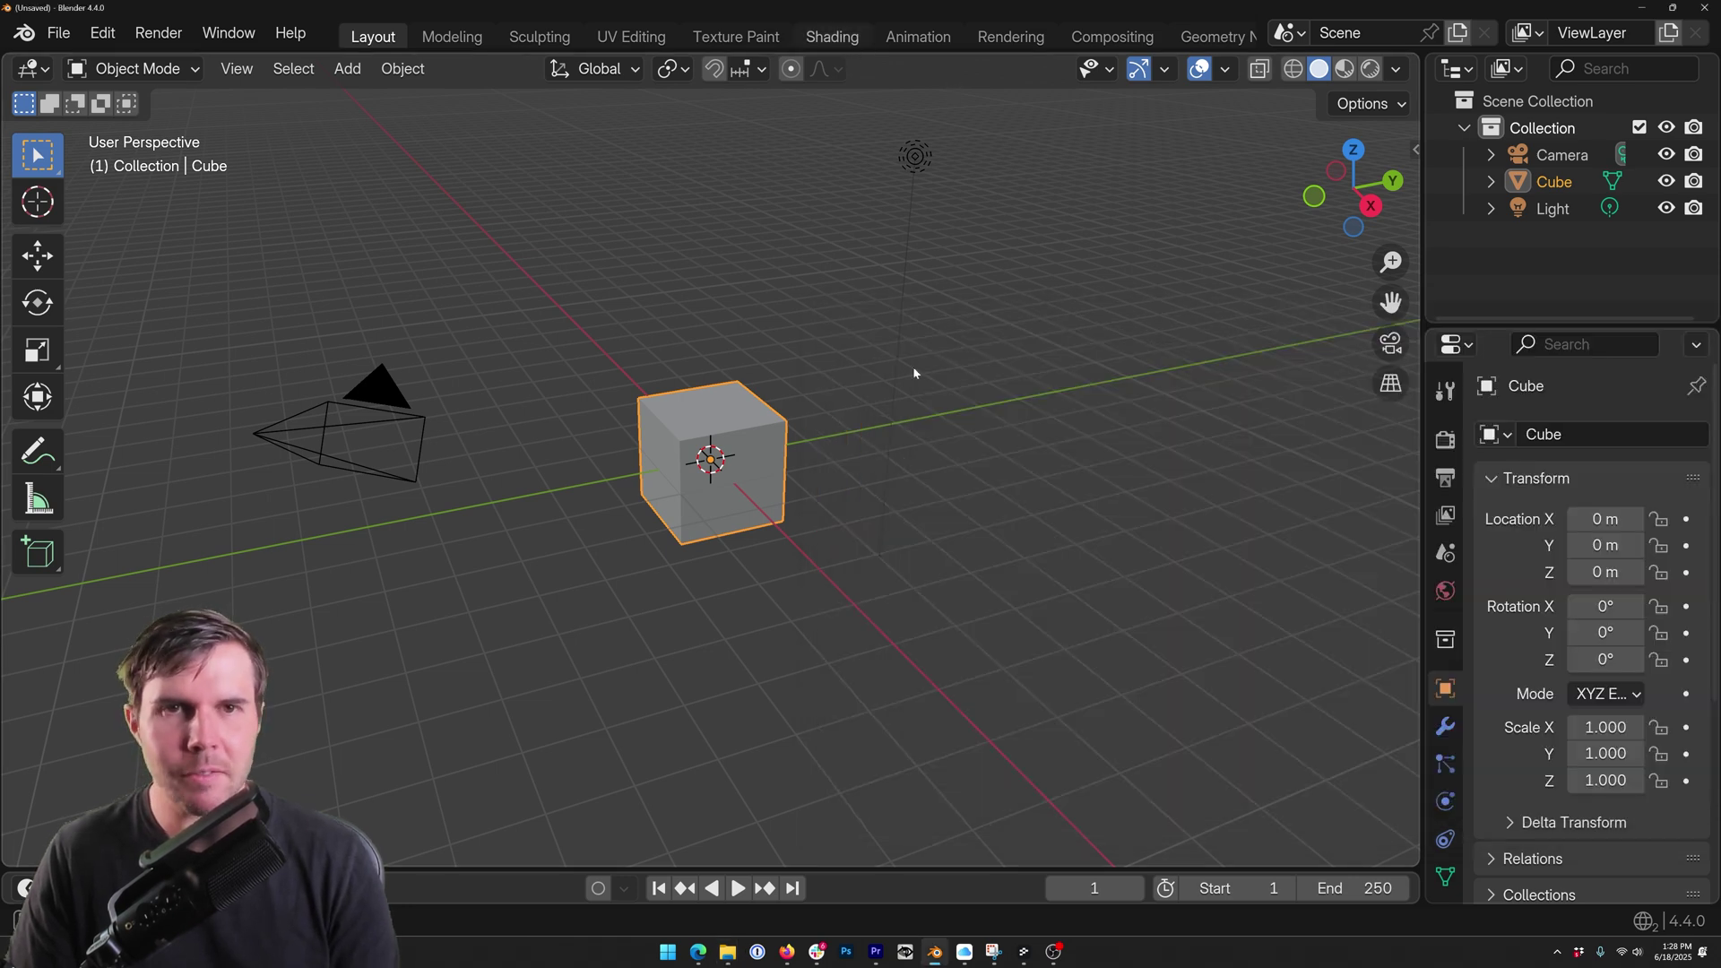
scroll(989, 698, down, 5)
- Drag the five chiseled-cobble texture maps into the Shader Editor as image texture nodes
key(alt+Tab)
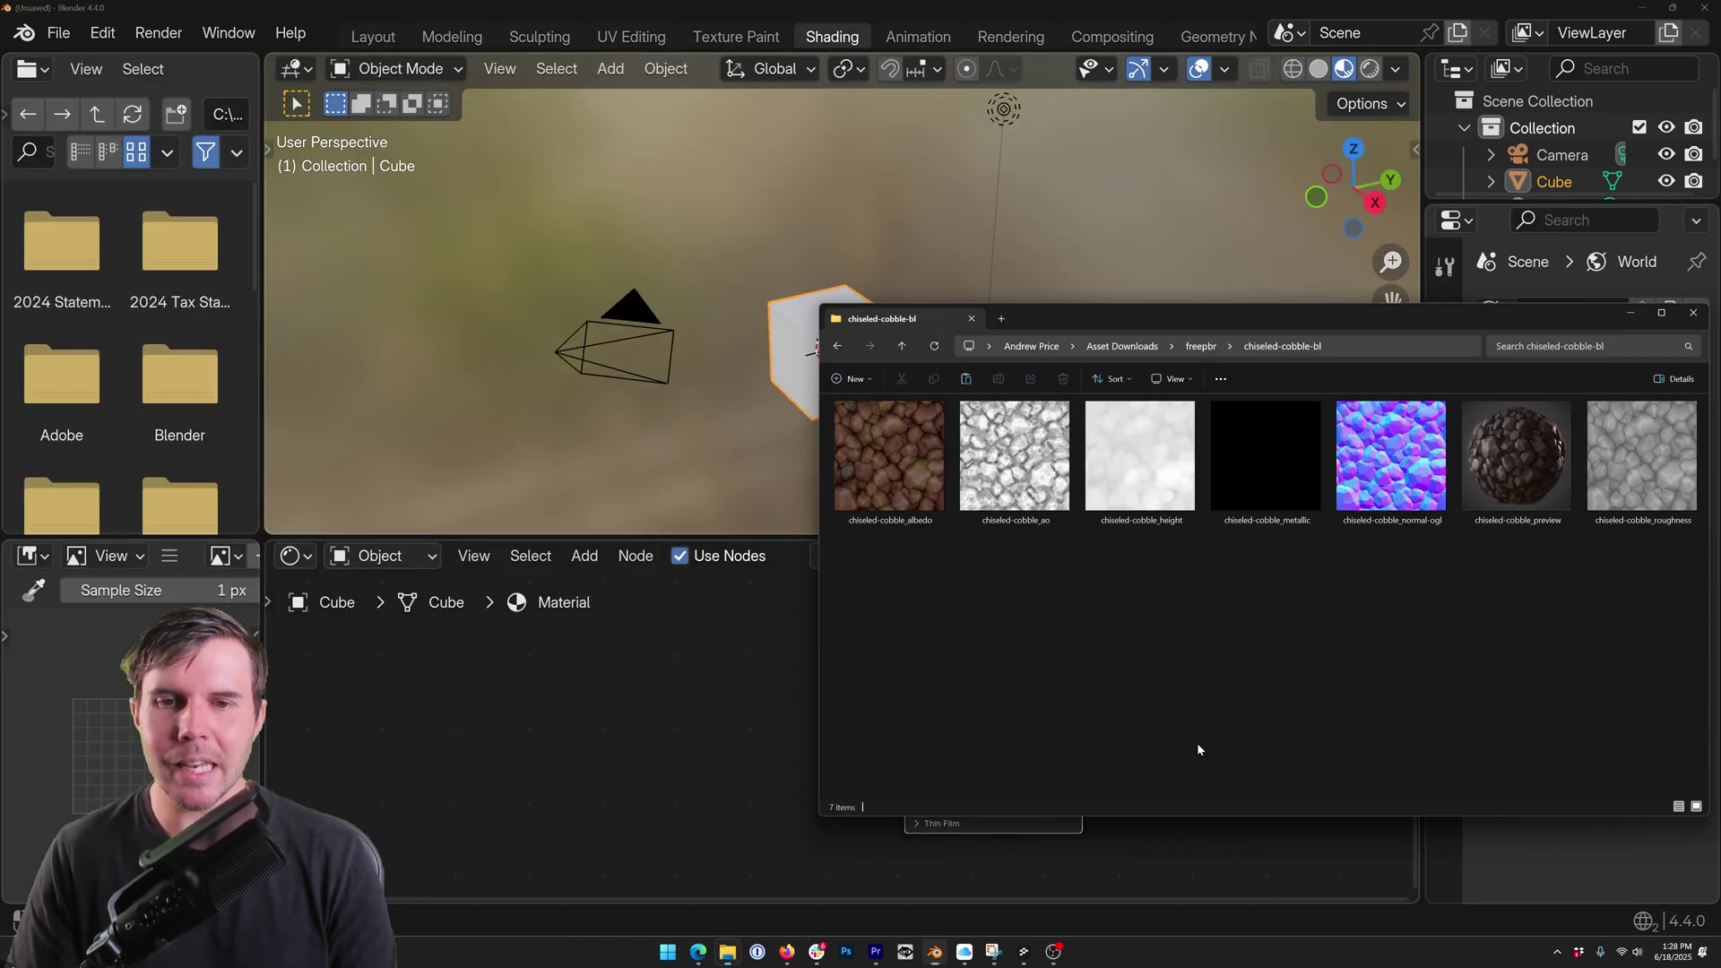
drag(1307, 516, 874, 395)
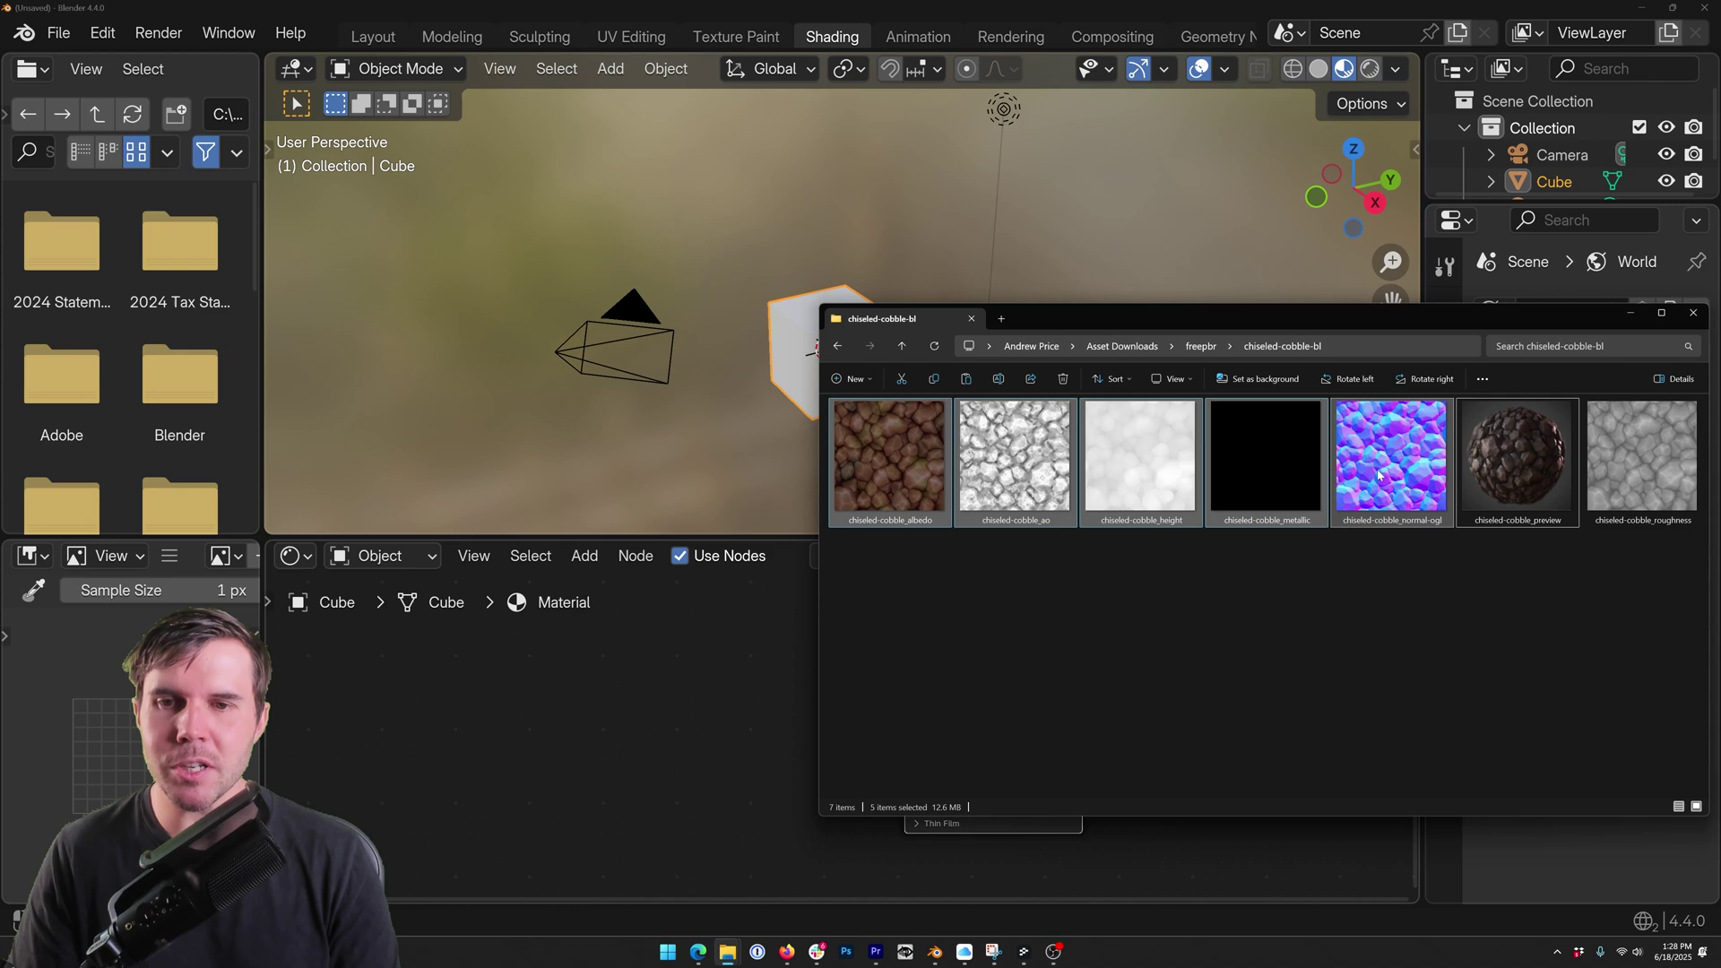
drag(693, 793, 704, 807)
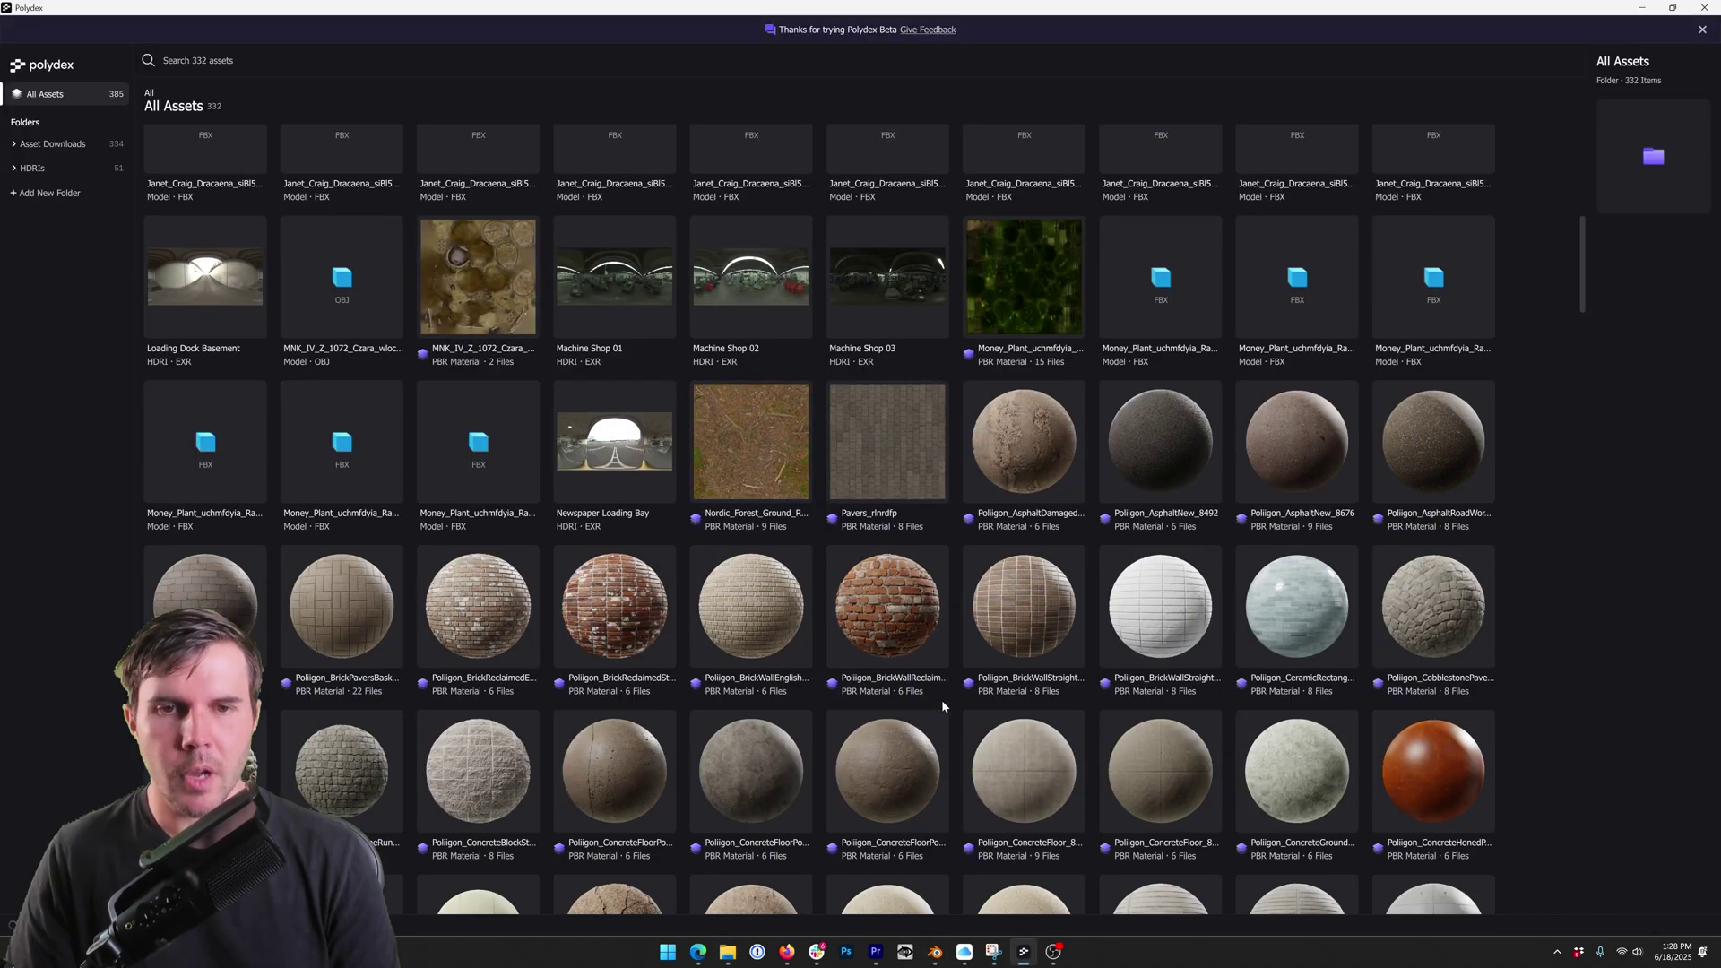
scroll(942, 699, down, 10)
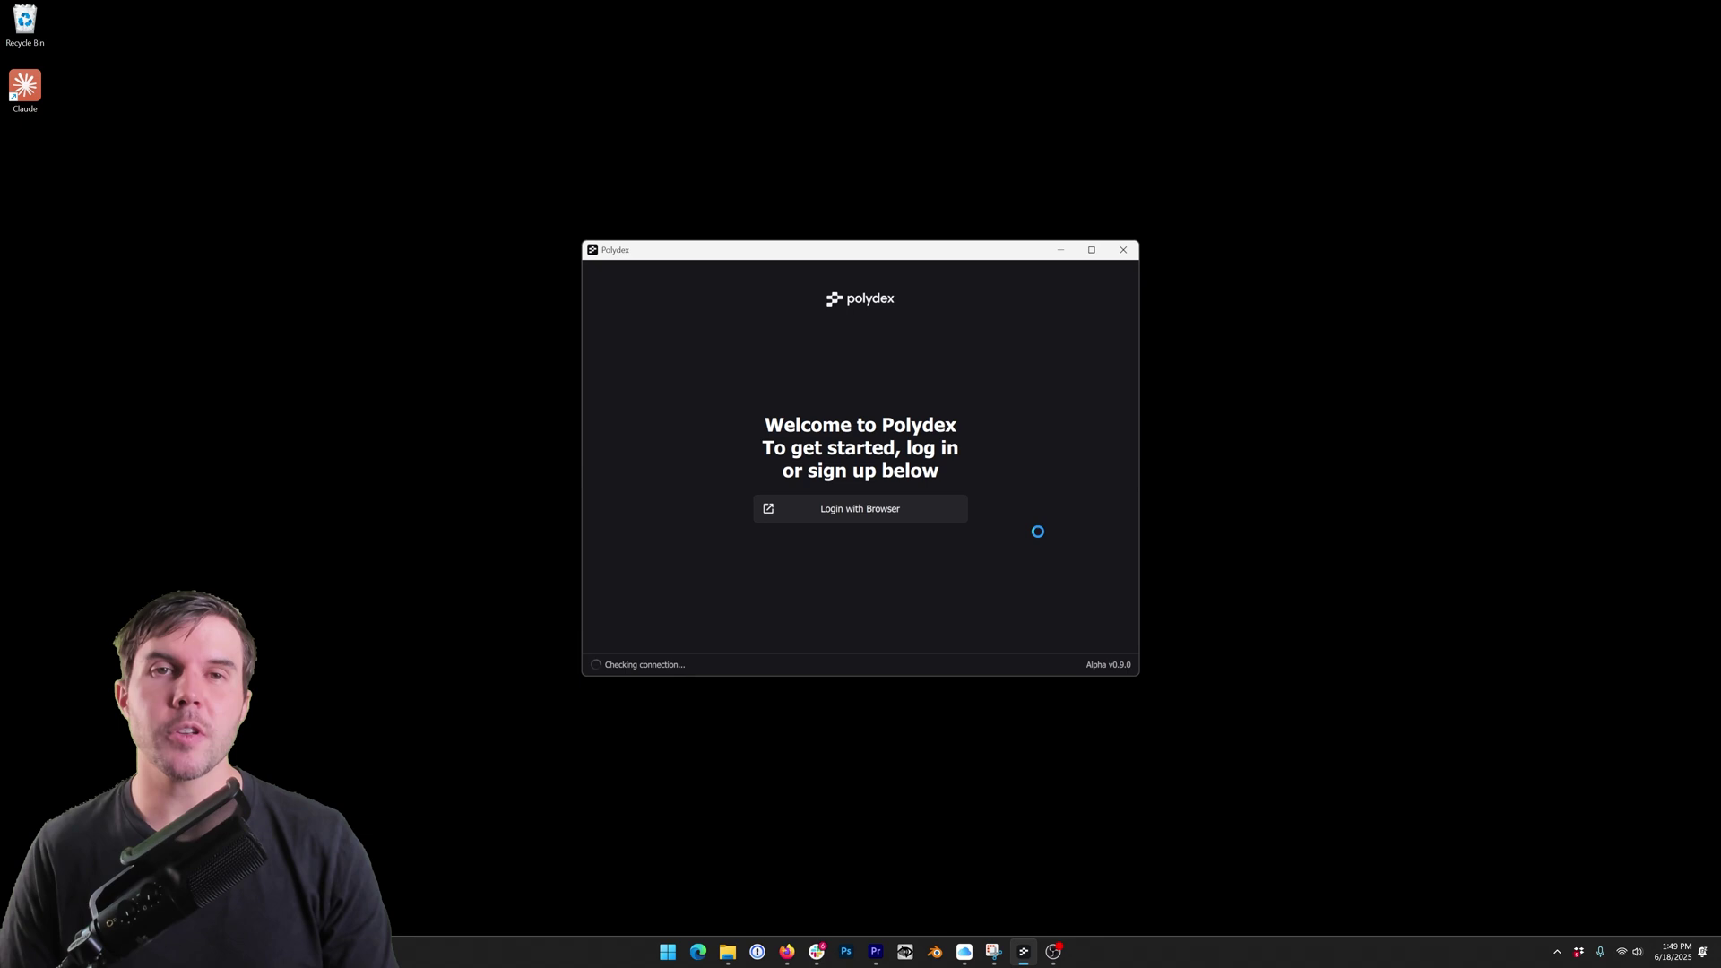
- Log in to Polydex through the Poliigon page in the browser, then return to Polydex
click(922, 512)
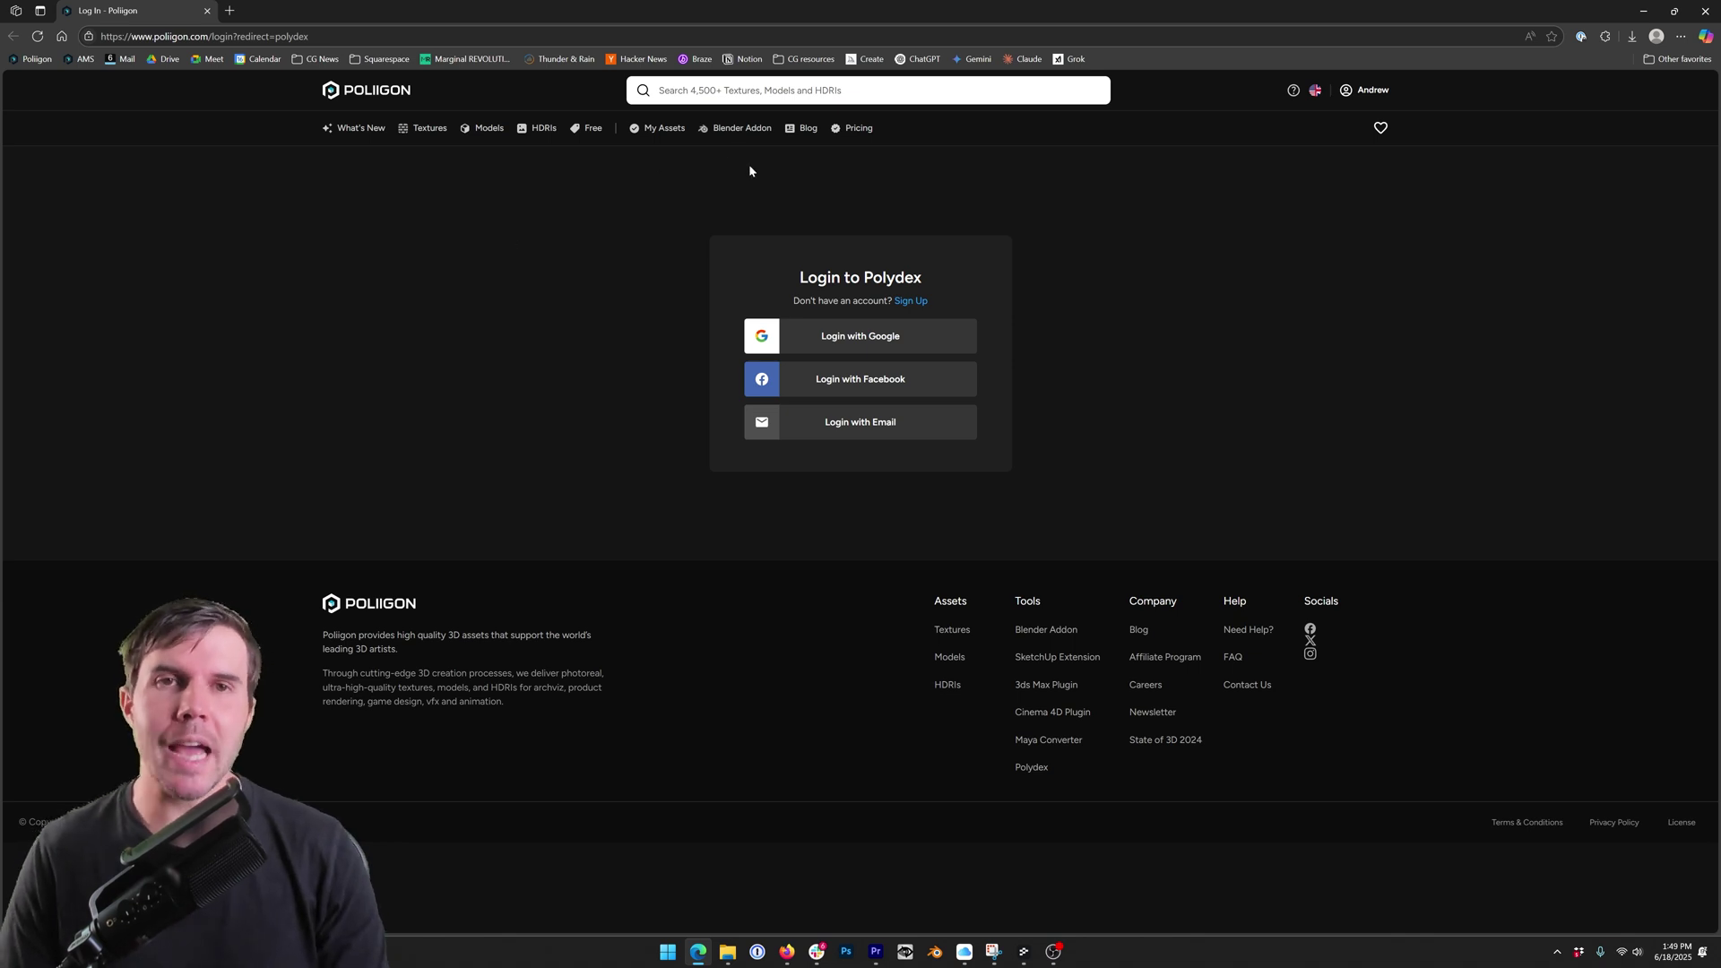
click(1640, 13)
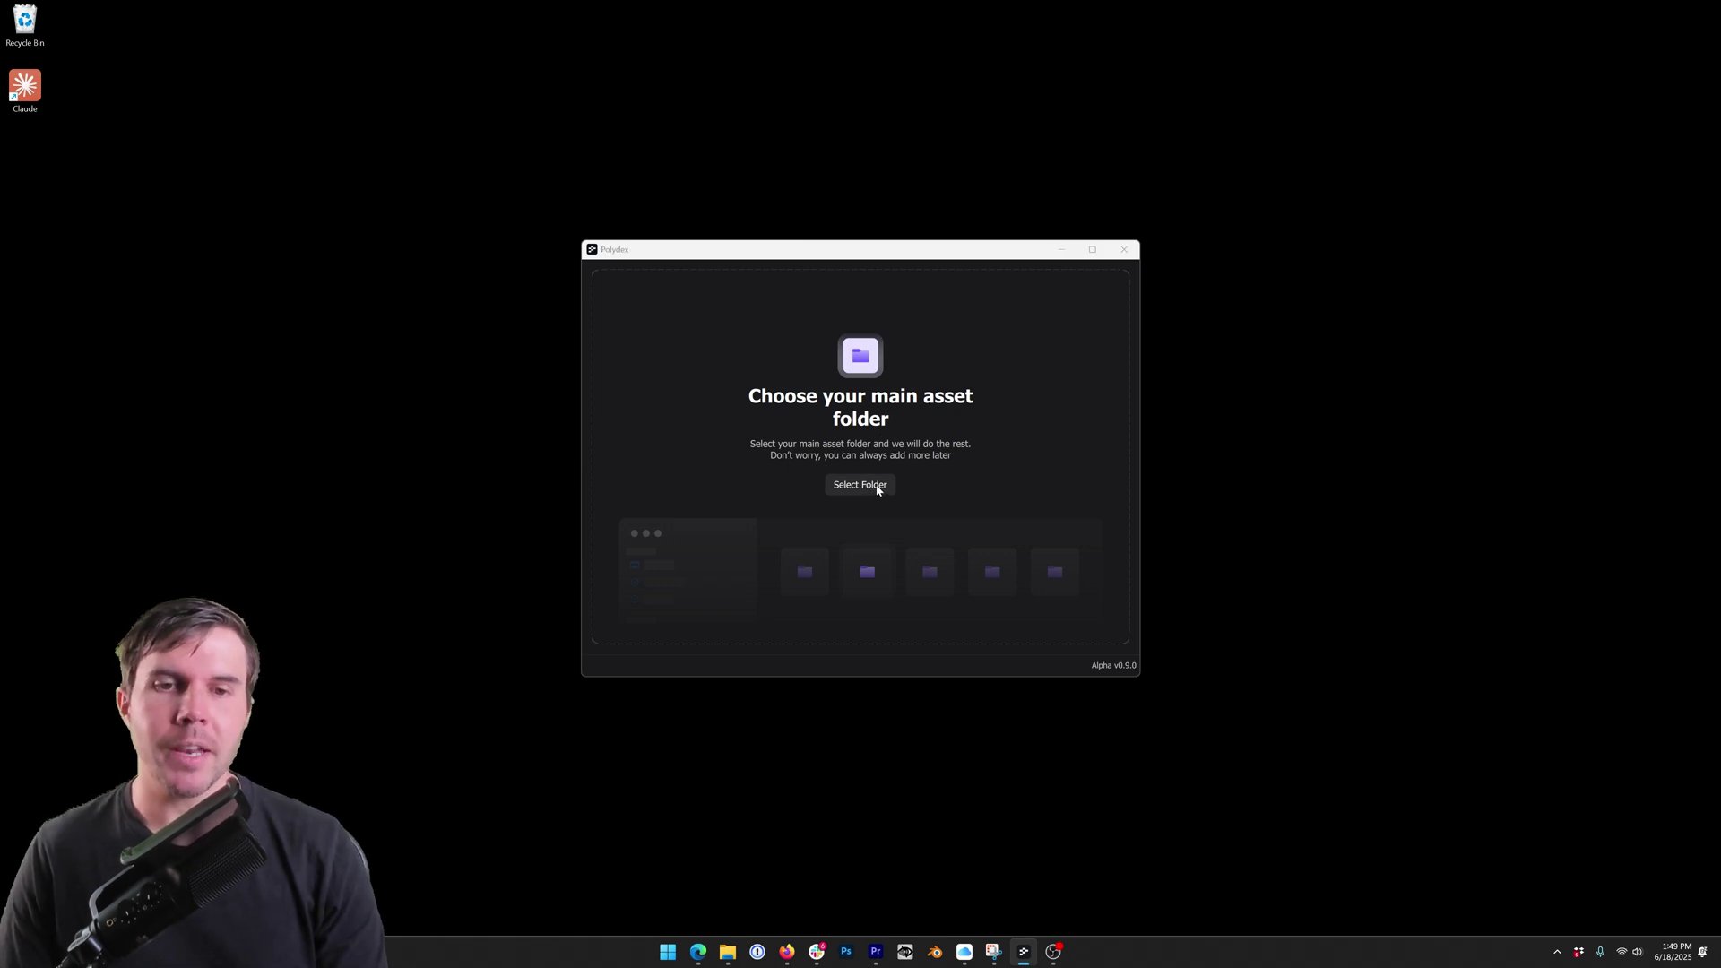
- Choose Asset Downloads as the main asset folder and maximize the Polydex window
click(876, 486)
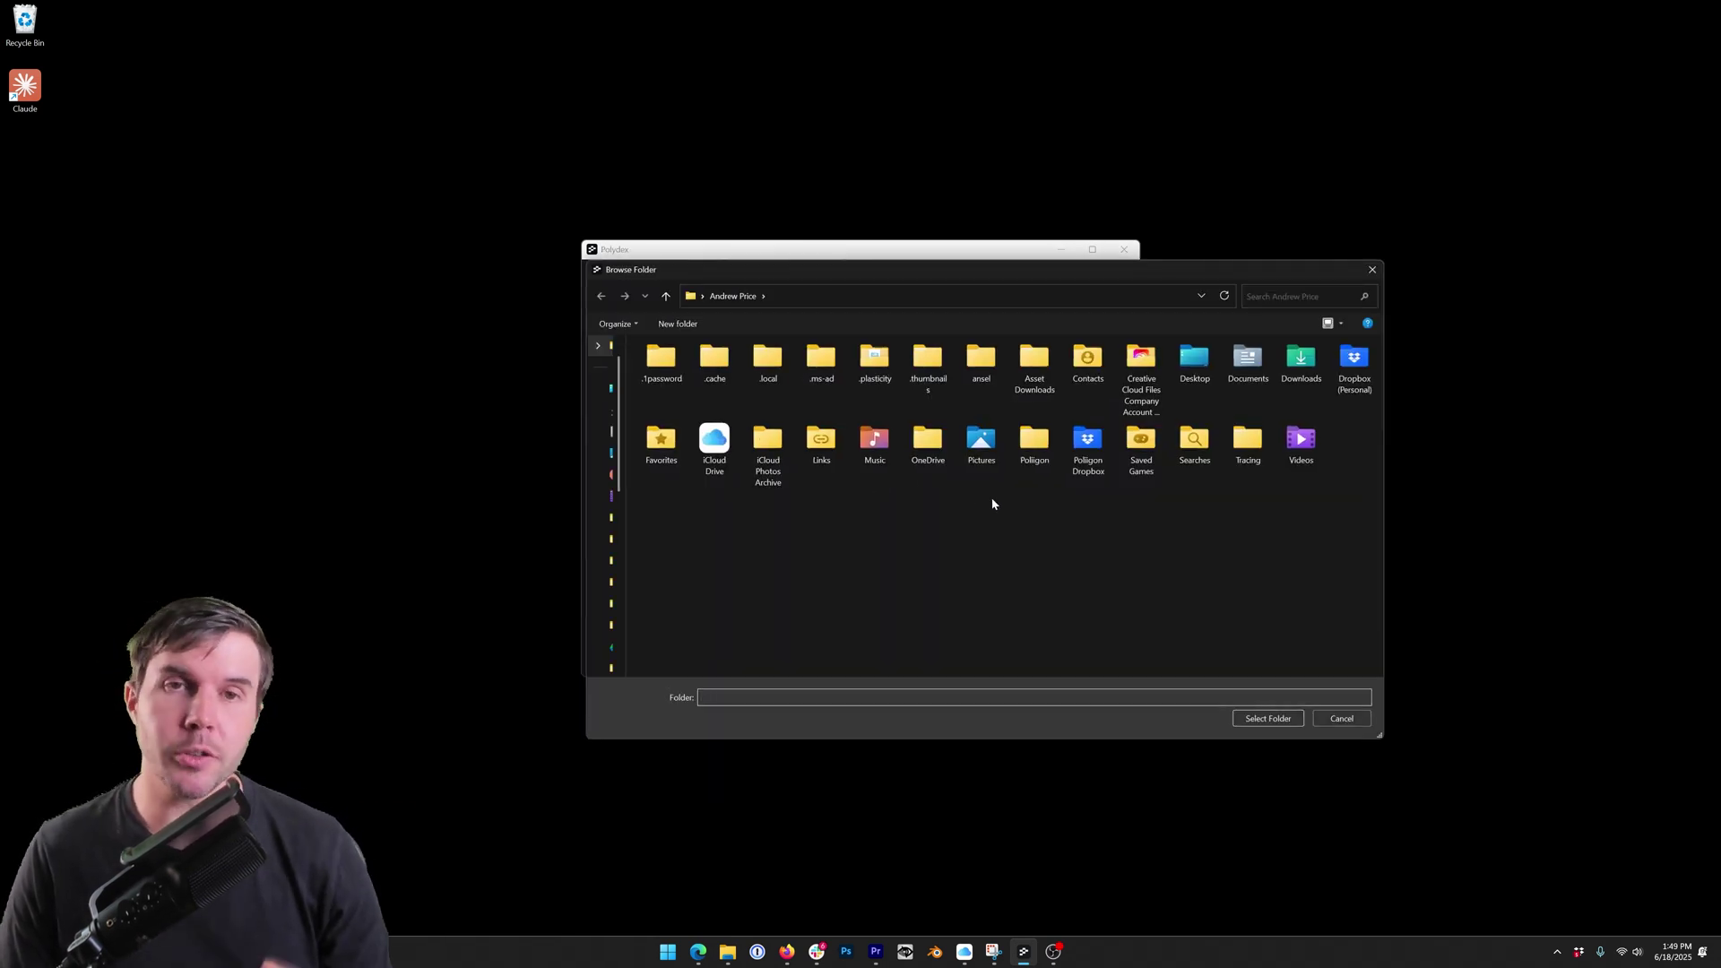
double_click(1035, 361)
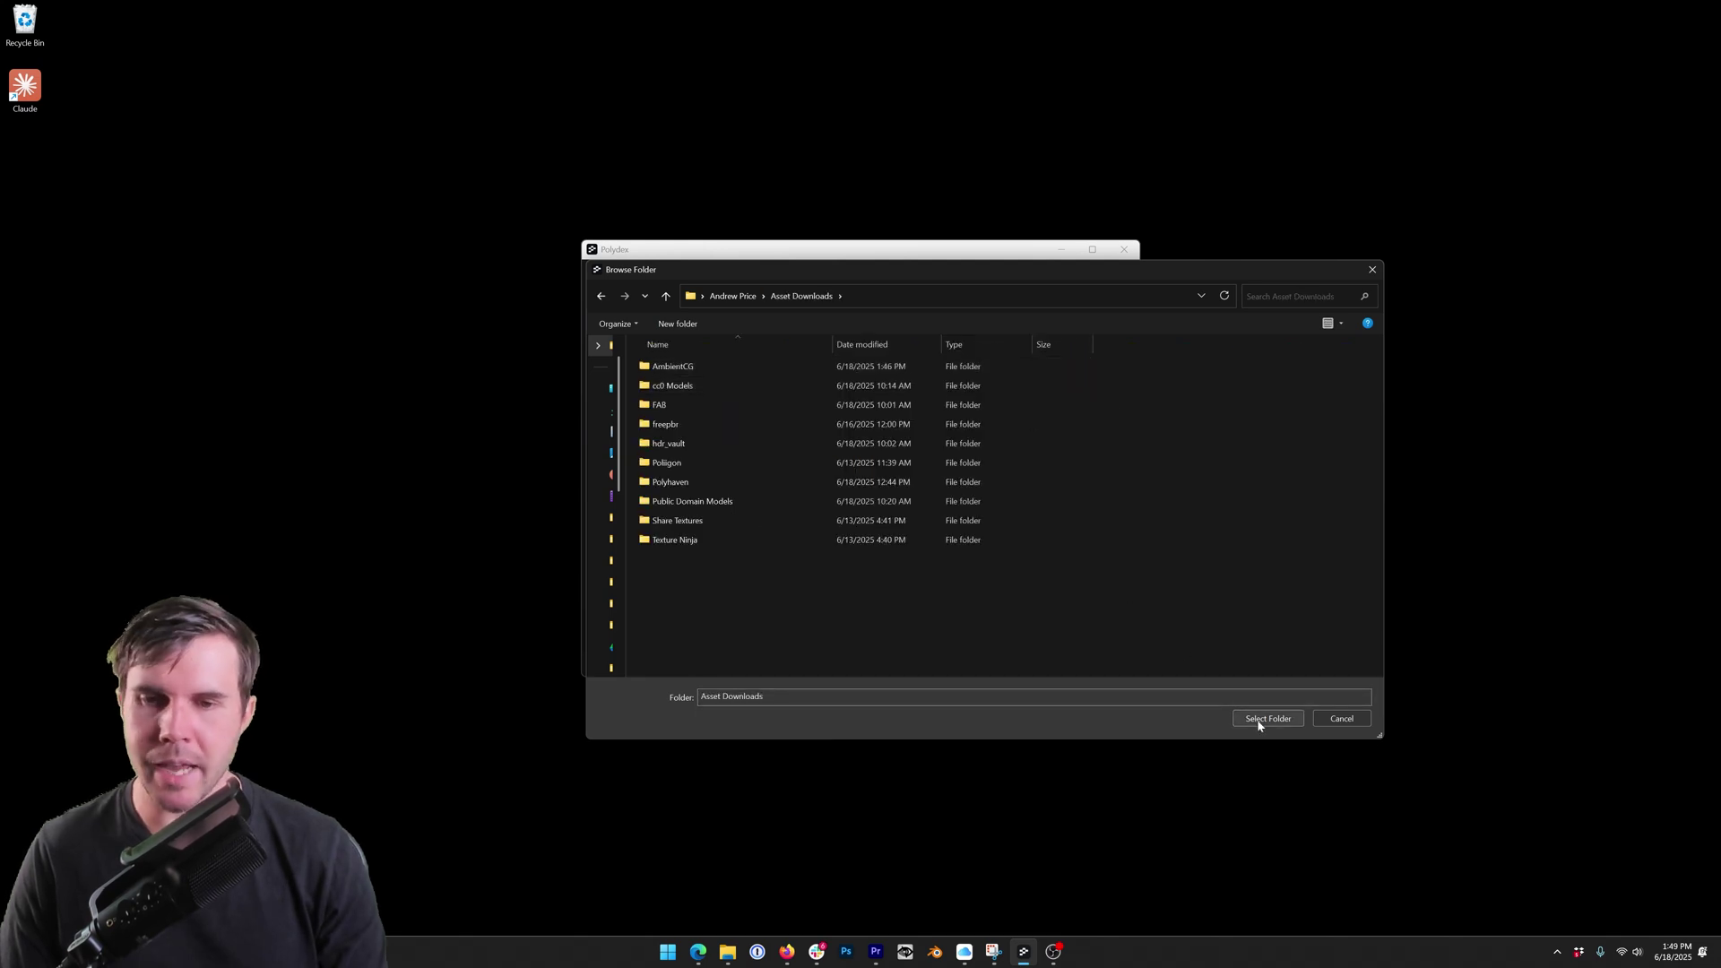
click(1264, 720)
click(1094, 249)
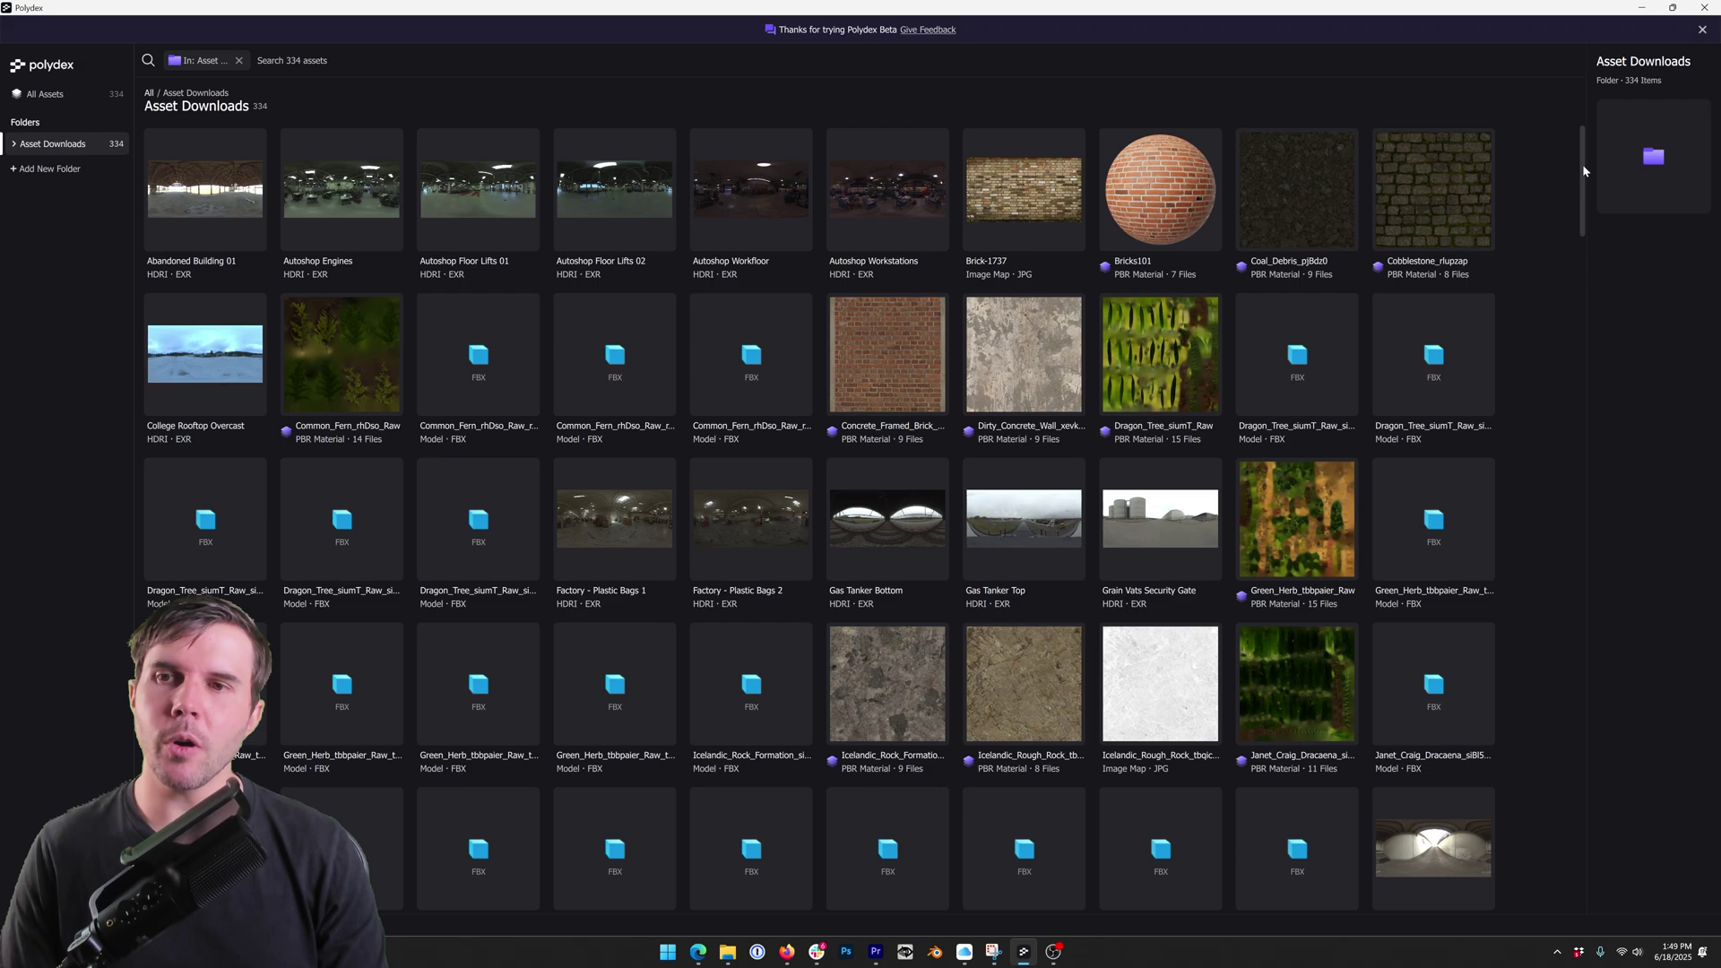
- Widen the details pane, then show Ponderosa_Pine_Bark's details with its nine texture maps
drag(1584, 165, 1568, 399)
click(751, 350)
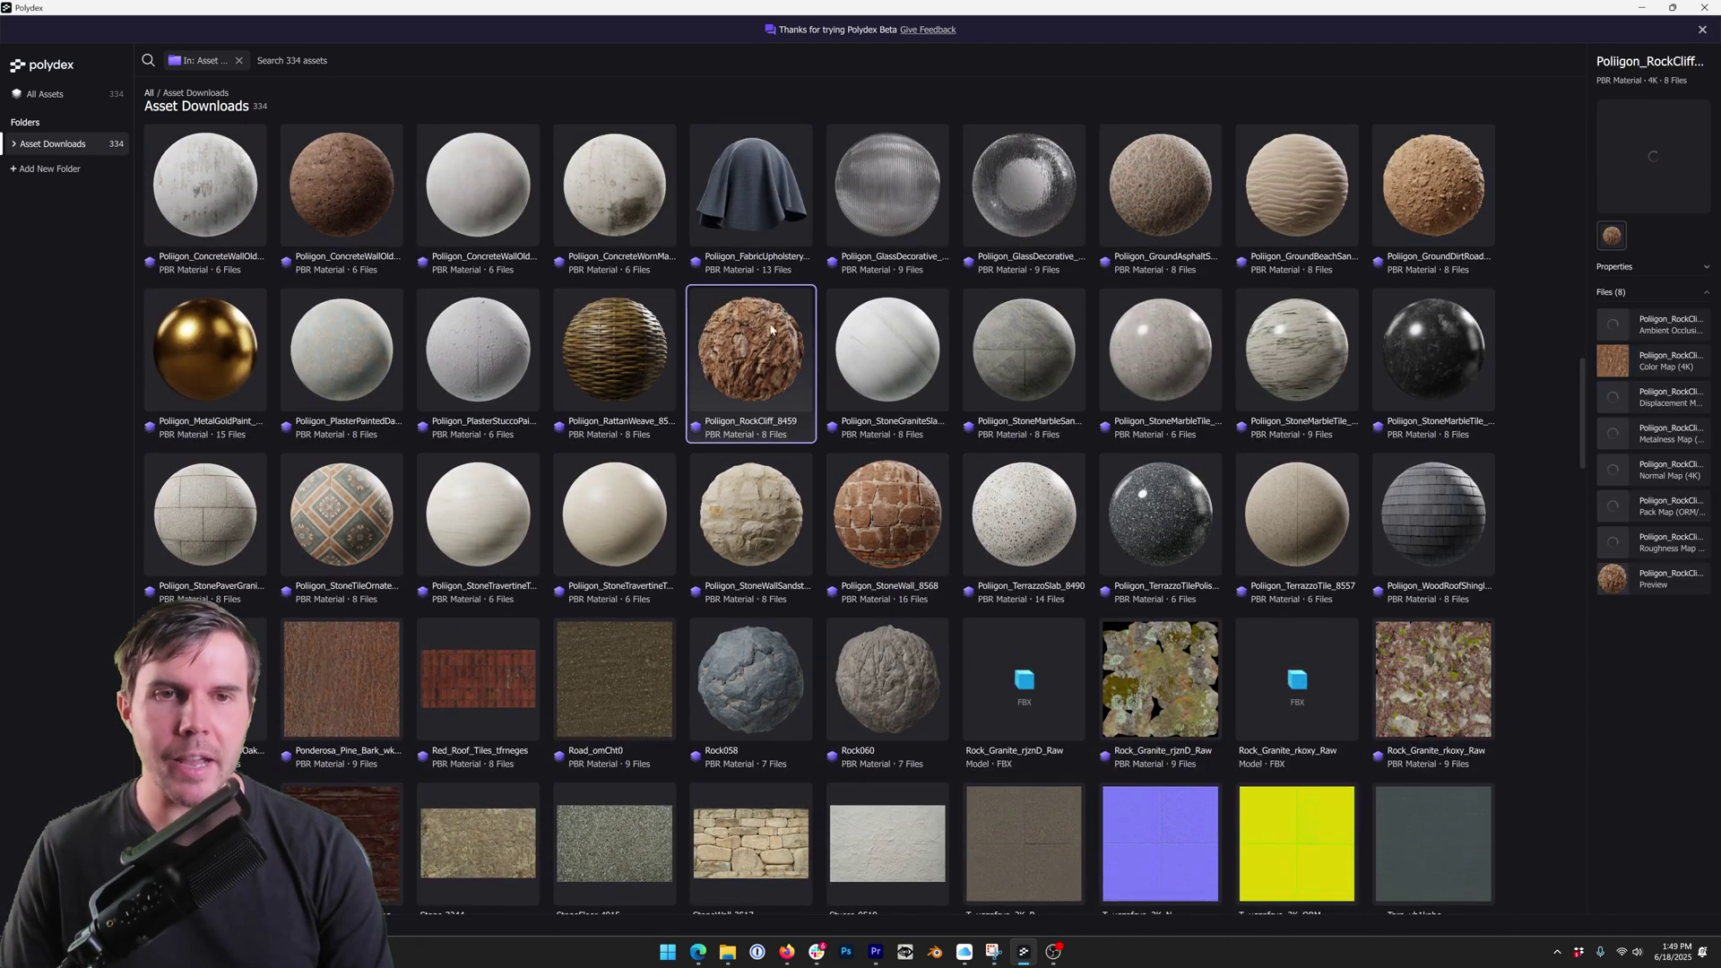
drag(1587, 308, 1374, 309)
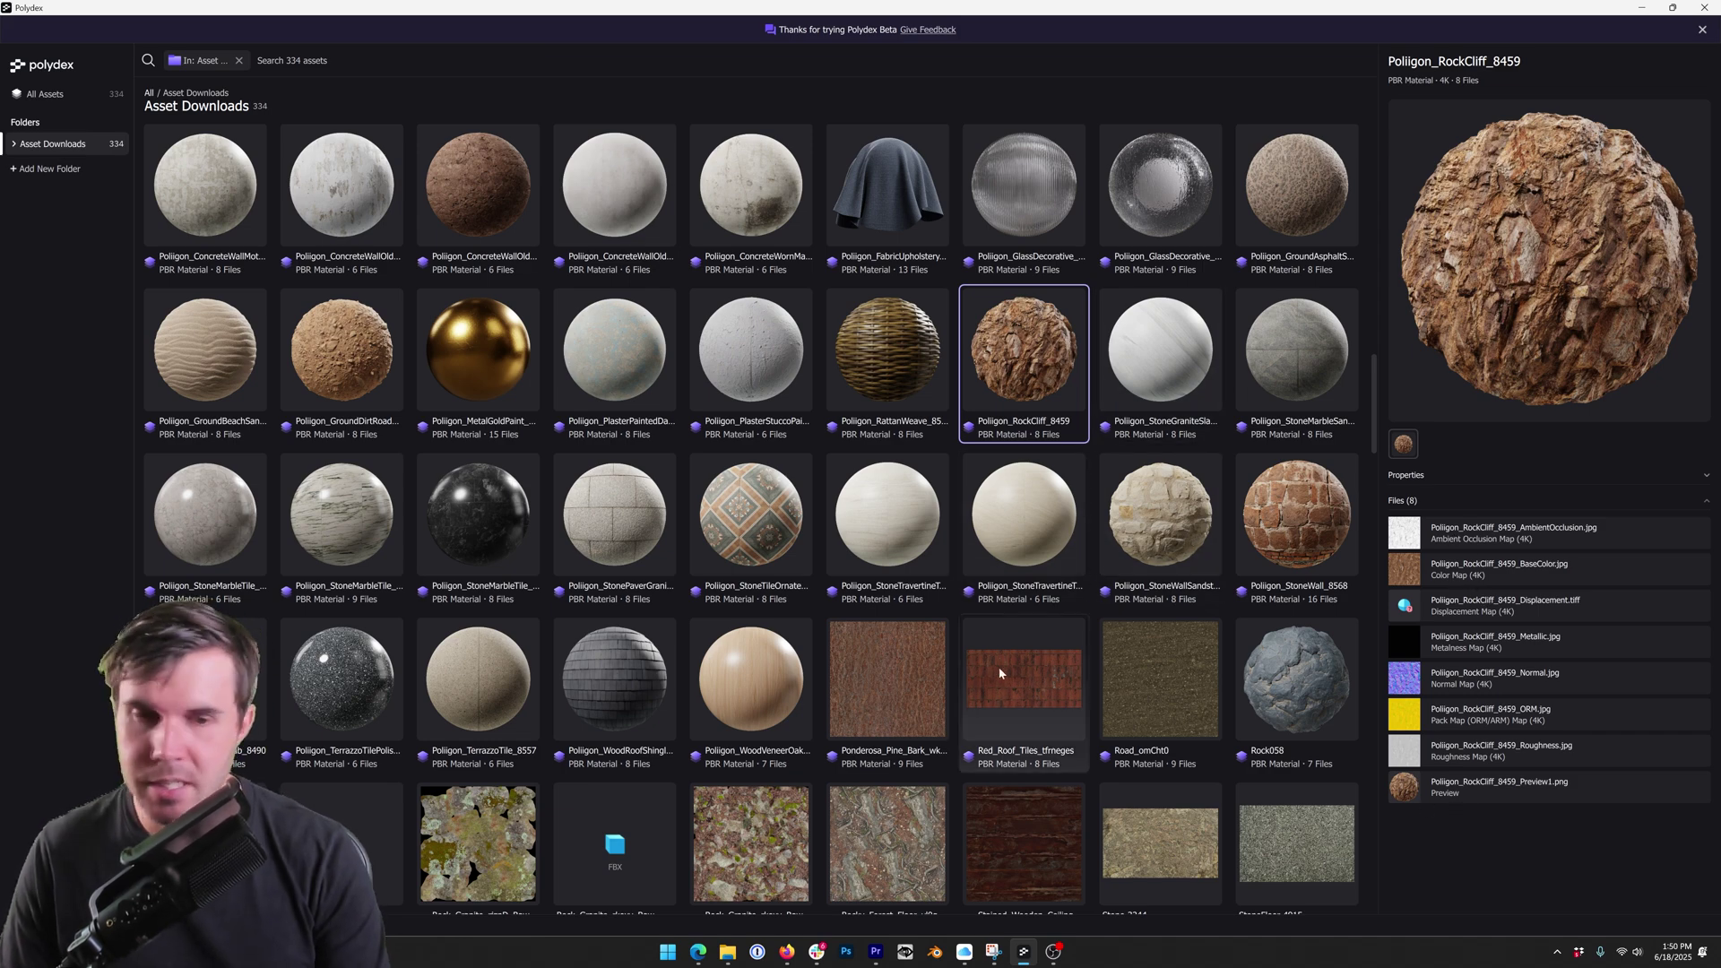
scroll(987, 681, down, 3)
click(895, 378)
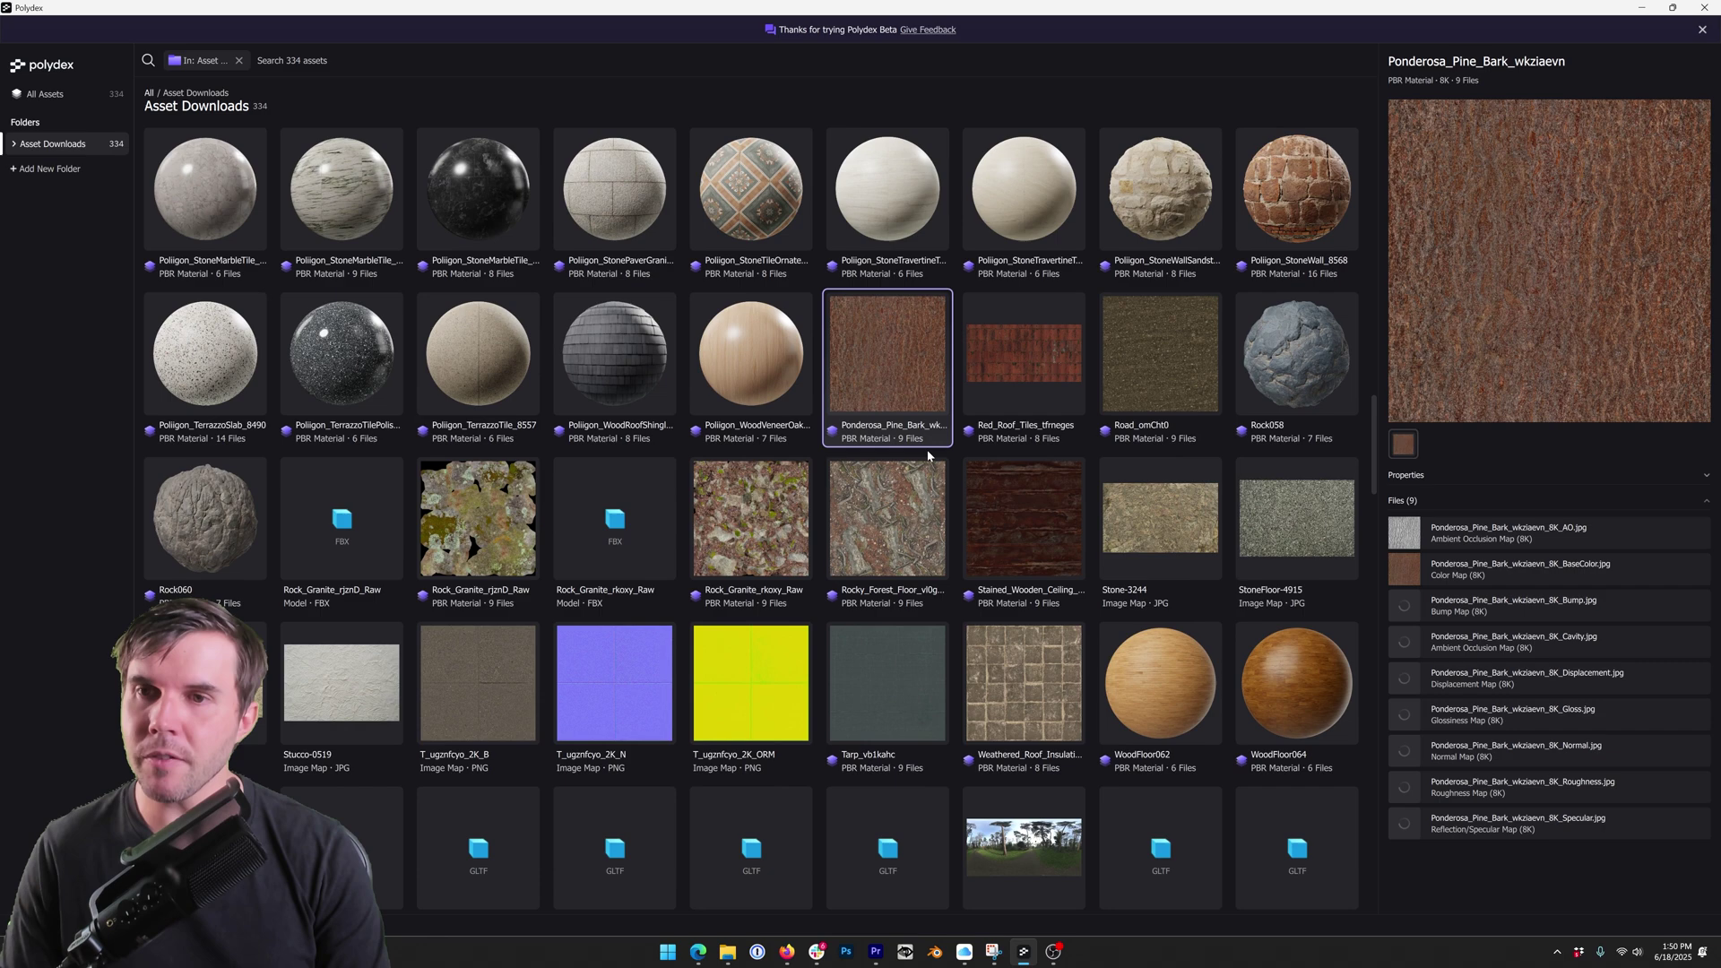
- Expand Asset Downloads and browse the AmbientCG, Poliigon, Polyhaven and Public Domain Models subfolders
click(69, 145)
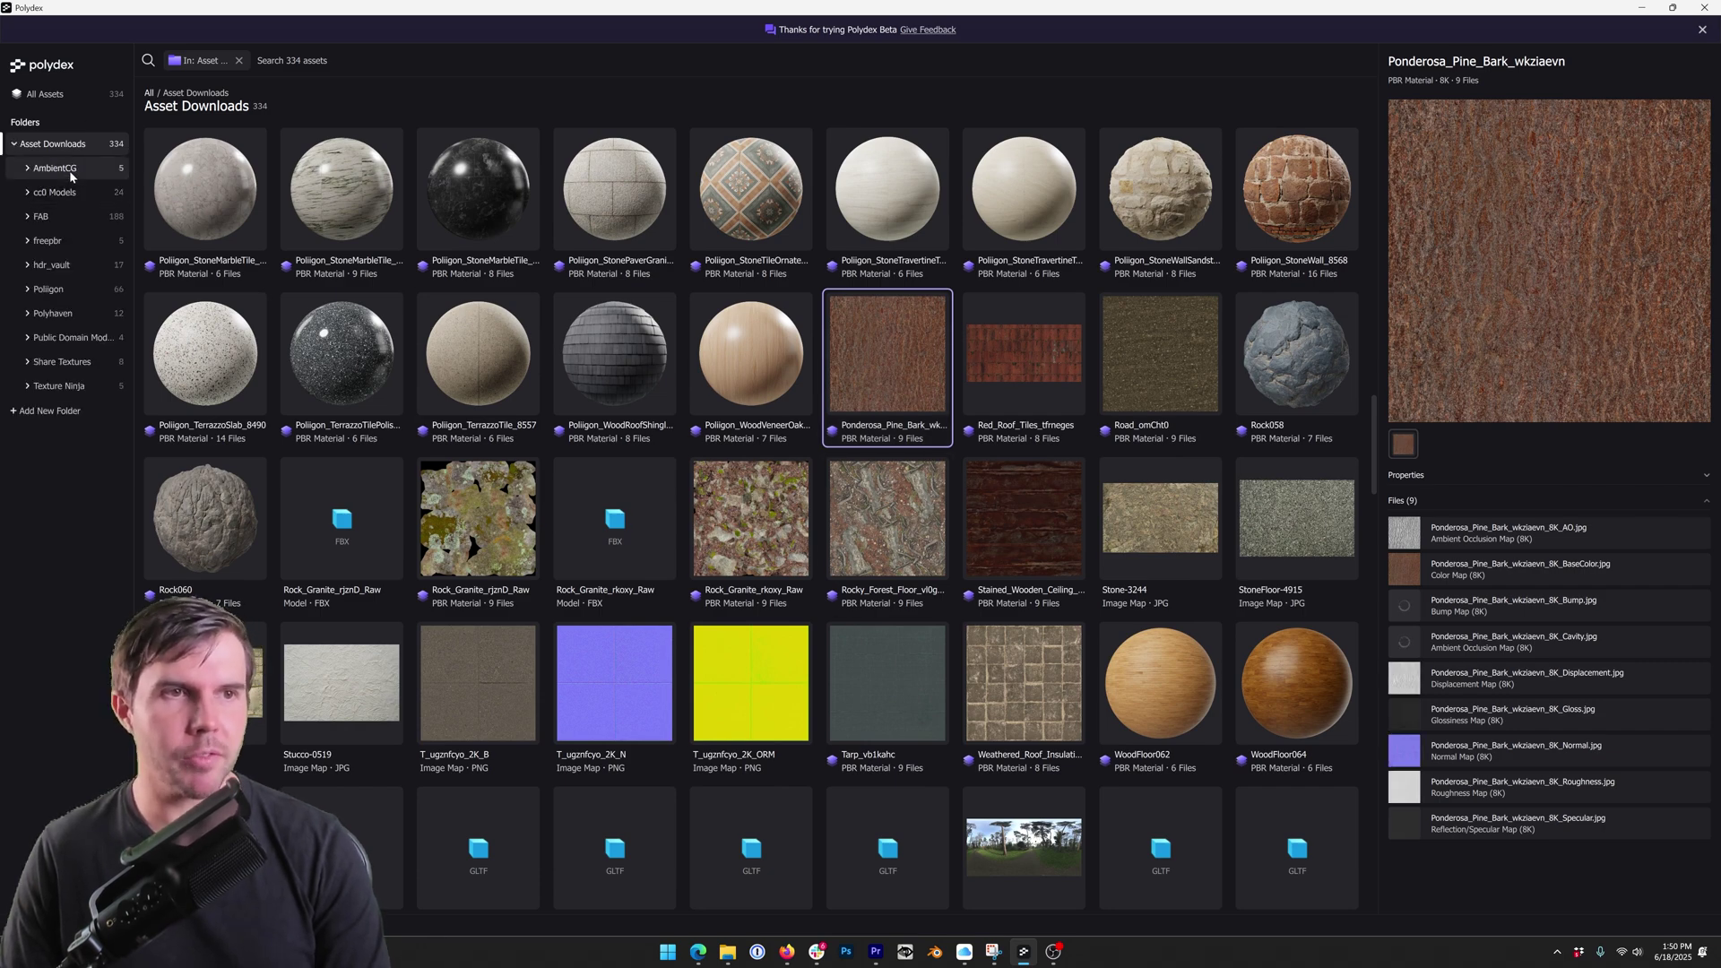
click(70, 171)
click(69, 289)
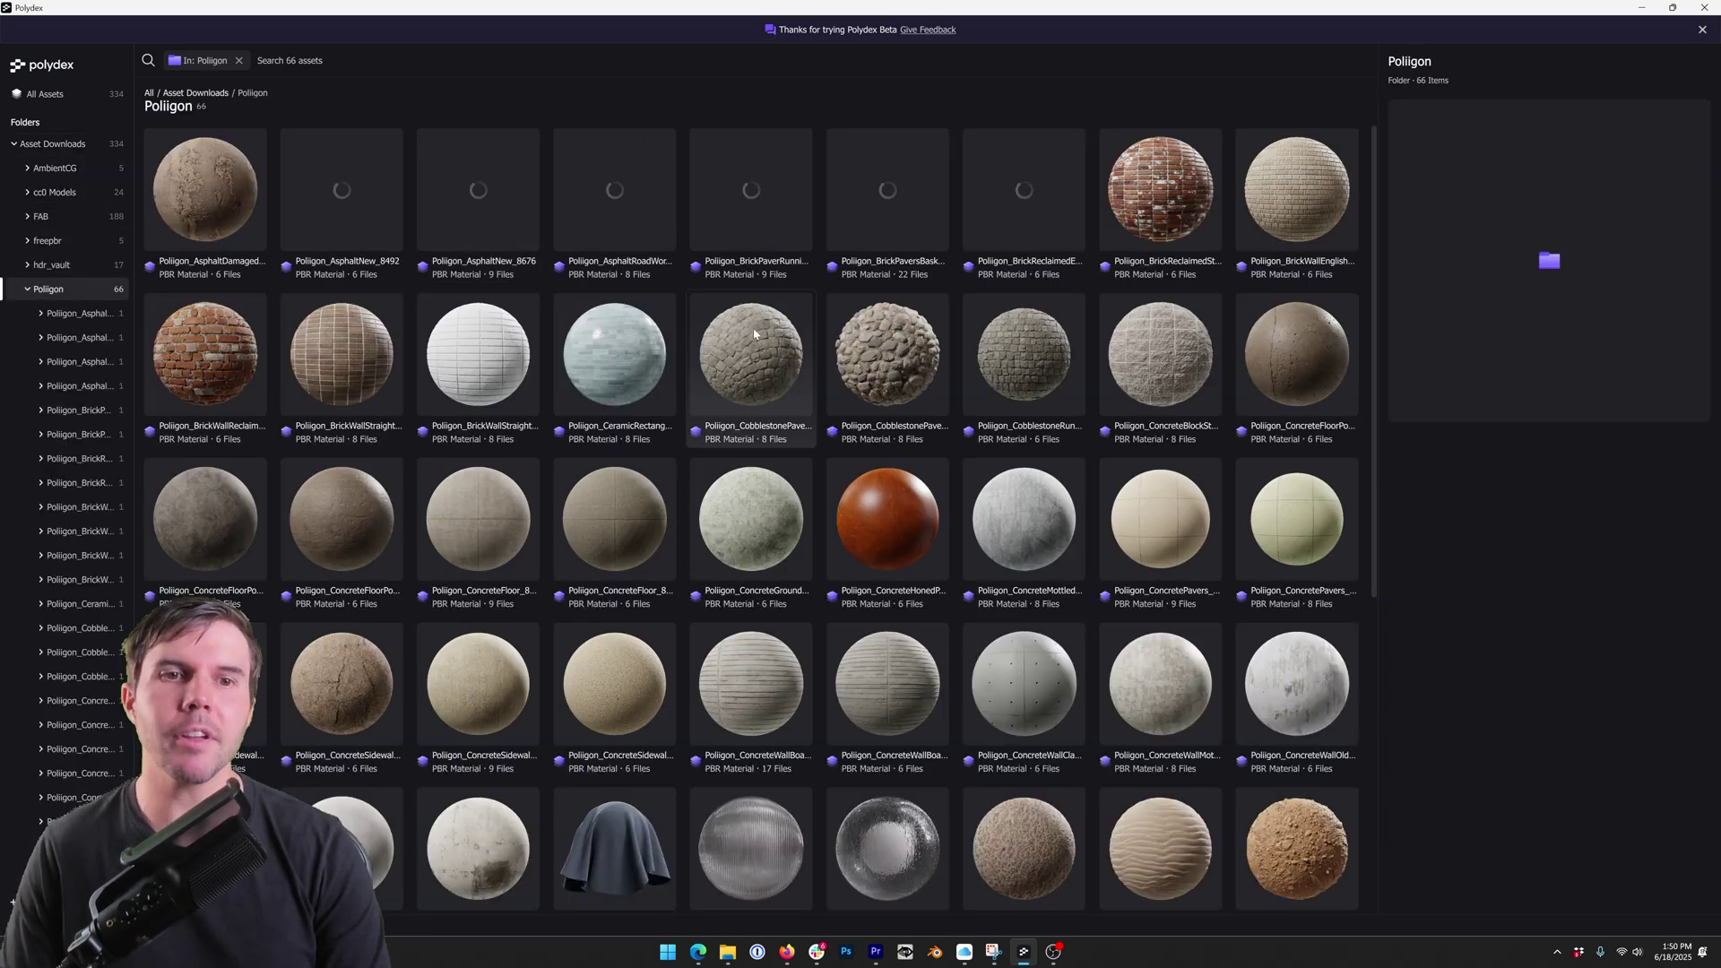
click(28, 289)
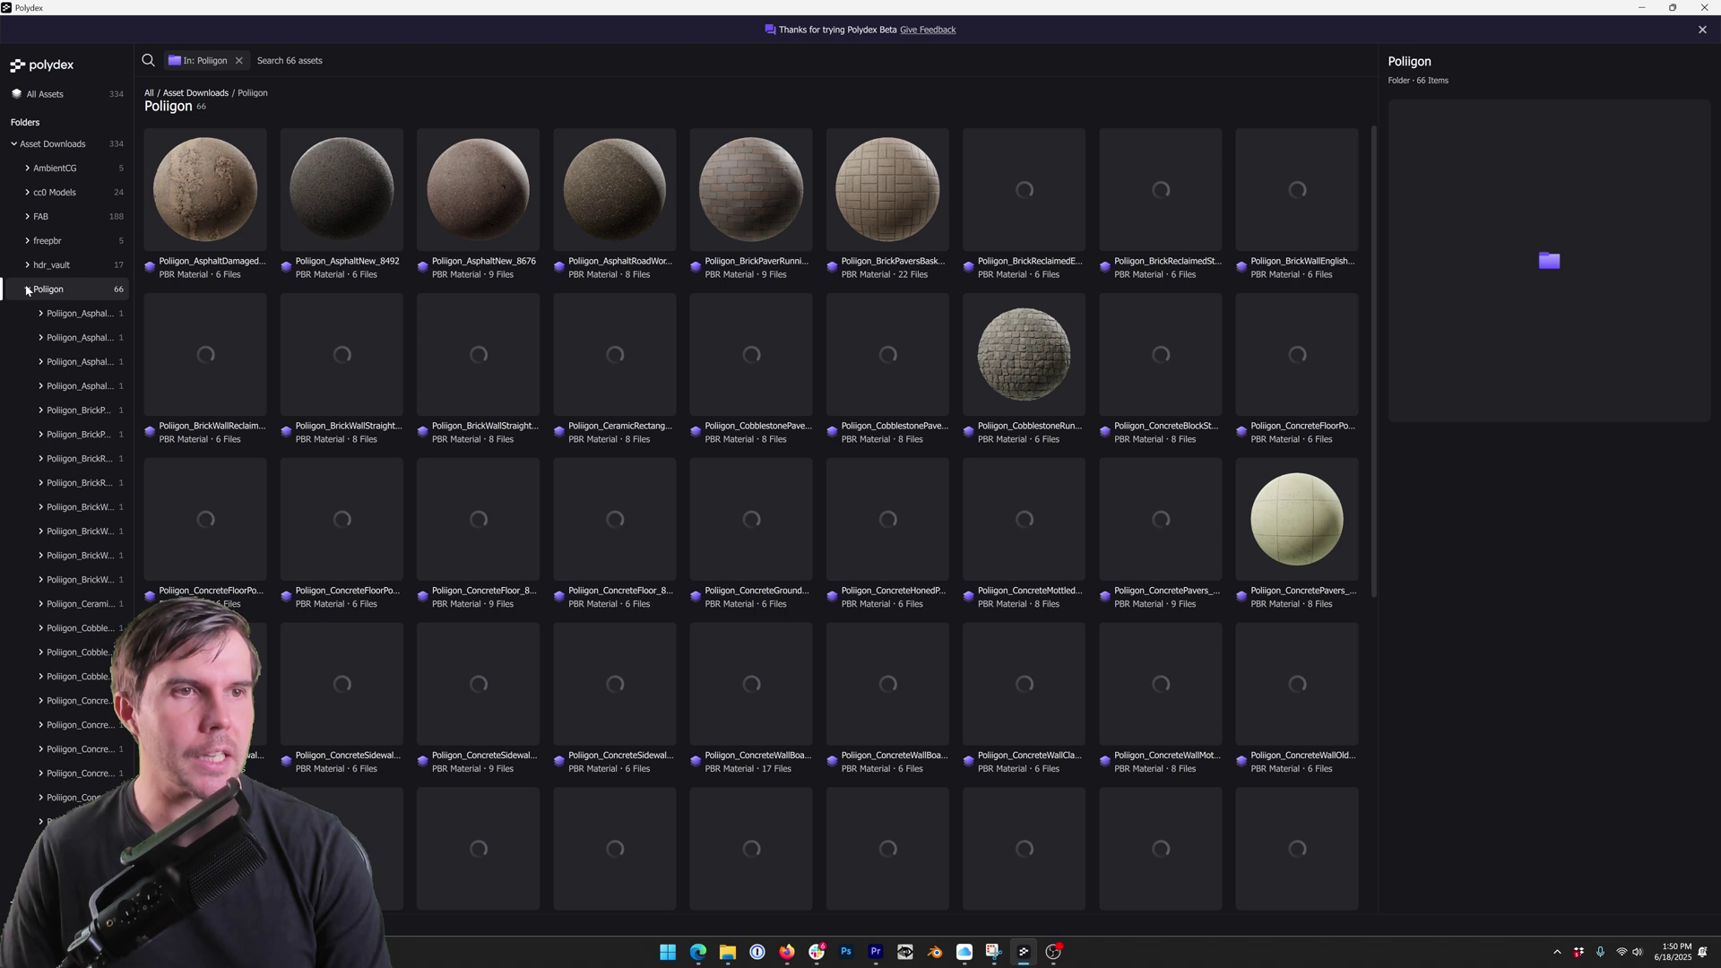
click(28, 290)
click(54, 313)
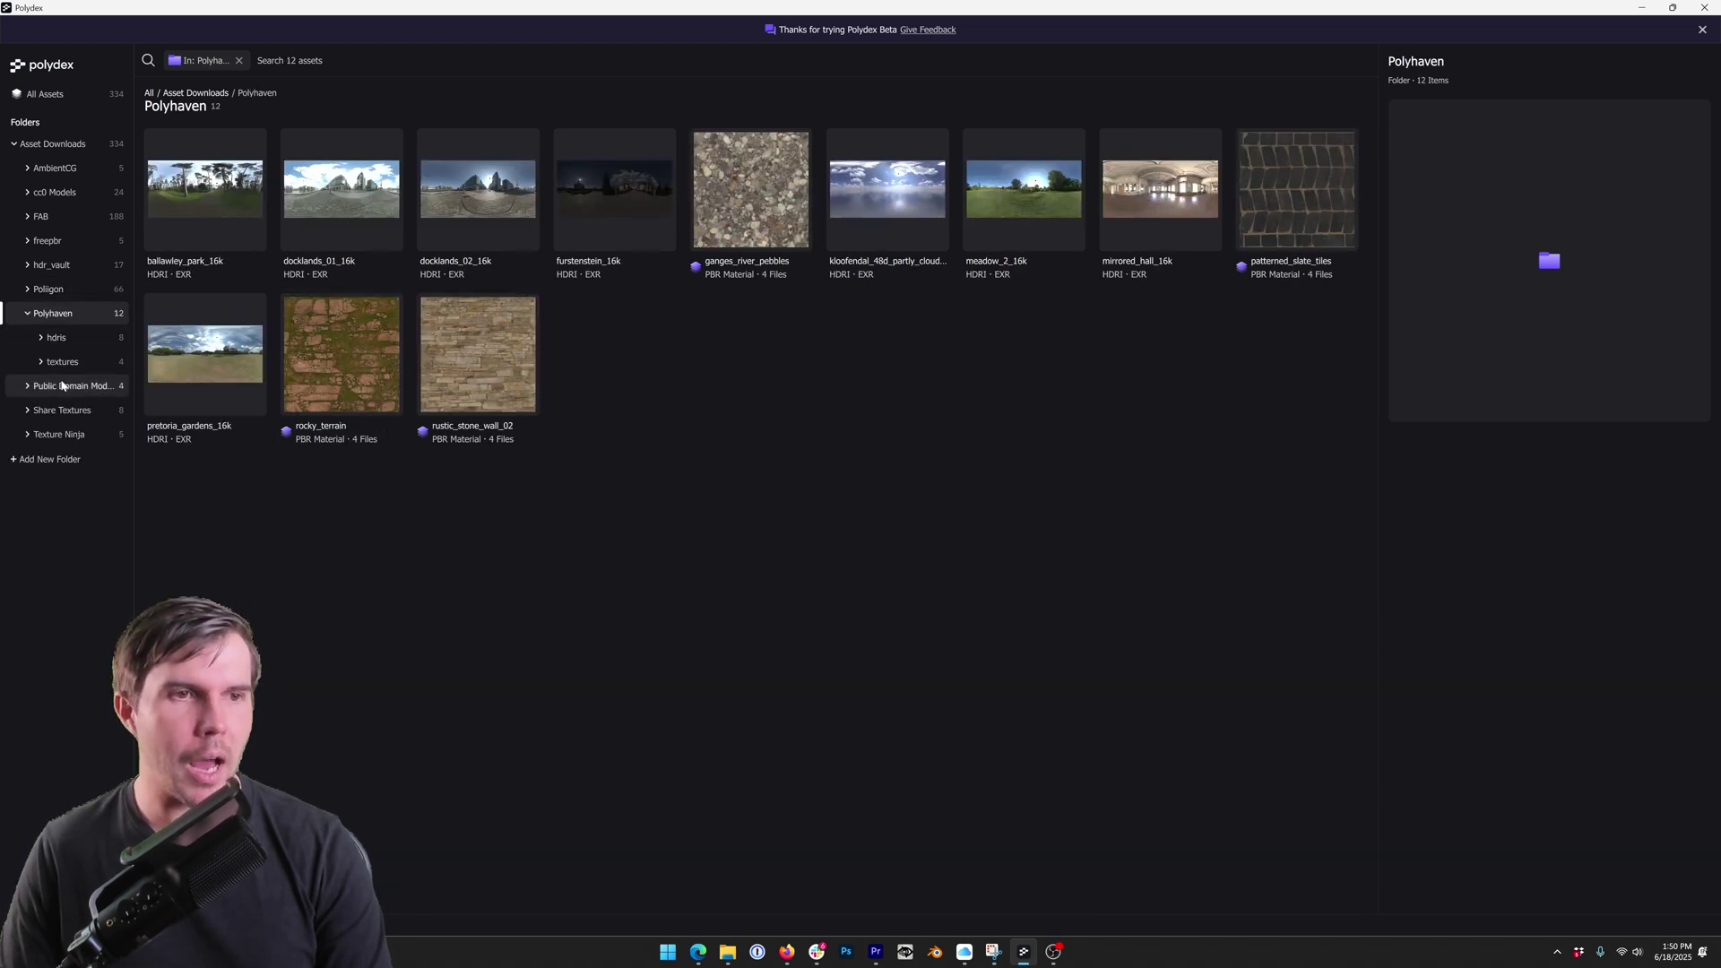
click(72, 386)
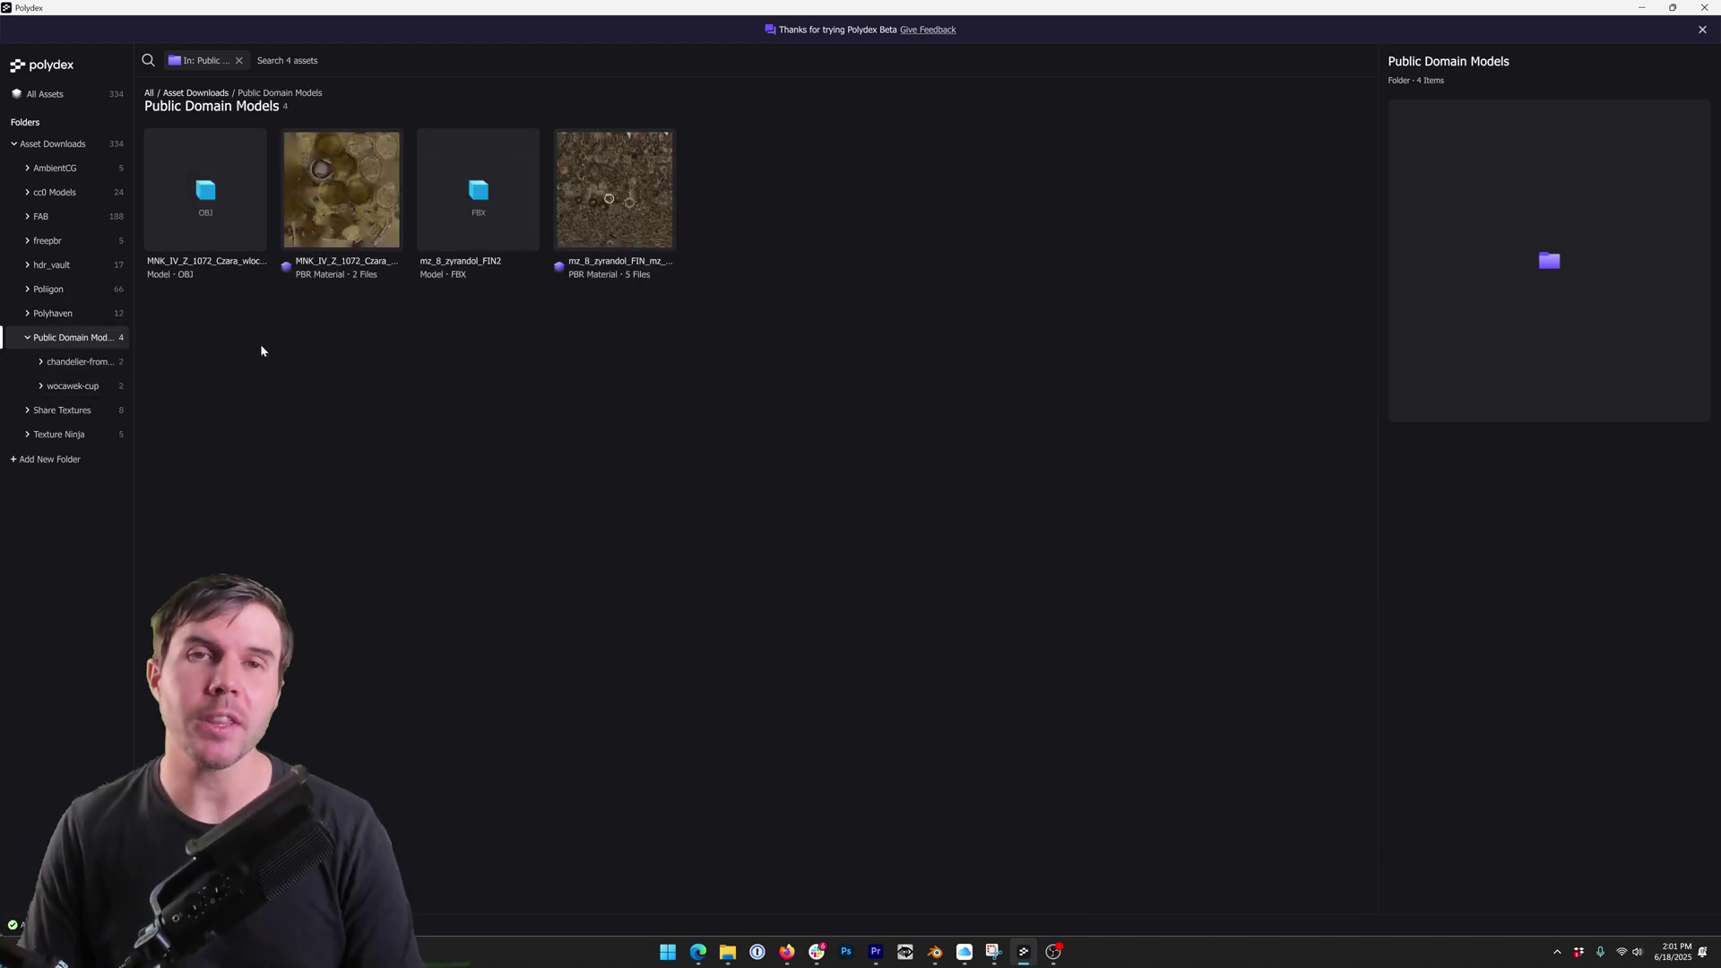
- Inspect the Czara_wloclawska OBJ, mz_8_zyrandol_FIN2 FBX and a PBR material, then return to Asset Downloads
click(233, 222)
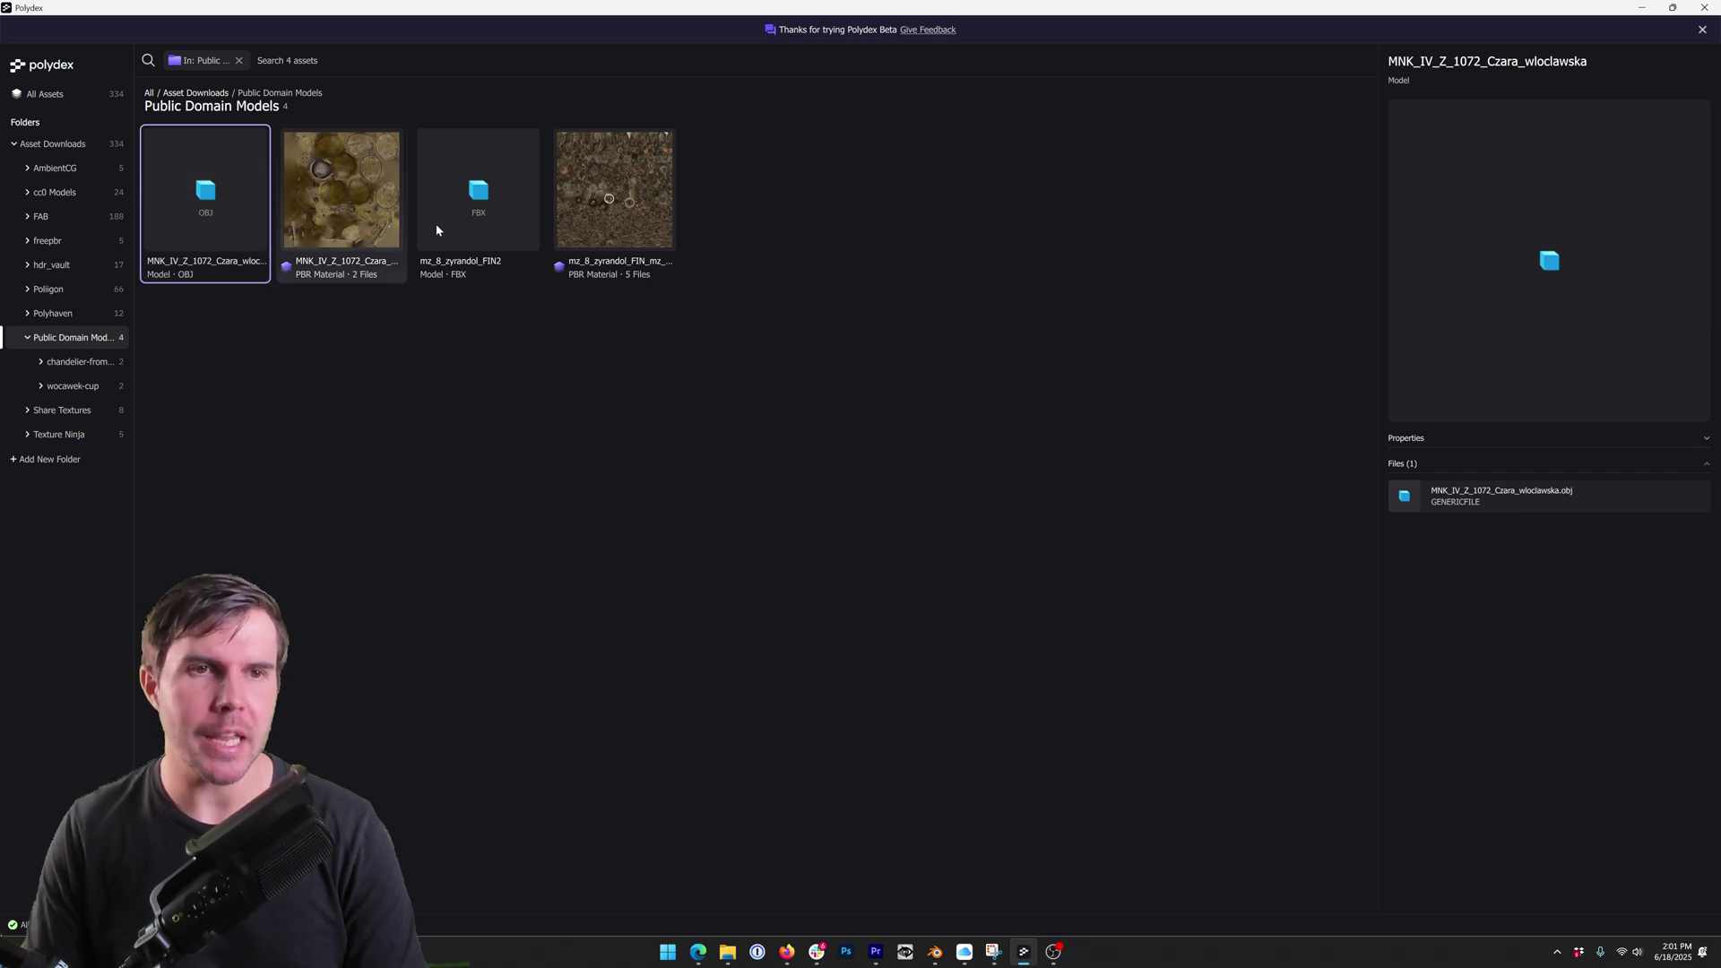
click(487, 265)
click(637, 199)
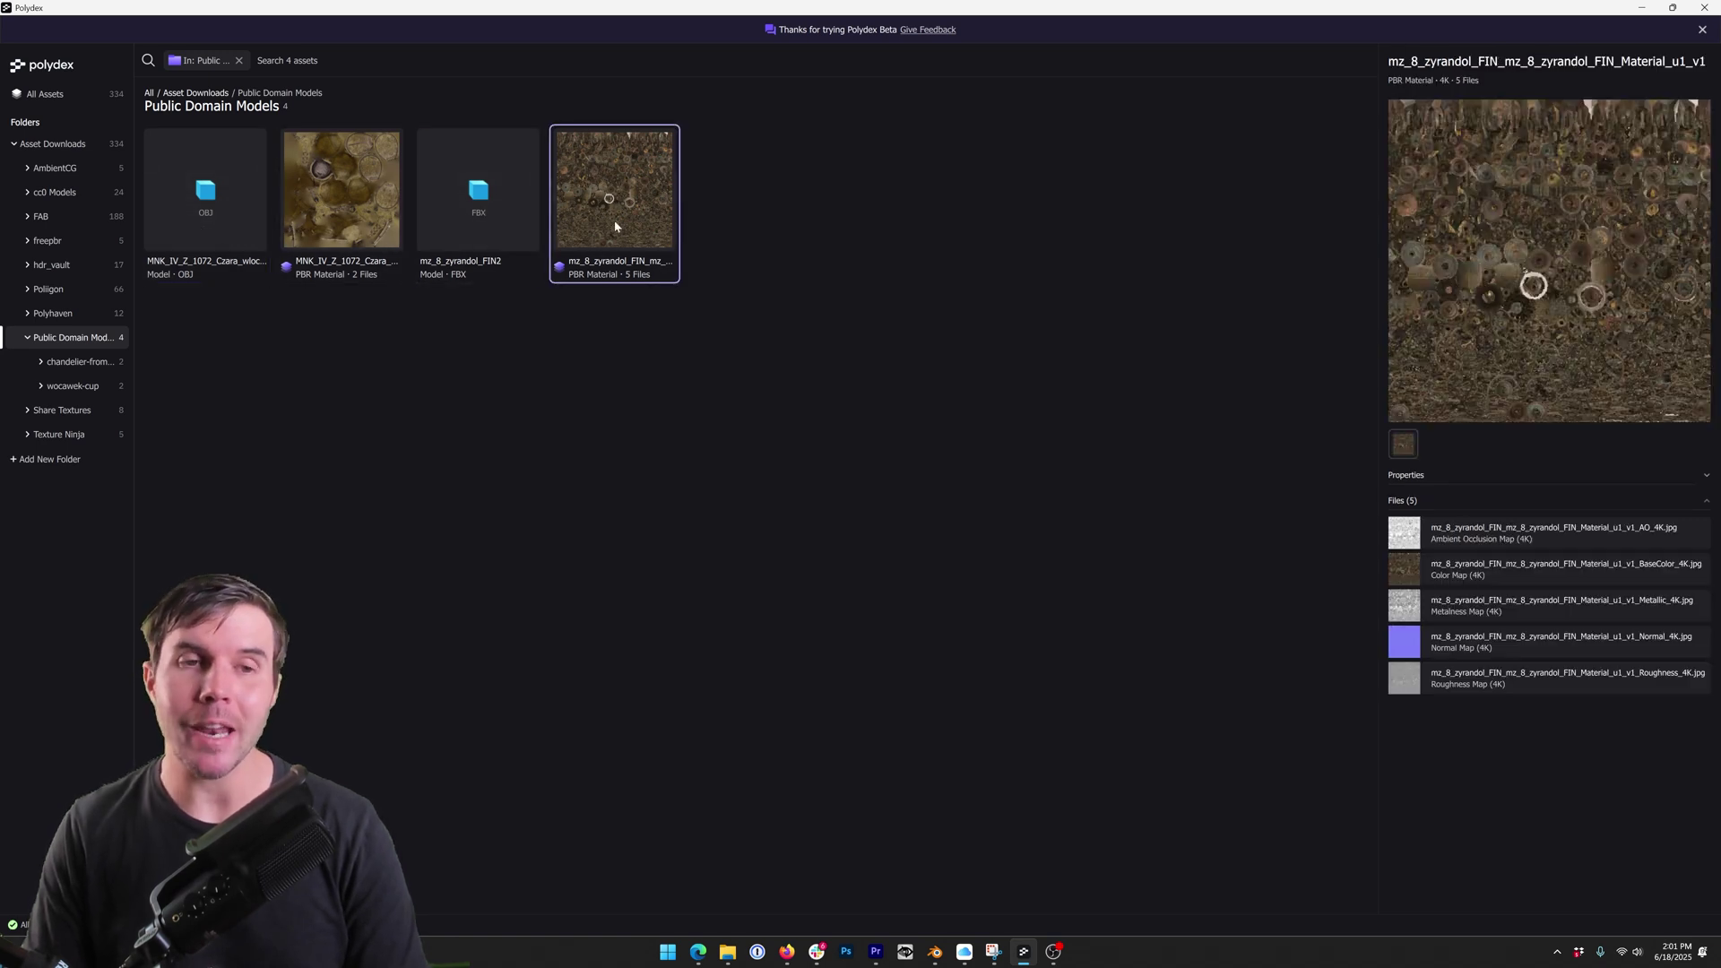
click(503, 180)
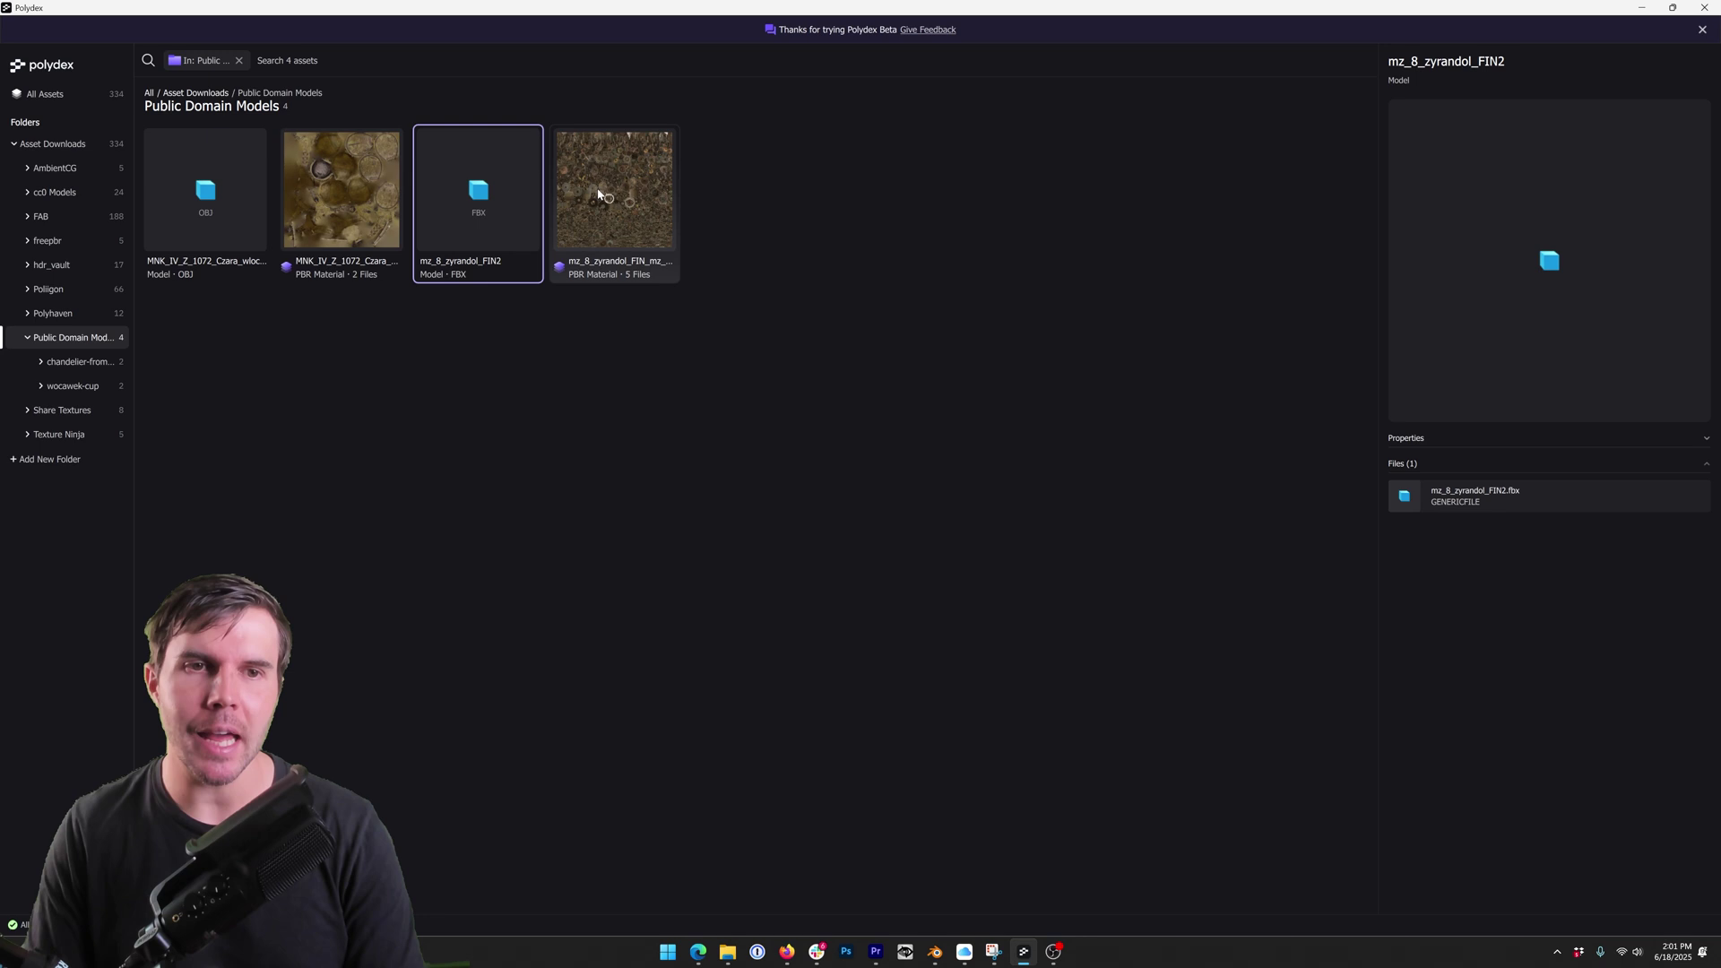
click(583, 190)
click(504, 196)
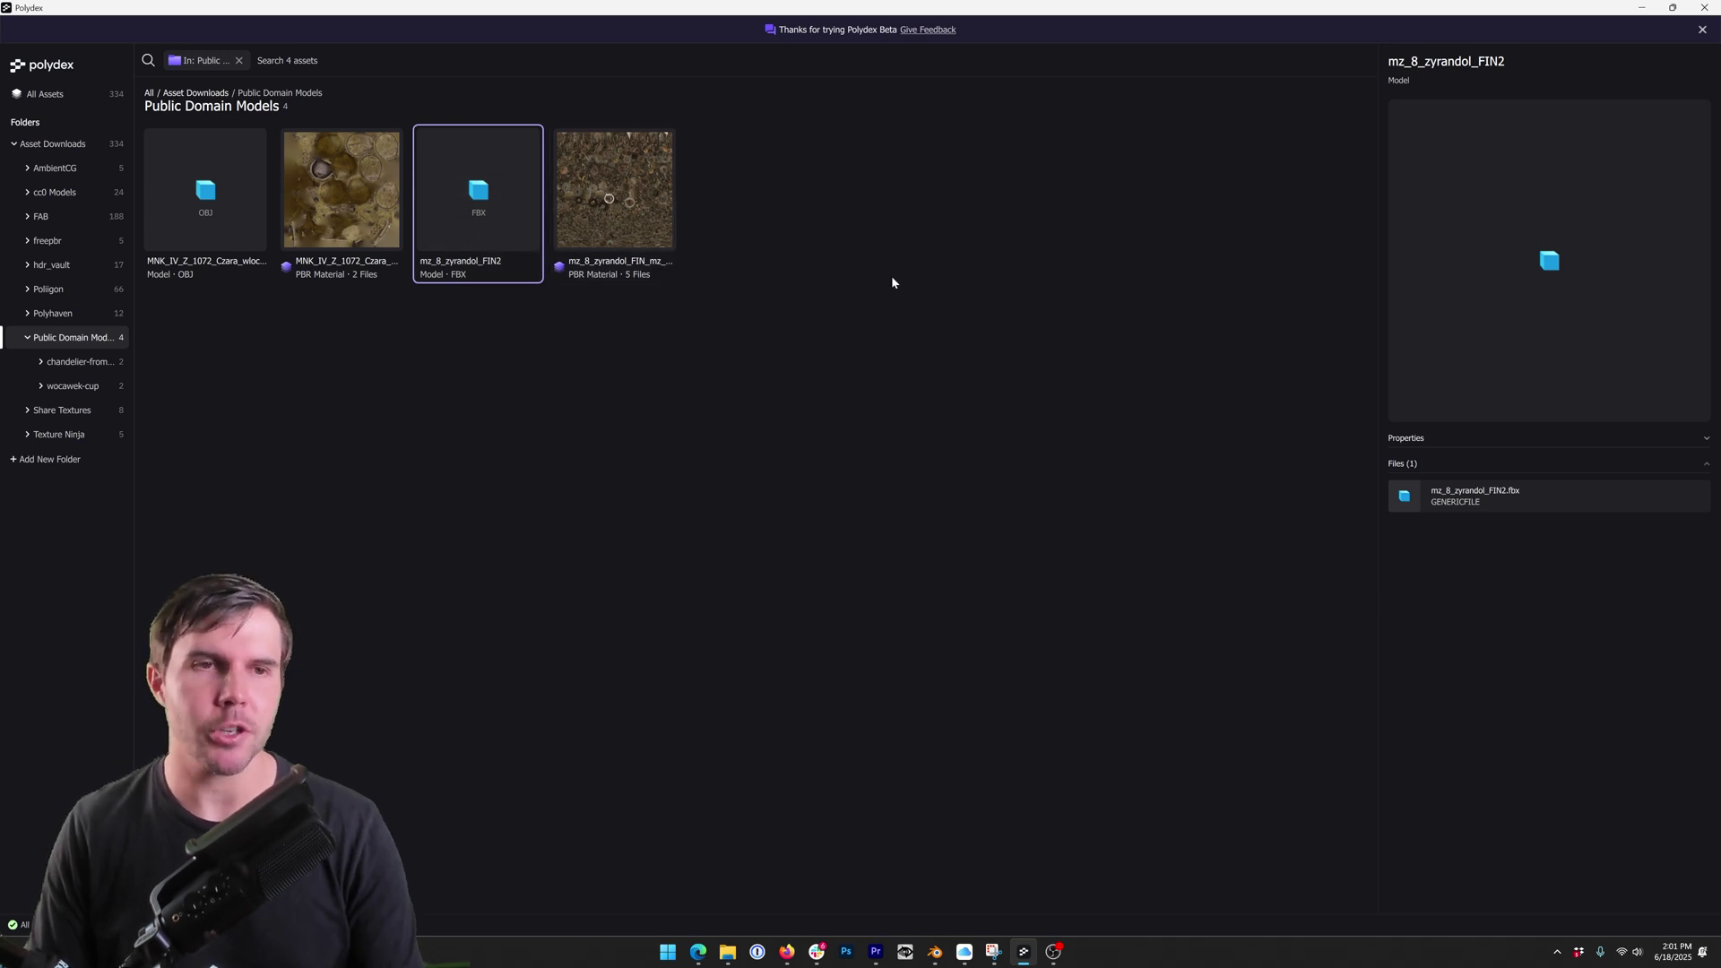
click(18, 148)
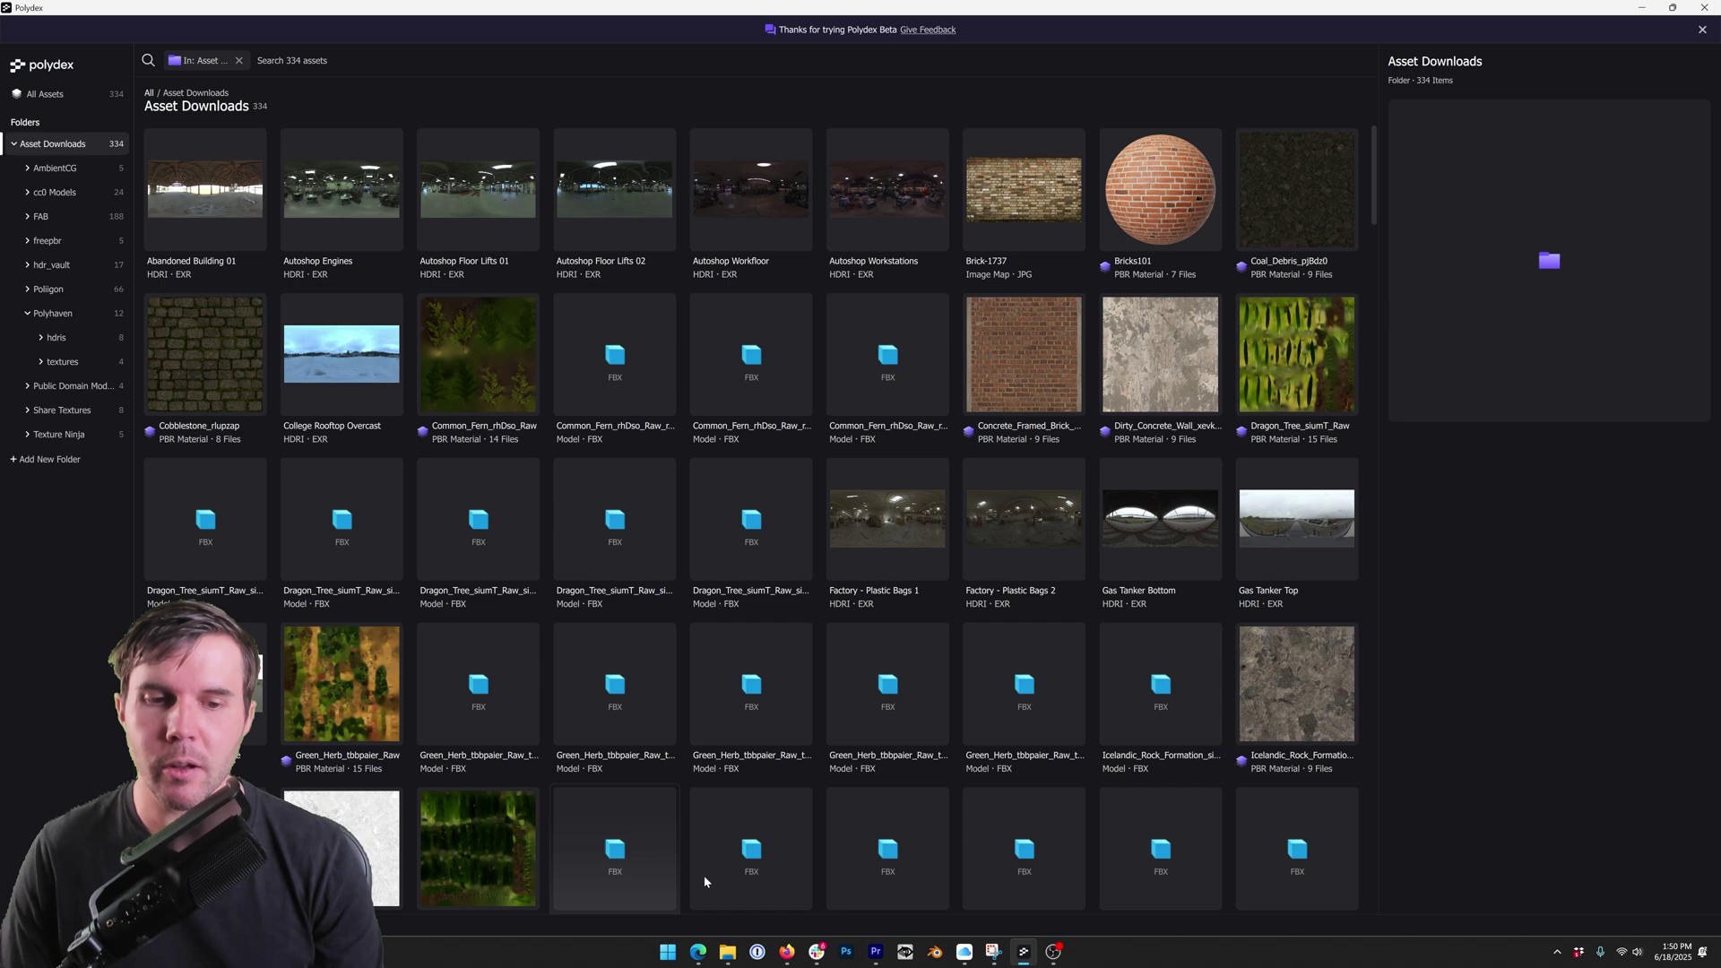
click(727, 952)
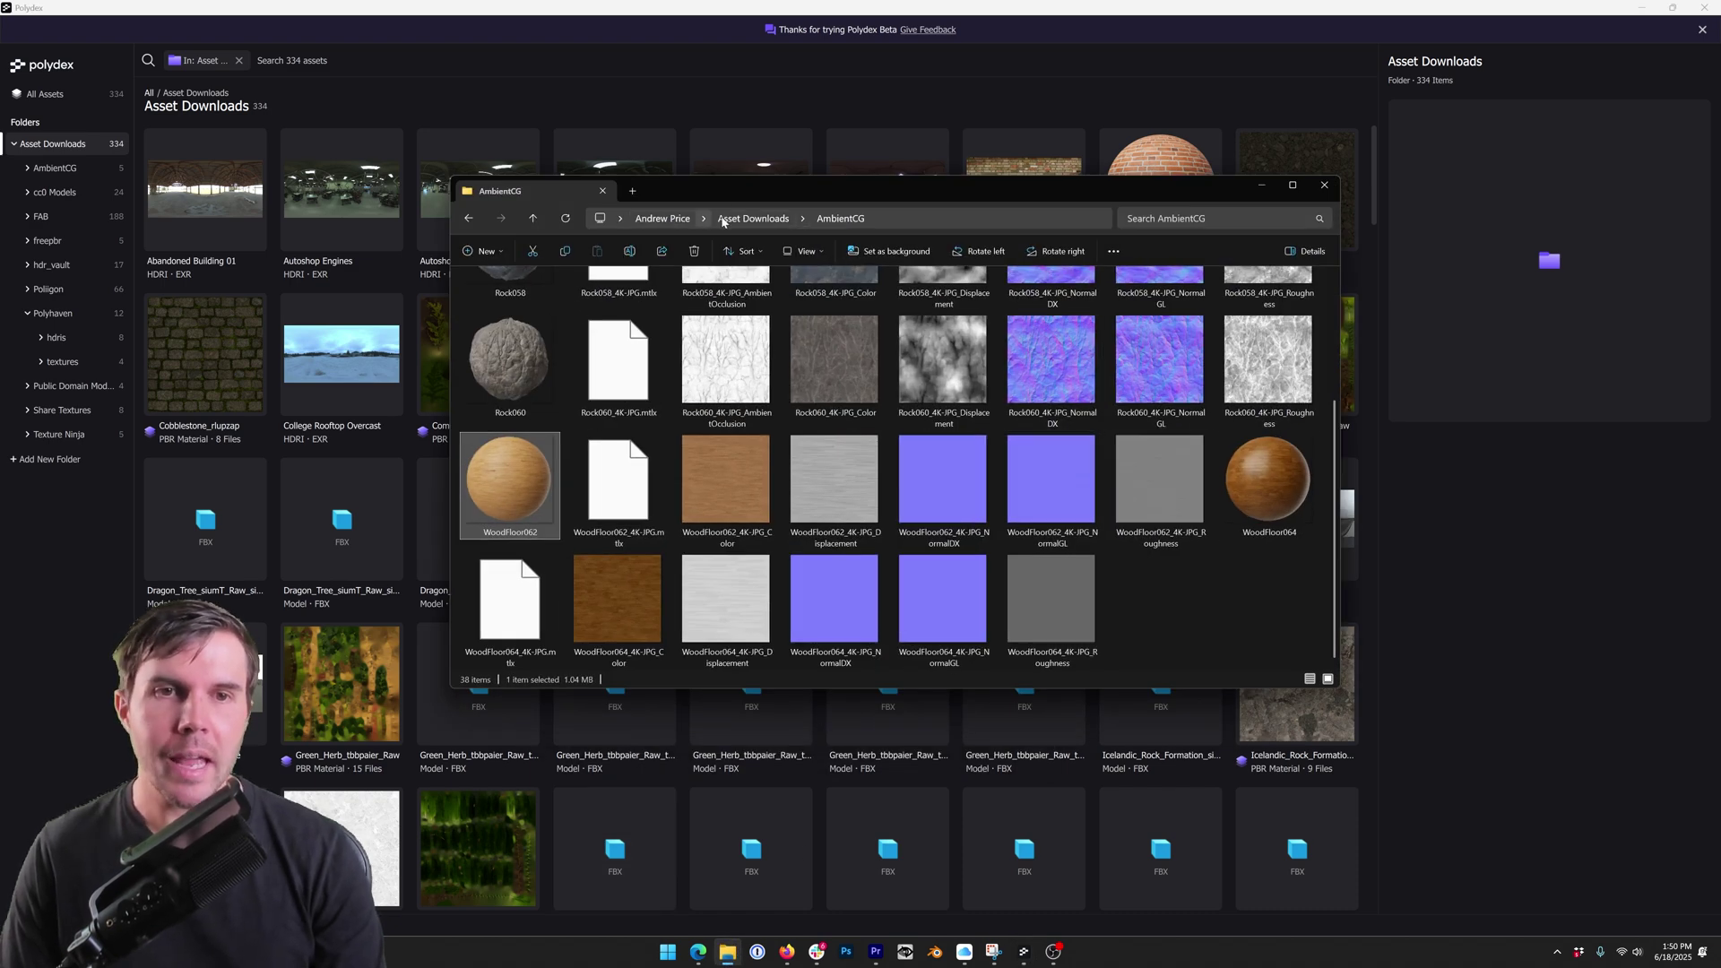
click(753, 218)
click(1082, 546)
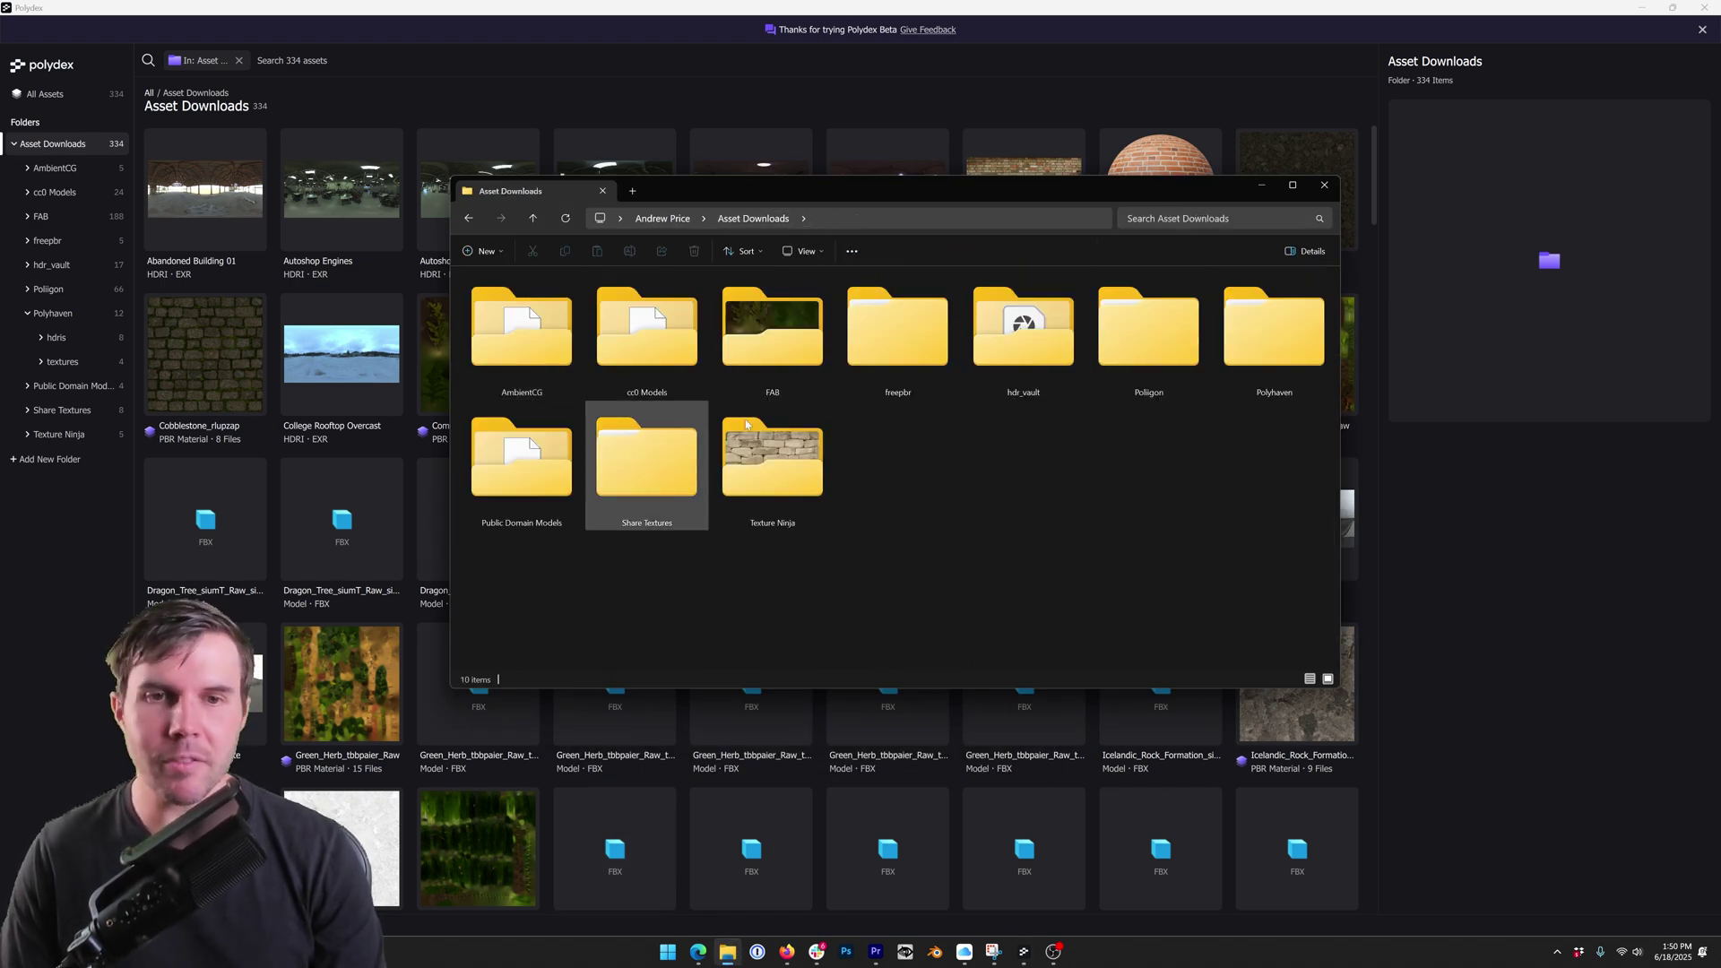
click(1264, 185)
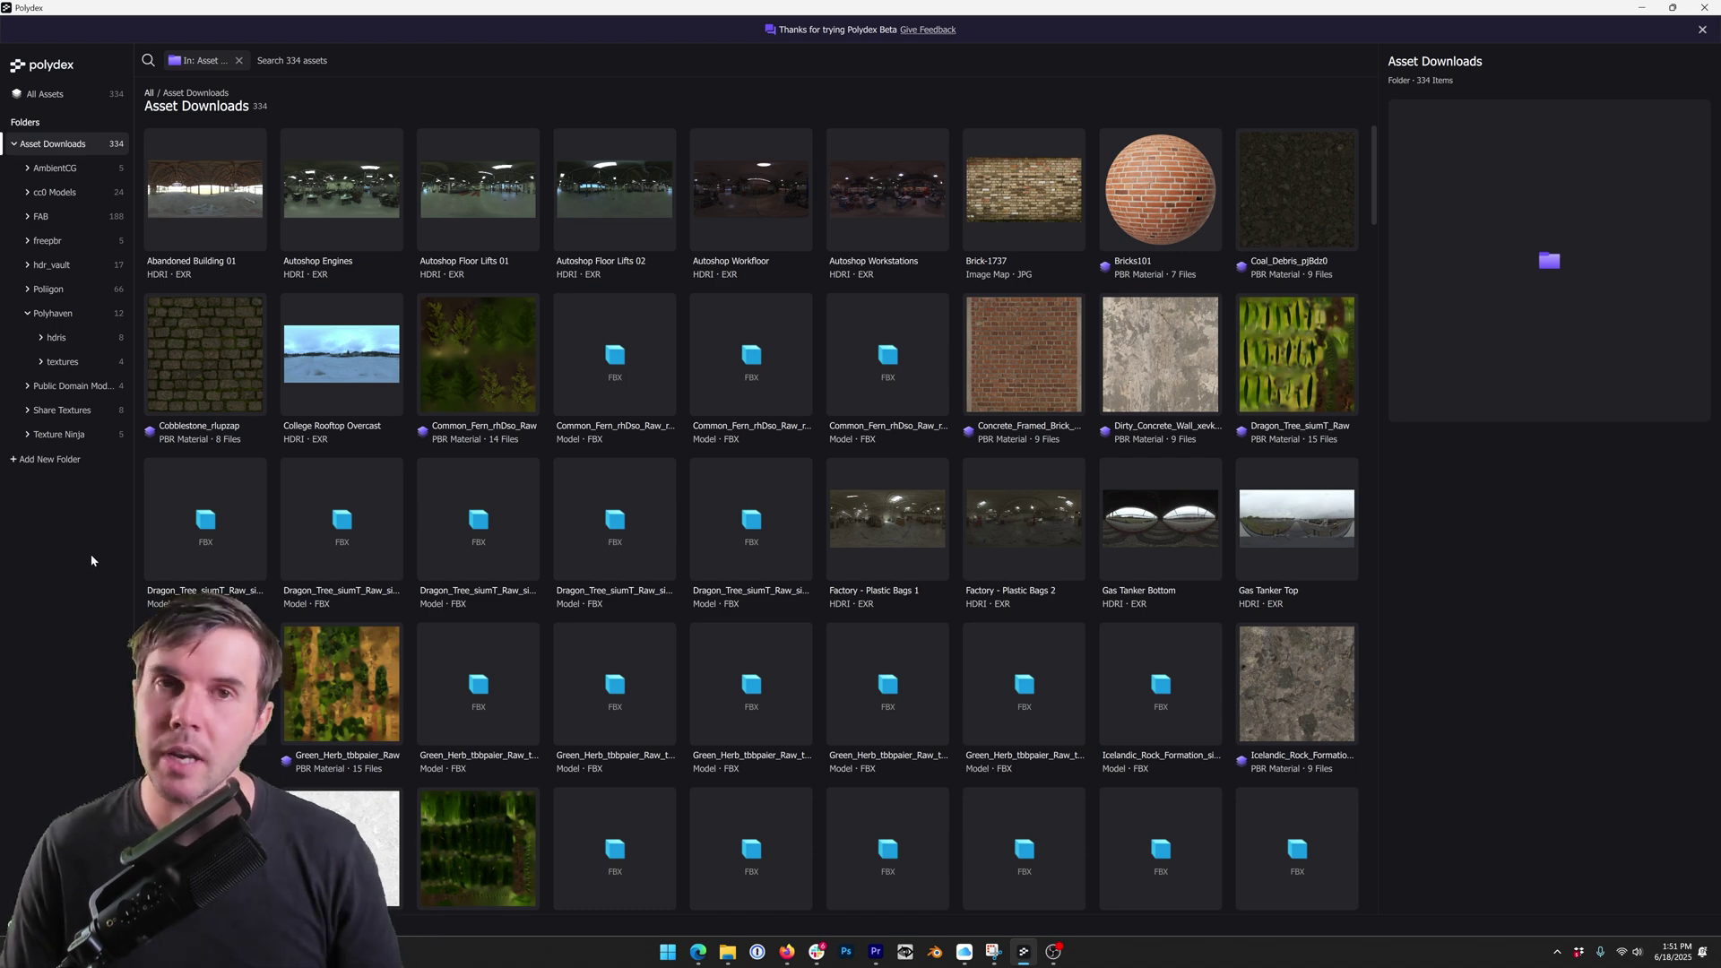
- Add the HDRIs folder as a new library folder, bringing in its 52 HDRIs
click(50, 460)
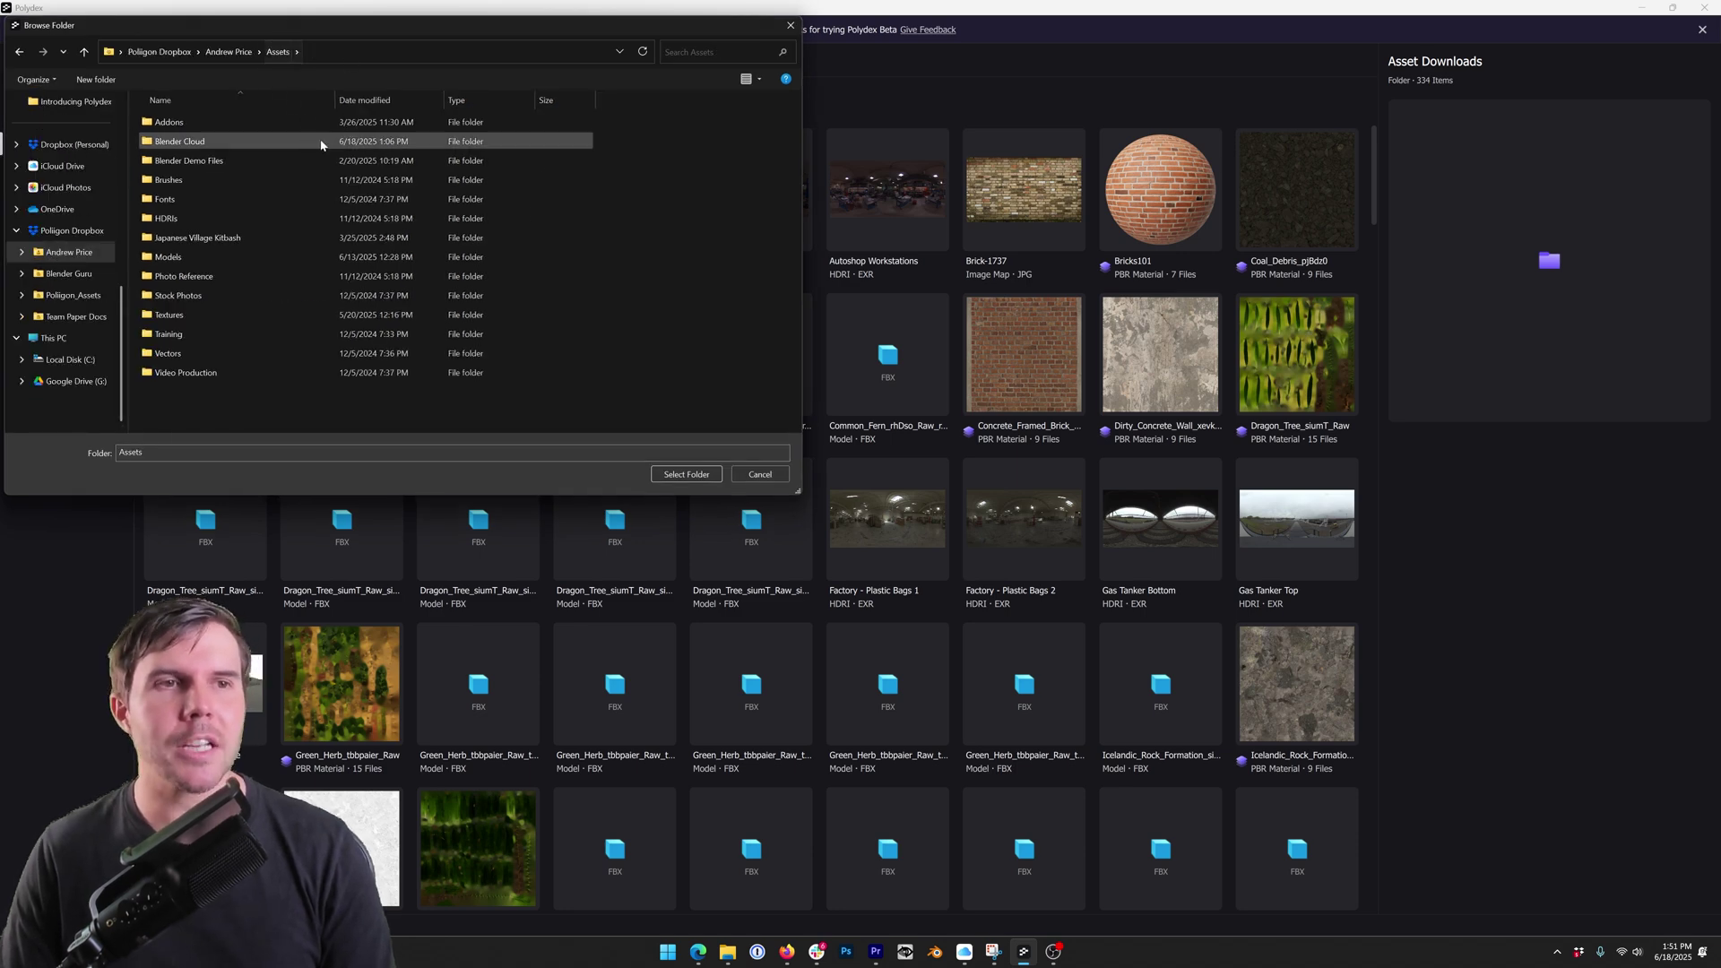
double_click(170, 222)
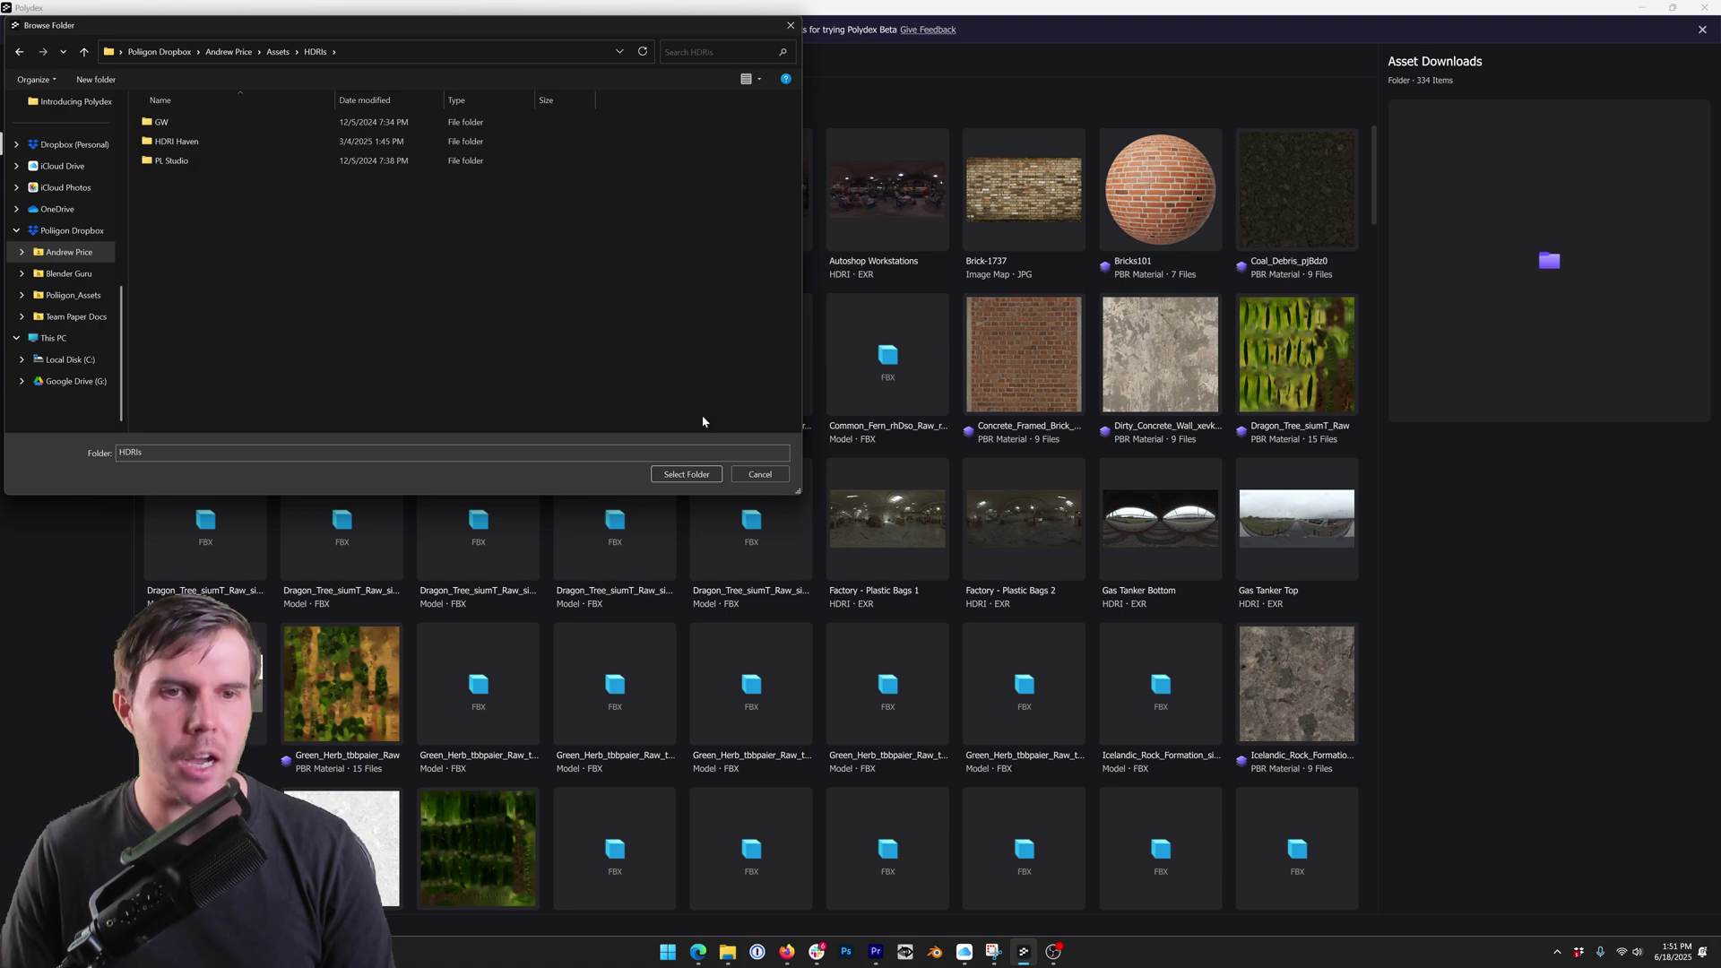
click(685, 474)
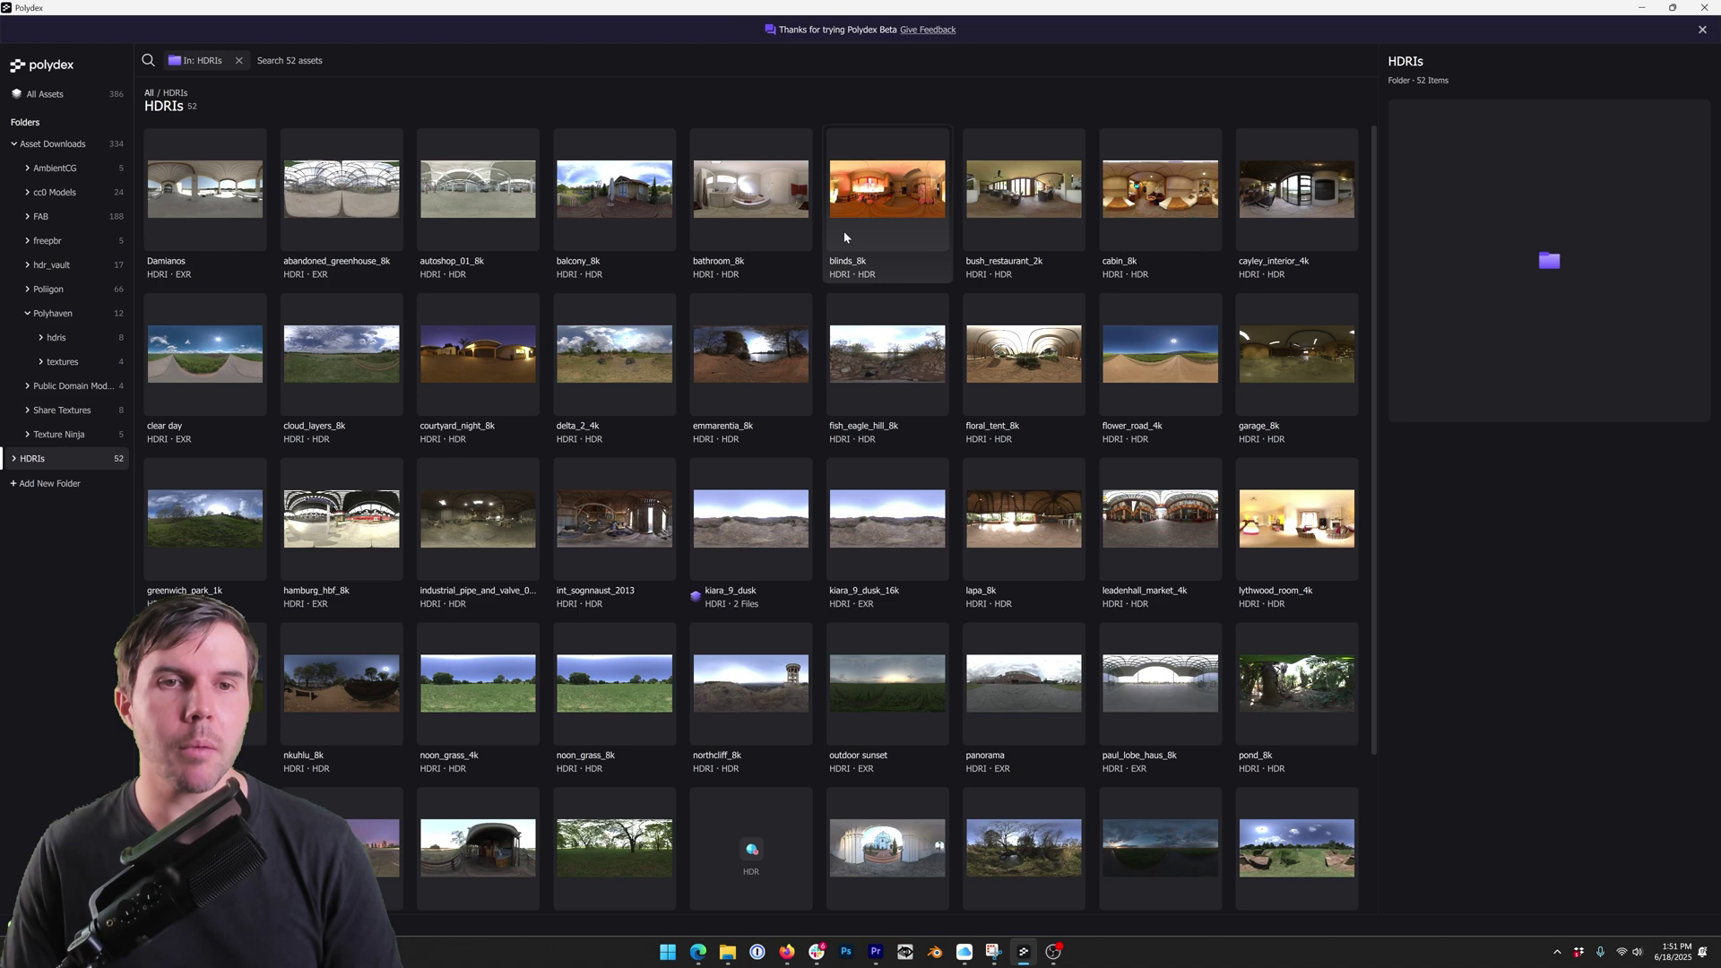
- Add the Blender Cloud folder as a new library folder and scroll through its 149 assets
click(56, 486)
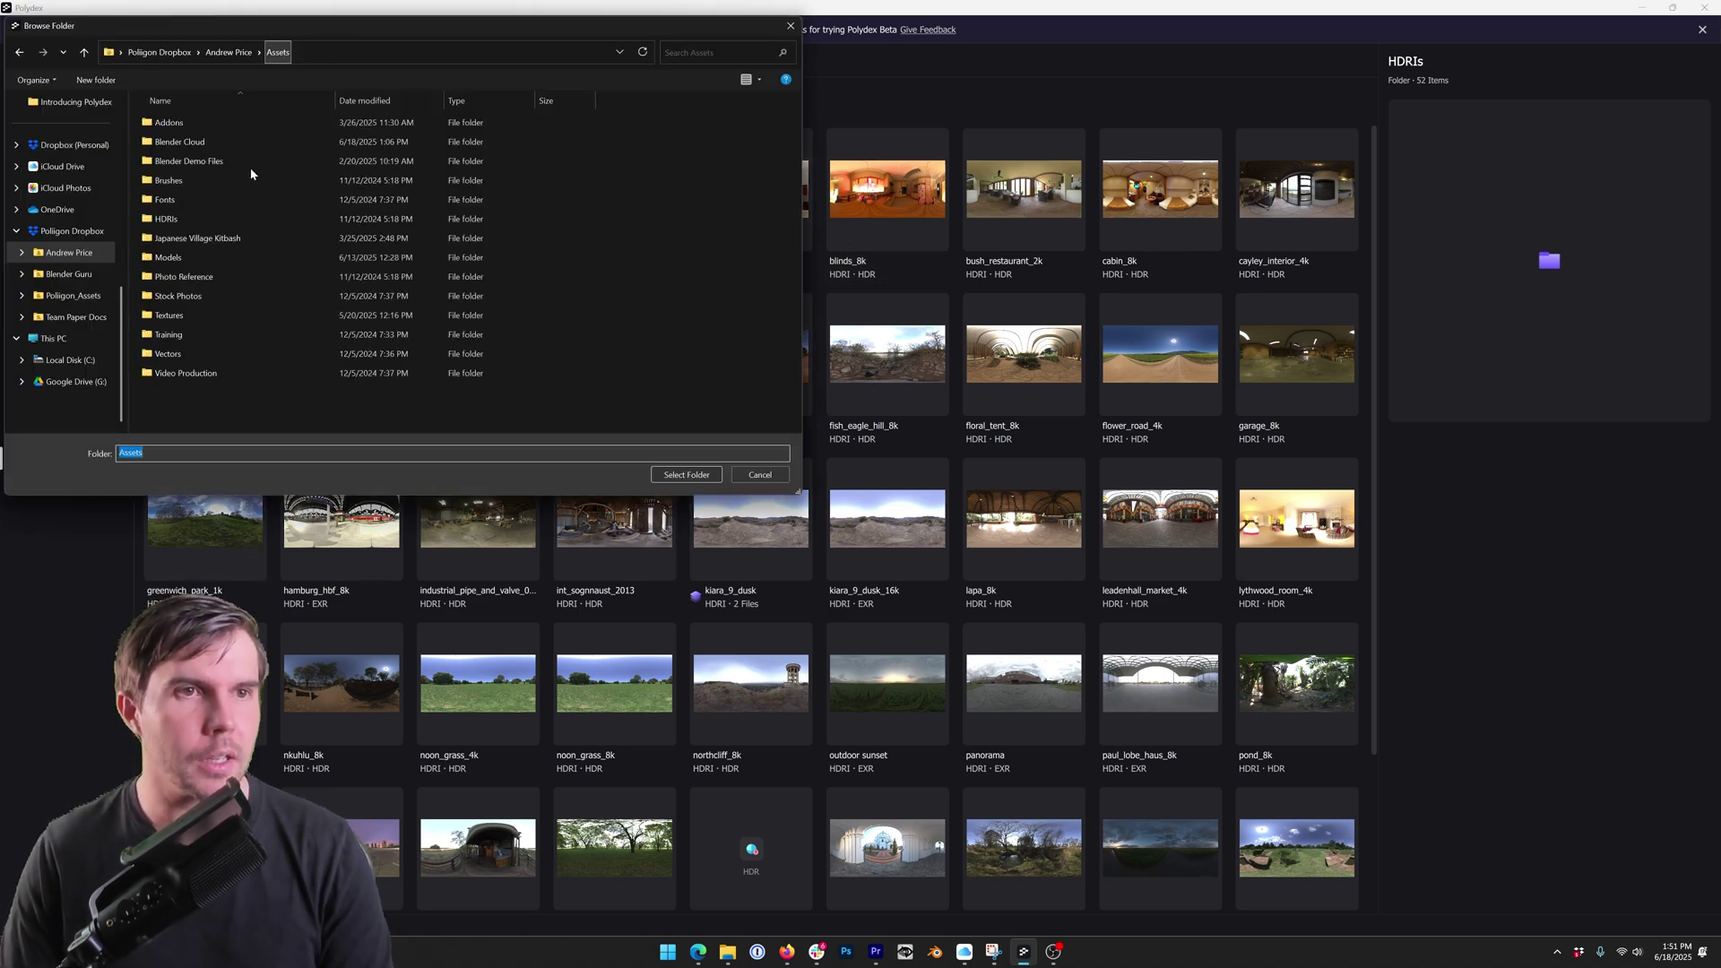
double_click(255, 142)
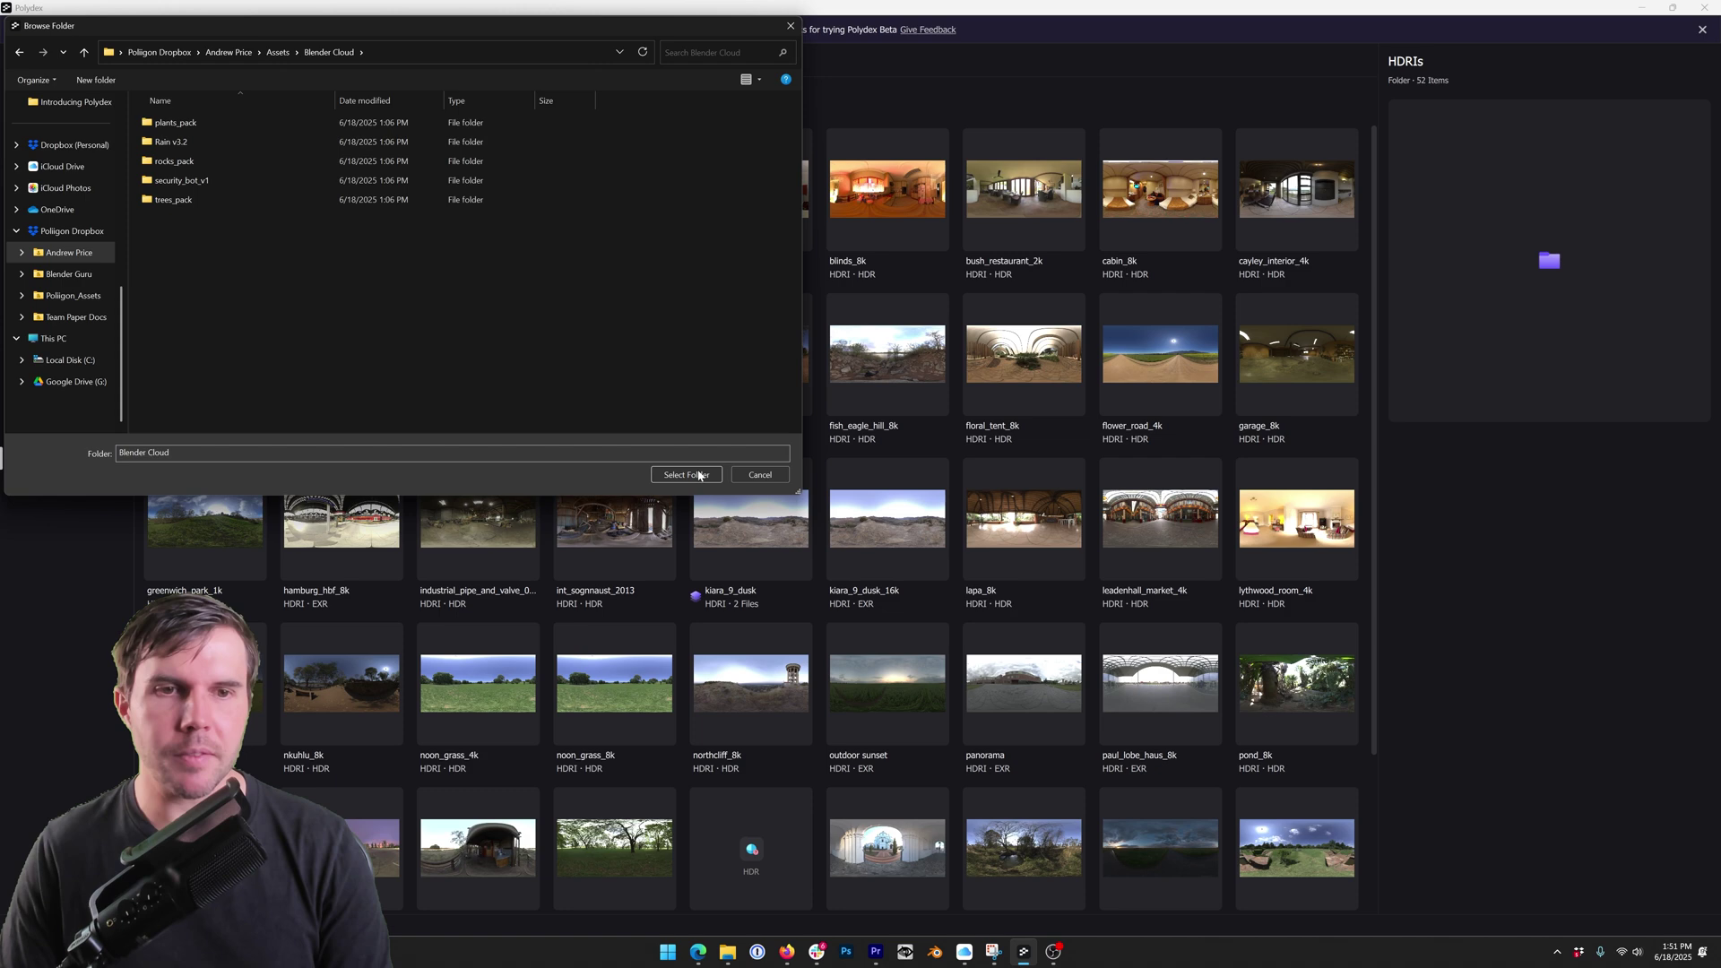
click(687, 475)
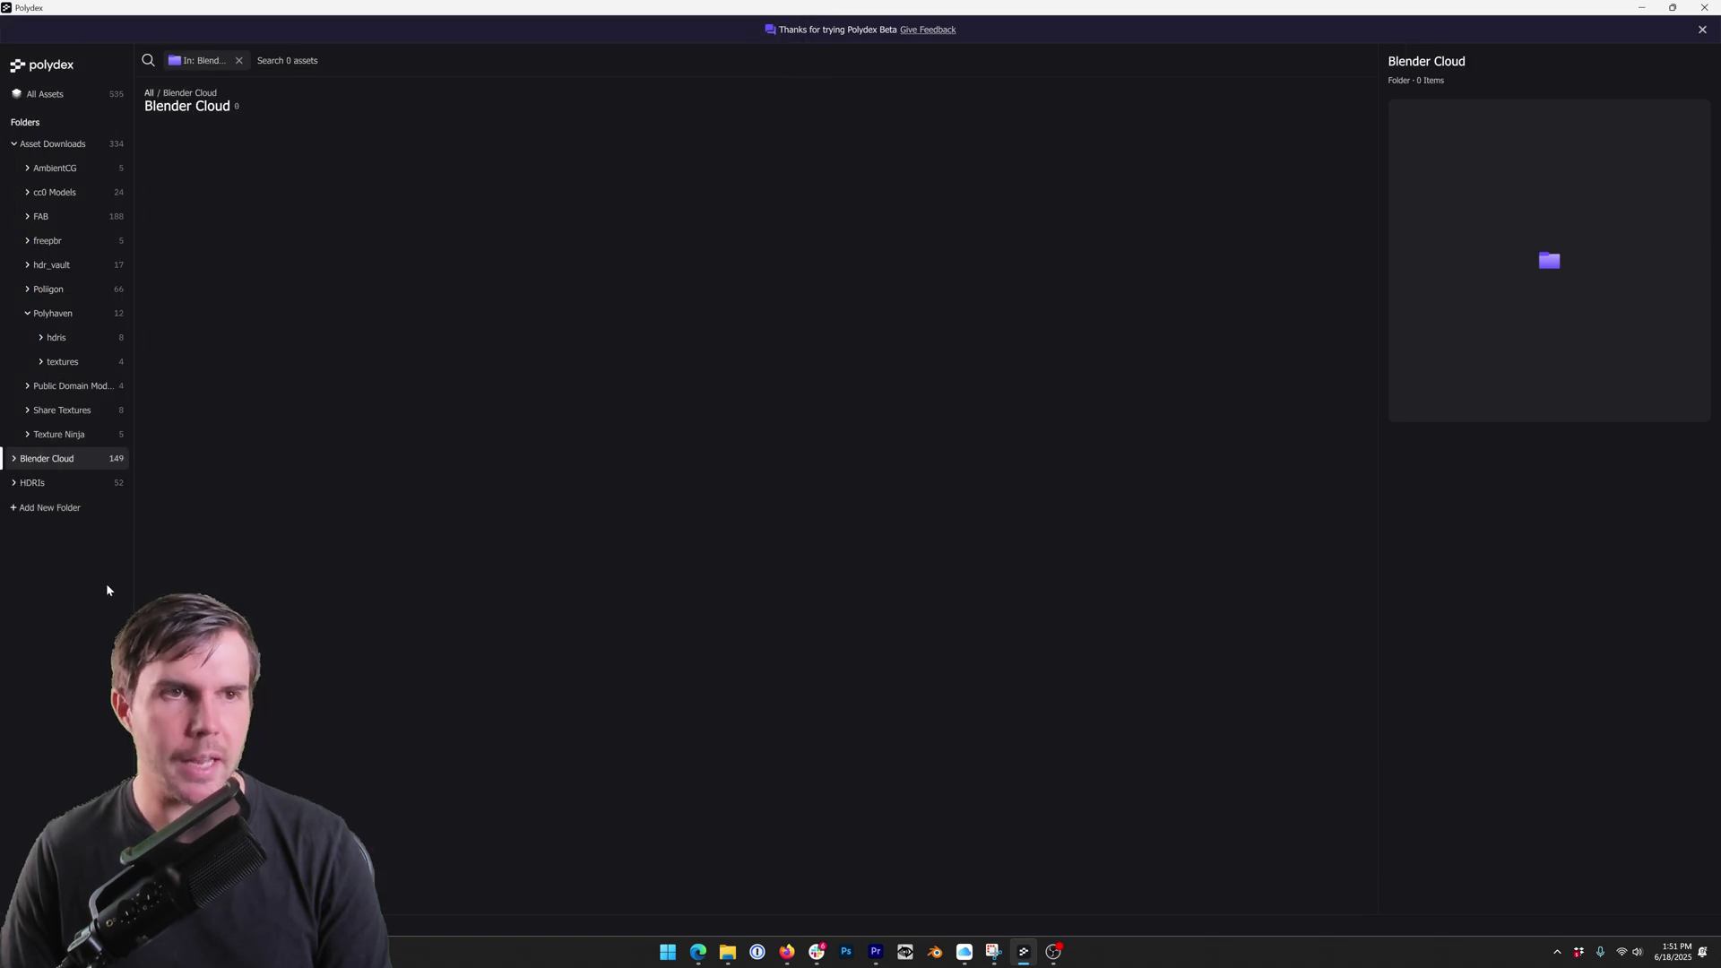
scroll(1186, 405, down, 12)
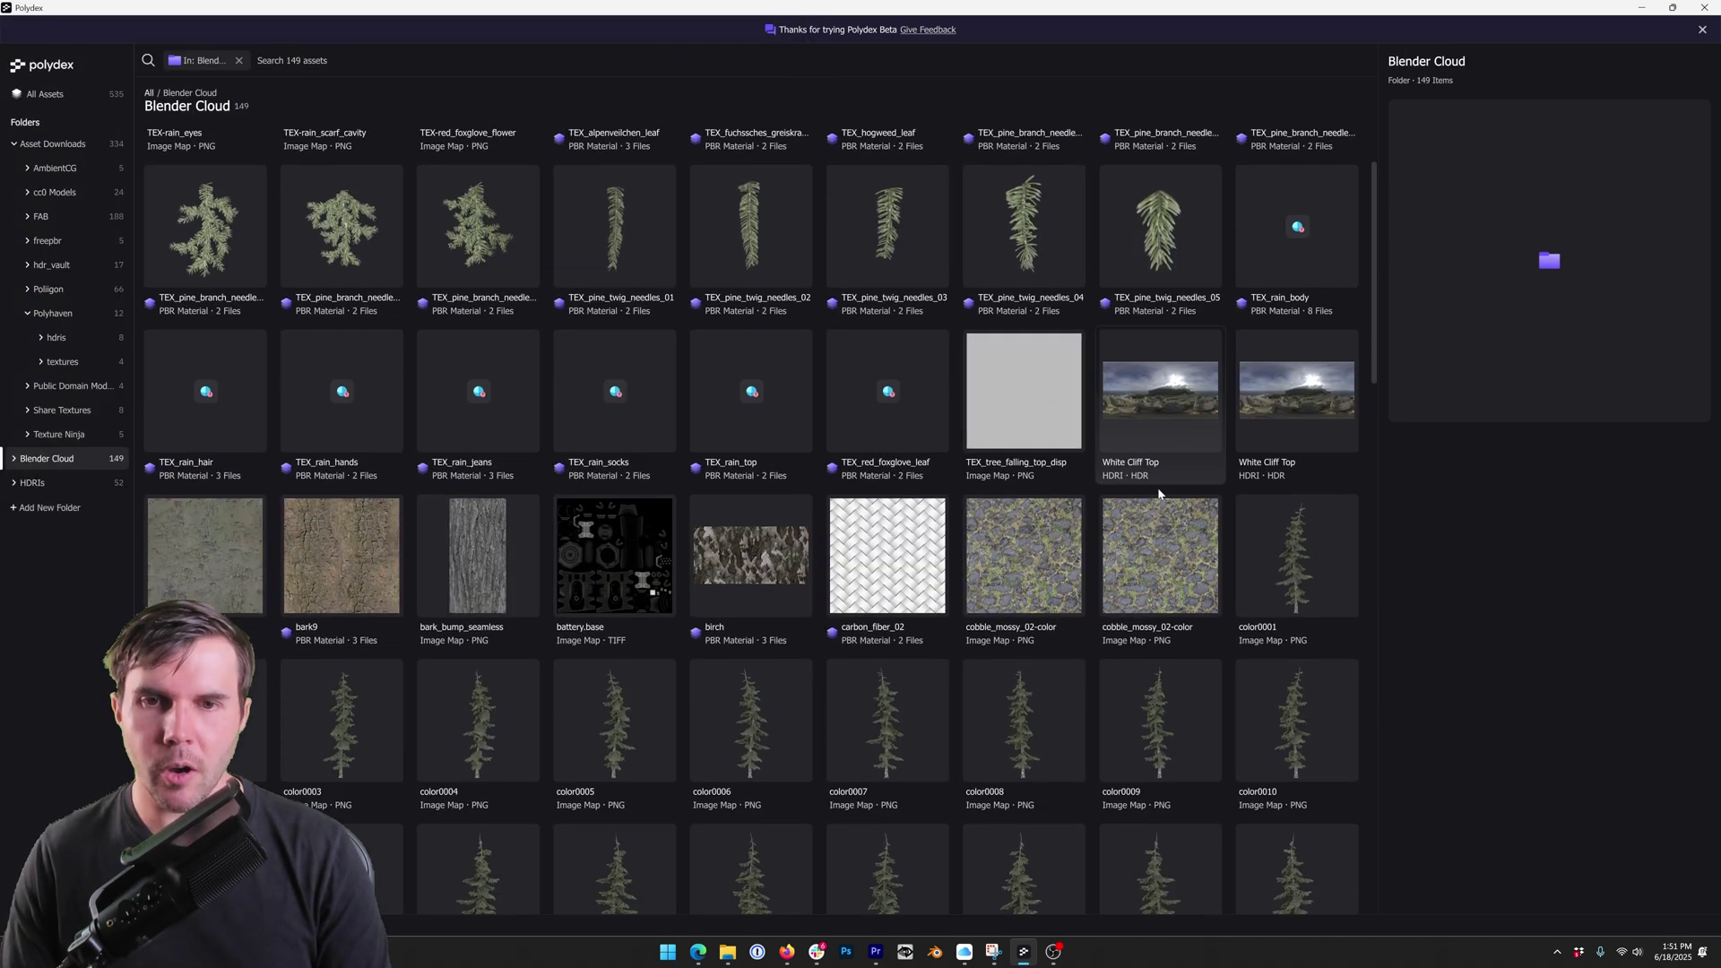
scroll(997, 499, down, 9)
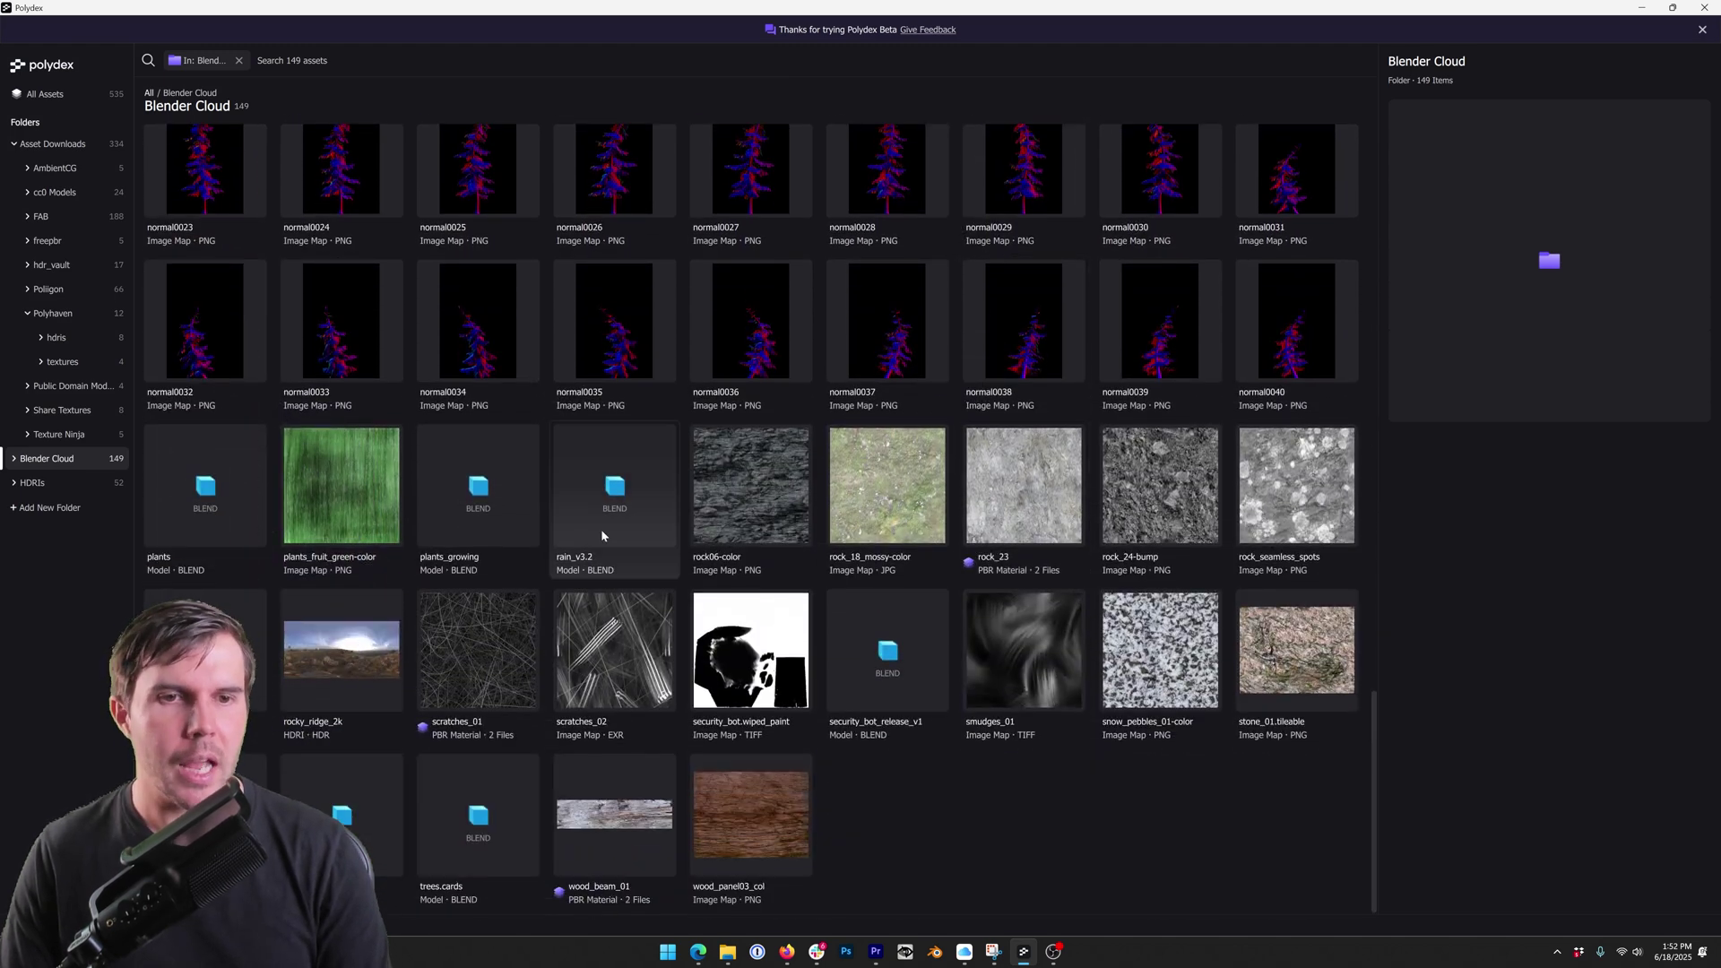
- Browse the Asset Downloads, Blender Cloud and cc0 Models folders, ending on All Assets (535)
click(52, 143)
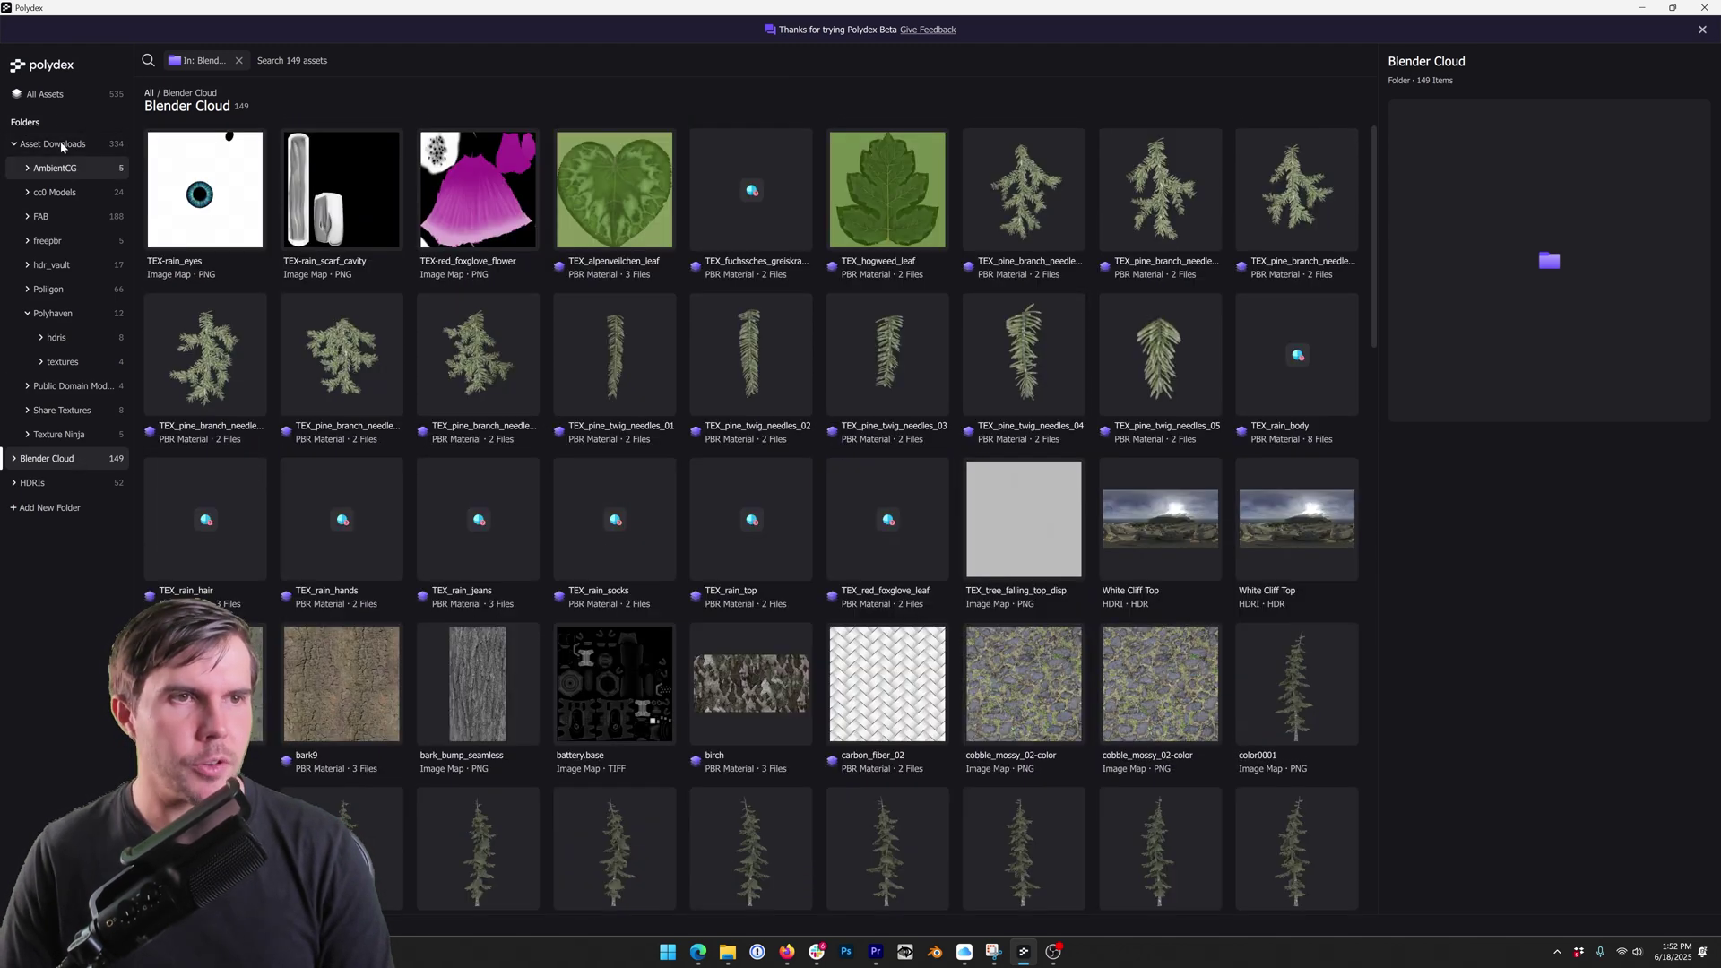
click(58, 170)
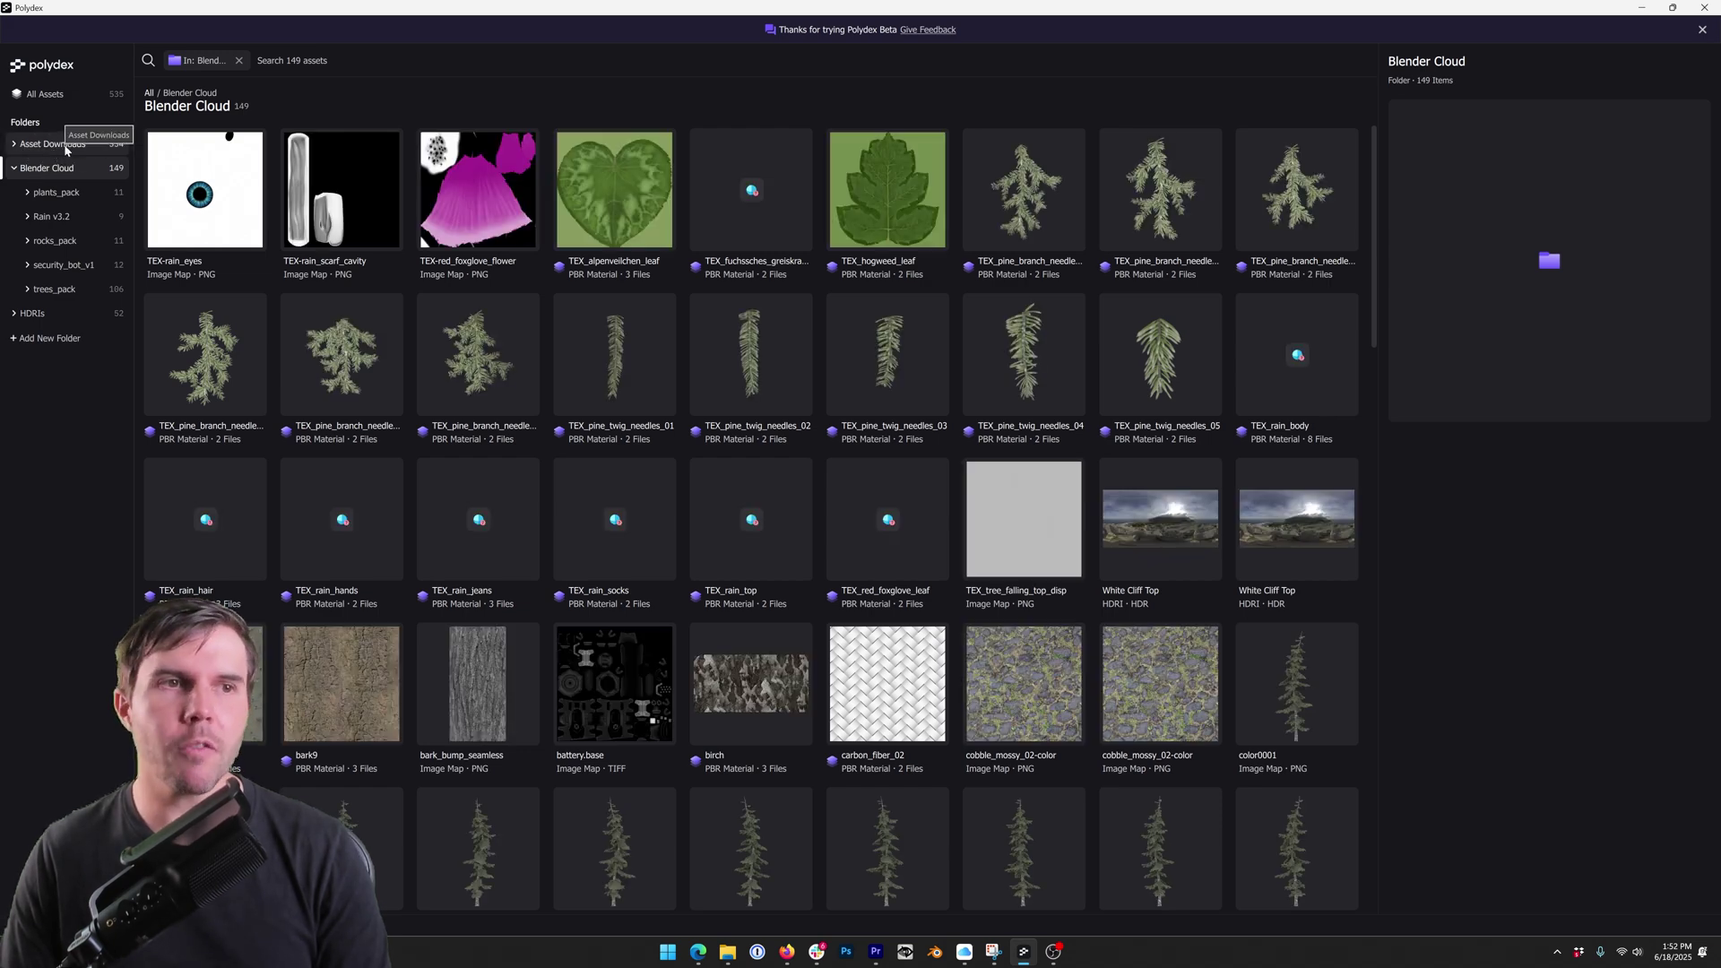
click(64, 145)
click(58, 194)
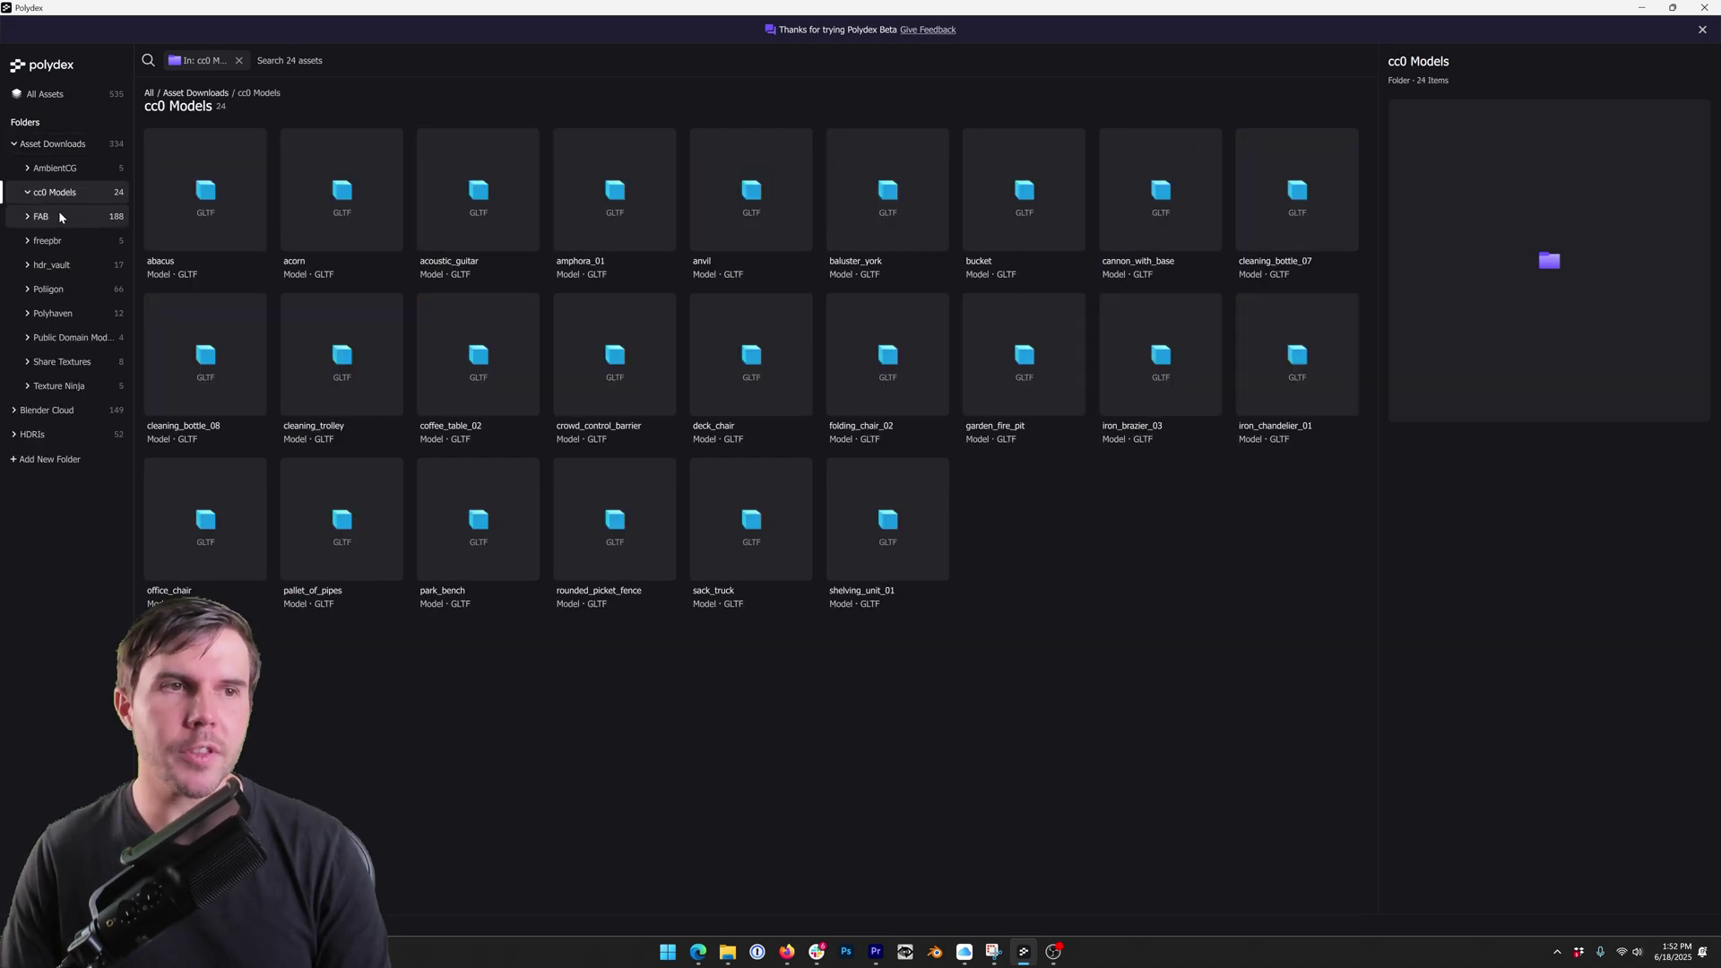
click(39, 142)
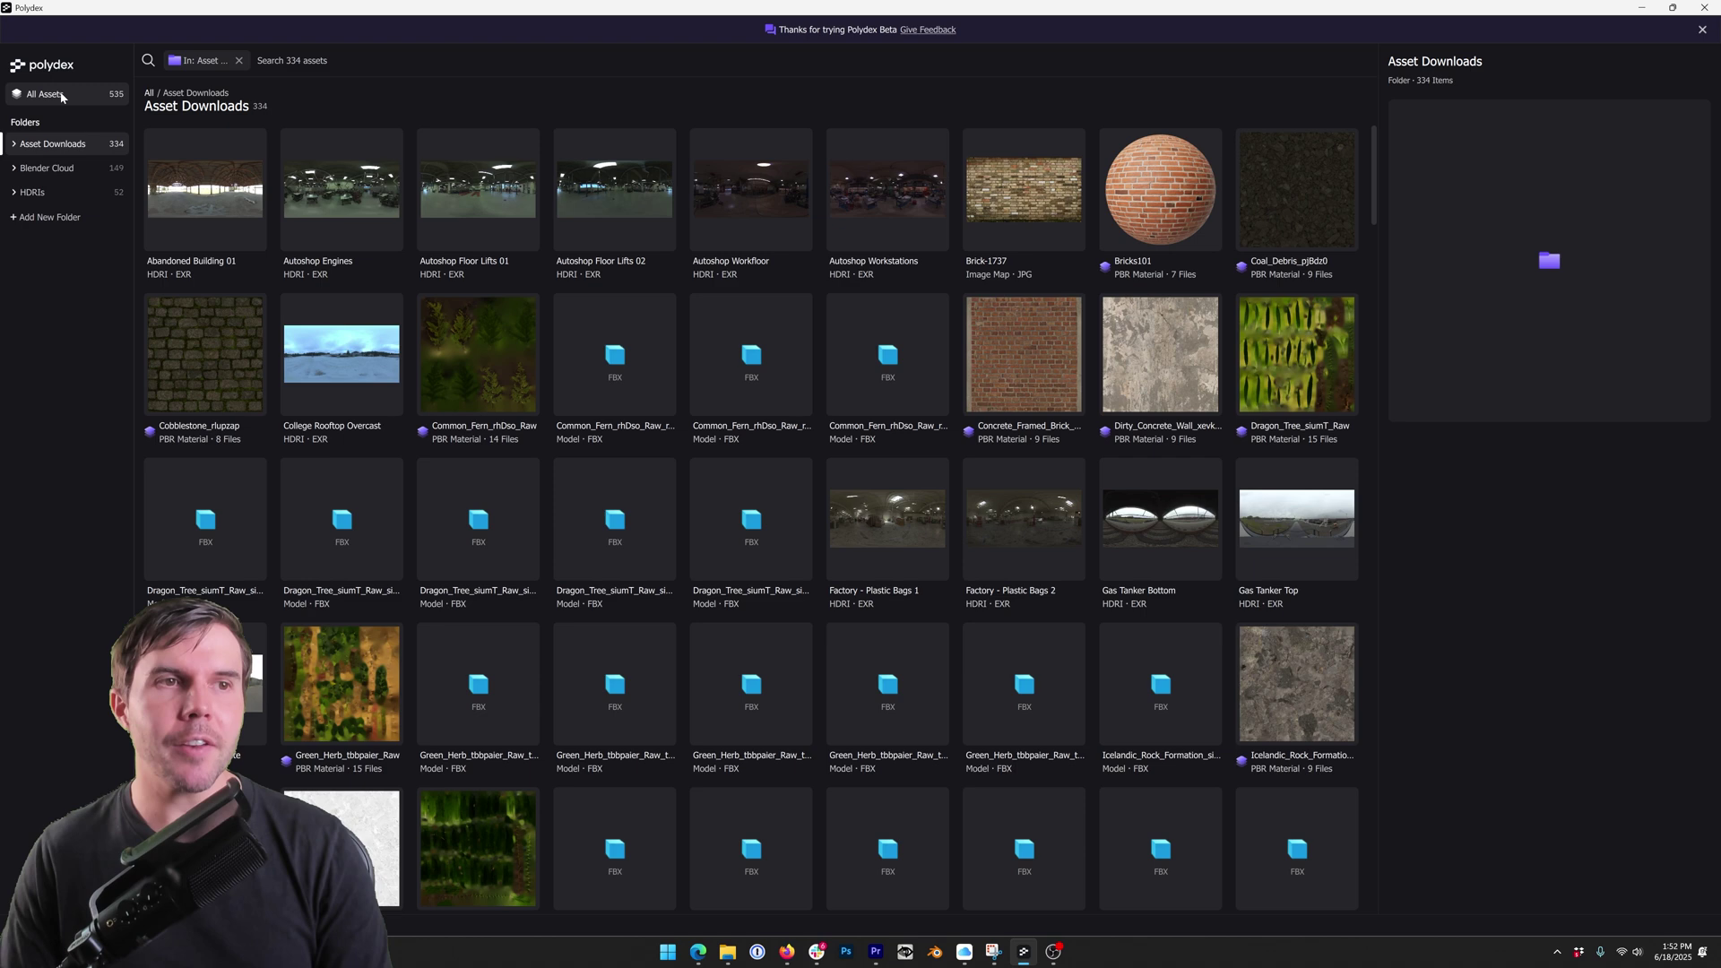
click(151, 93)
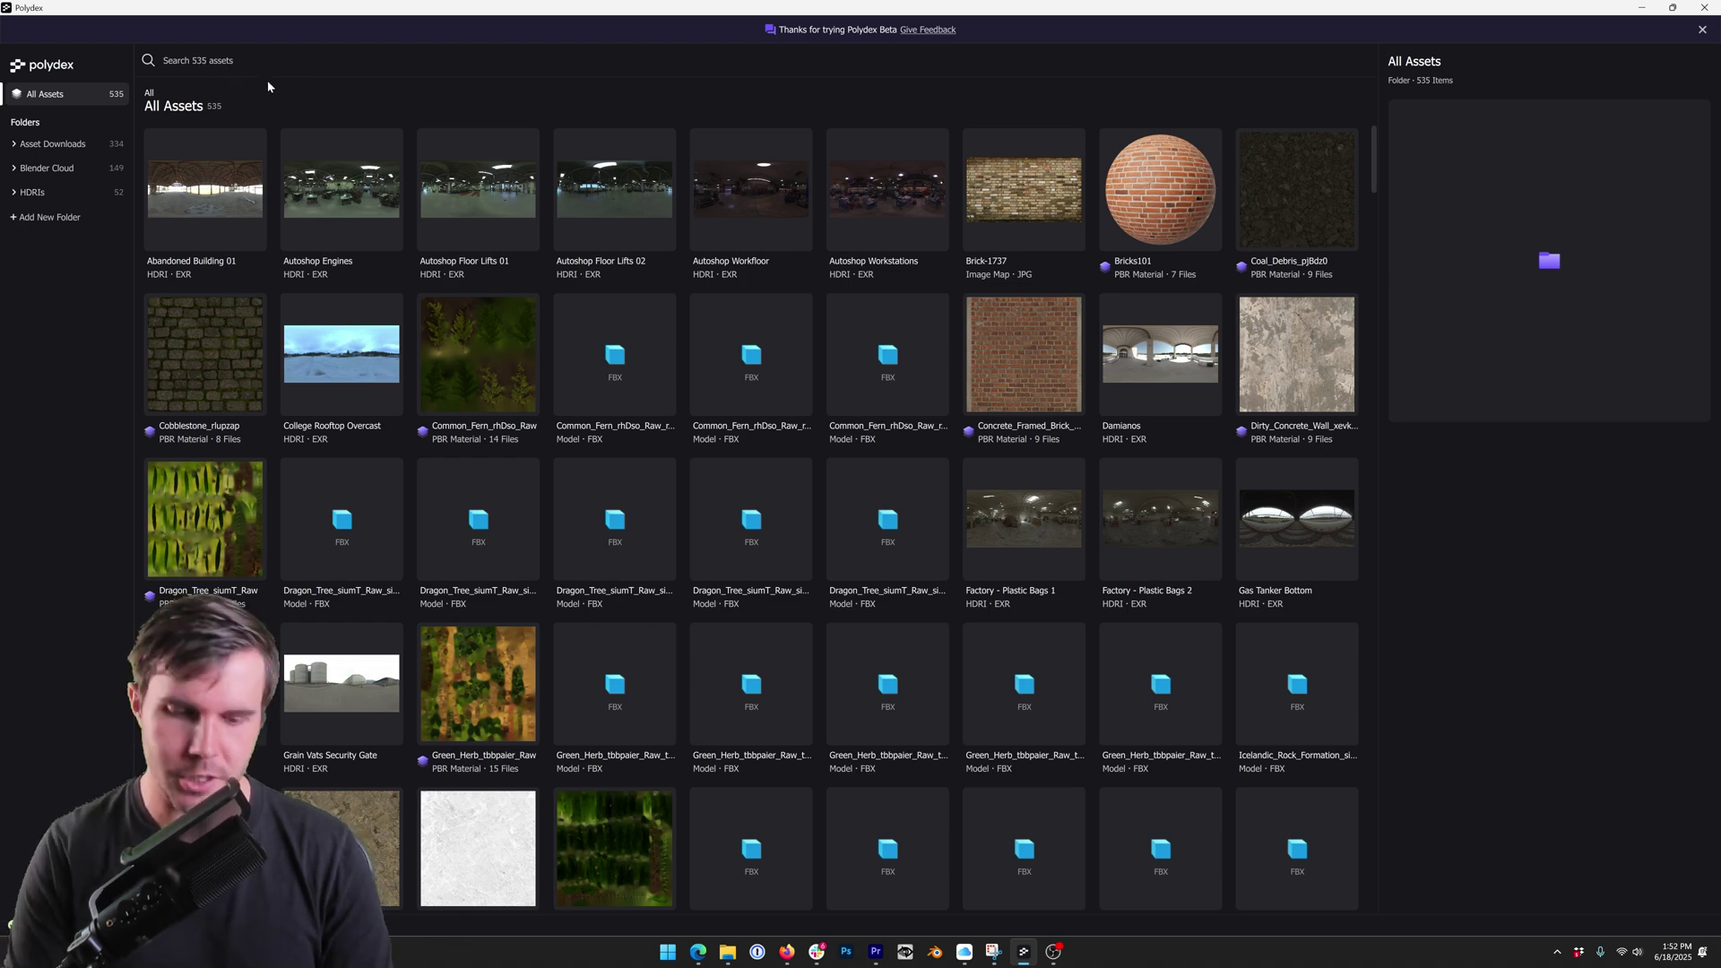
- Search the library for 'concrete', then 'hdr', clear it, and type 'auto'
text(concrete)
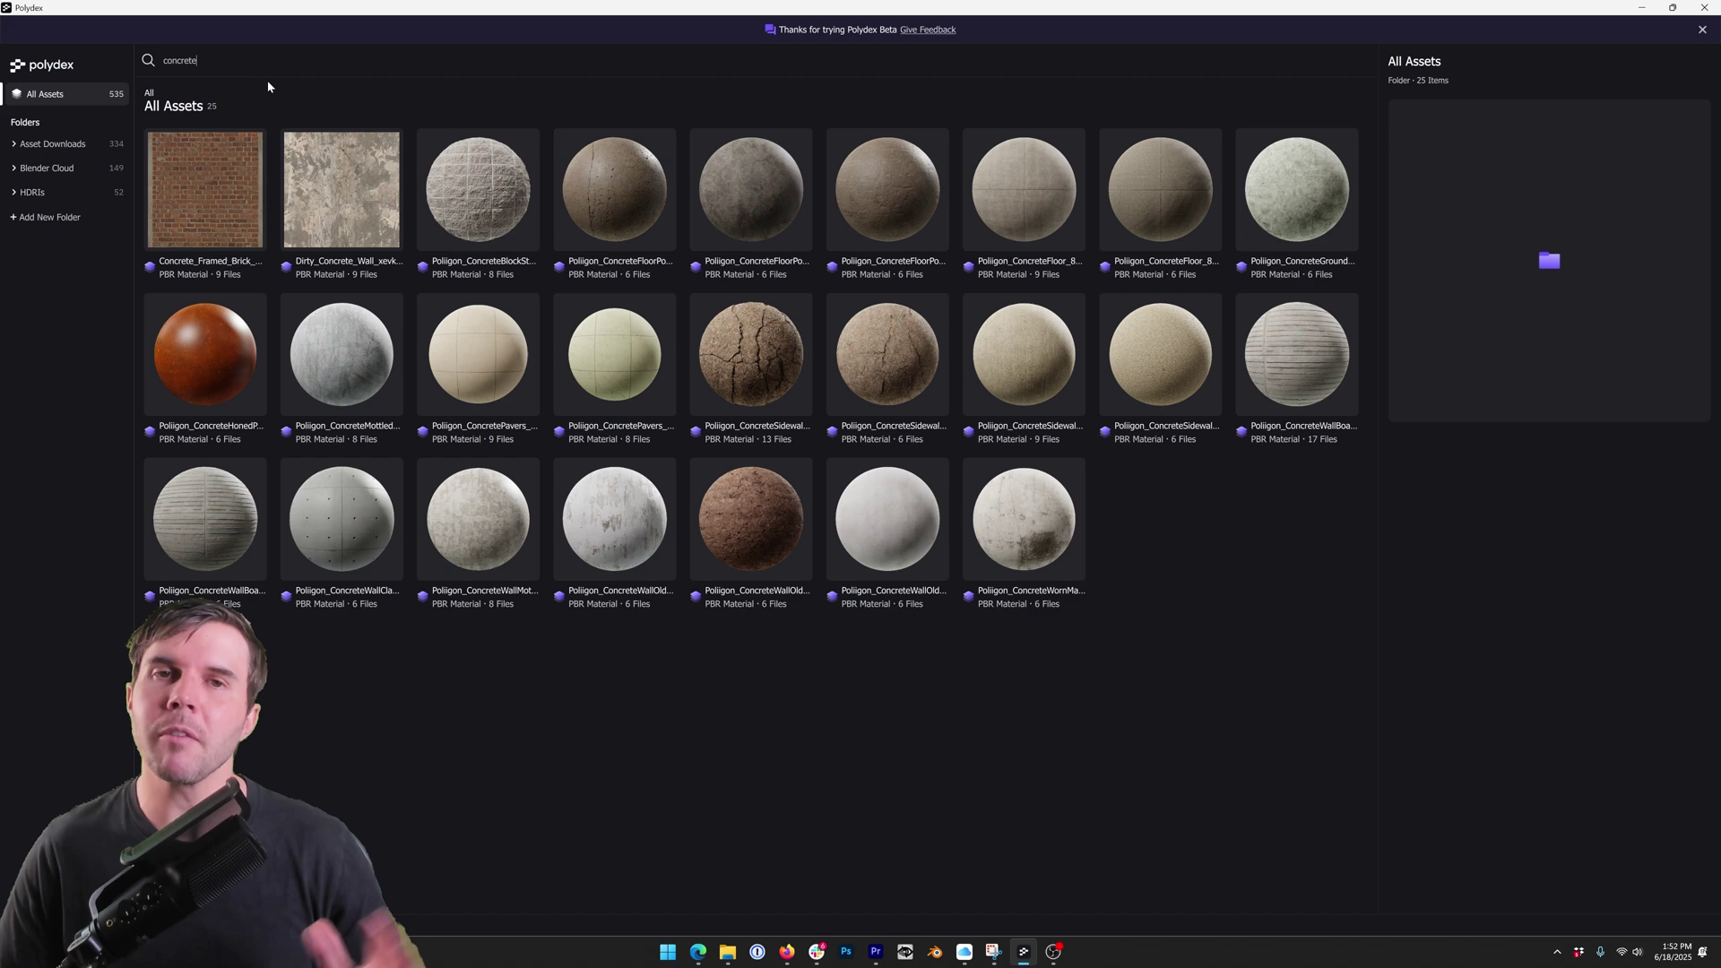
key(ctrl+a)
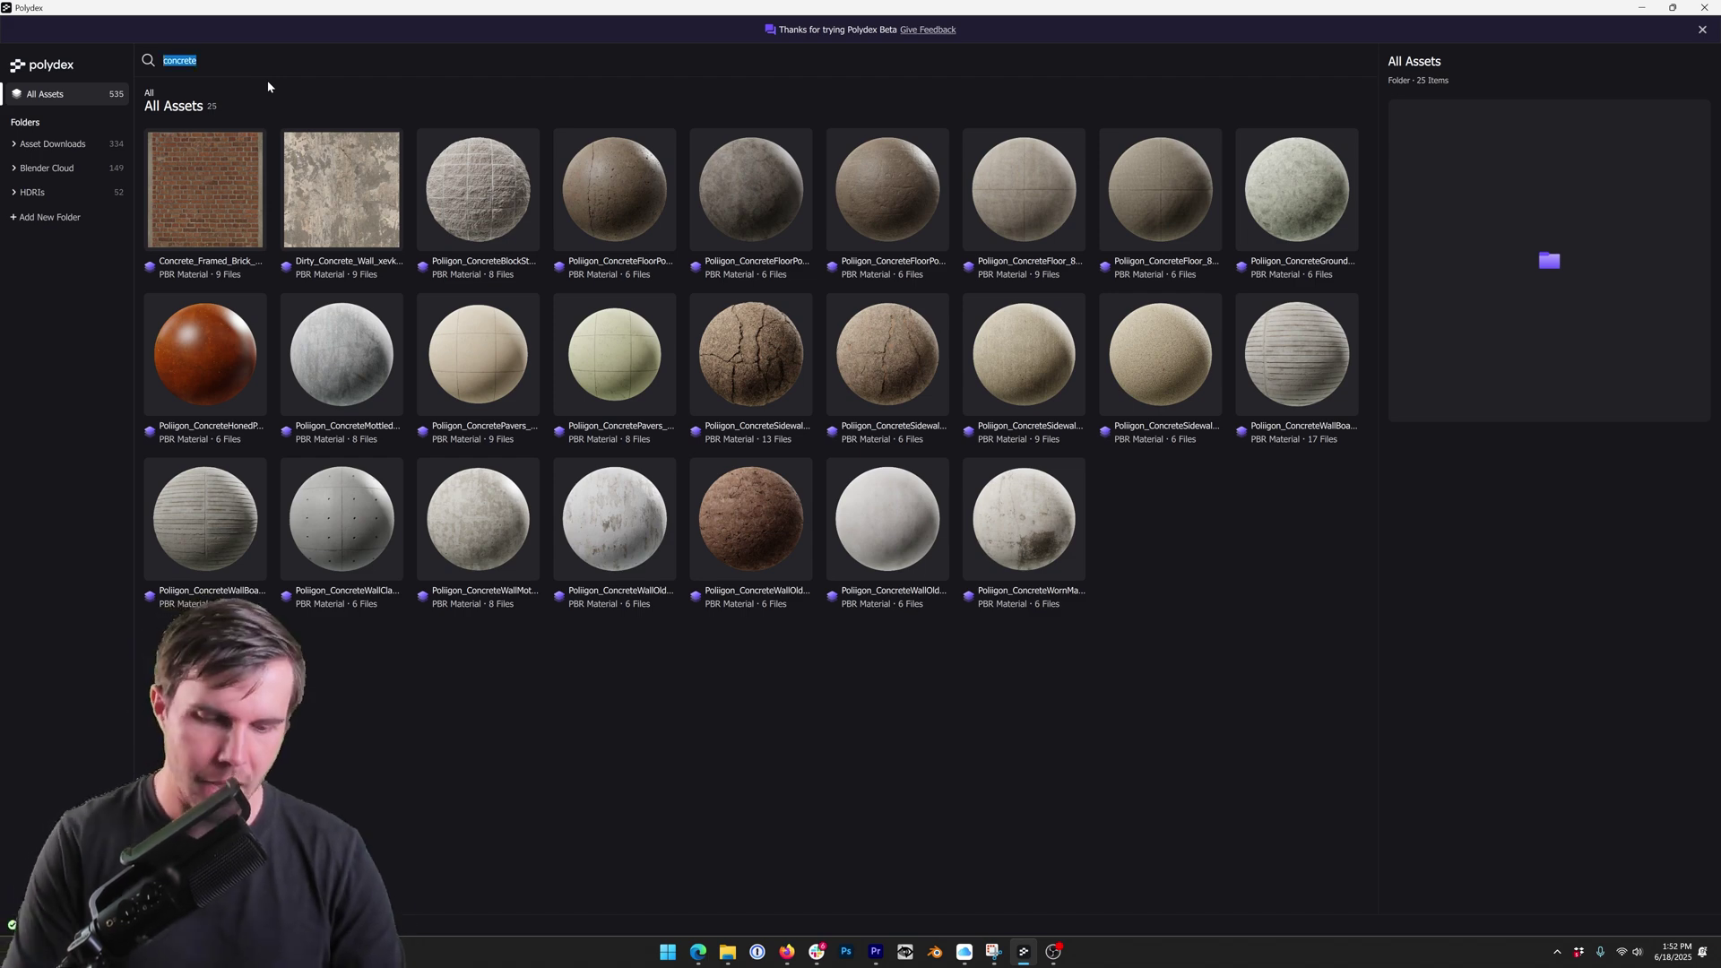
text(hdr)
key(BackSpace)
key(BackSpace)
key(BackSpace)
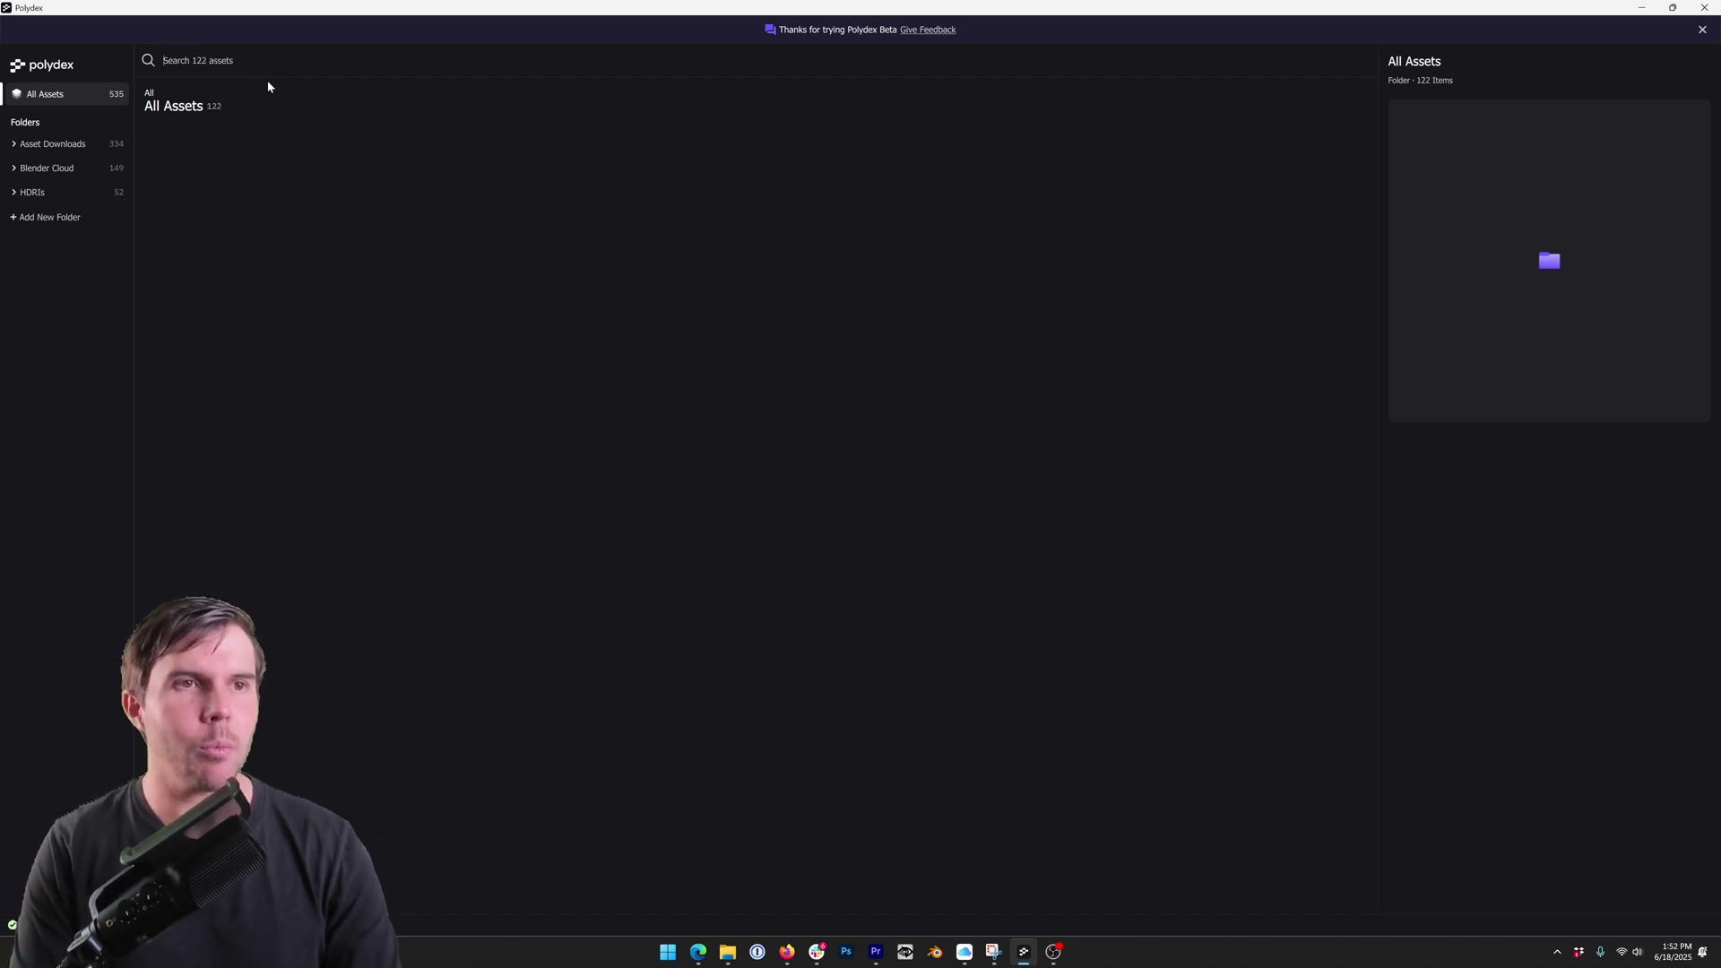
text(auto)
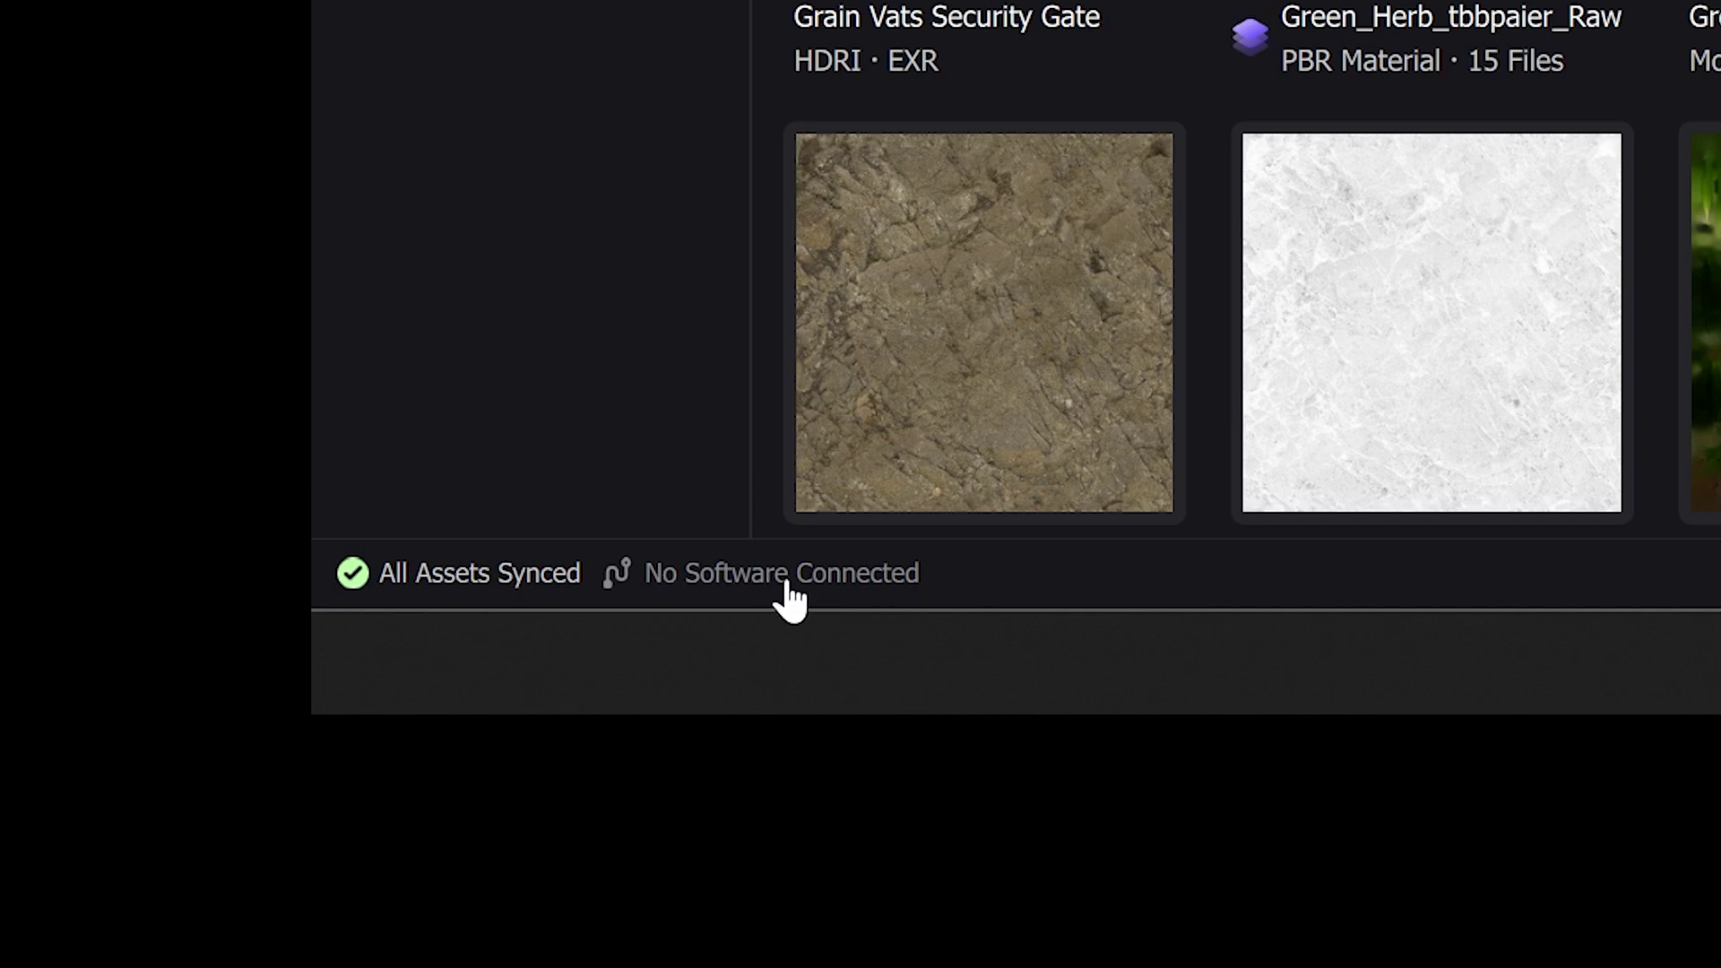
- Open the Install the Blender add-on prompt from No Software Connected
click(744, 579)
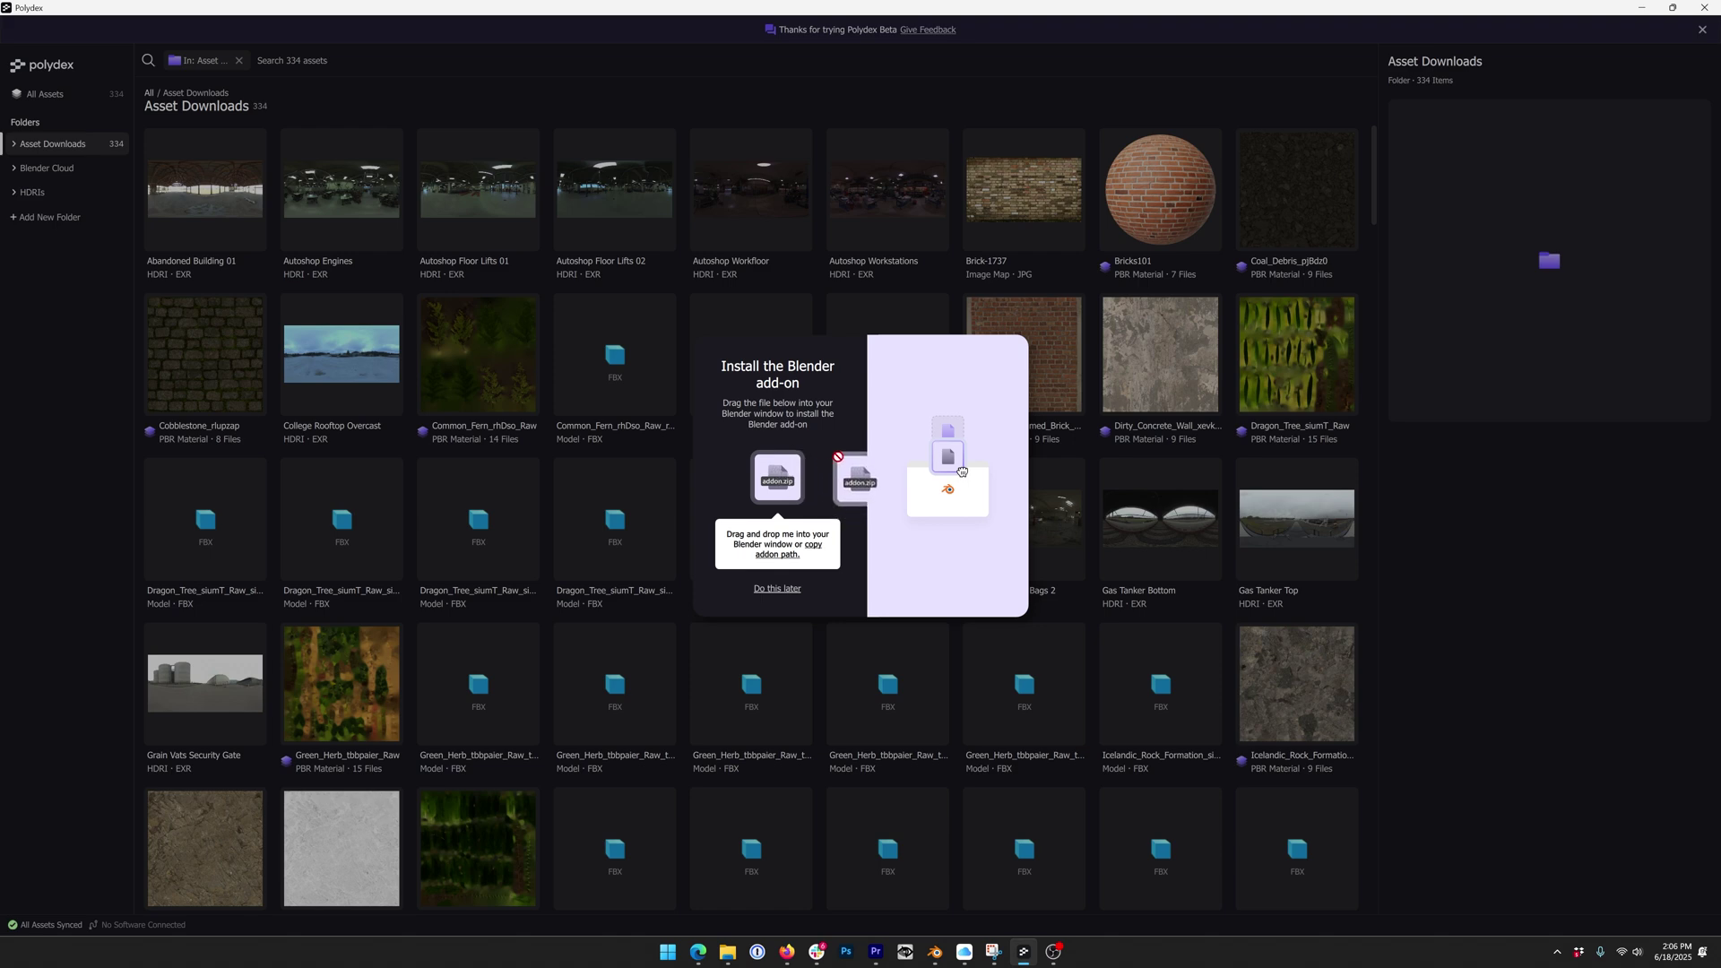
- Drop addon.zip into Blender's viewport and install it with Enable on Install
key(alt+Tab)
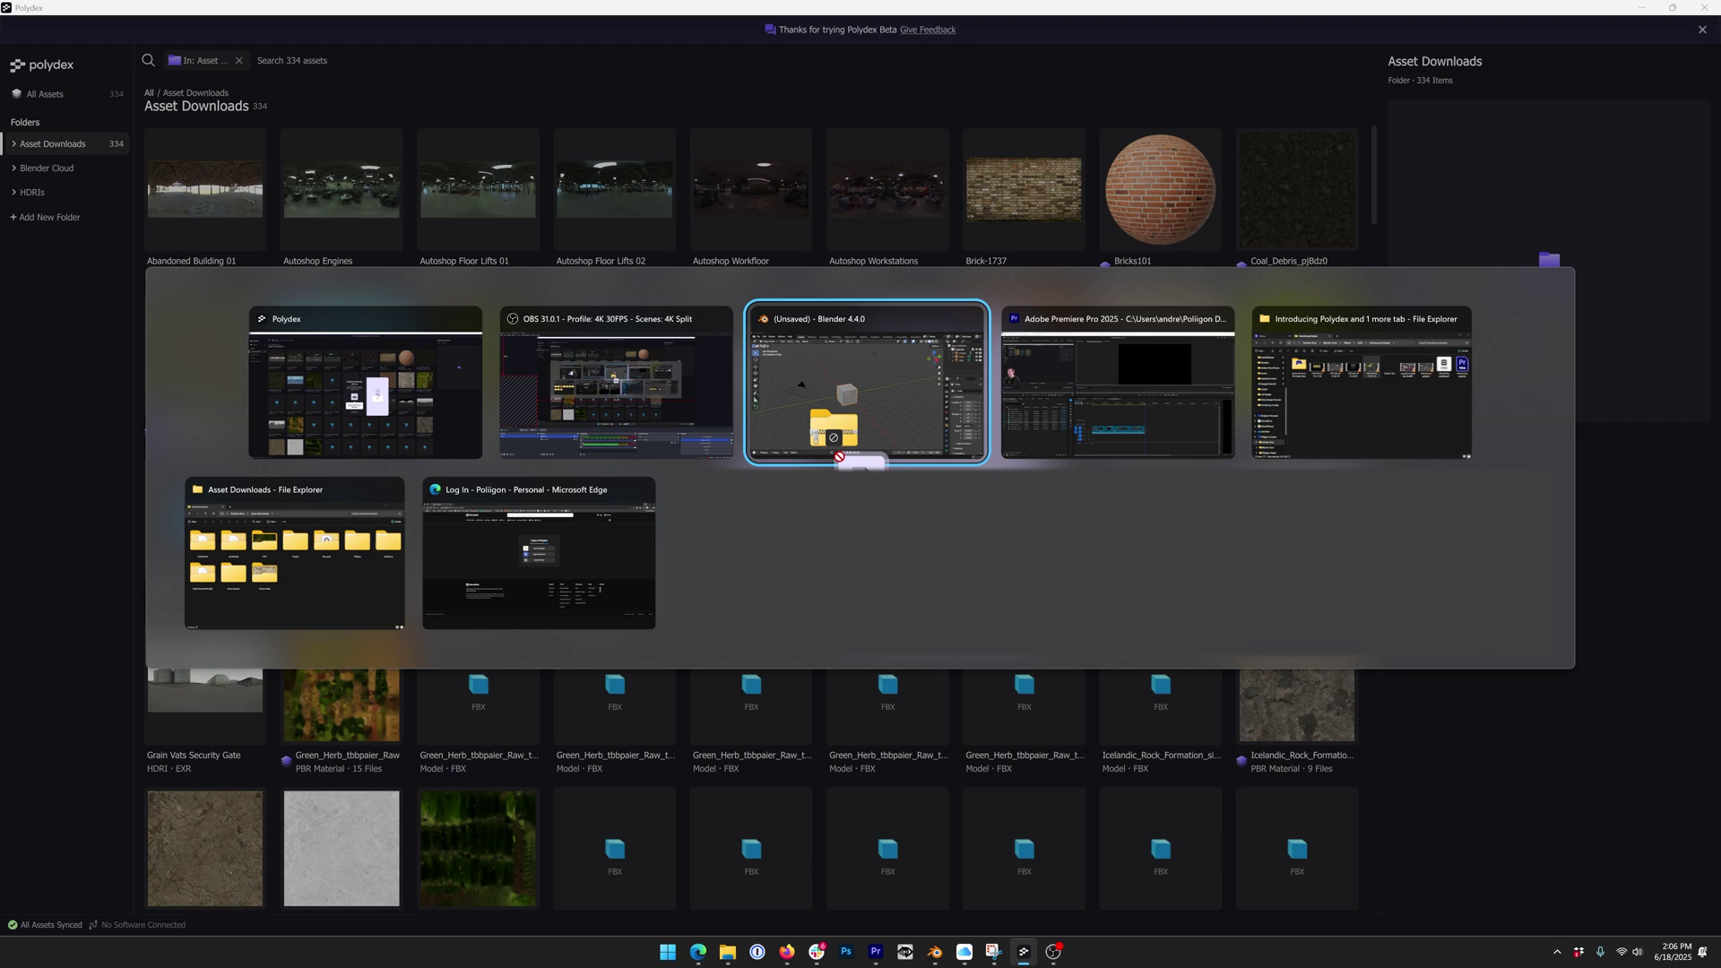
drag(839, 457, 900, 410)
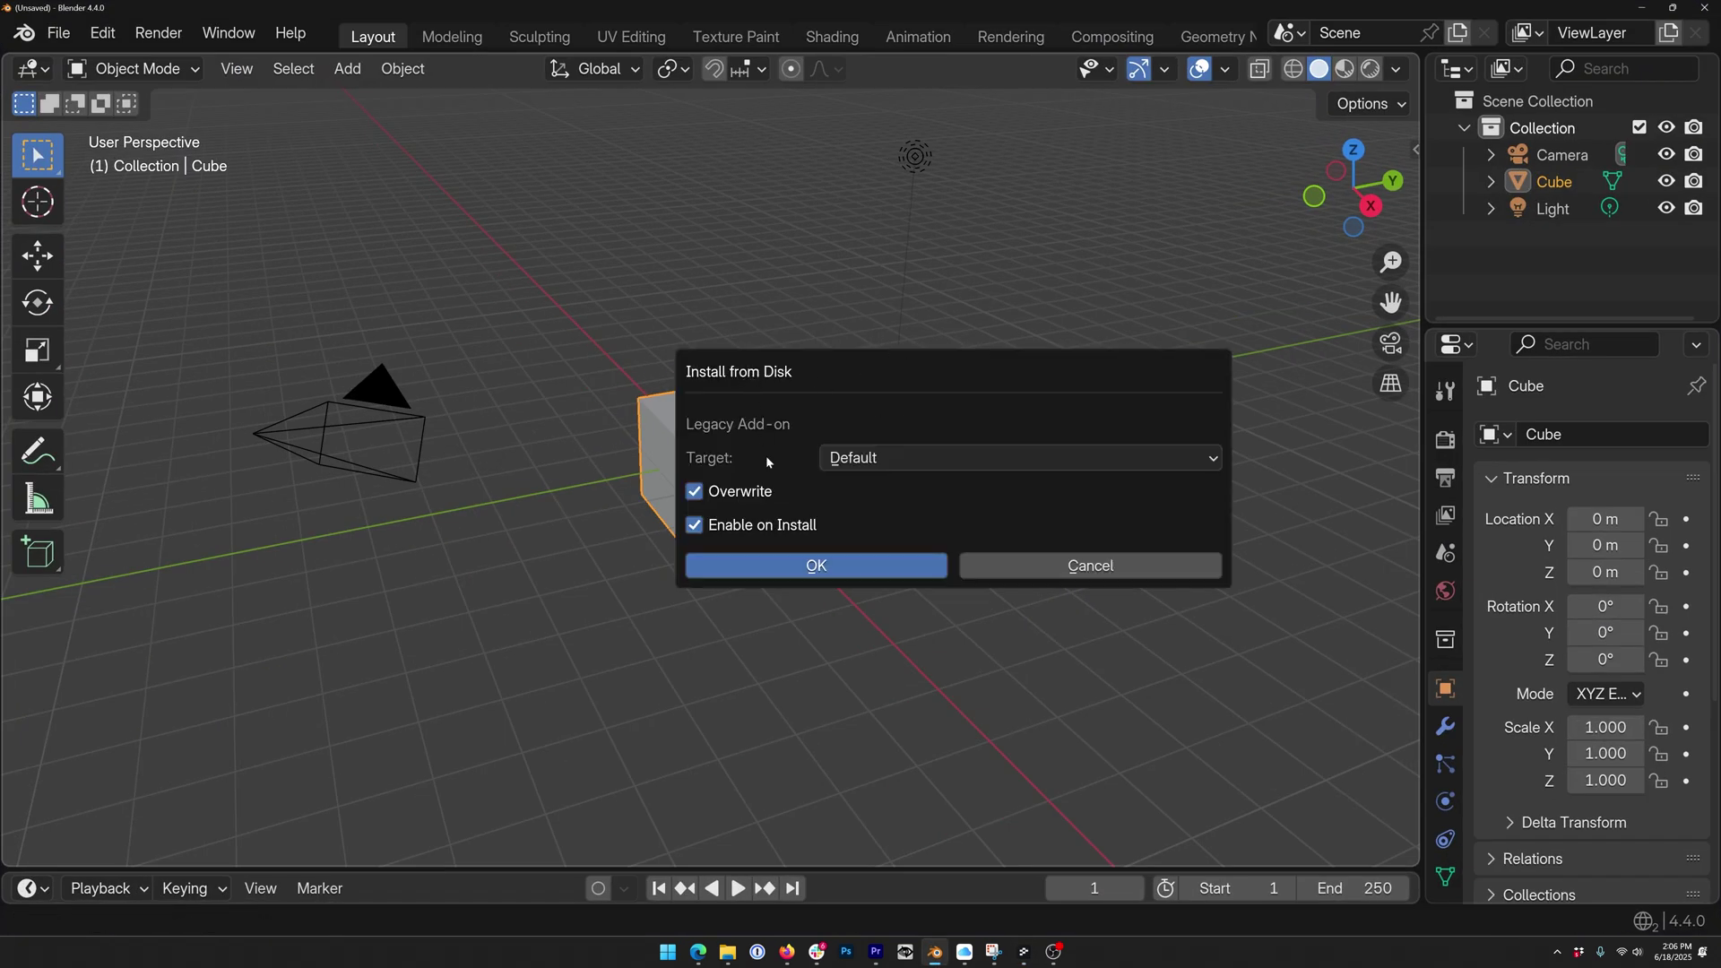
click(823, 564)
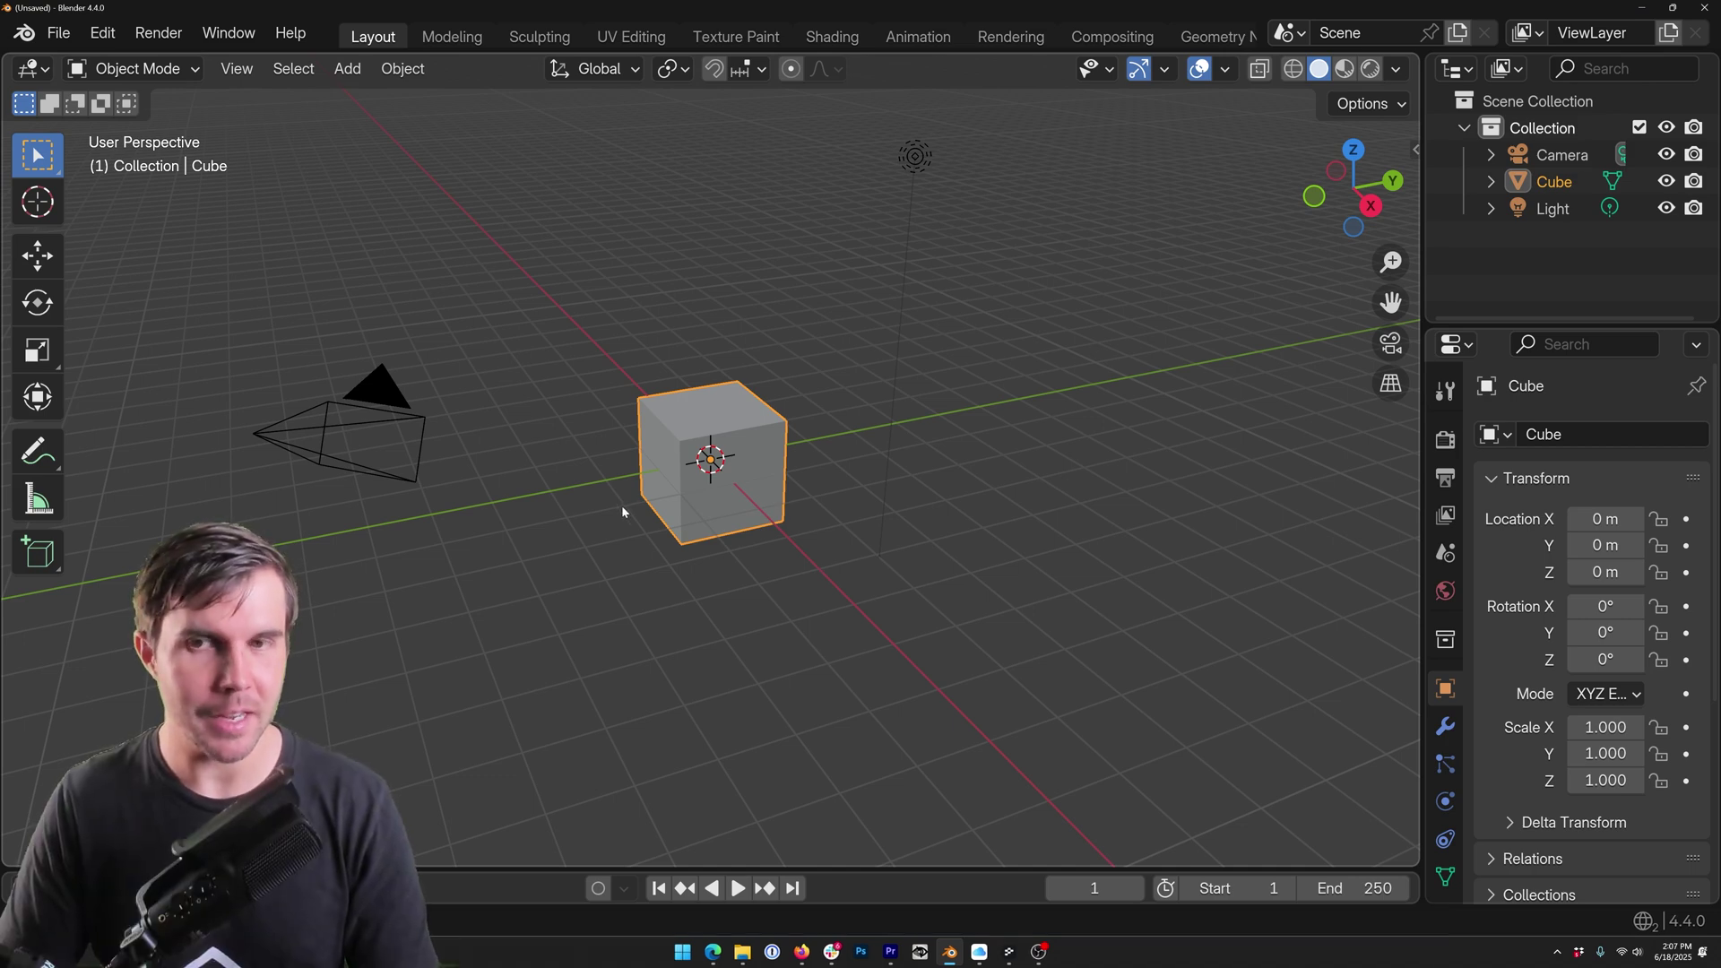
- Show the Polydex tab in Blender's side panel, briefly opening and hiding the full app
key(n)
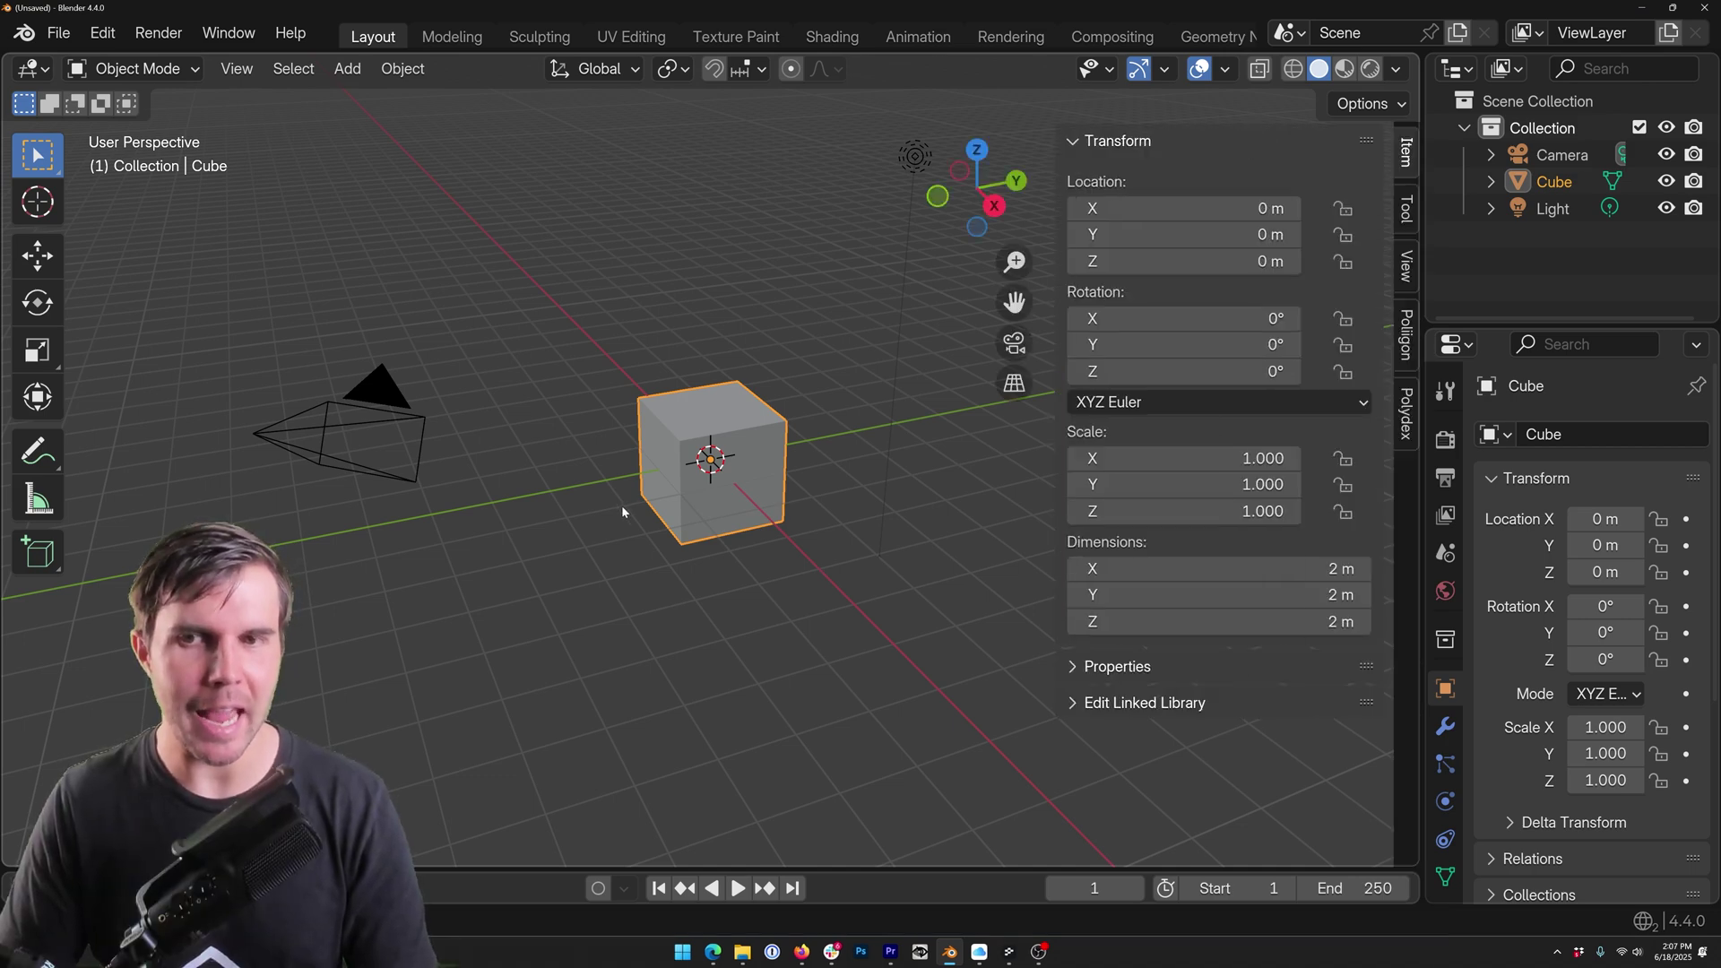
click(1407, 414)
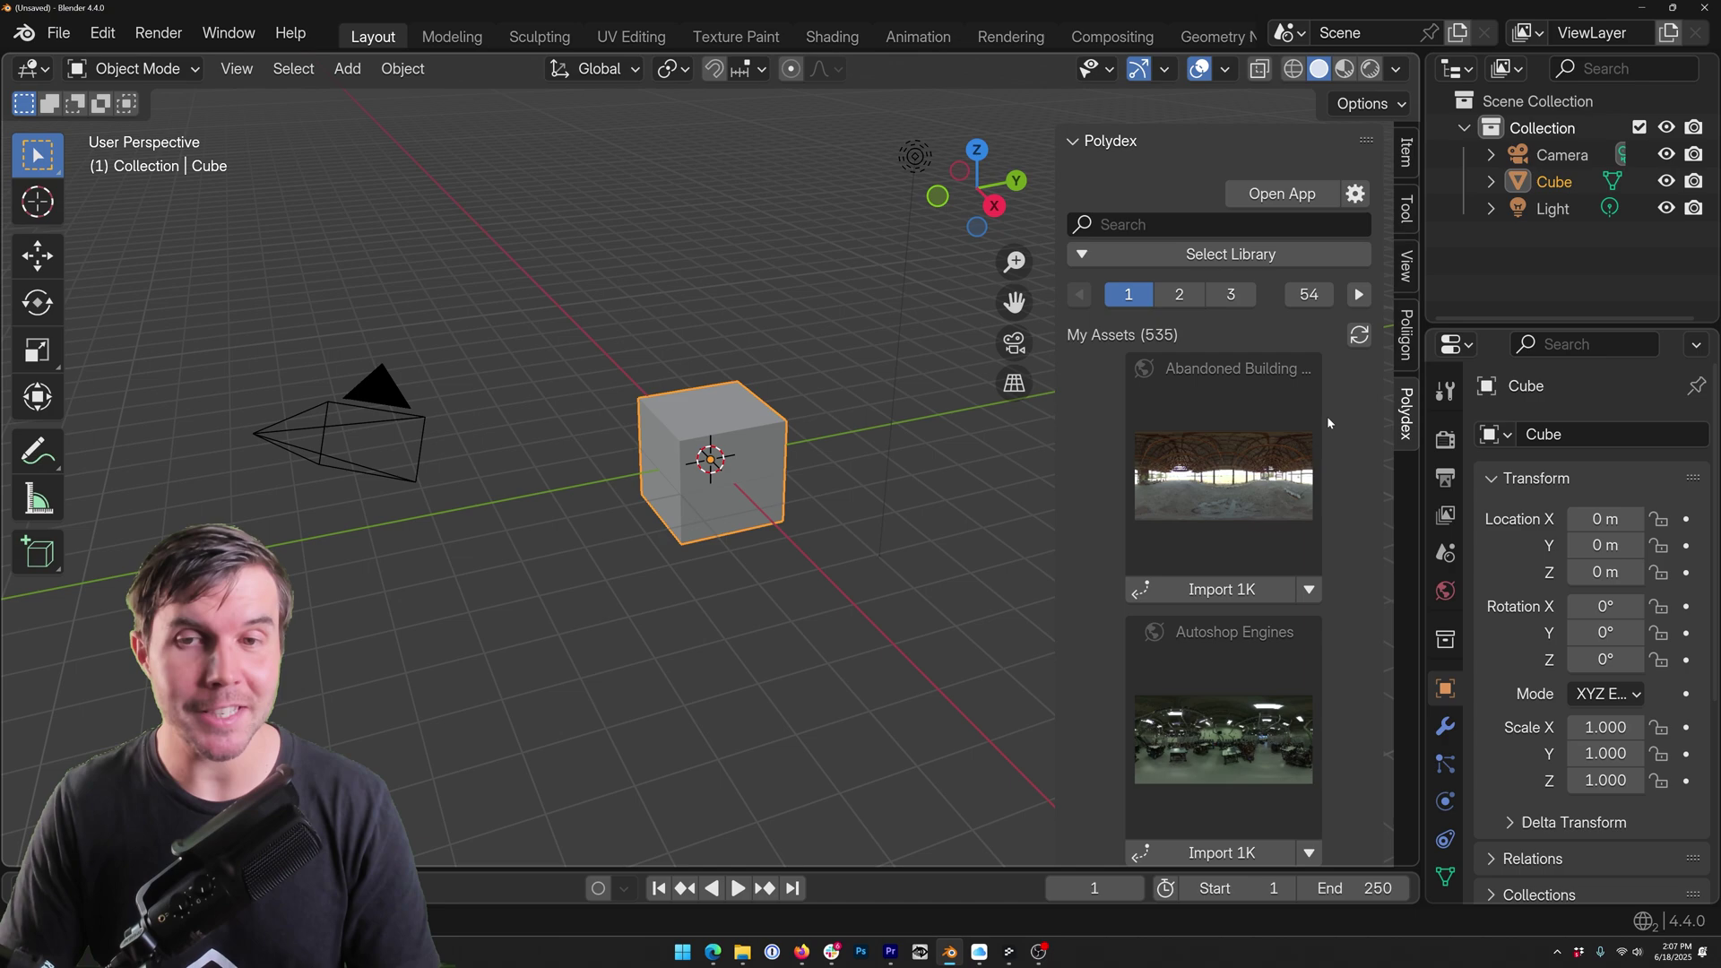
scroll(1309, 545, down, 20)
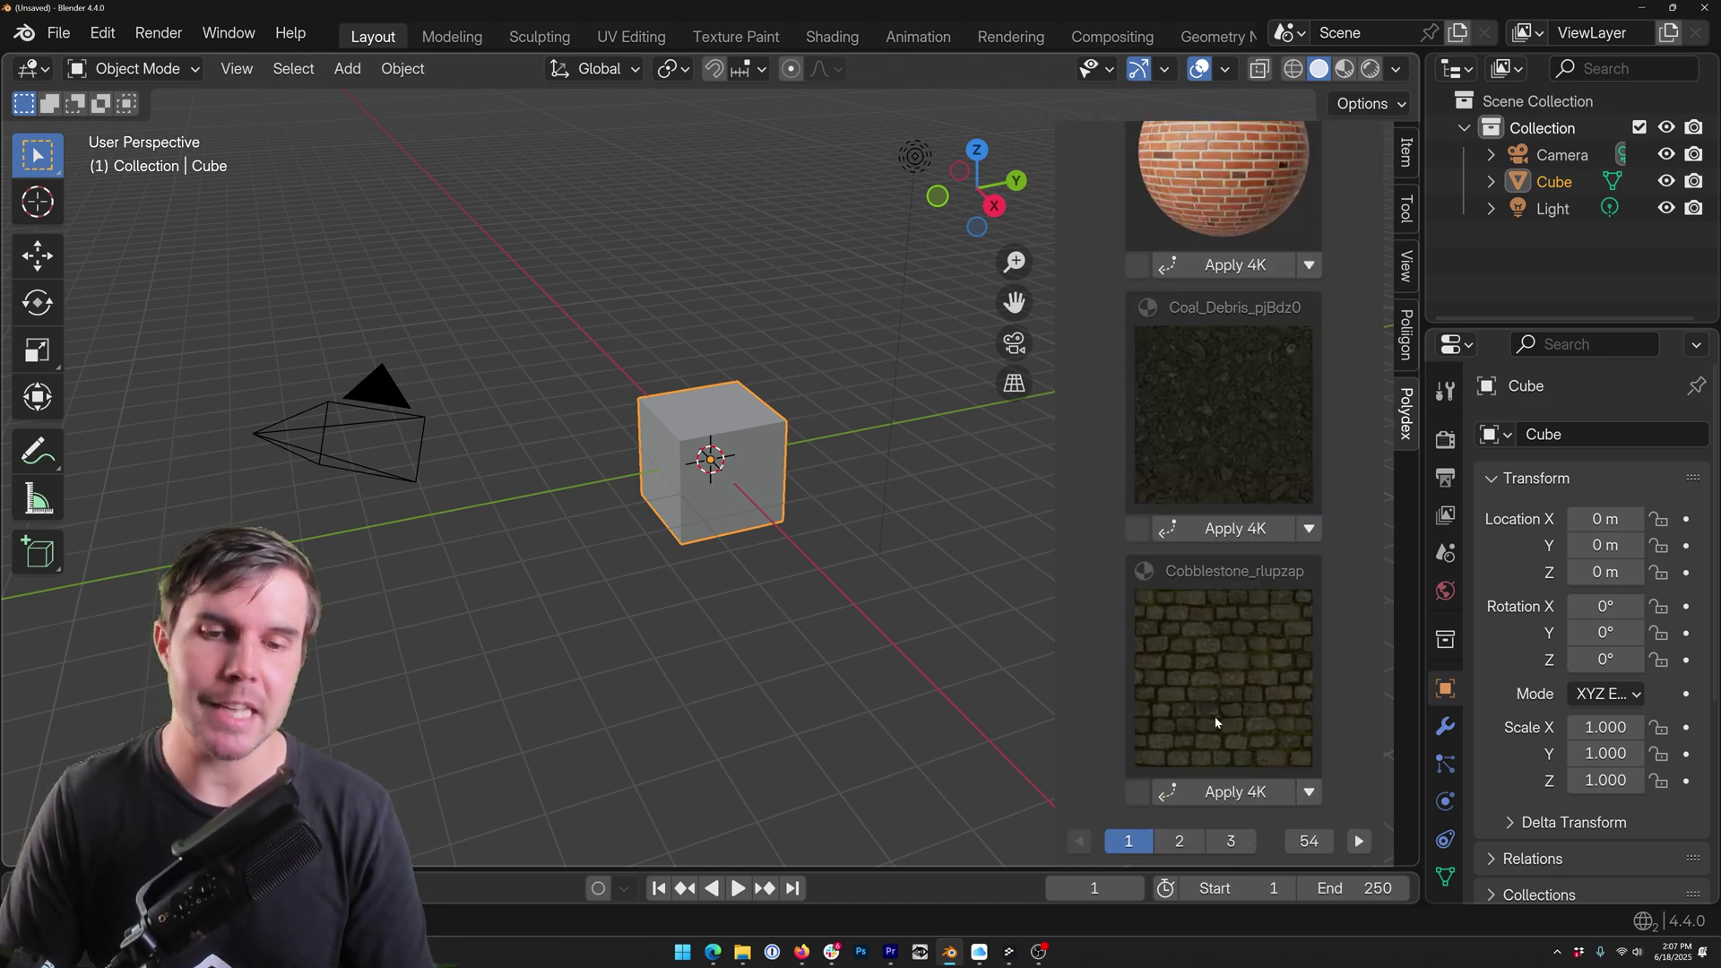
click(1009, 952)
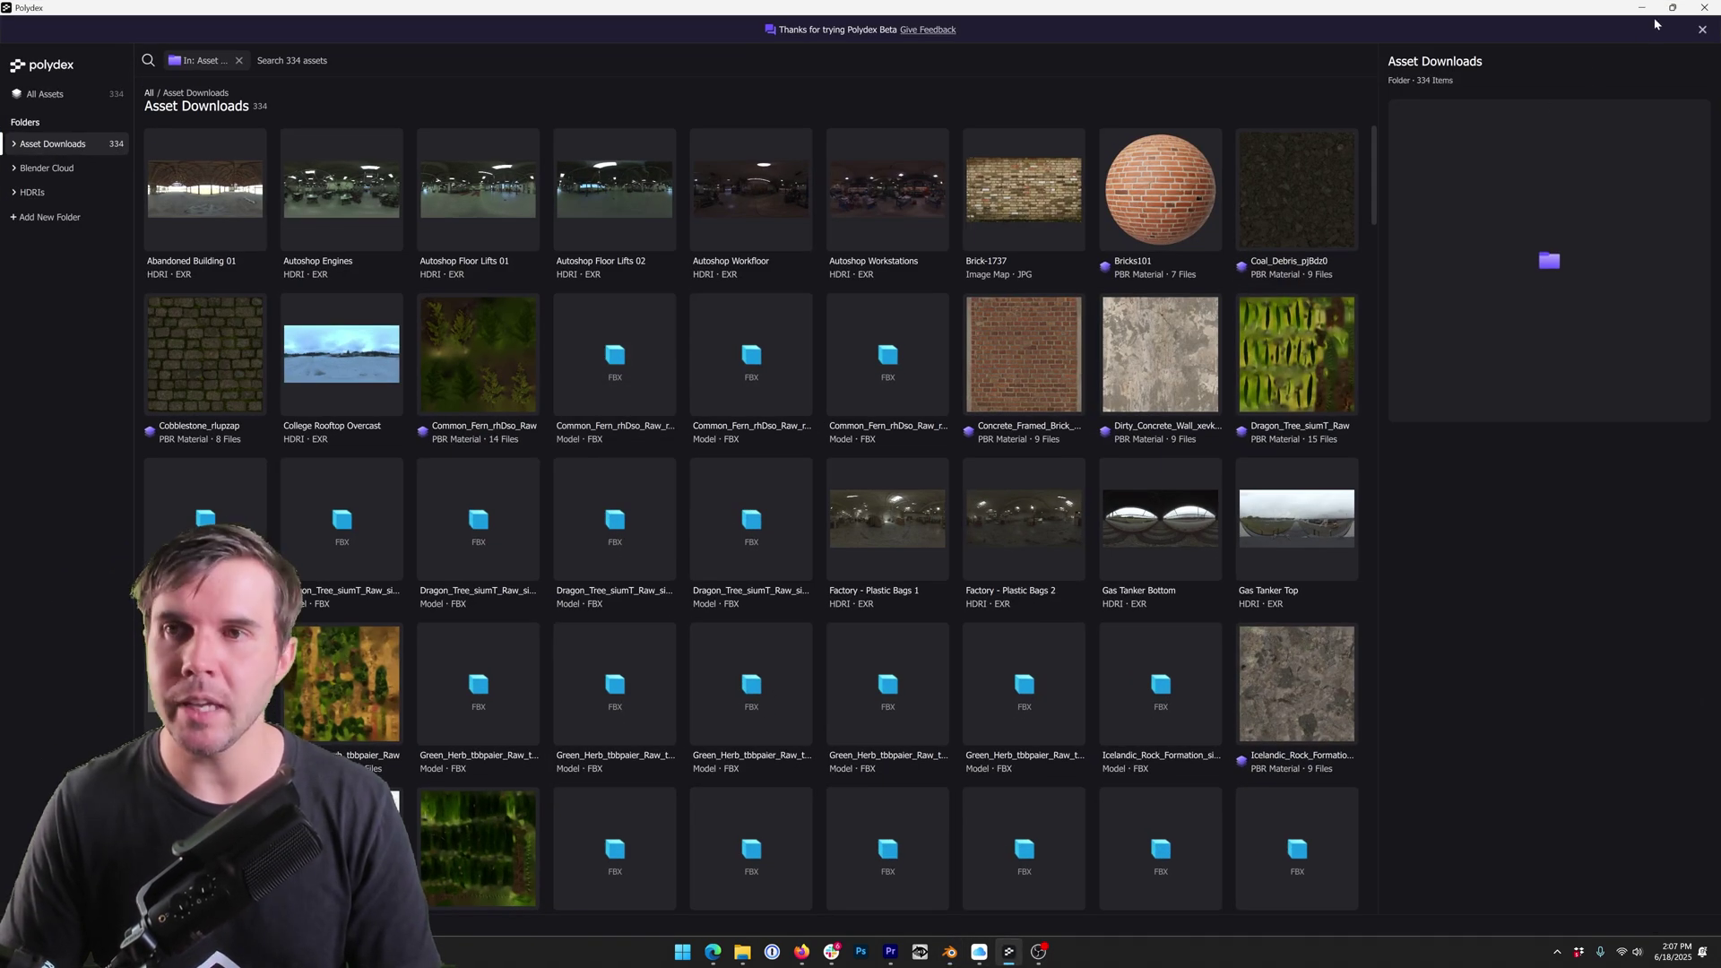
click(1642, 7)
scroll(1248, 448, up, 15)
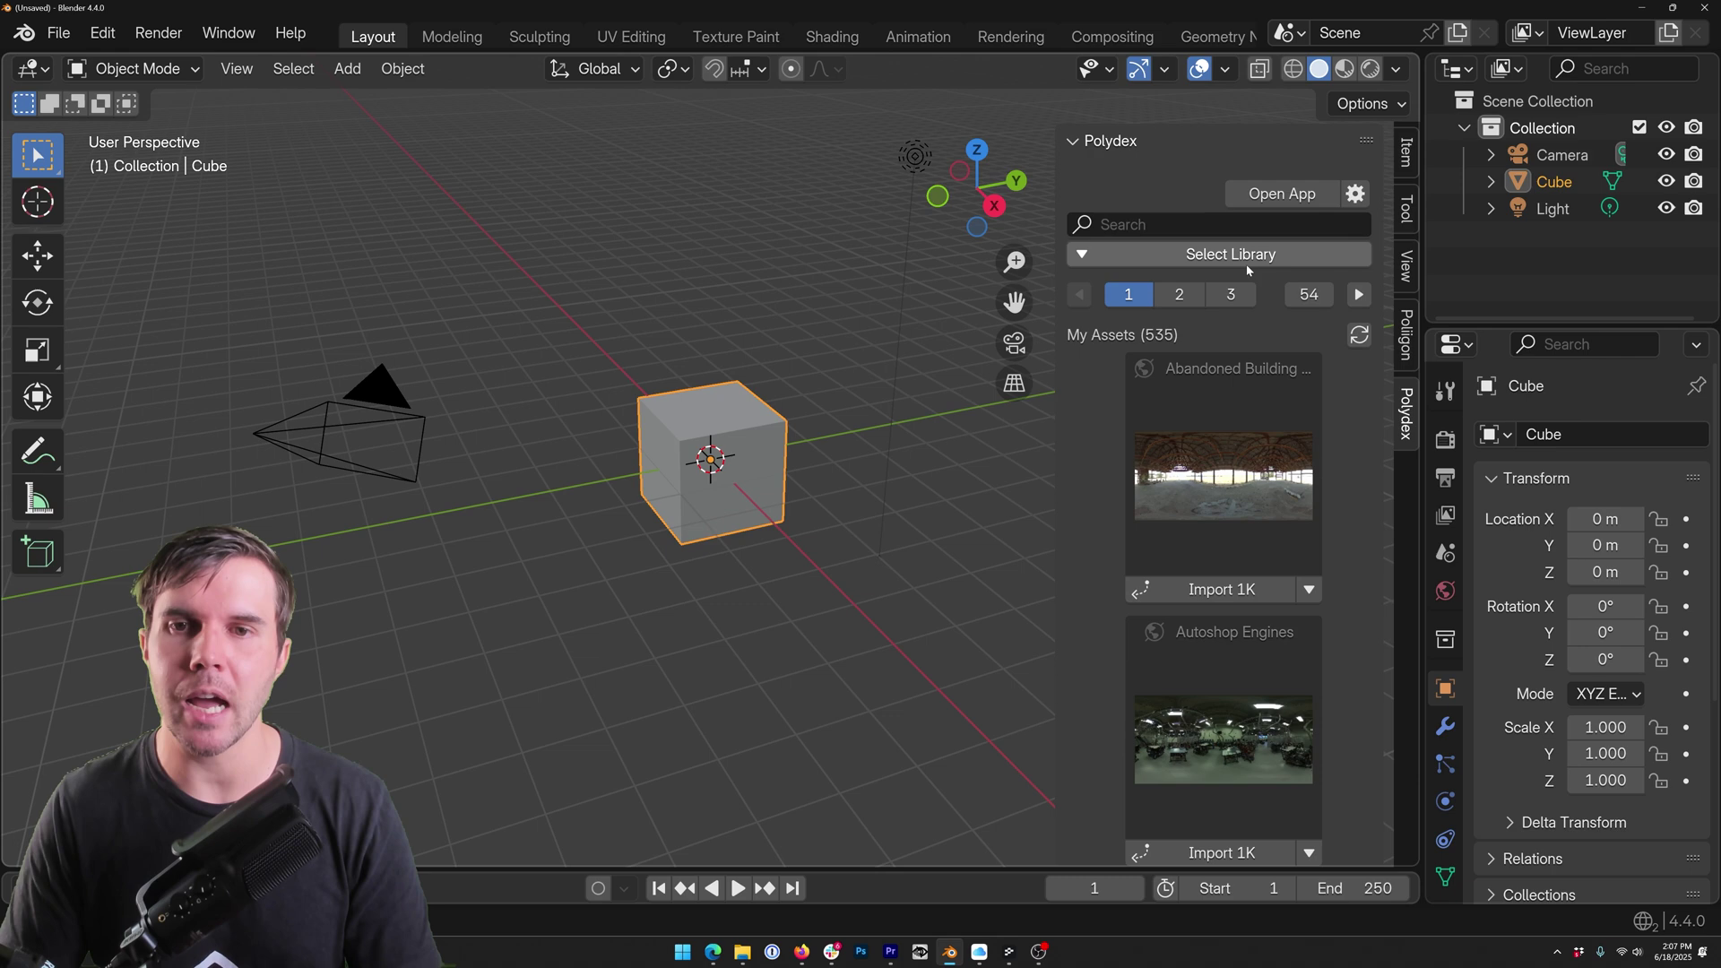
- Set the Polydex panel to the Asset Downloads library and Poliigon source
click(1248, 270)
click(1198, 271)
click(1170, 286)
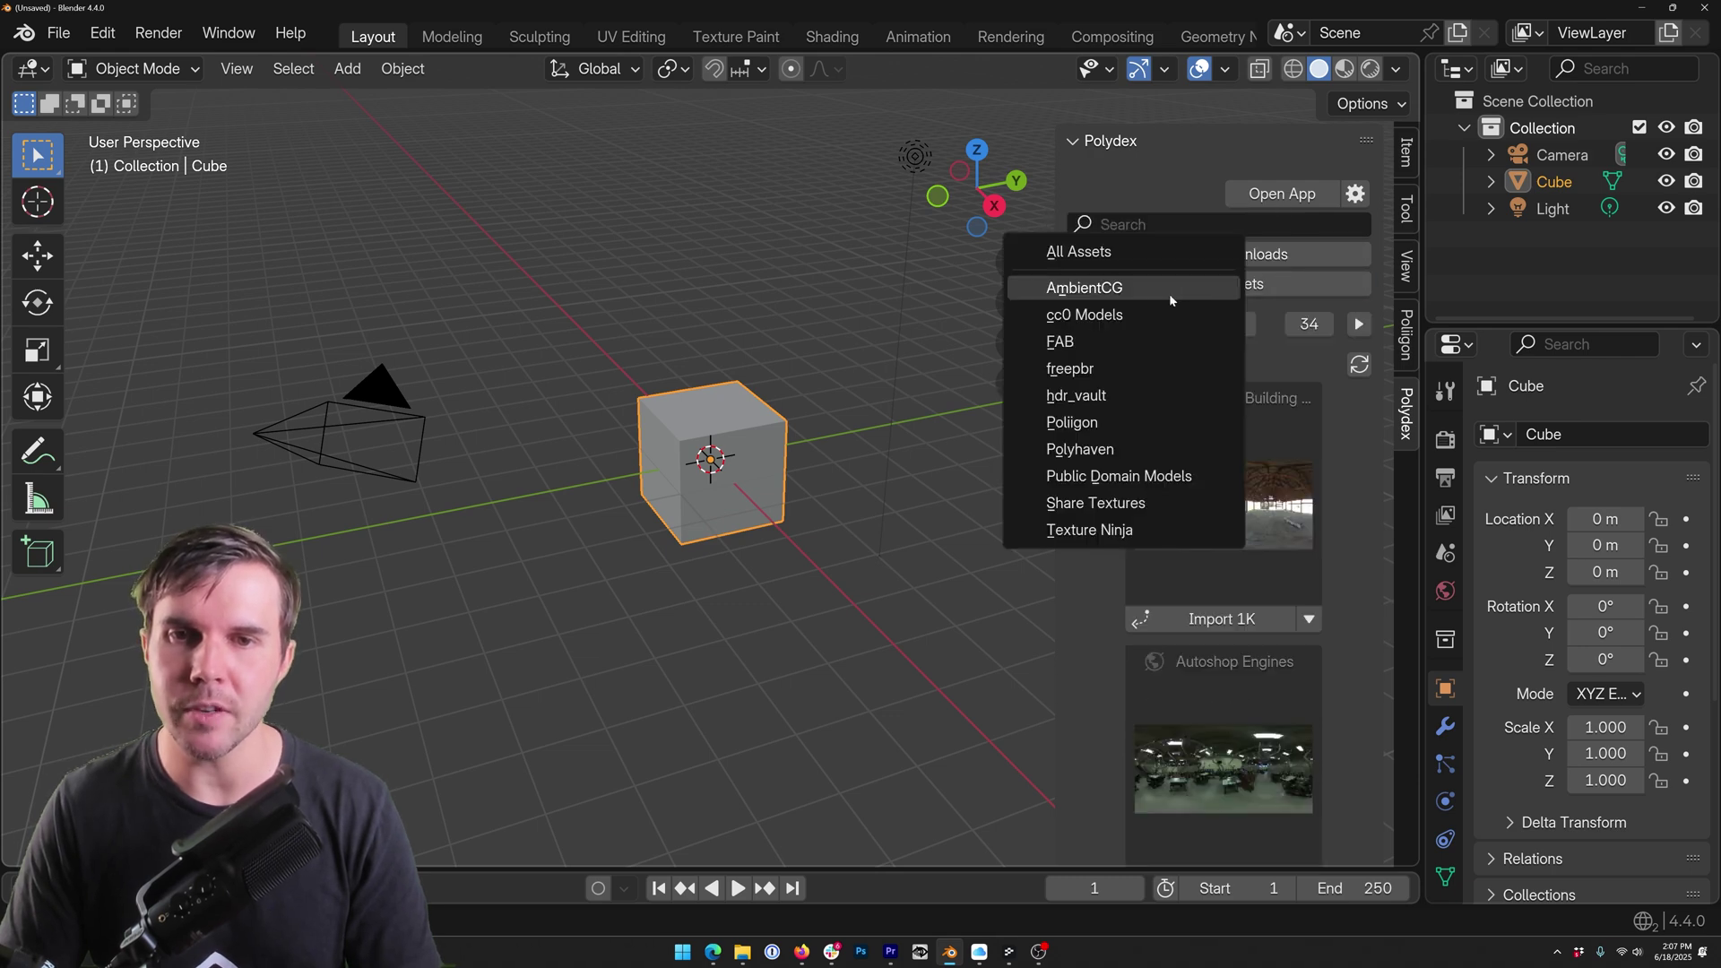
click(1118, 422)
- Search Poliigon materials for 'concrete', clear the search, and delete the default cube
click(1112, 224)
text(c)
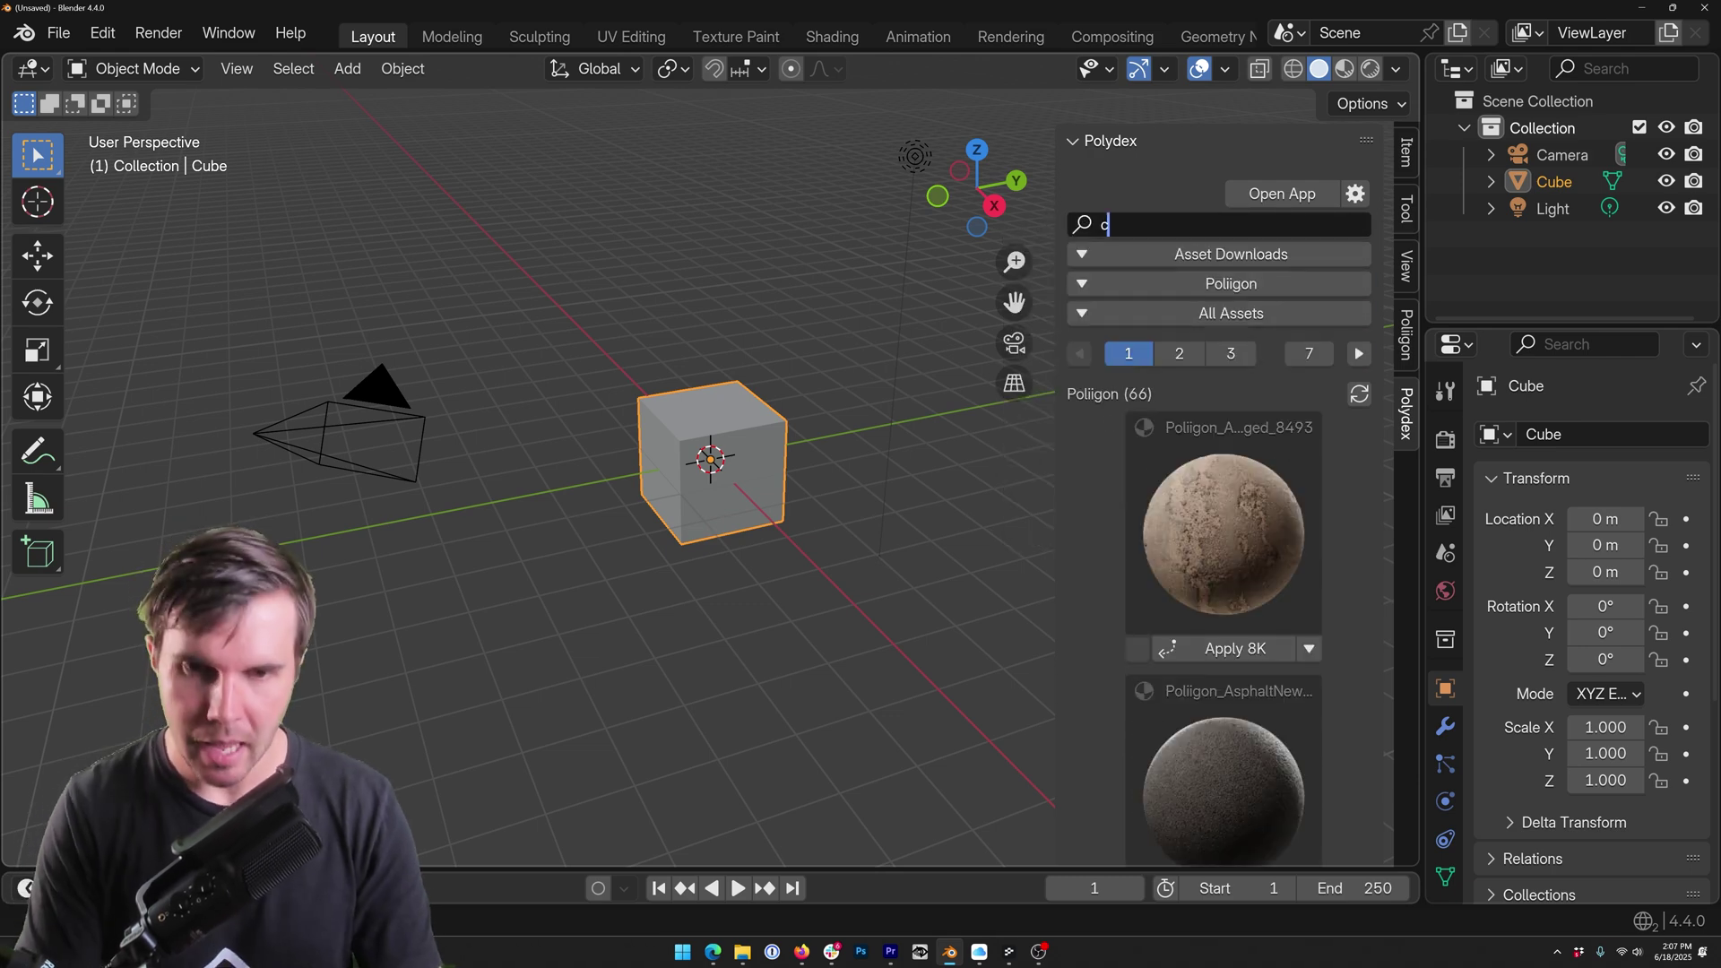
text(oncrete)
key(Return)
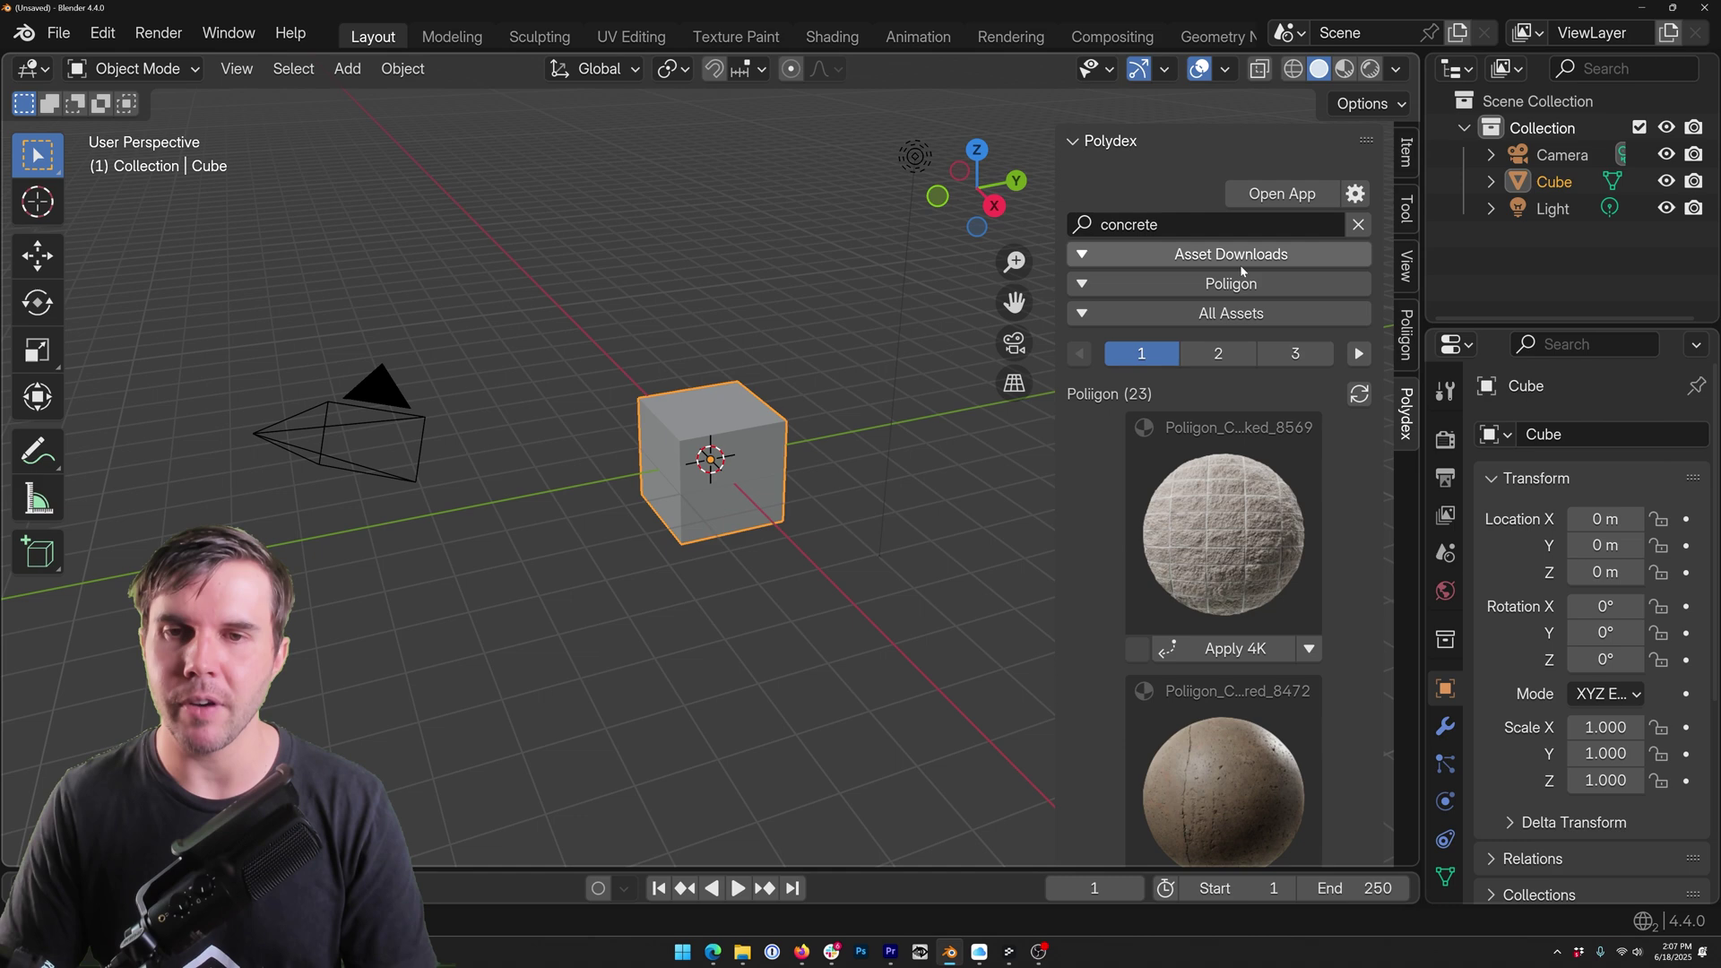
click(1358, 224)
key(Delete)
- Add a mesh plane and scale it up
key(shift+a)
click(859, 409)
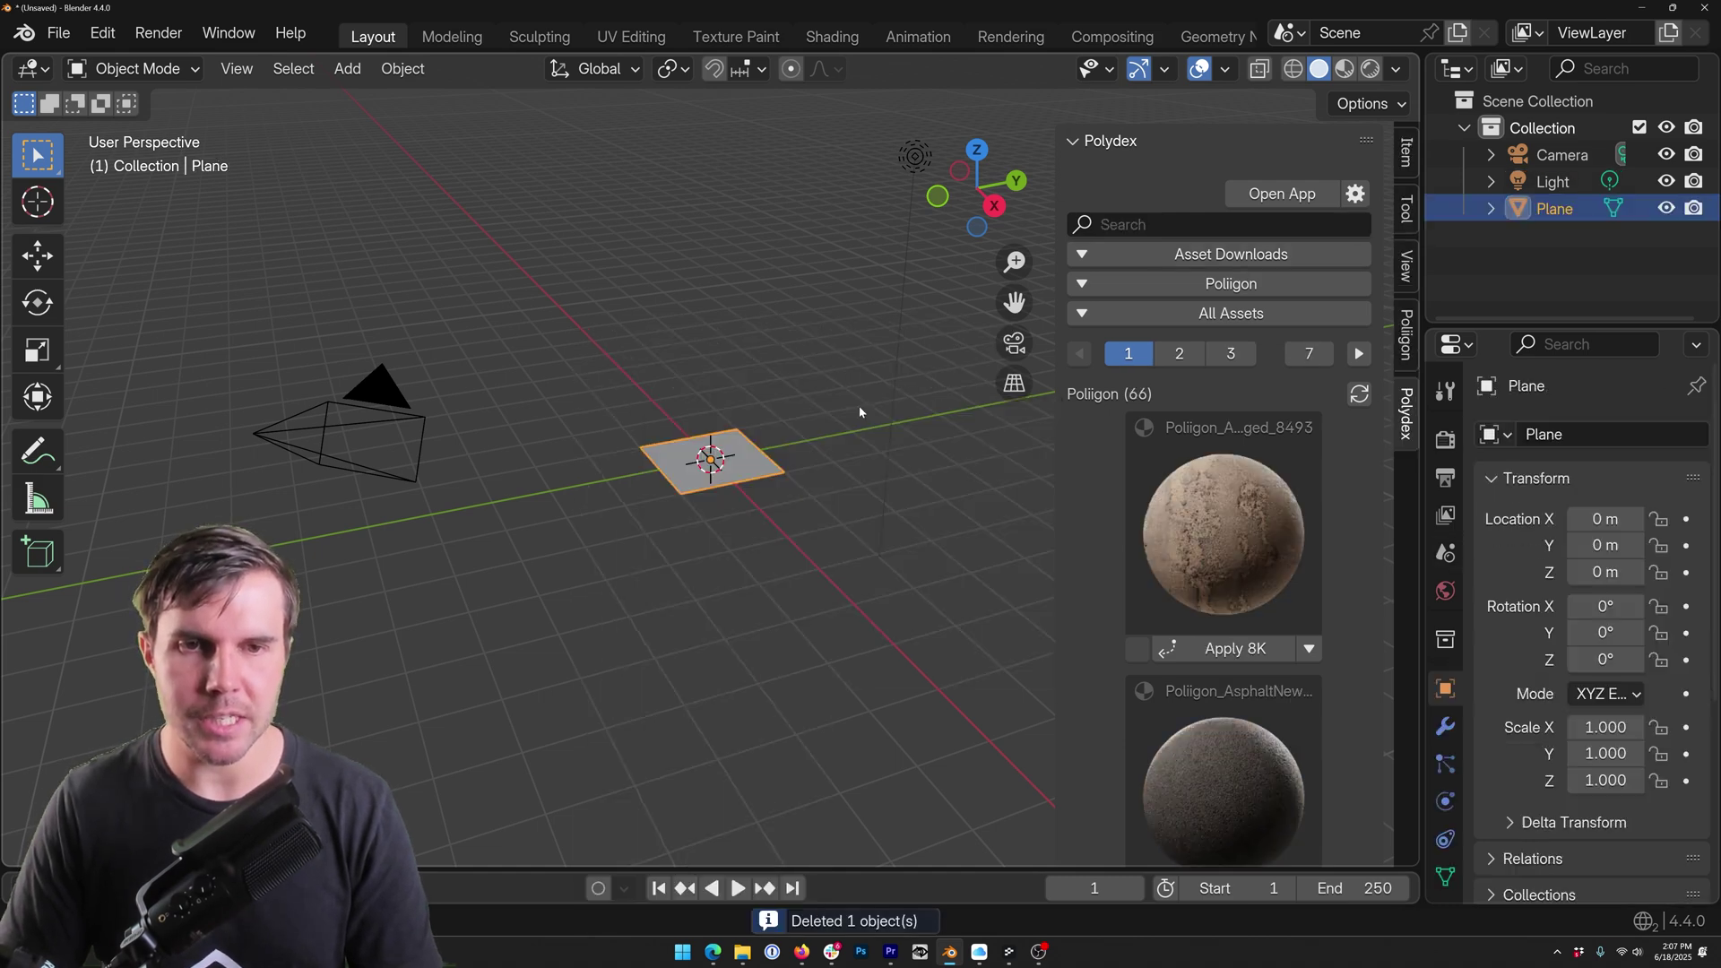
key(s)
click(837, 485)
- Switch the Polydex source to FAB and view the Coal_Debris-textured plane in Material Preview
click(1231, 283)
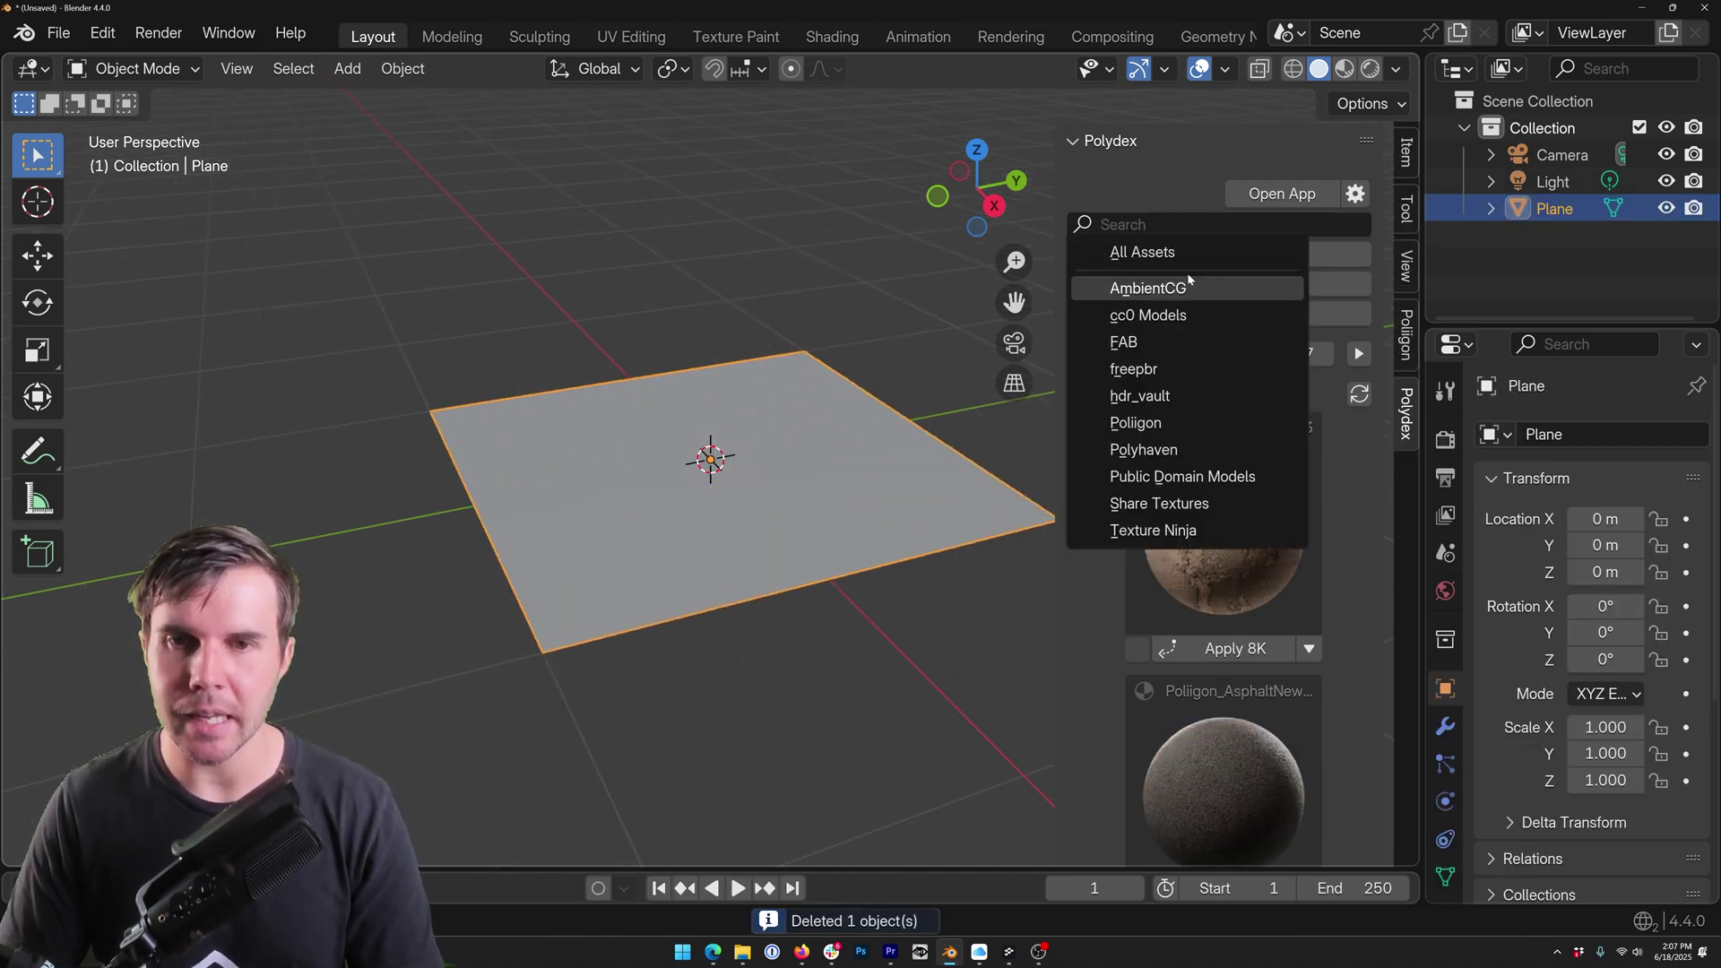
click(1190, 344)
scroll(1255, 543, down, 3)
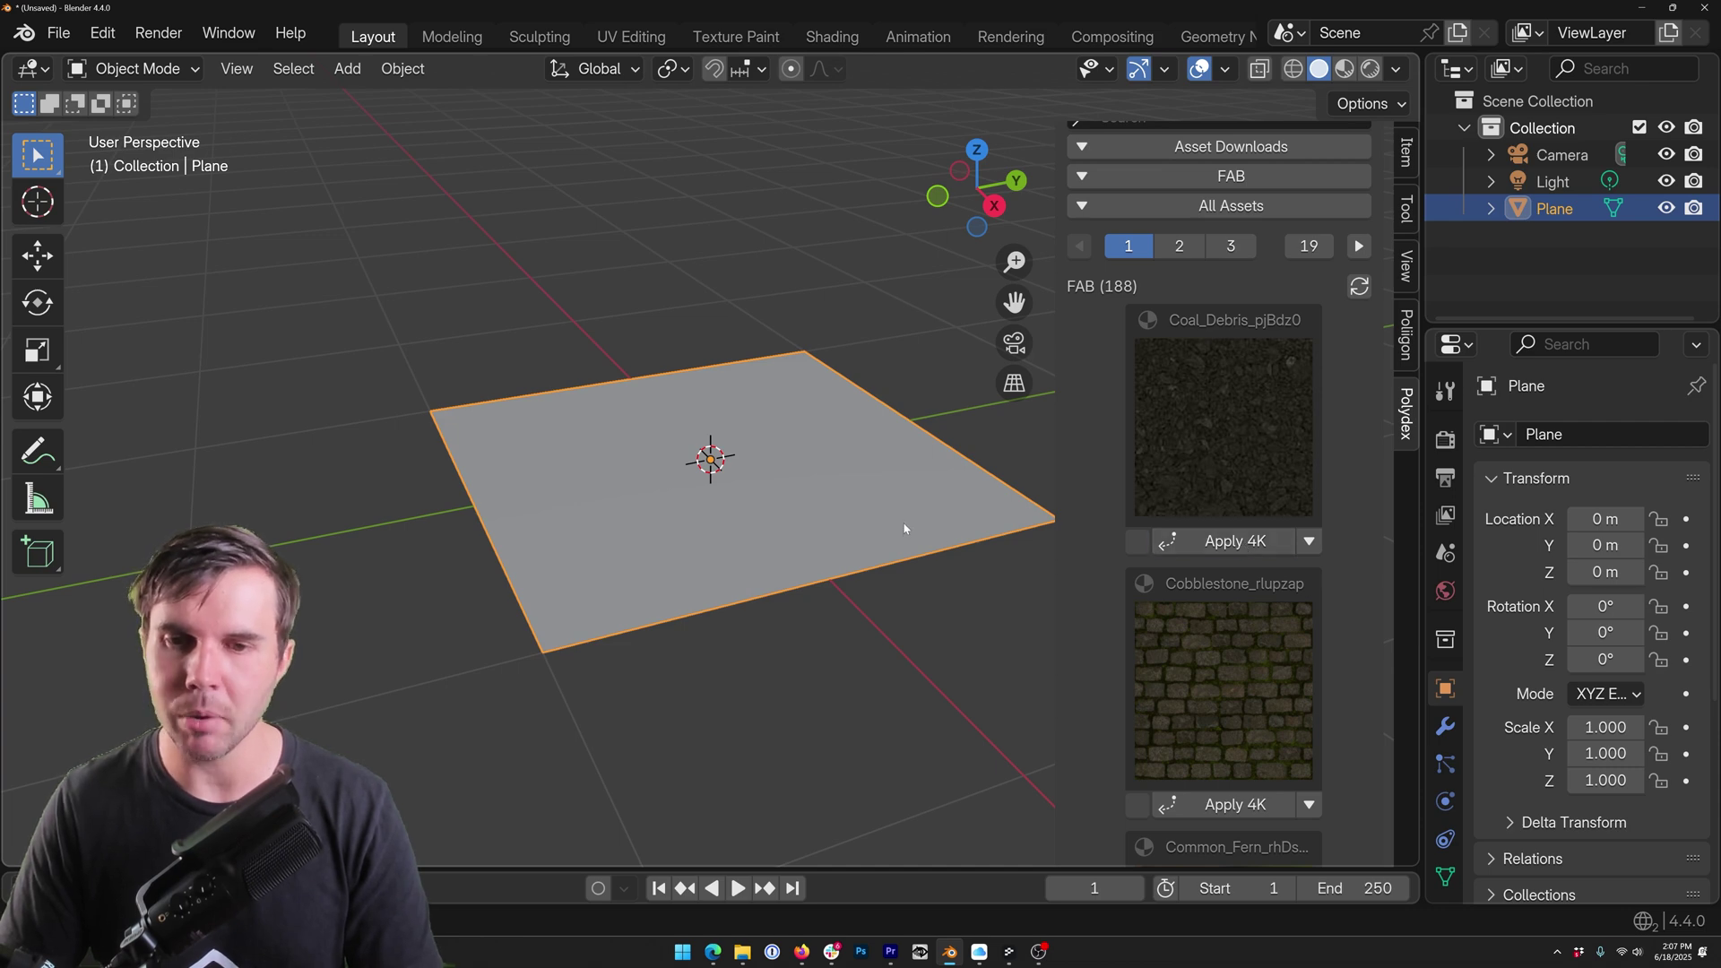
drag(904, 529, 754, 484)
key(z)
click(780, 616)
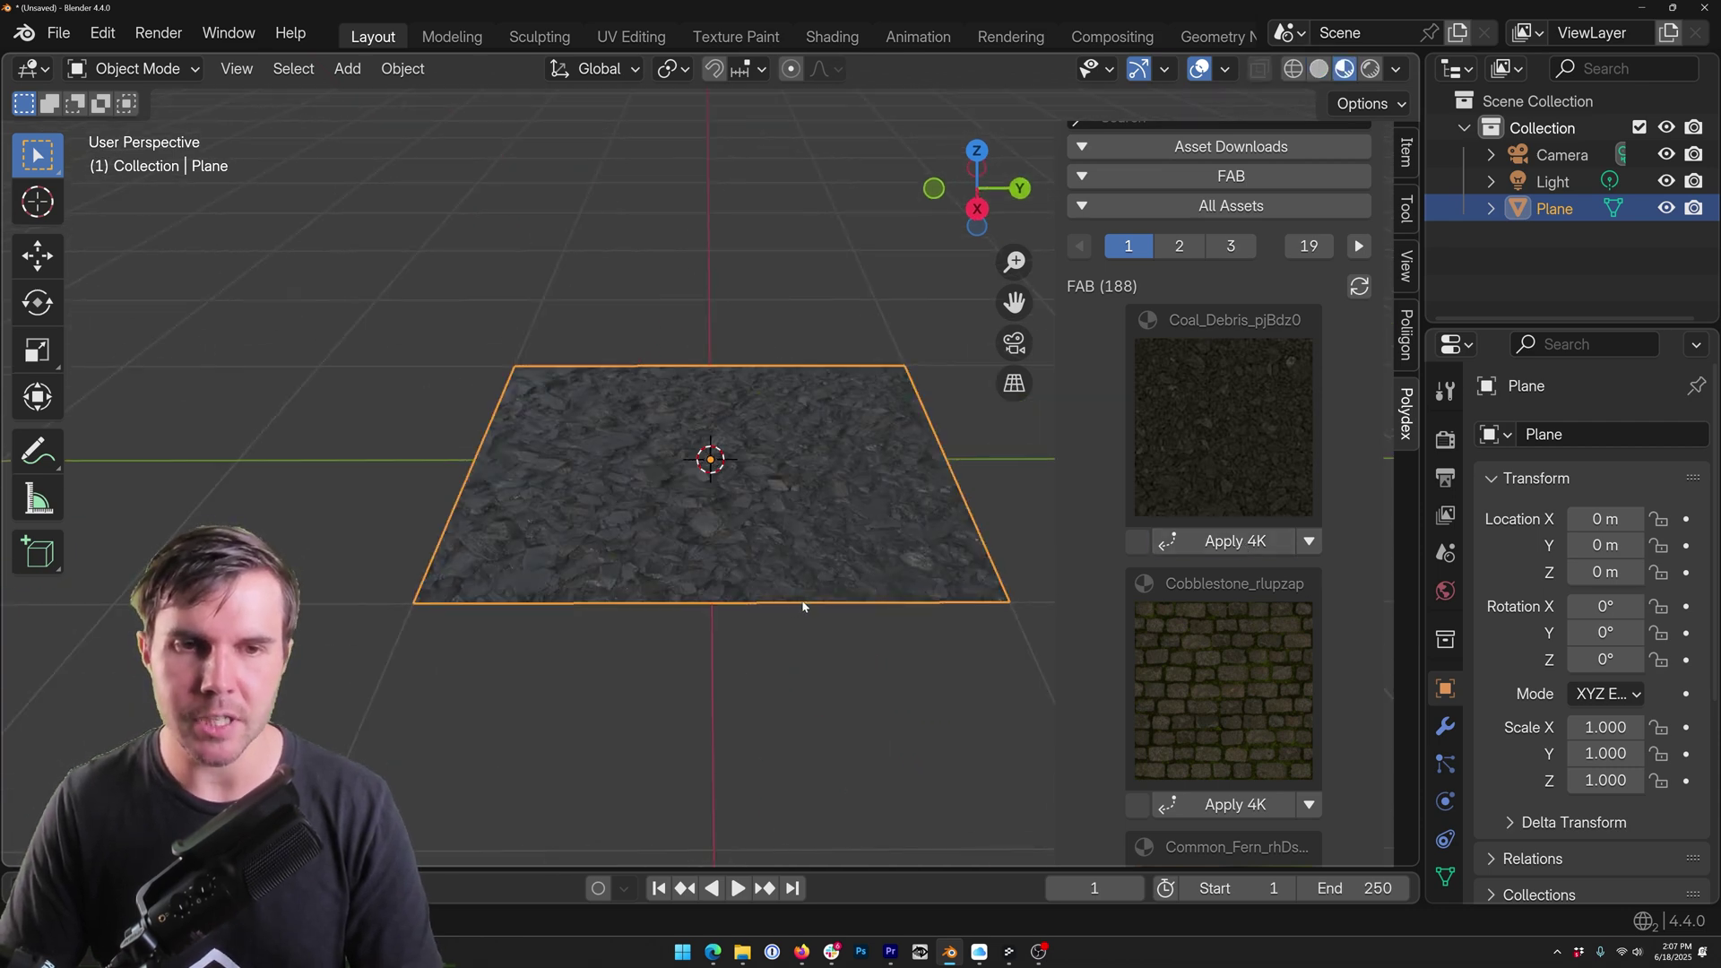
drag(810, 600, 633, 586)
scroll(632, 586, up, 3)
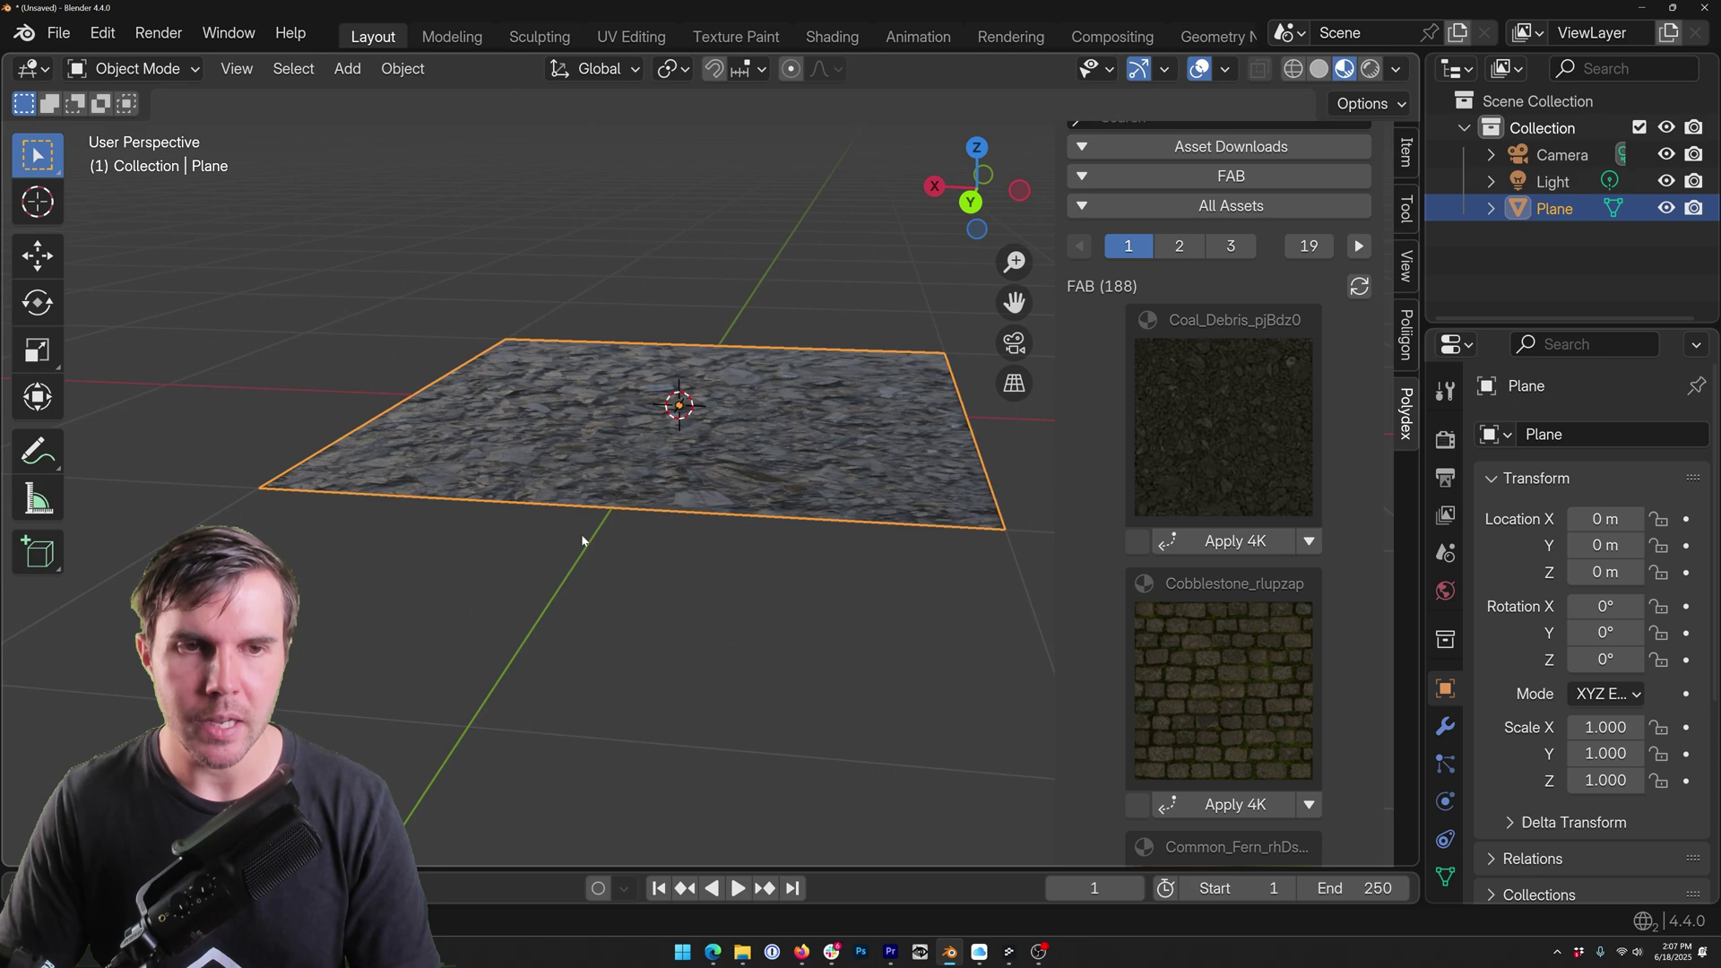
drag(788, 492, 707, 529)
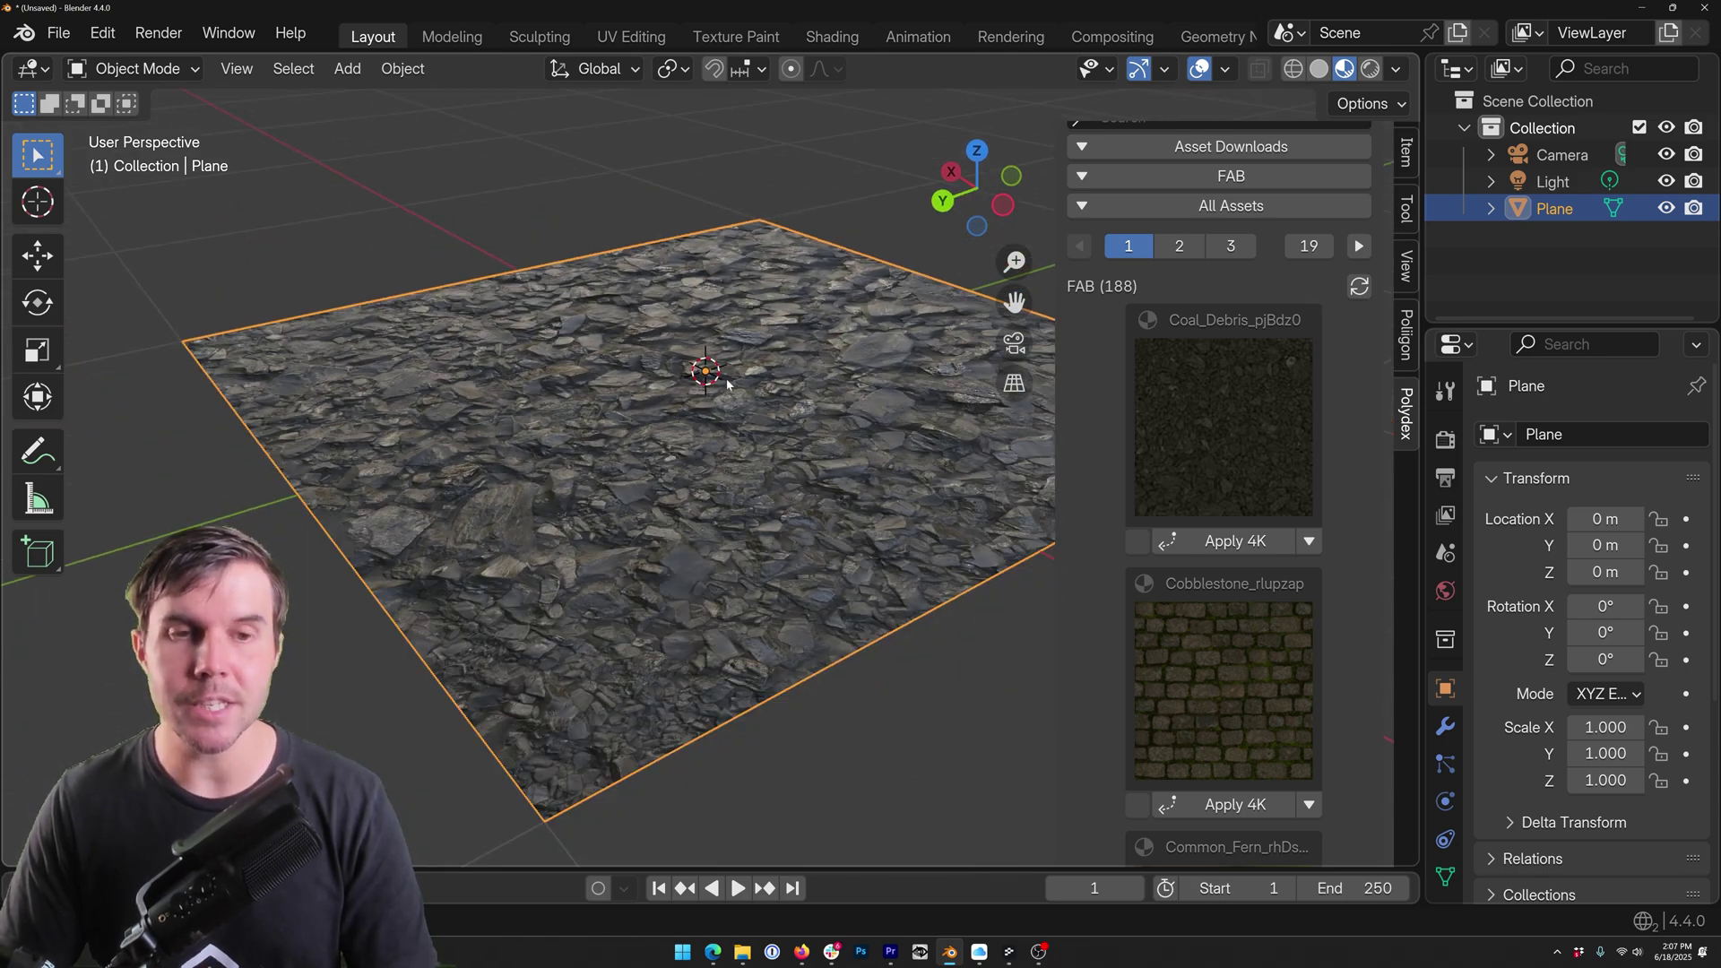
click(832, 36)
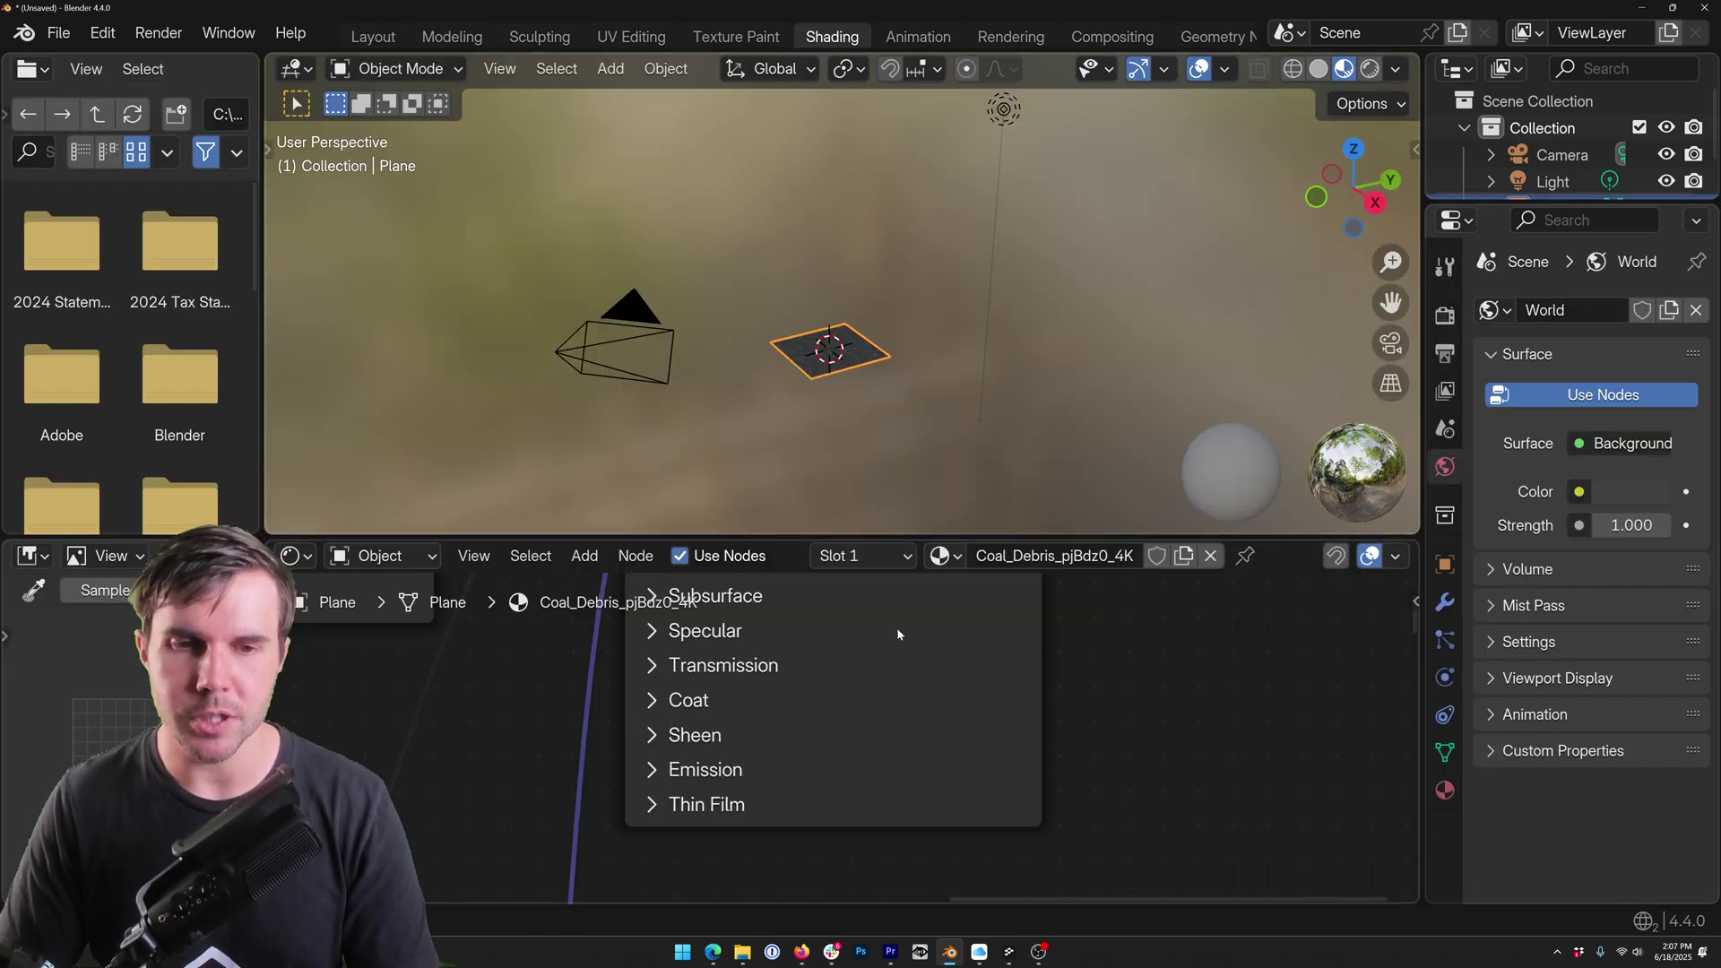
scroll(897, 628, down, 5)
key(ctrl+space)
scroll(1025, 622, up, 4)
scroll(1026, 630, down, 6)
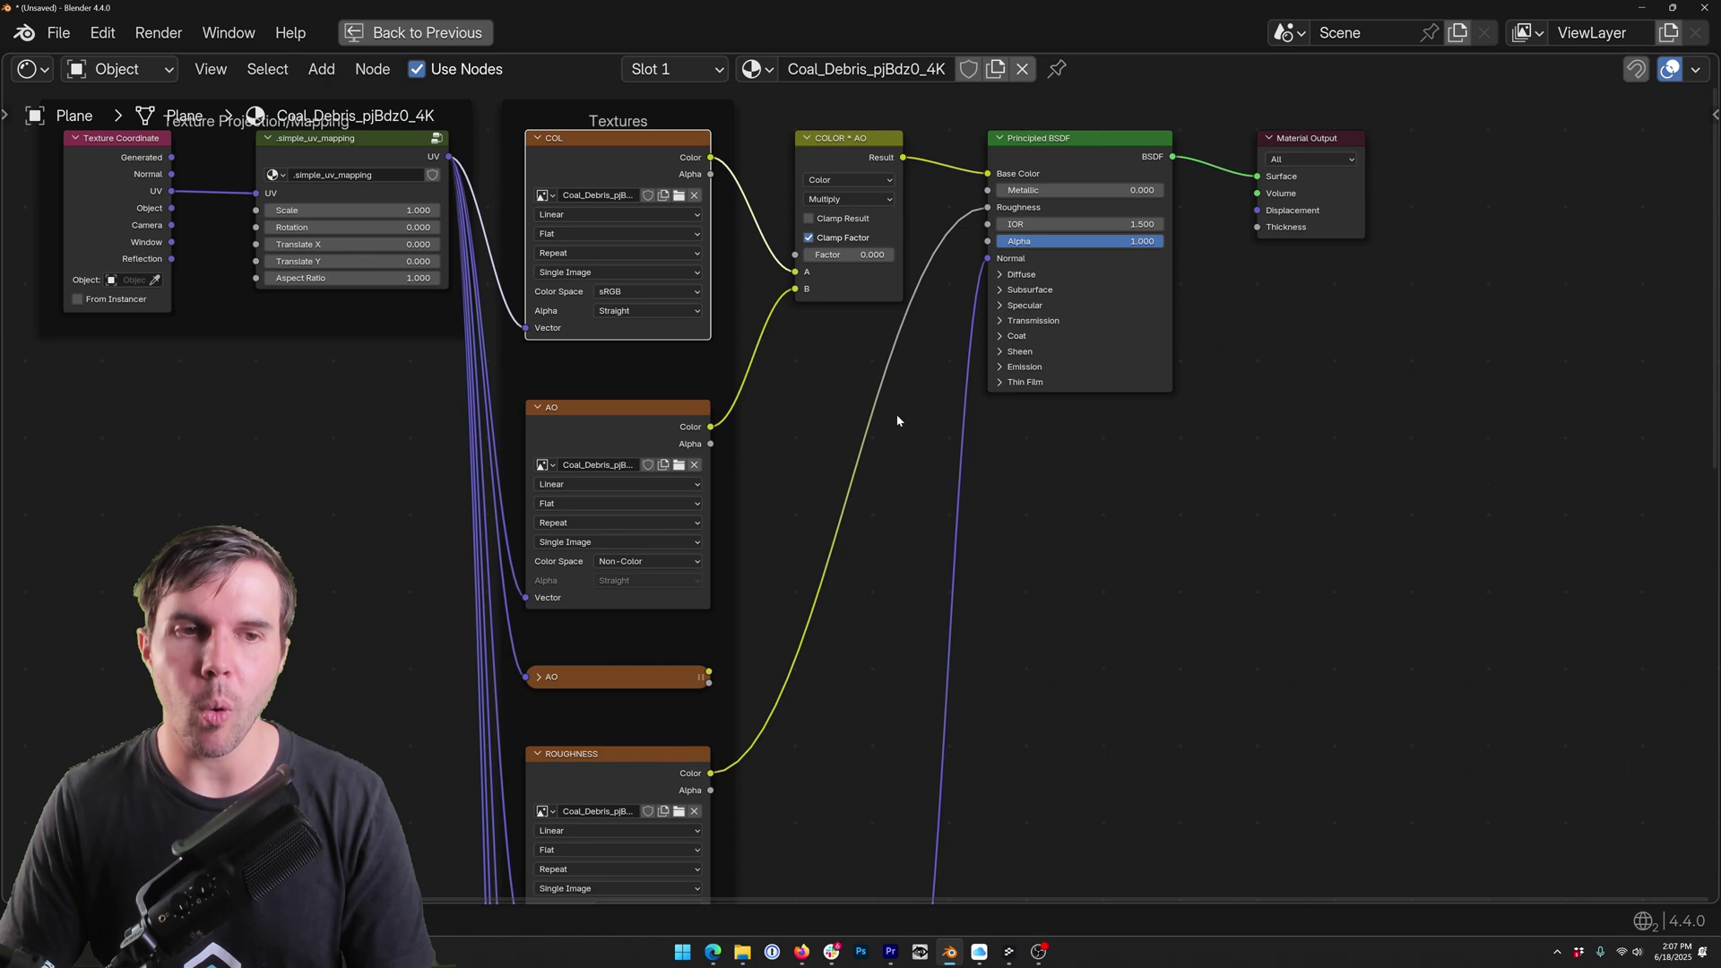
scroll(918, 377, down, 8)
scroll(890, 228, down, 3)
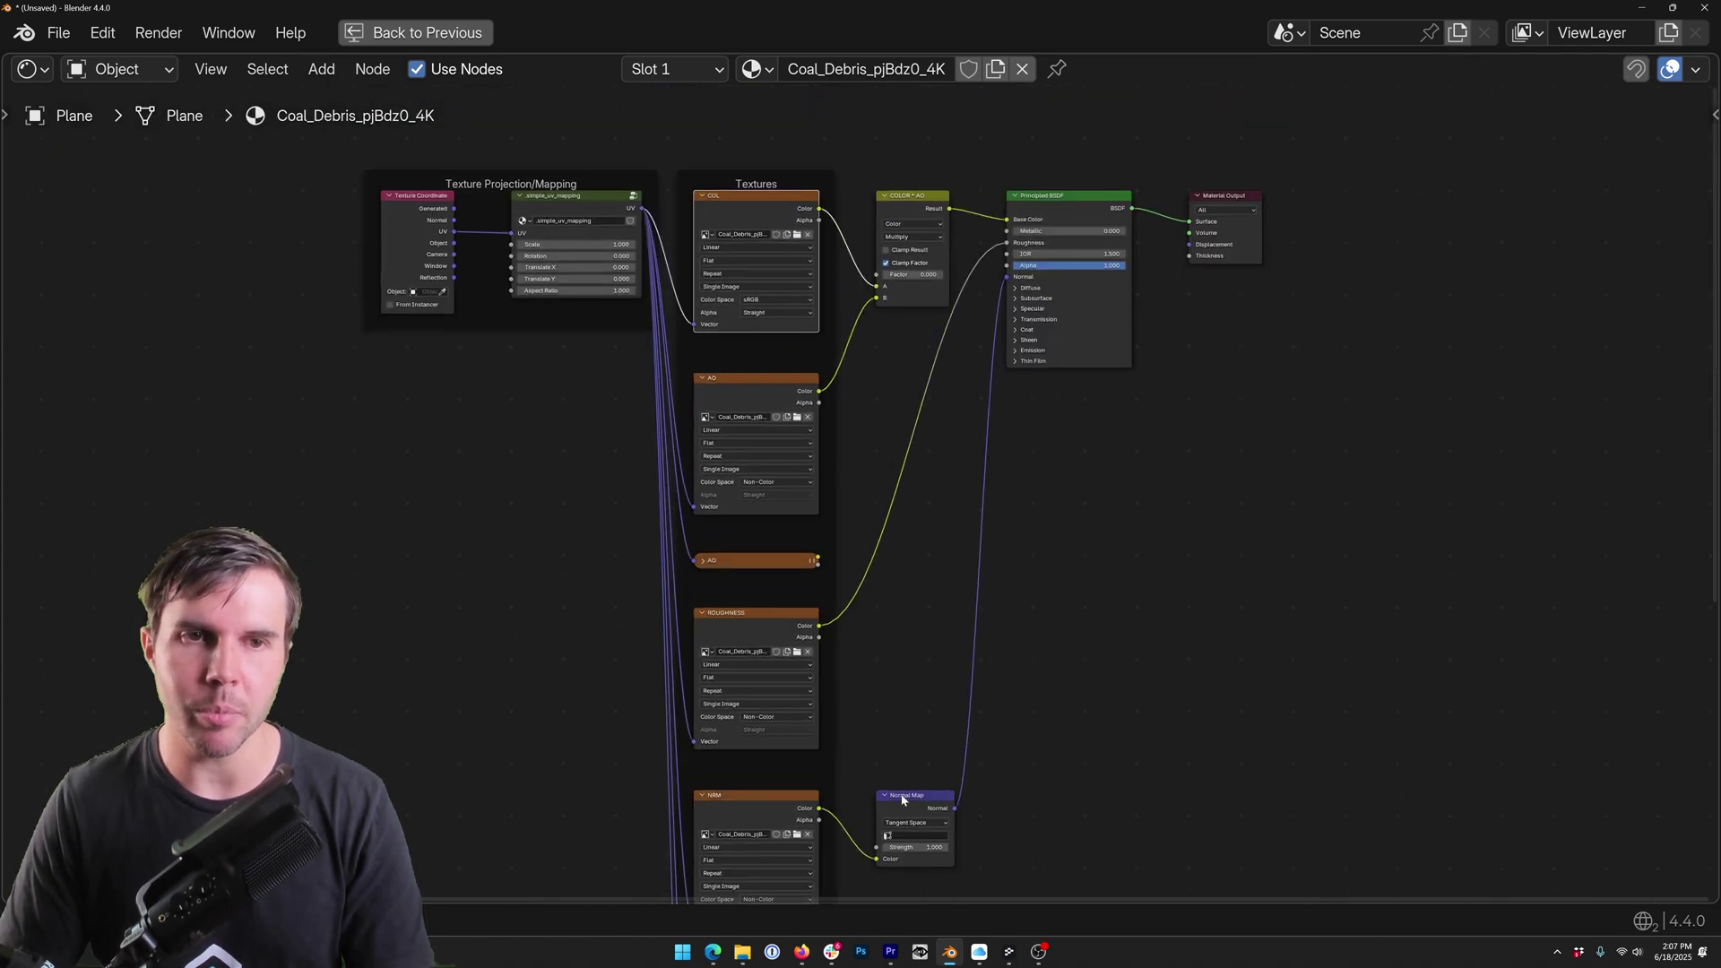
scroll(797, 176, up, 3)
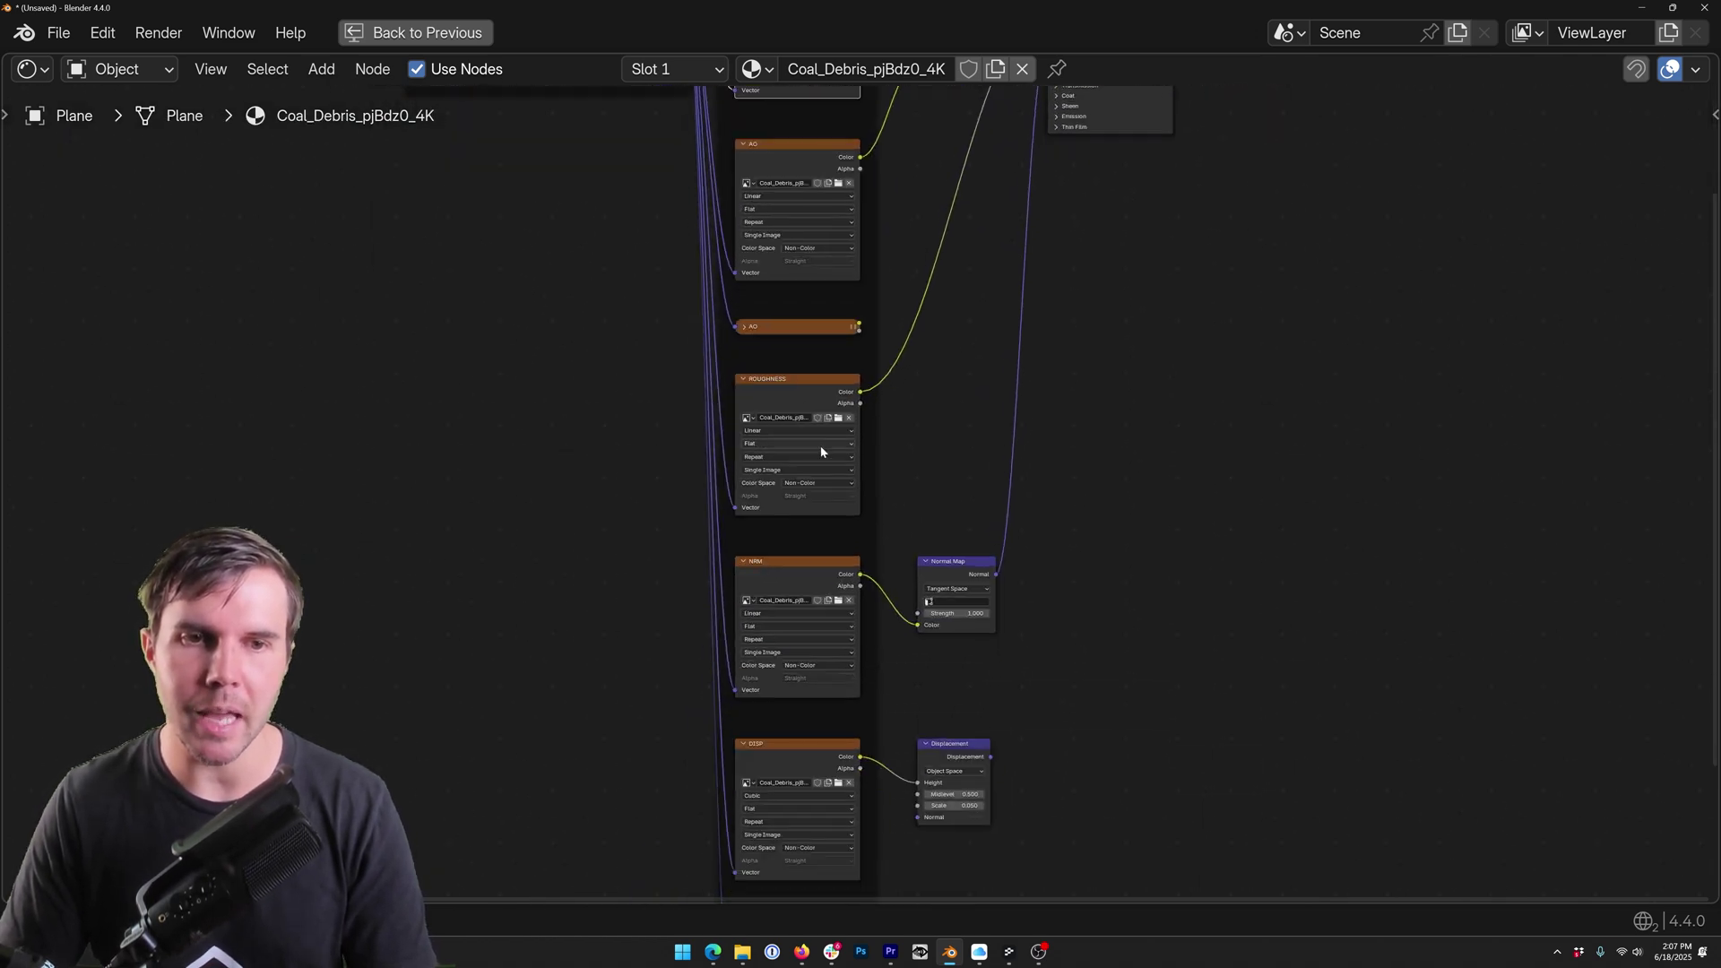
click(415, 33)
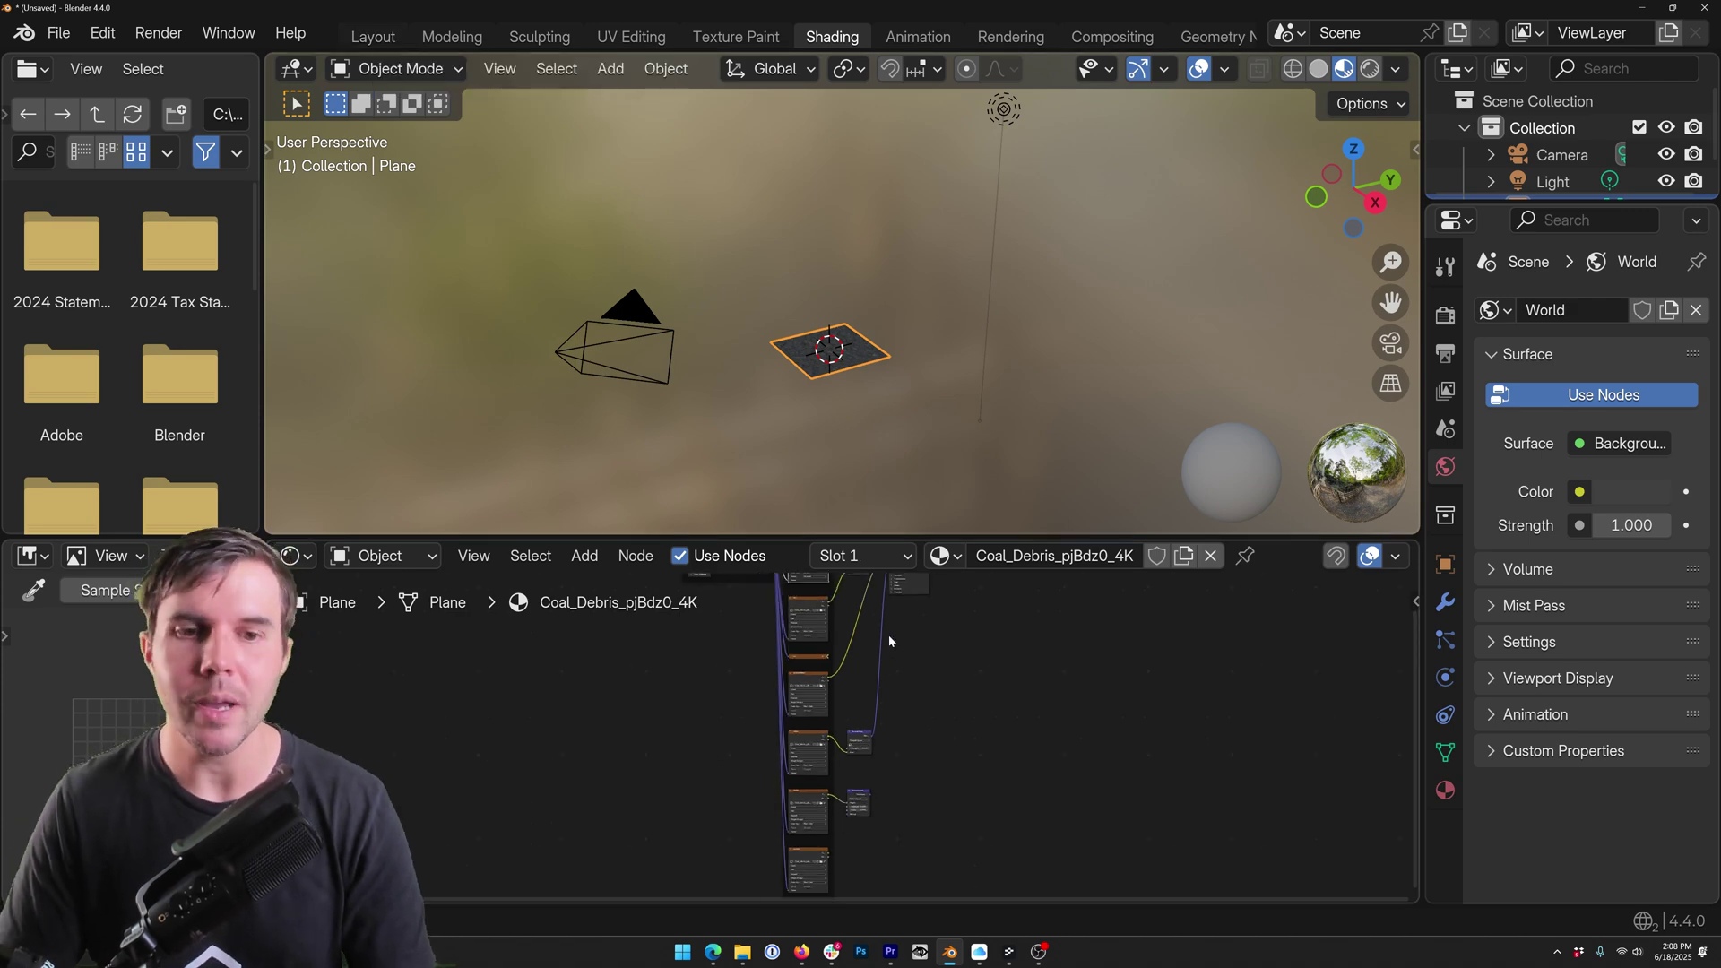
- In Layout, review the material import options: 4K, UV mapping, Normal Only displacement
click(373, 36)
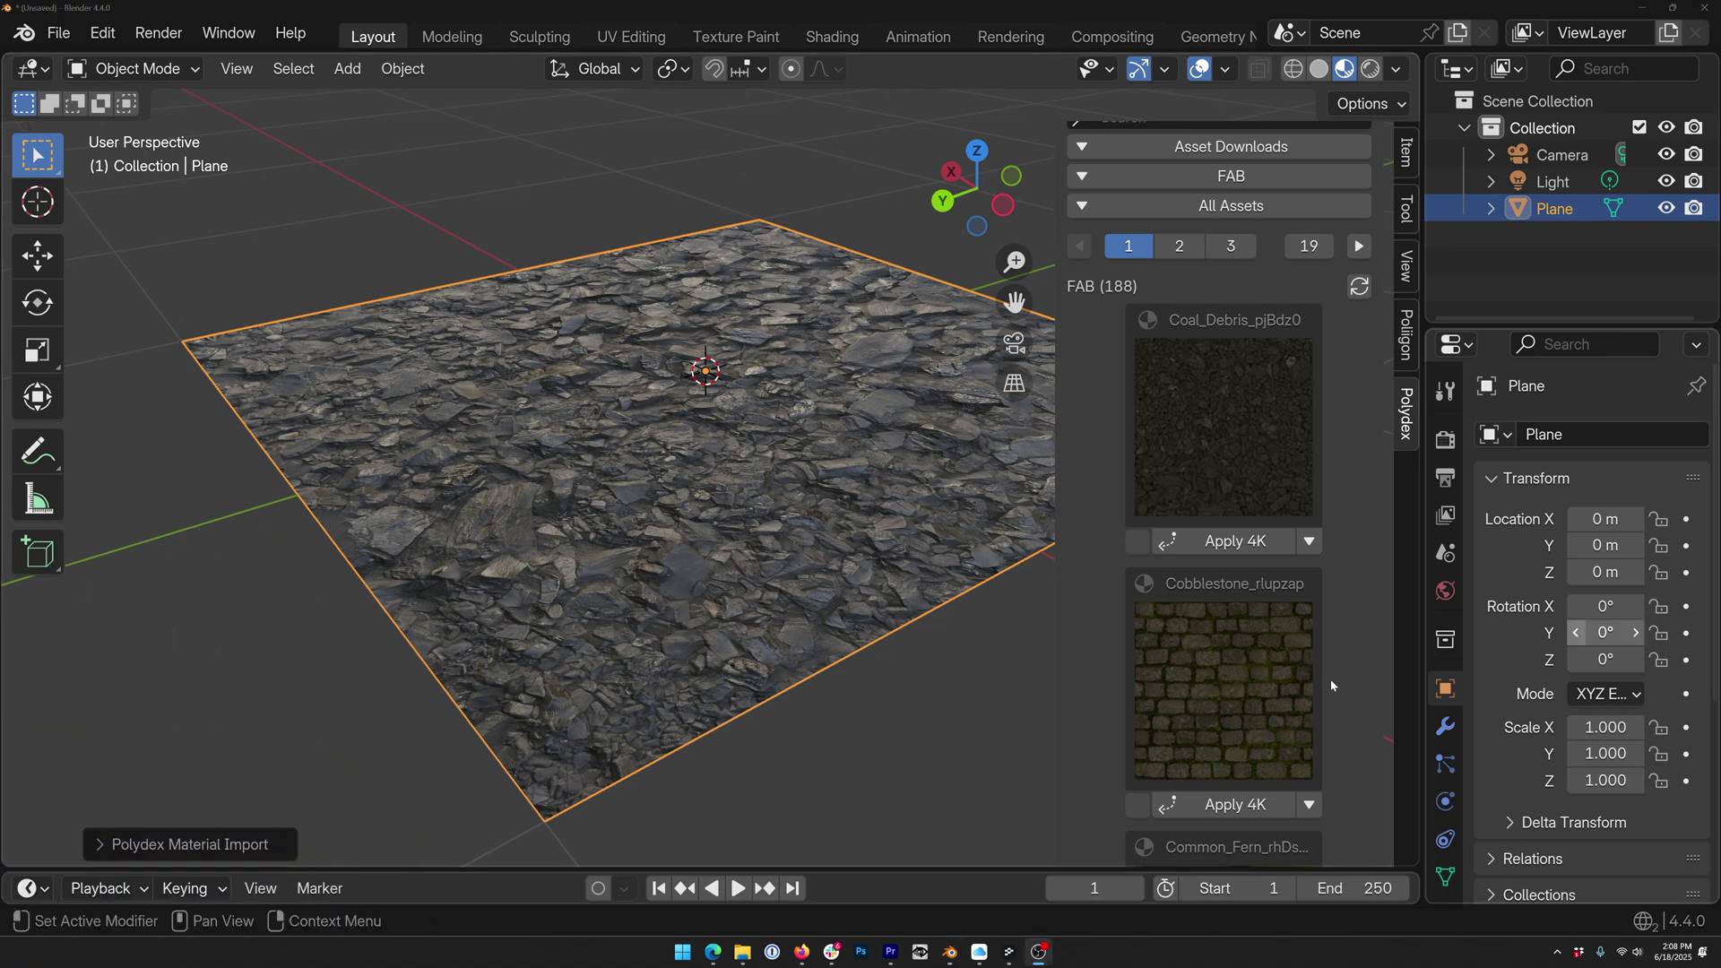
click(249, 846)
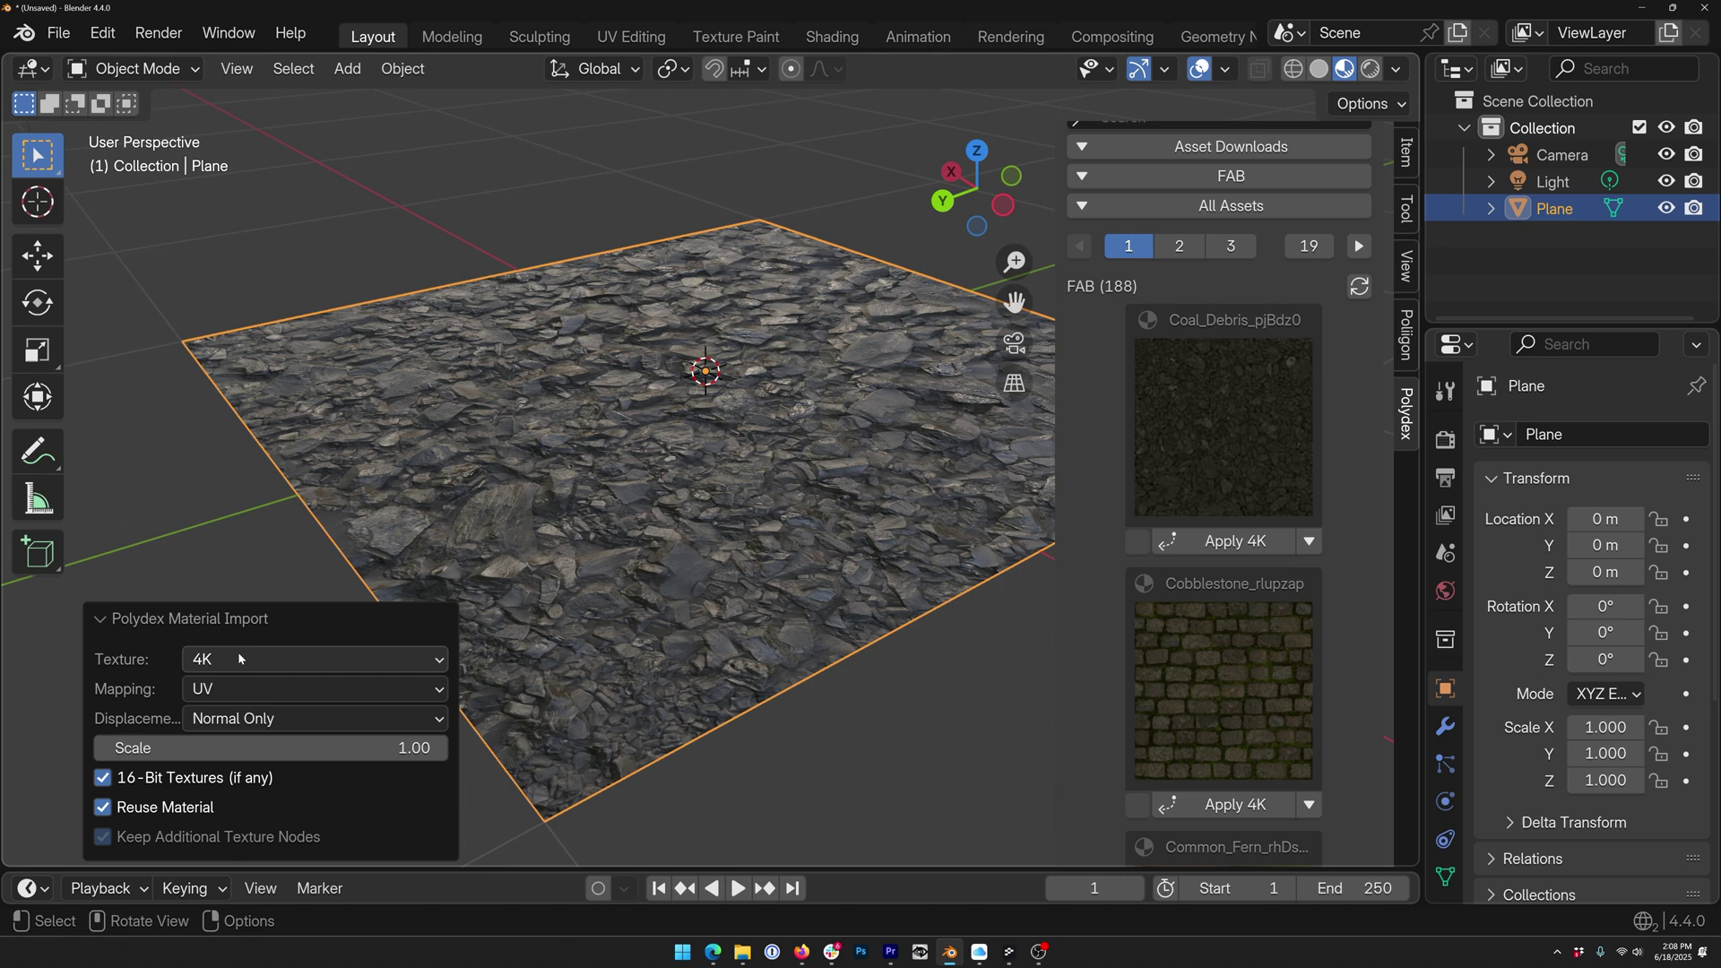
click(251, 722)
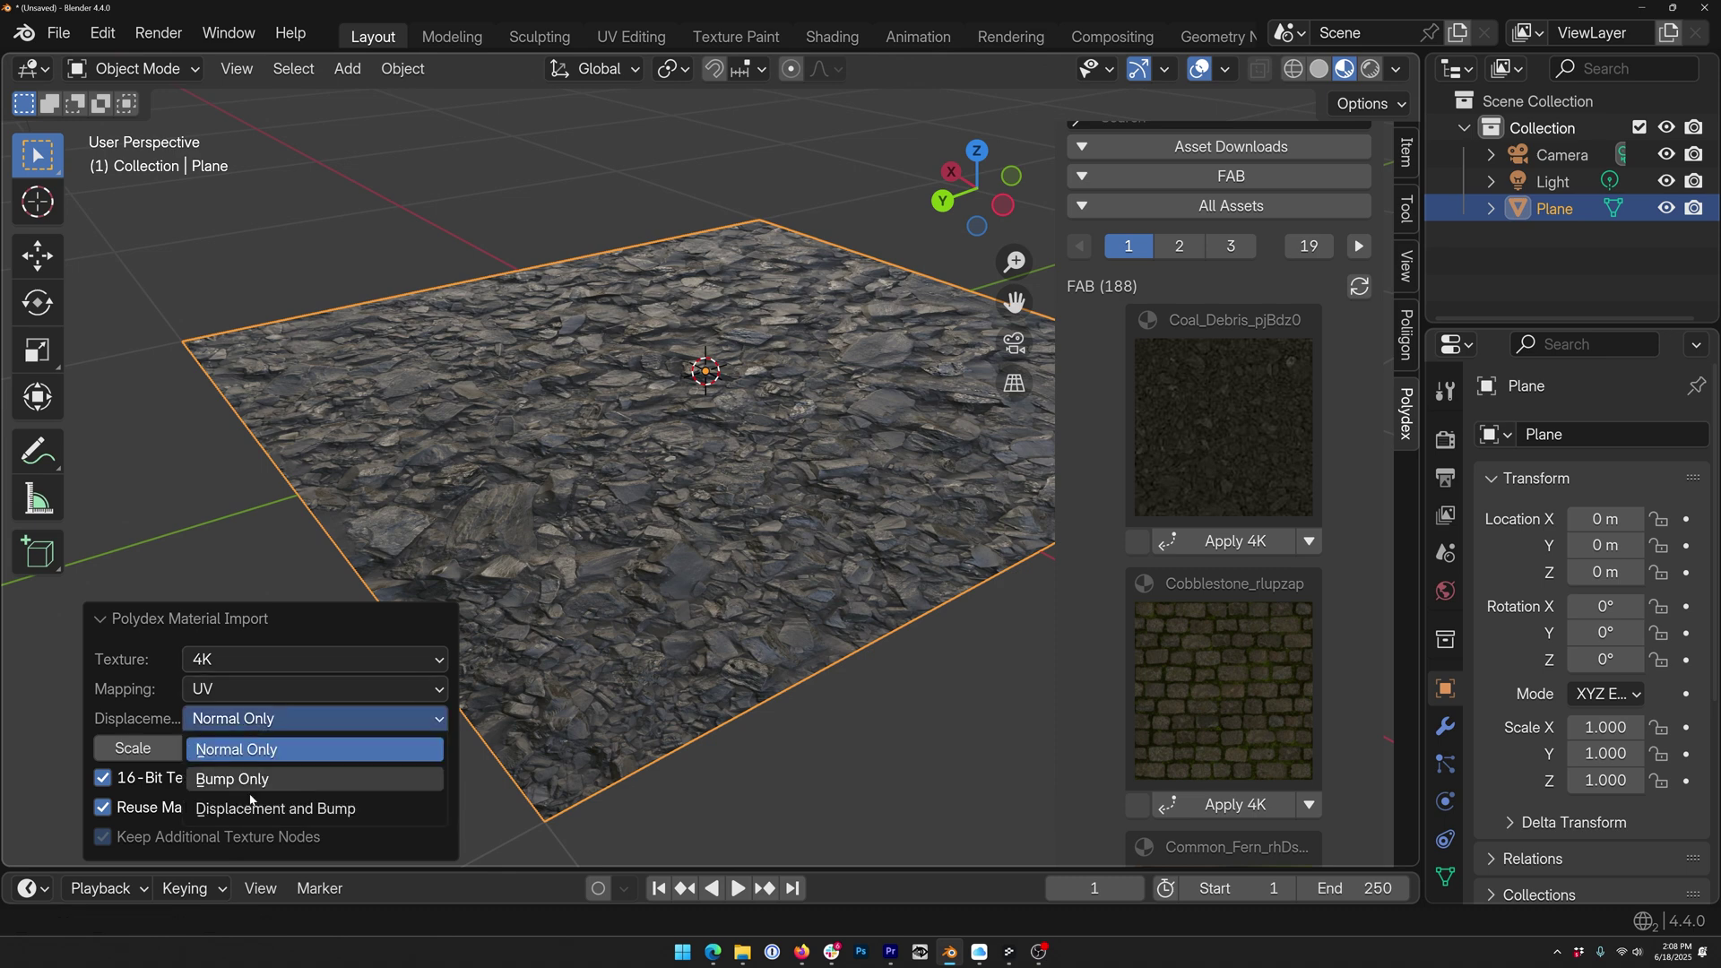
click(240, 691)
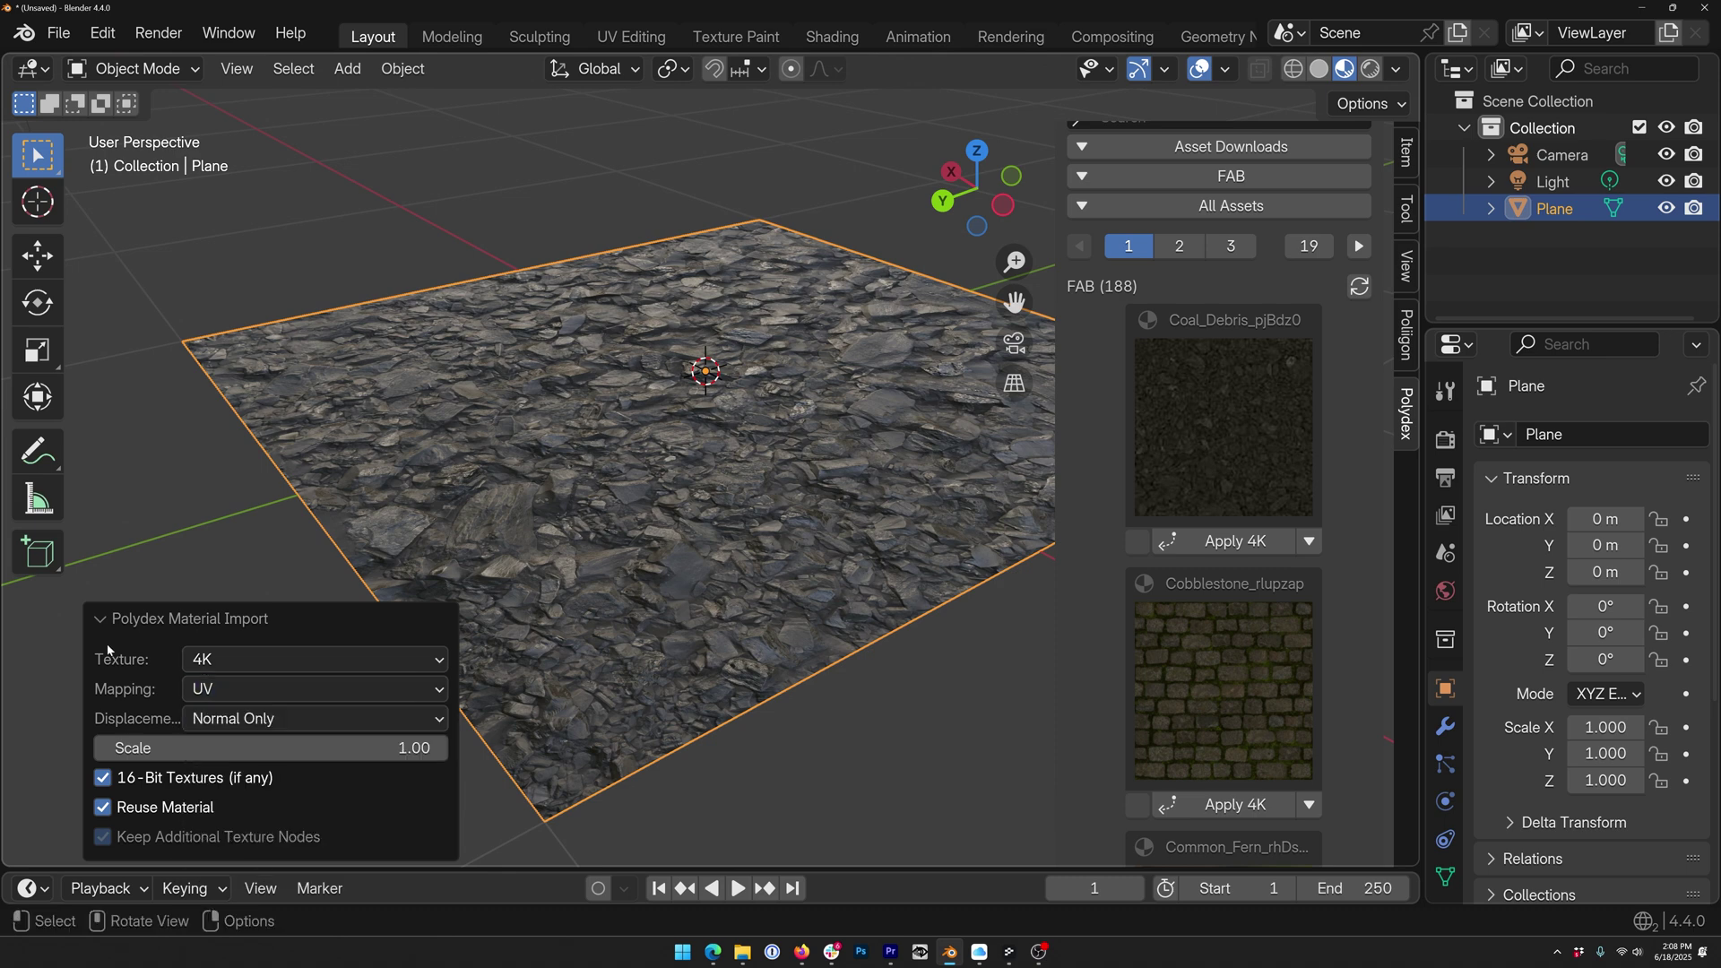
- Collapse the import options and import the ballawley_park_16k HDRI from Polyhaven
click(186, 623)
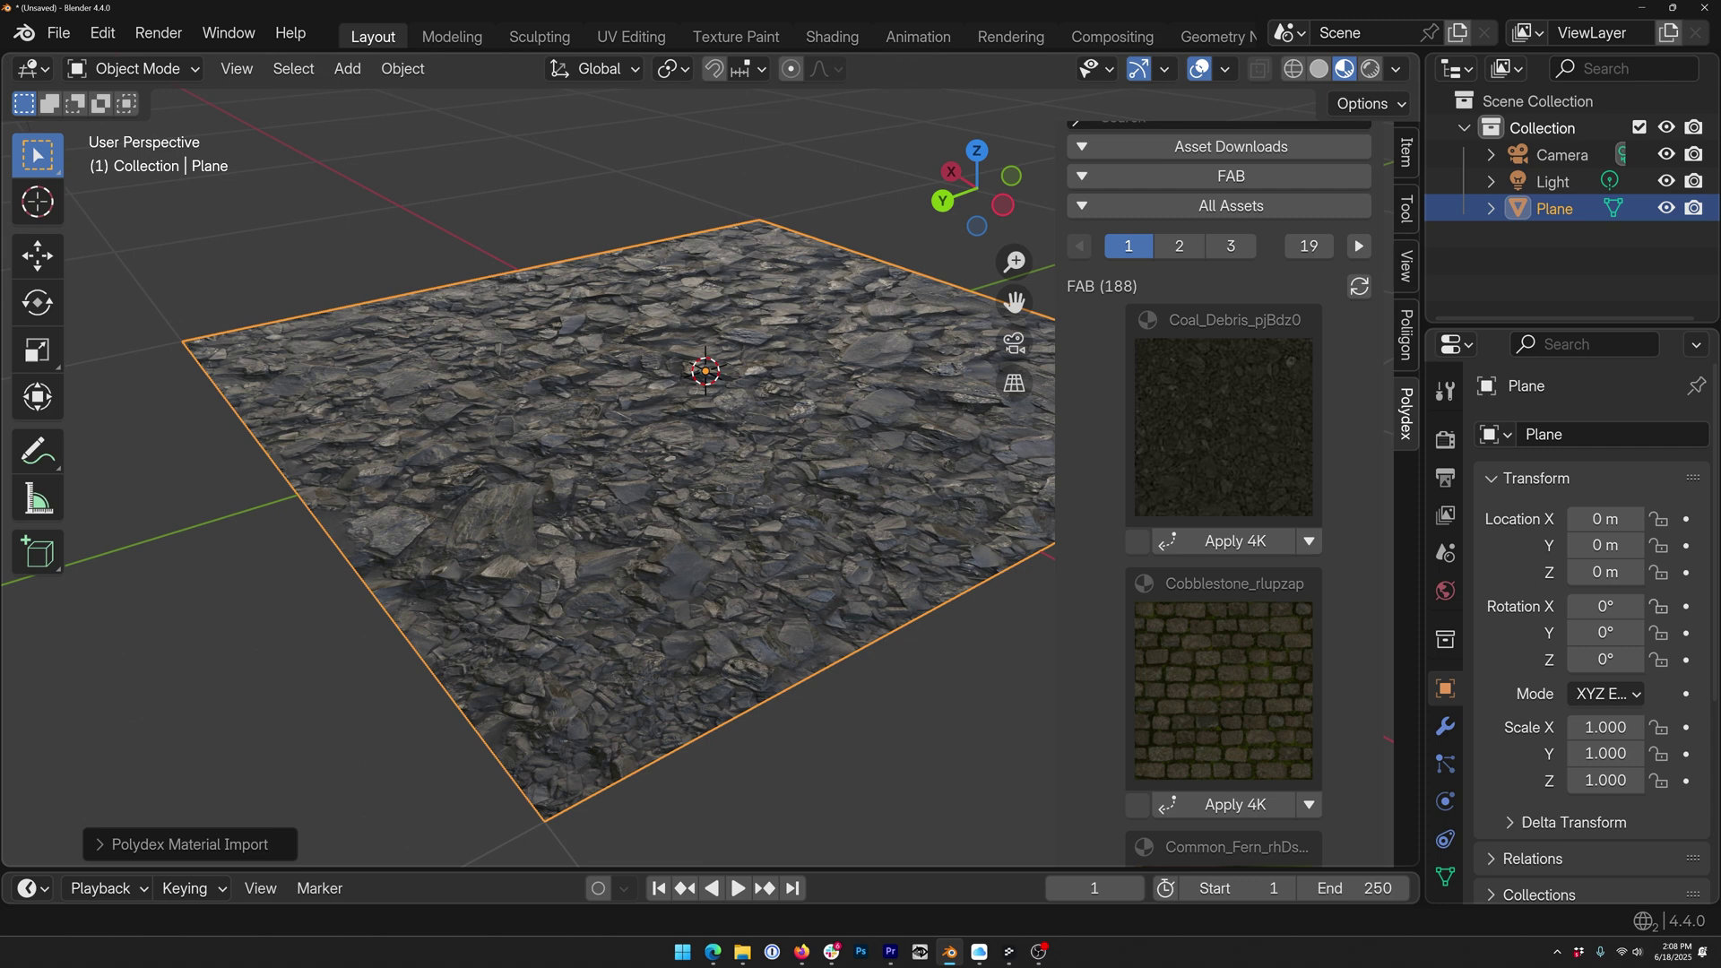
scroll(1207, 454, up, 3)
click(1170, 284)
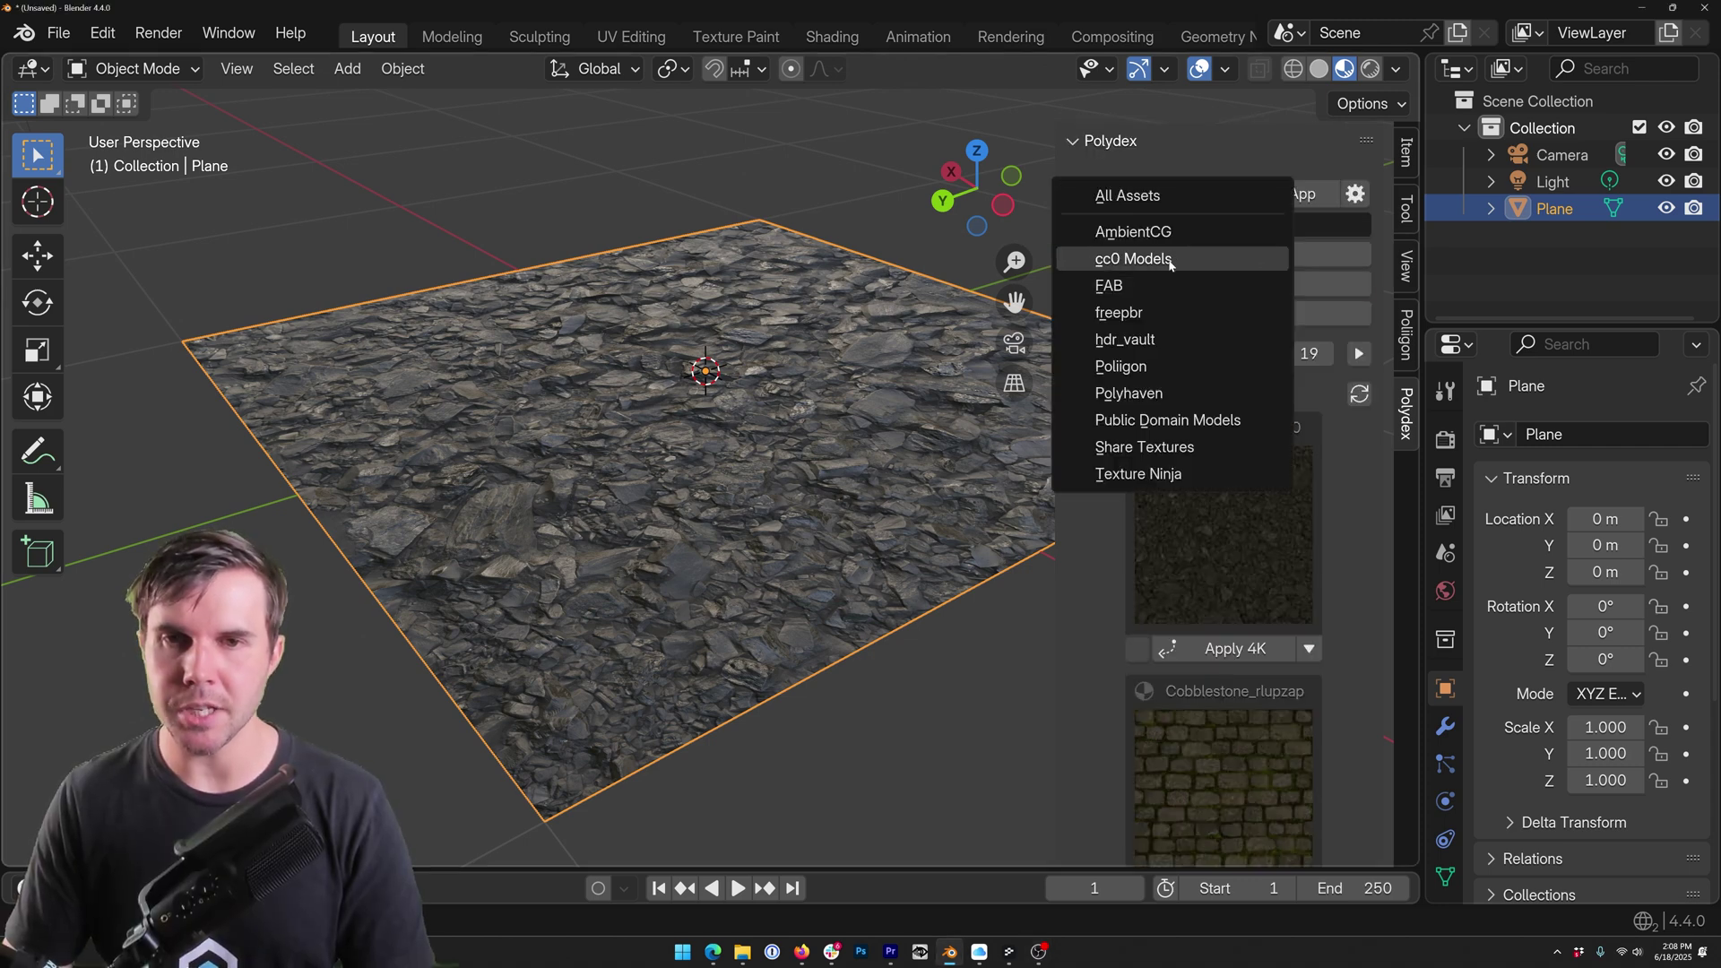
click(1128, 393)
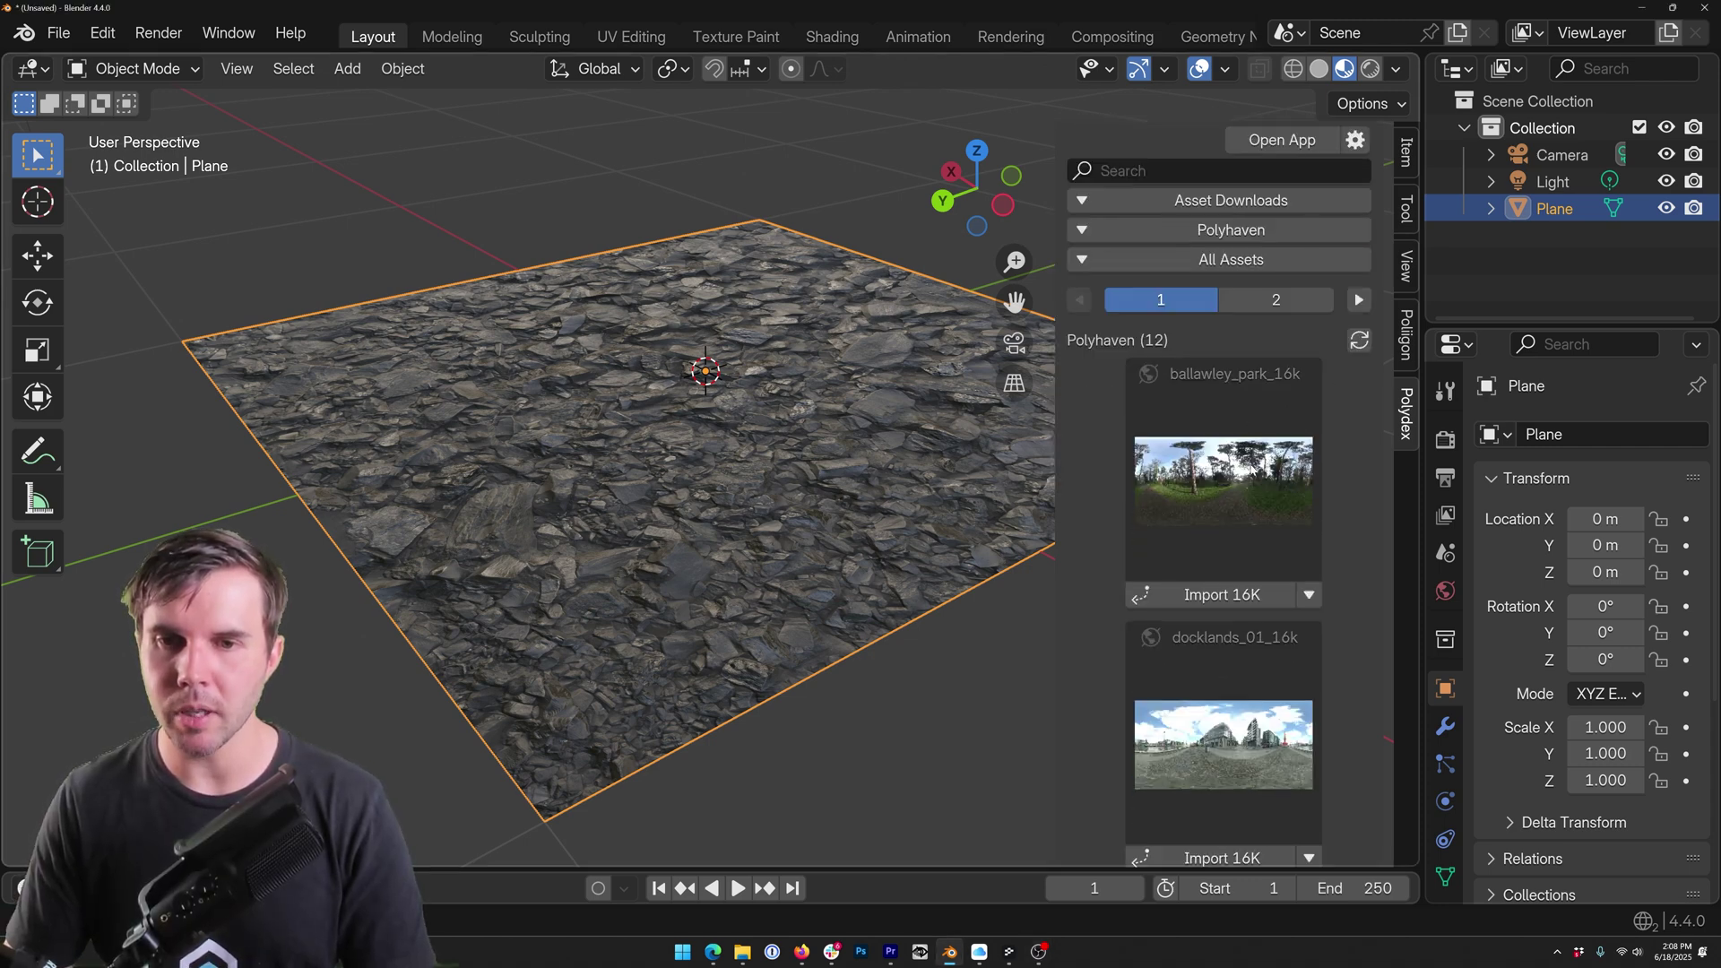
scroll(1233, 489, down, 3)
click(1228, 487)
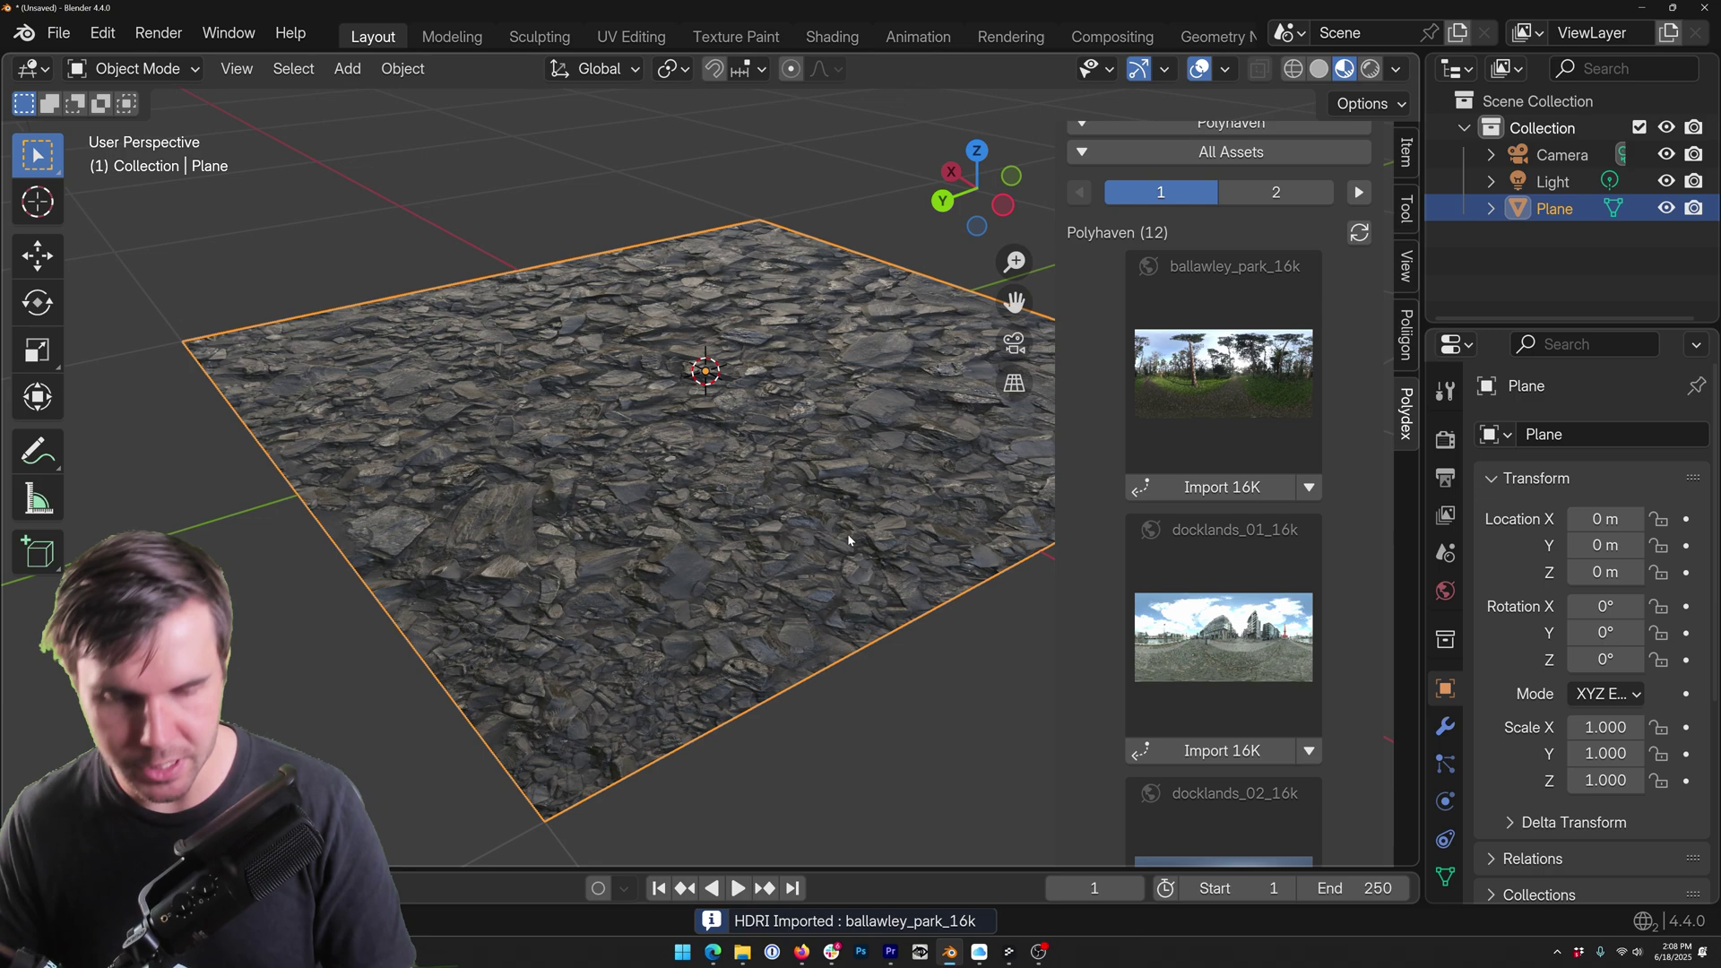
- View the HDRI-lit plane in Rendered shading near ground level, then restore the Polydex panel
key(n)
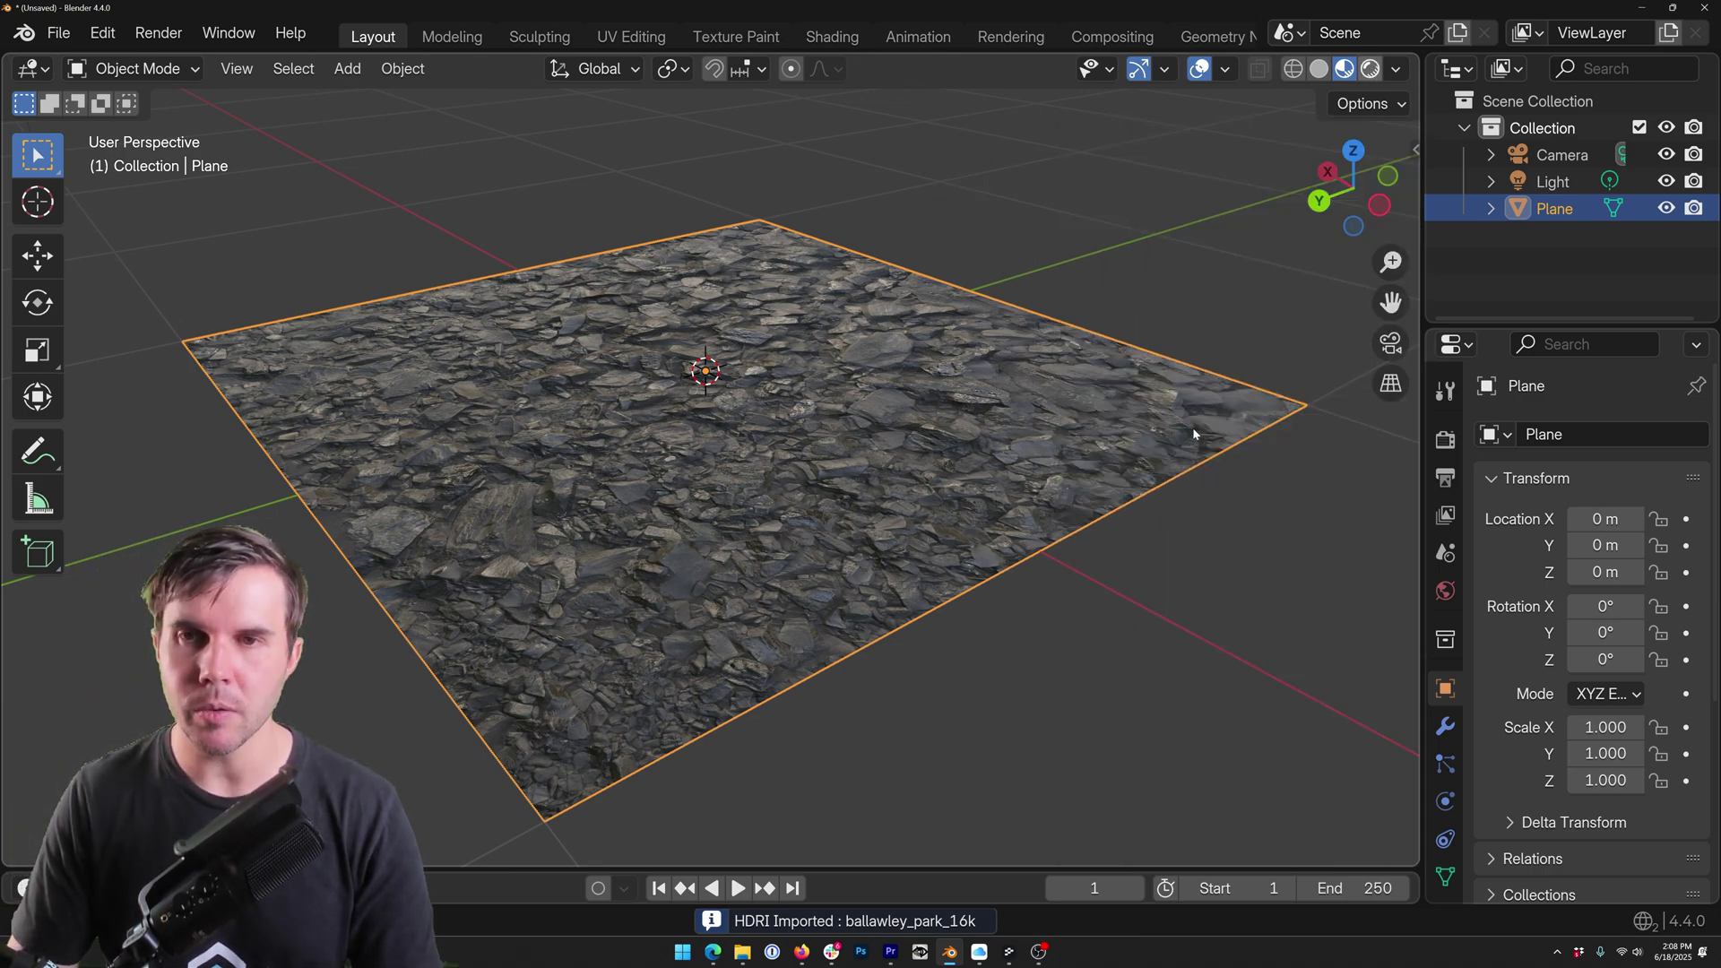
key(z)
mouse_move(1194, 434)
mouse_down()
mouse_move(1068, 352)
mouse_move(911, 377)
mouse_move(1149, 377)
mouse_move(826, 311)
mouse_move(903, 396)
mouse_move(1013, 413)
mouse_up()
key(n)
scroll(1084, 405, up, 4)
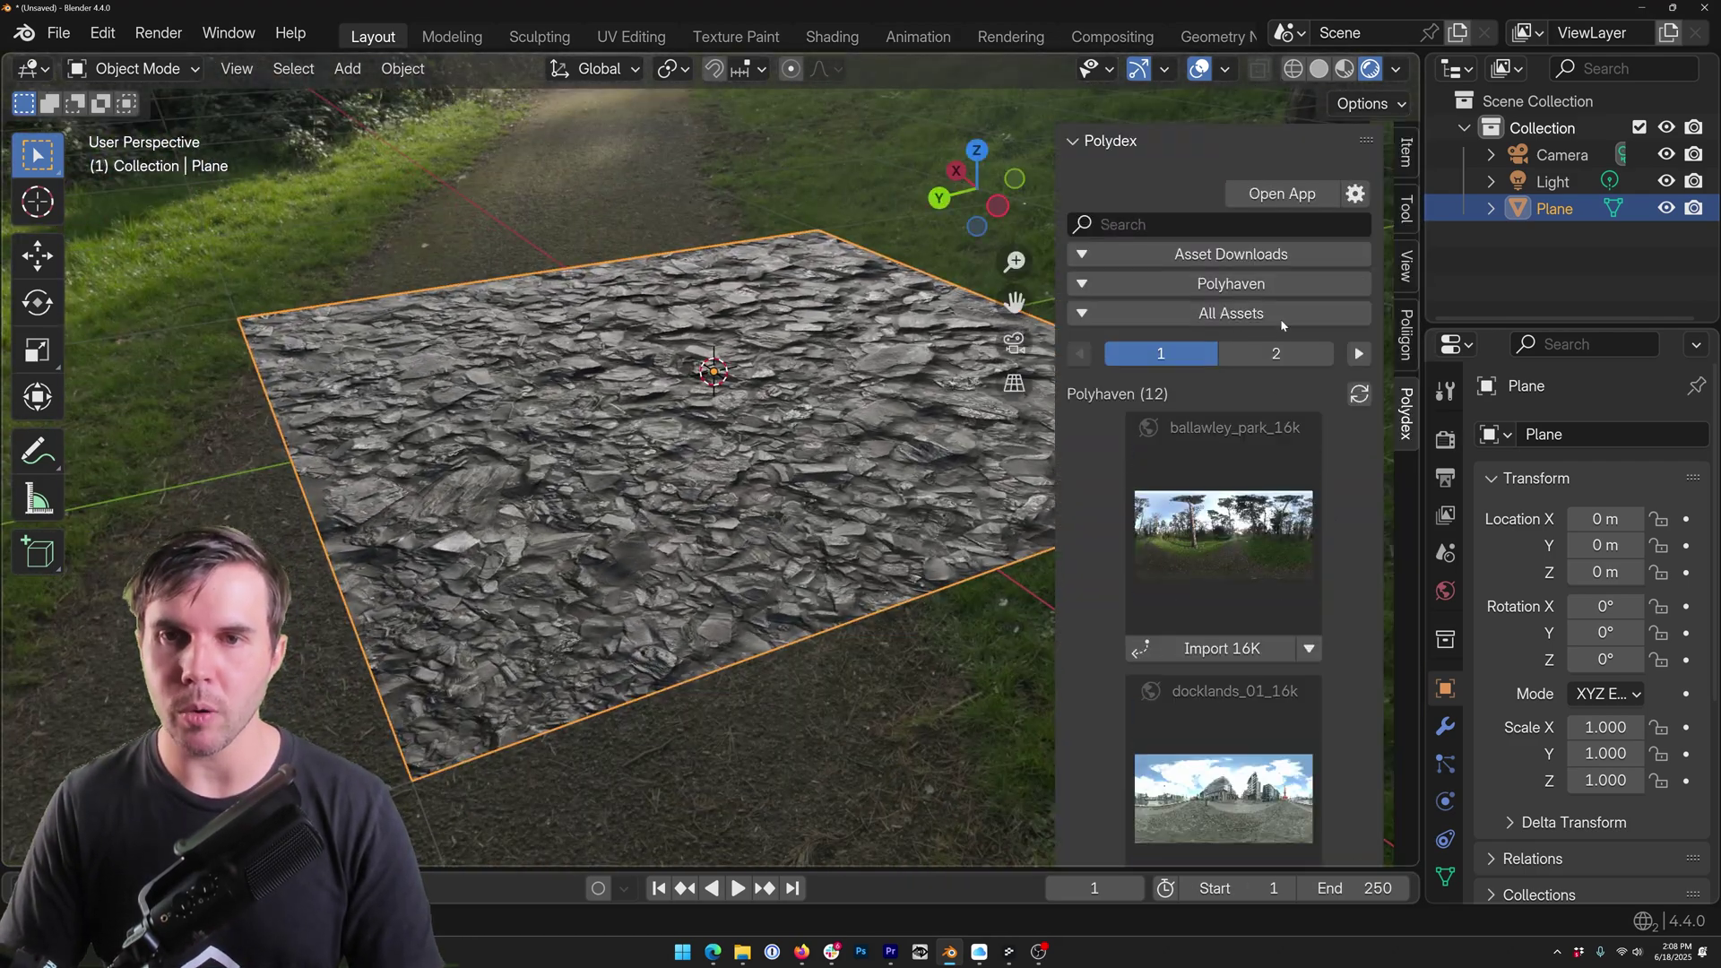
- Open FAB's saloon_interior_low collection and bring up Import FBX for the tl0vafqfa barrel
click(1252, 283)
click(1169, 181)
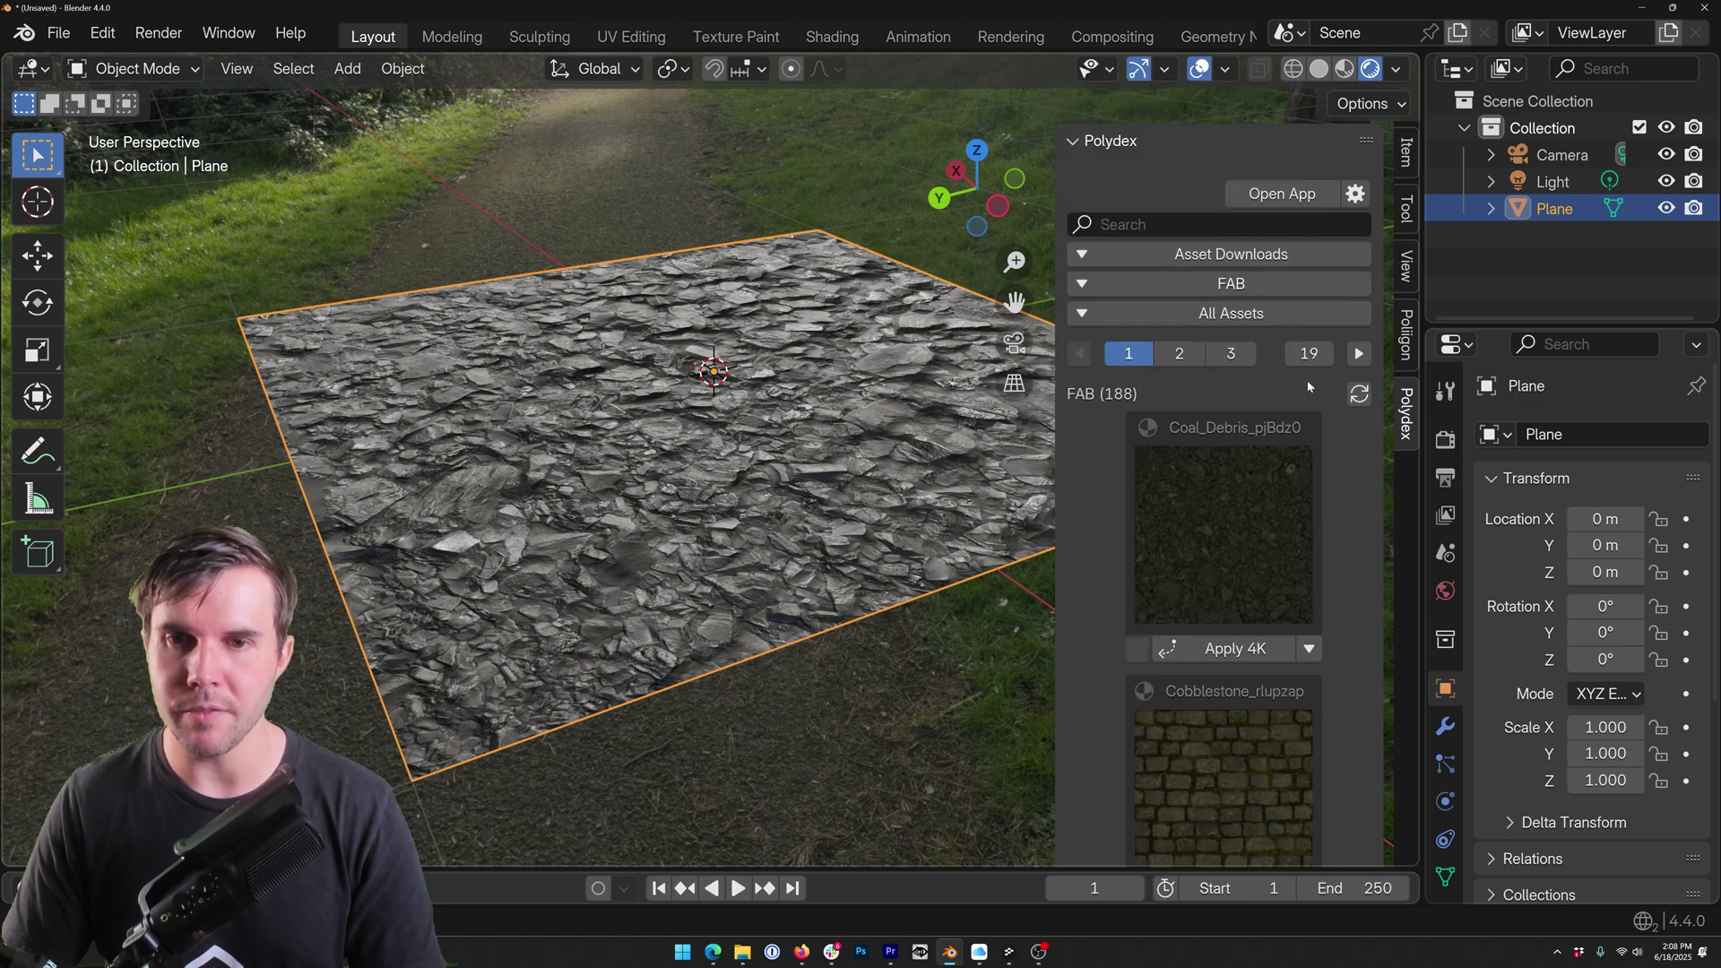
click(1231, 312)
click(1255, 371)
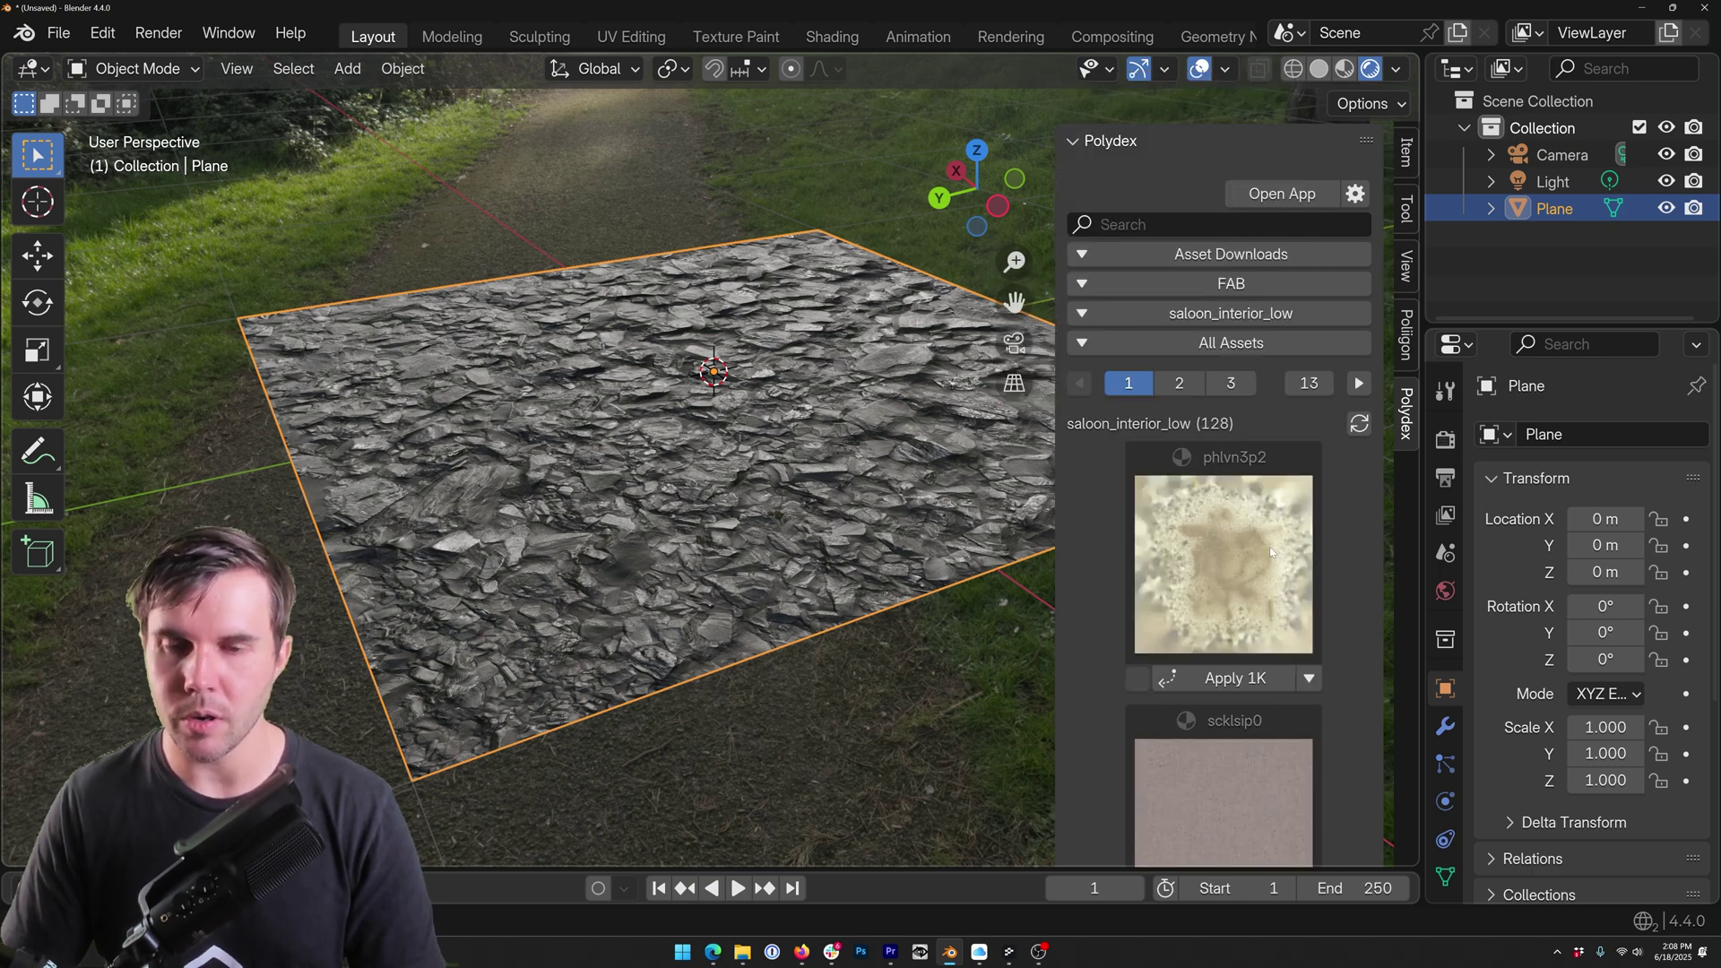
scroll(1271, 553, down, 20)
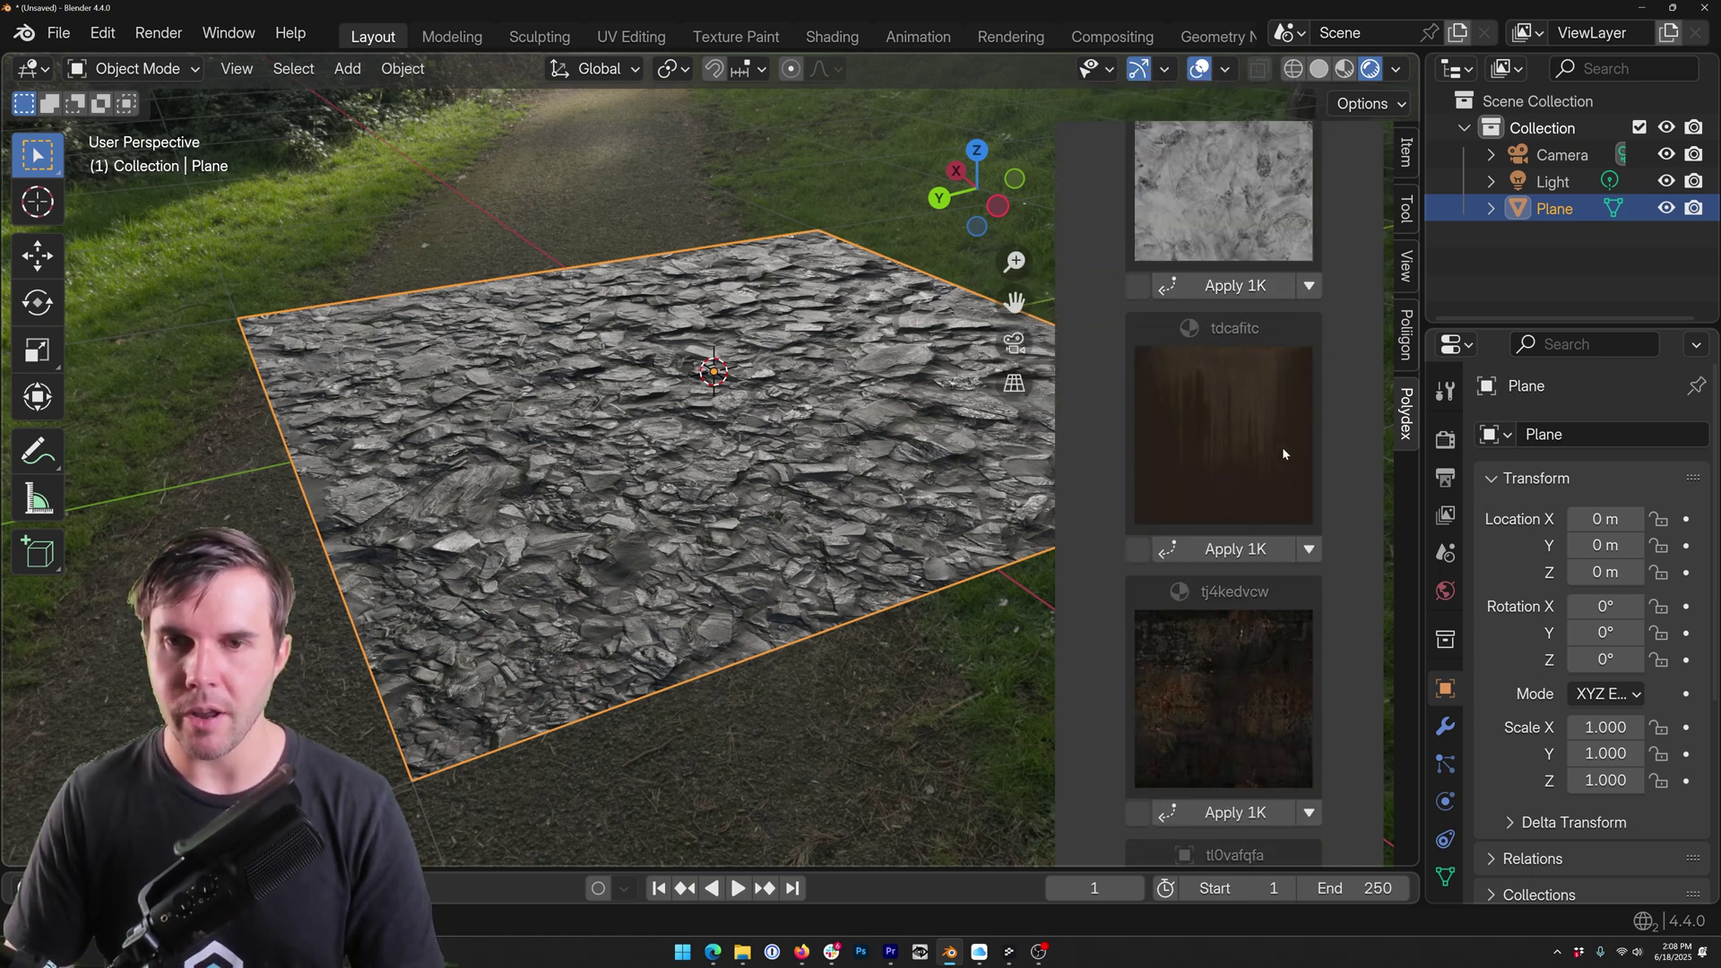
scroll(1286, 469, down, 8)
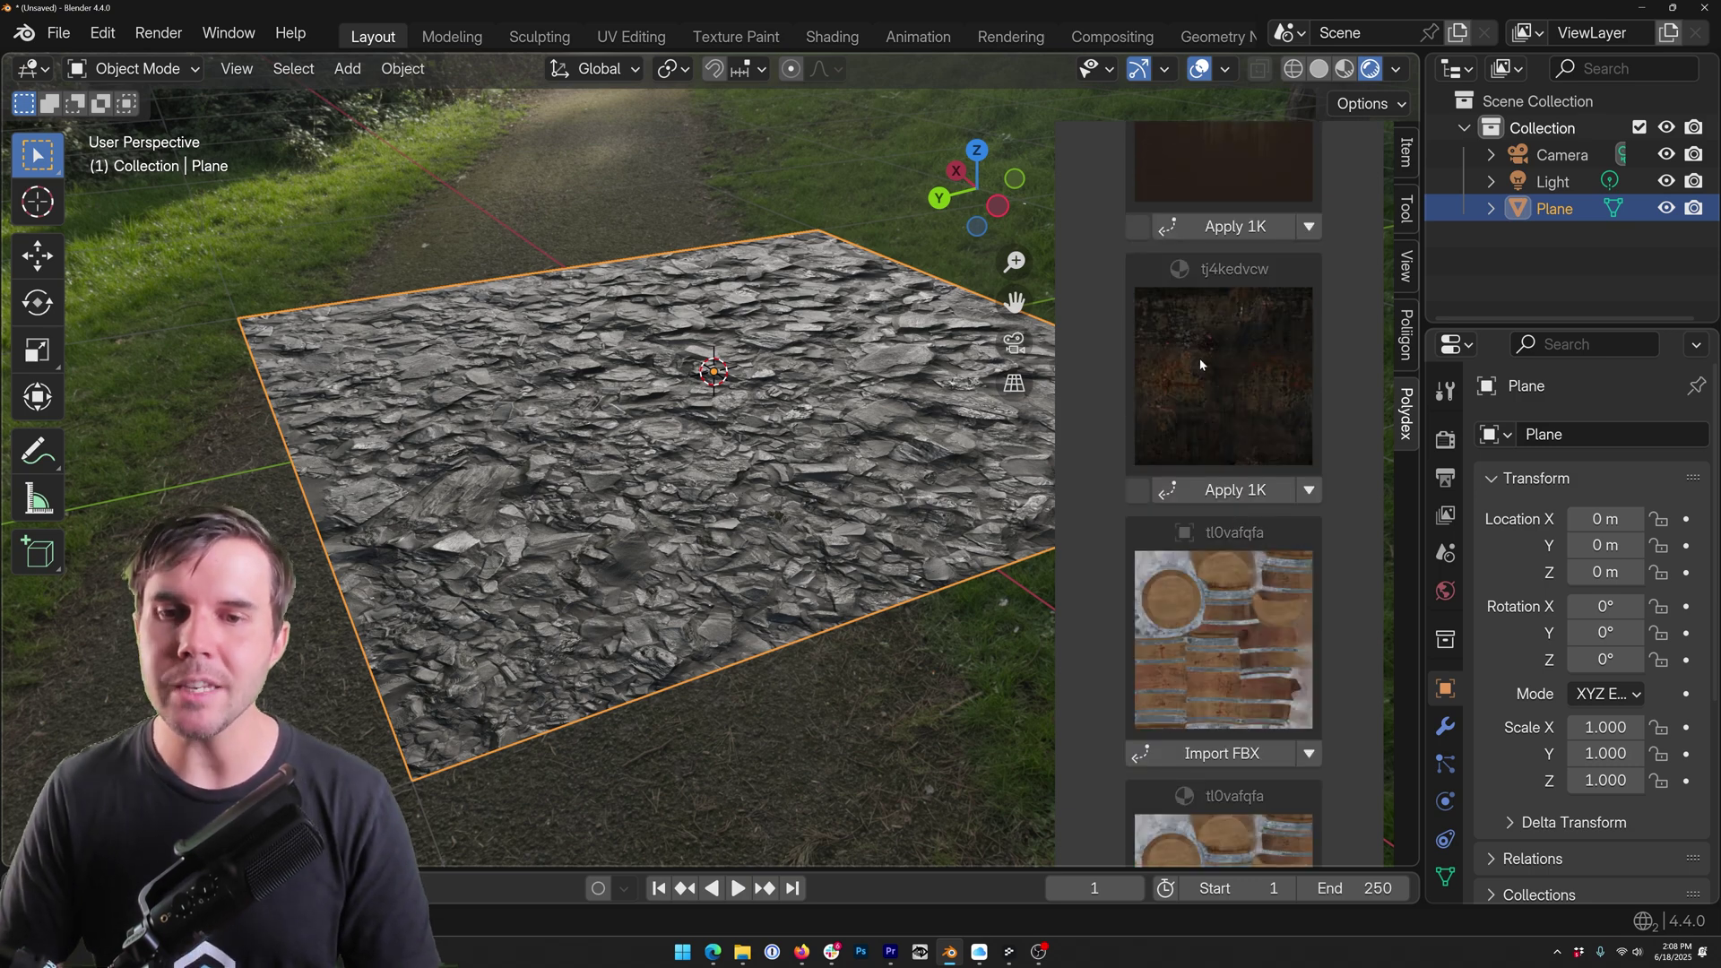
scroll(1232, 413, down, 6)
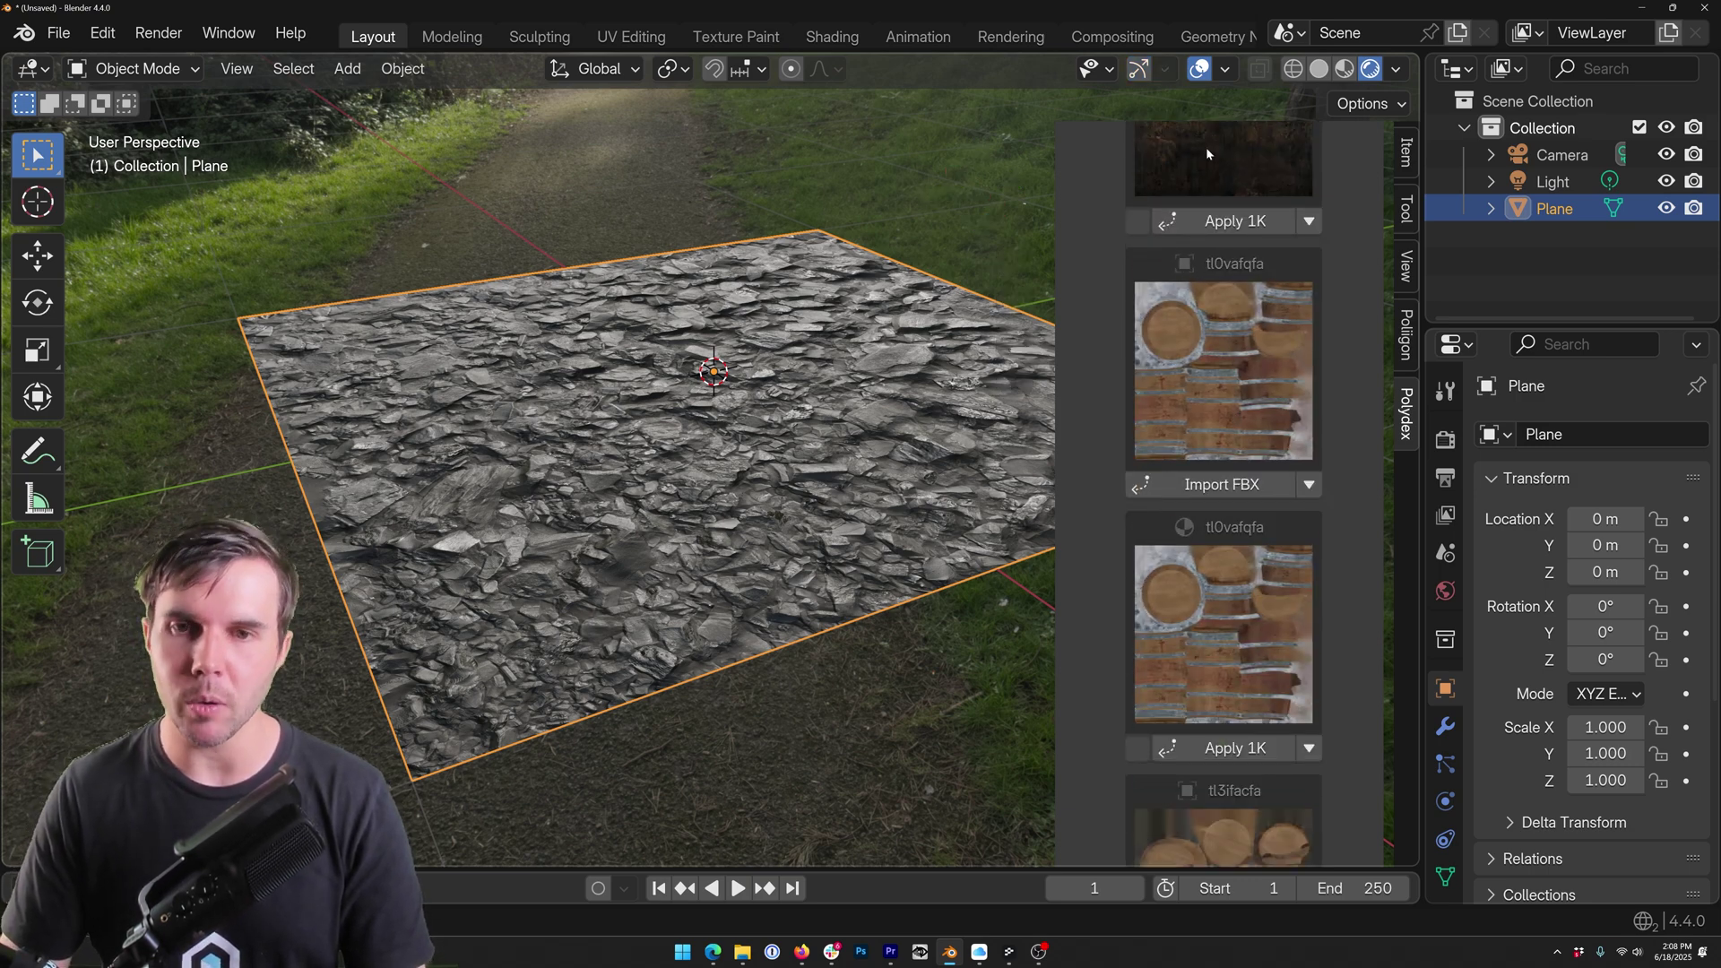
scroll(1231, 453, down, 1)
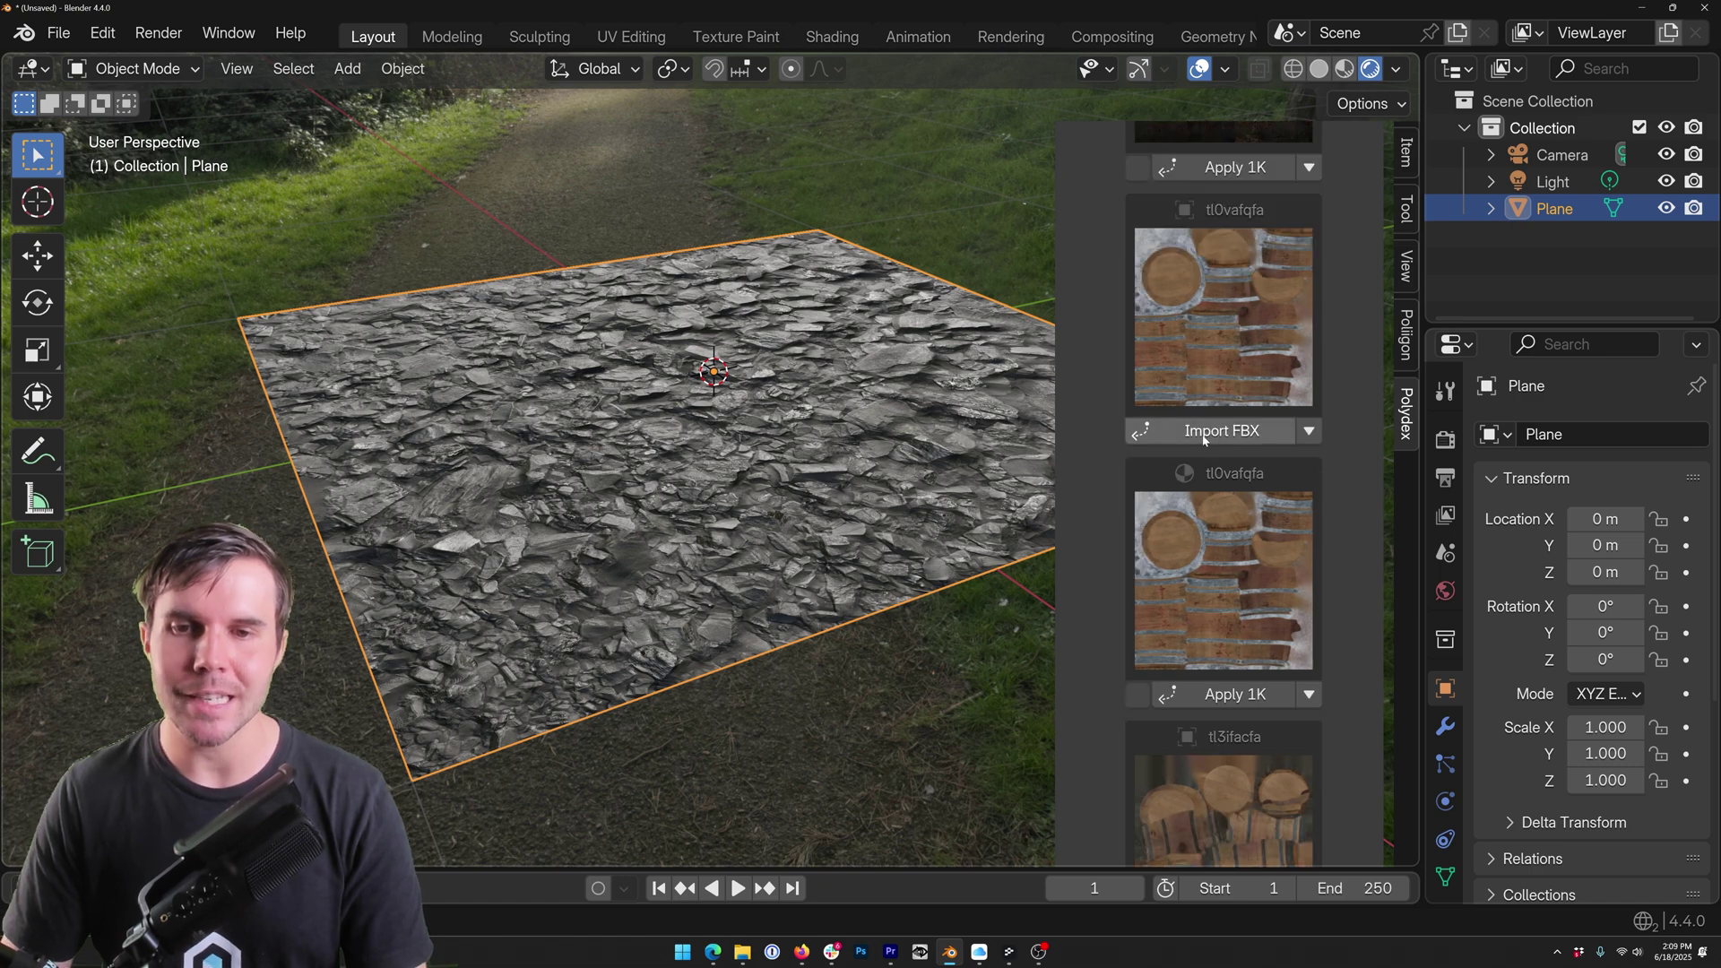
click(1255, 705)
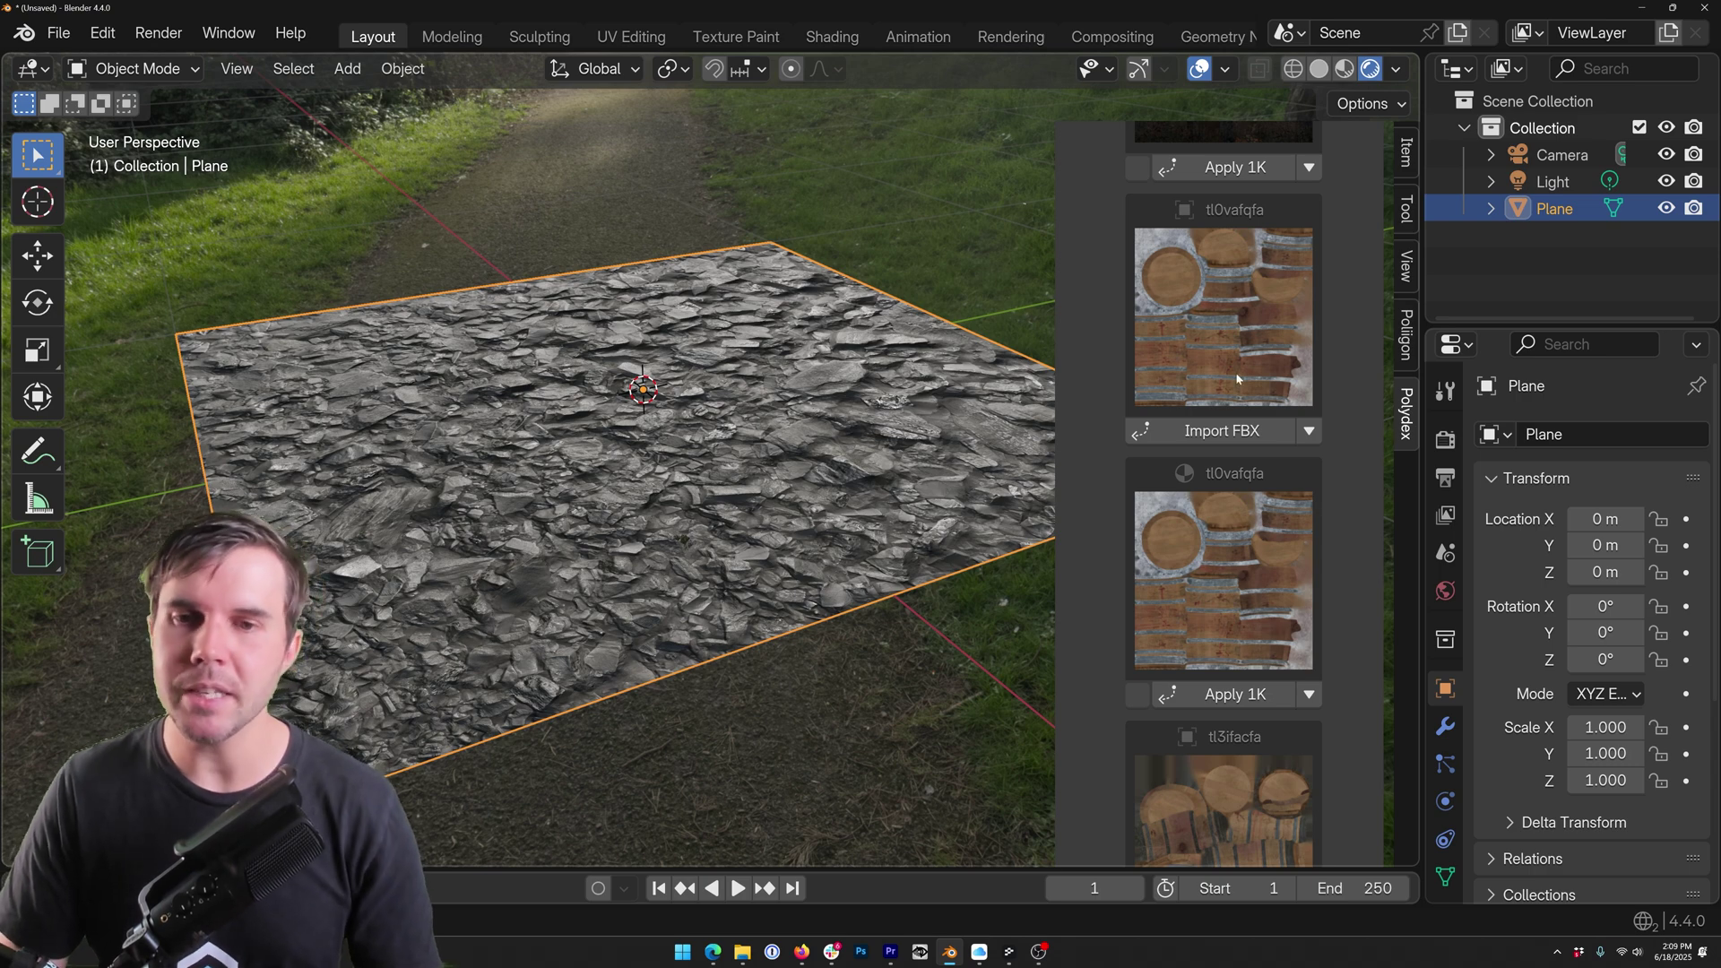
- Import the tl0vafqfa barrel with default settings and apply its 1K wood texture
click(1246, 441)
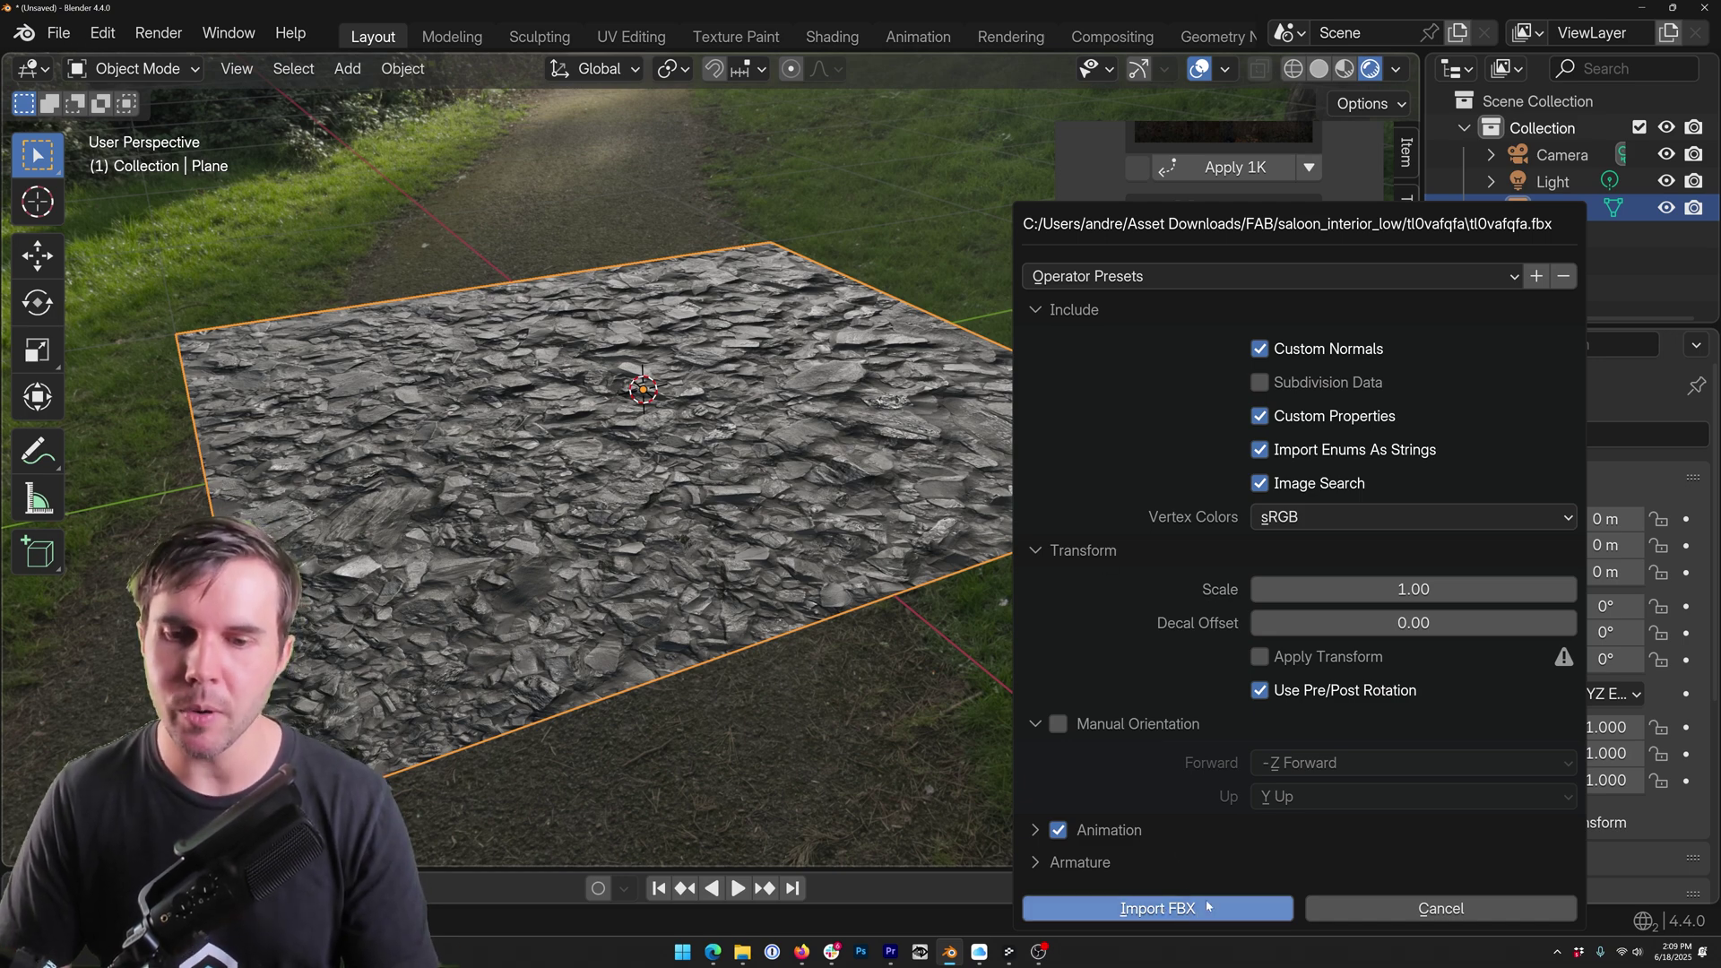
click(1157, 908)
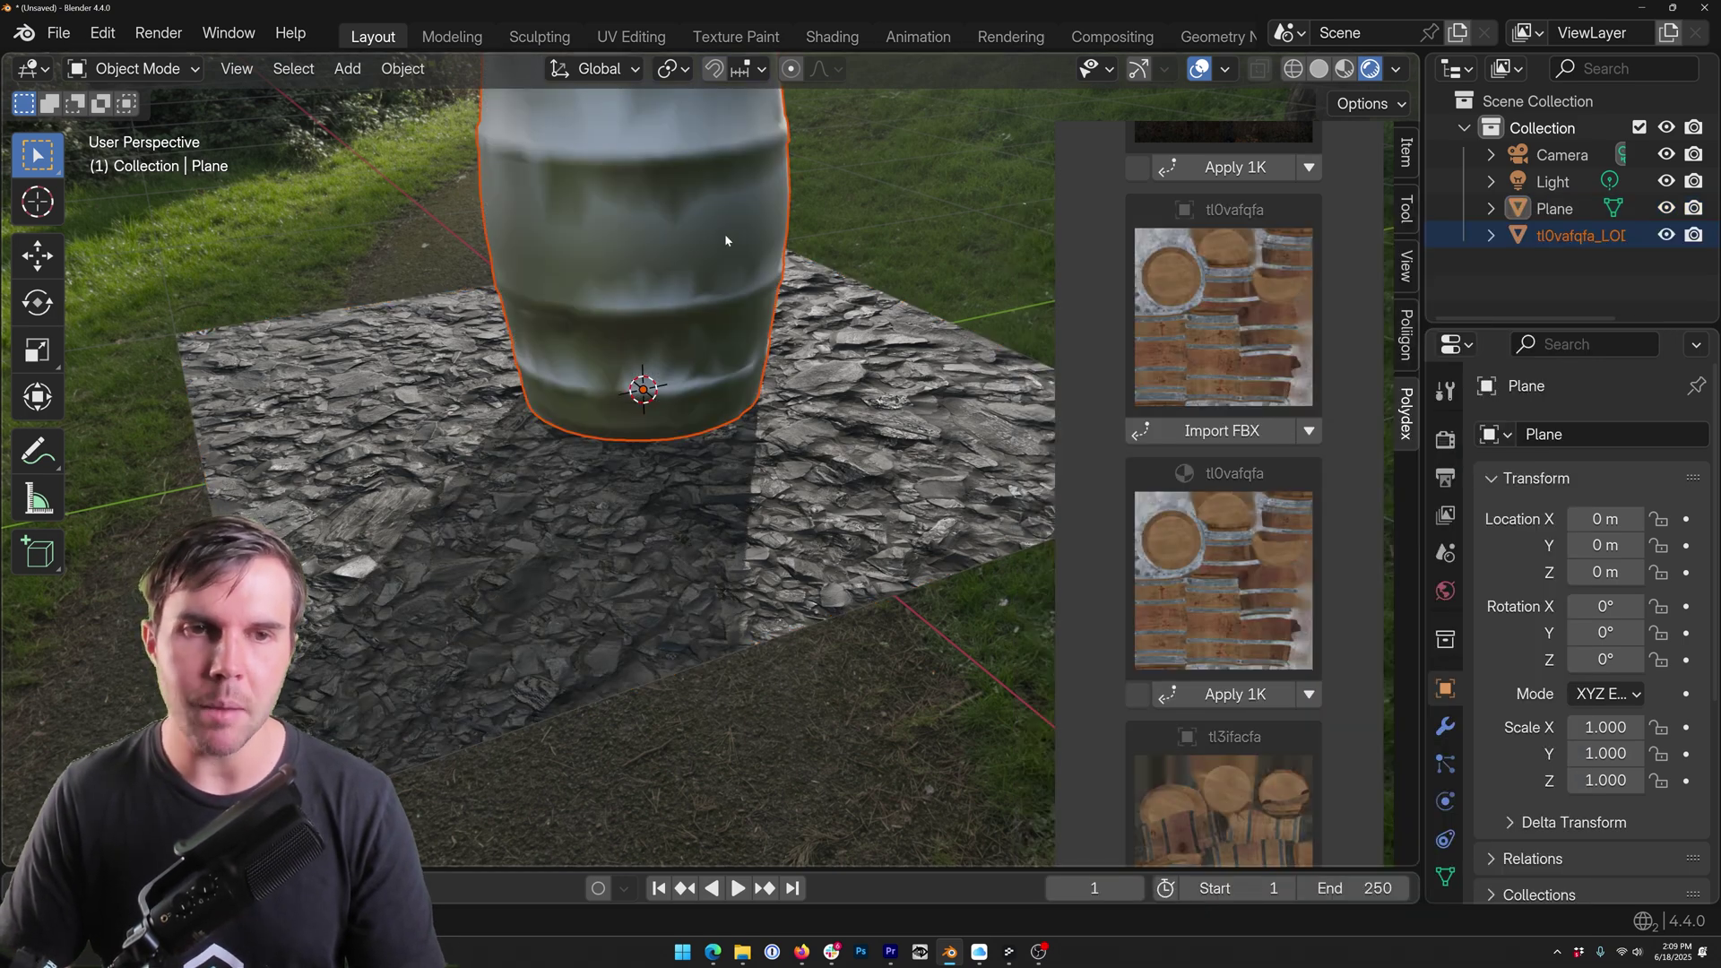
scroll(724, 233, down, 3)
scroll(757, 246, up, 2)
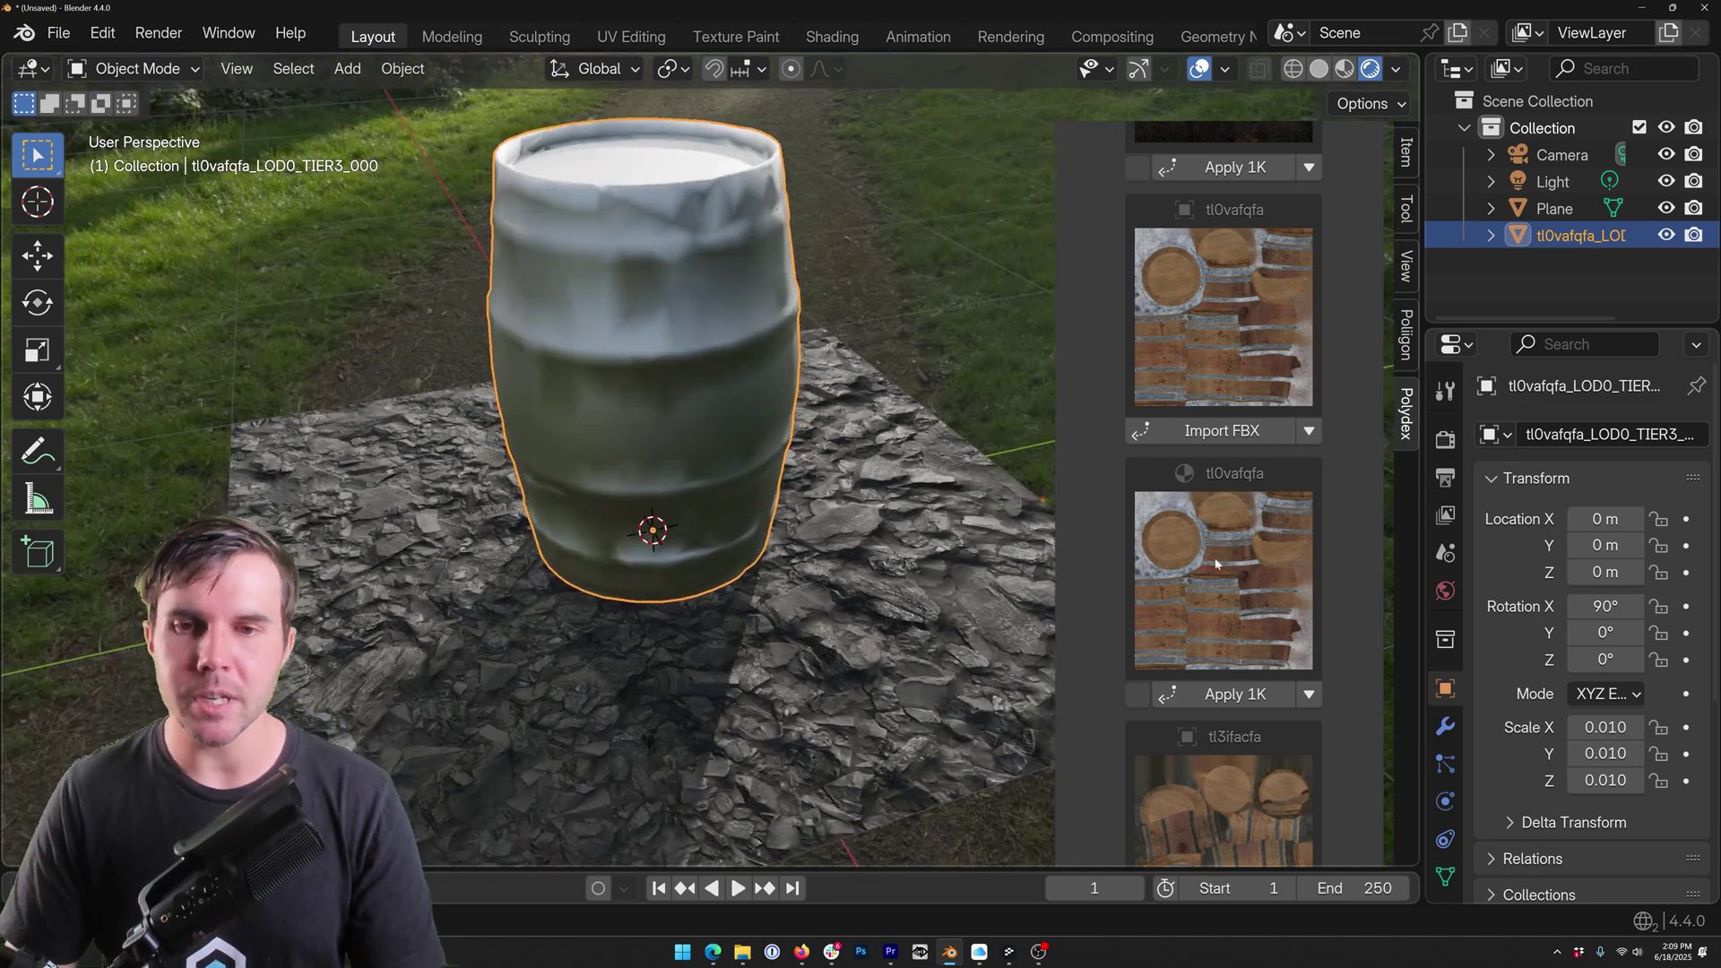
scroll(1221, 511, down, 1)
click(1236, 640)
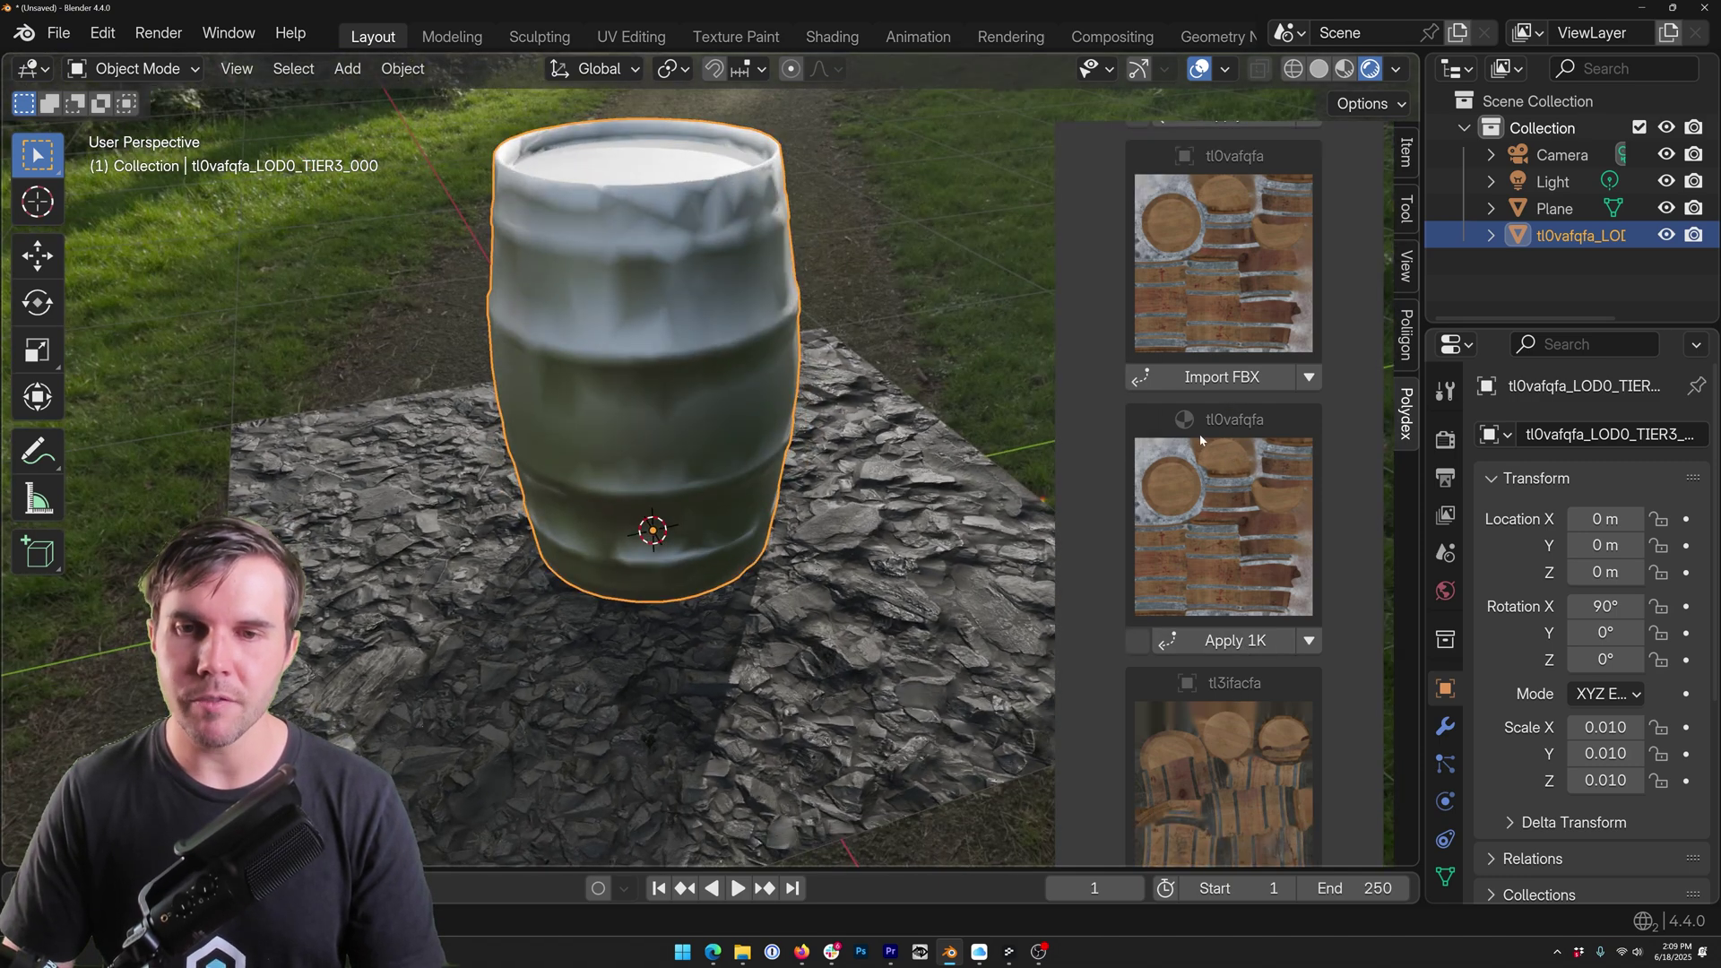
- Import the tl3ifacfa barrel and apply its 1K wooden texture
scroll(1237, 515, down, 8)
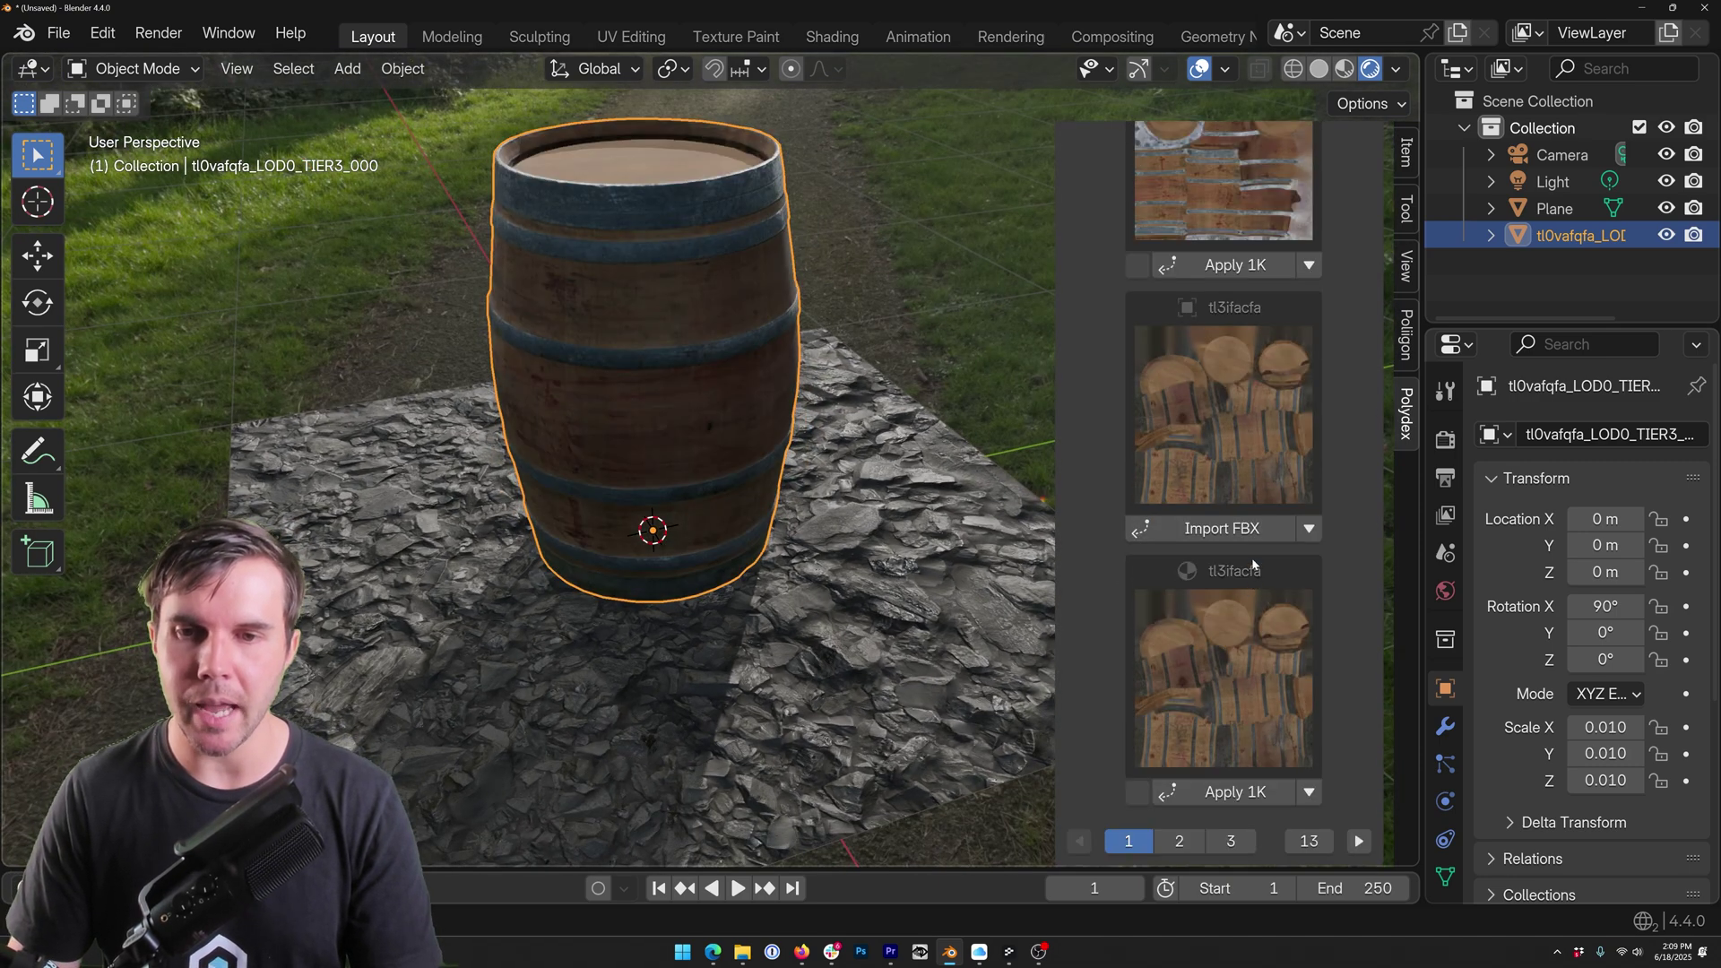
click(1242, 516)
click(1157, 908)
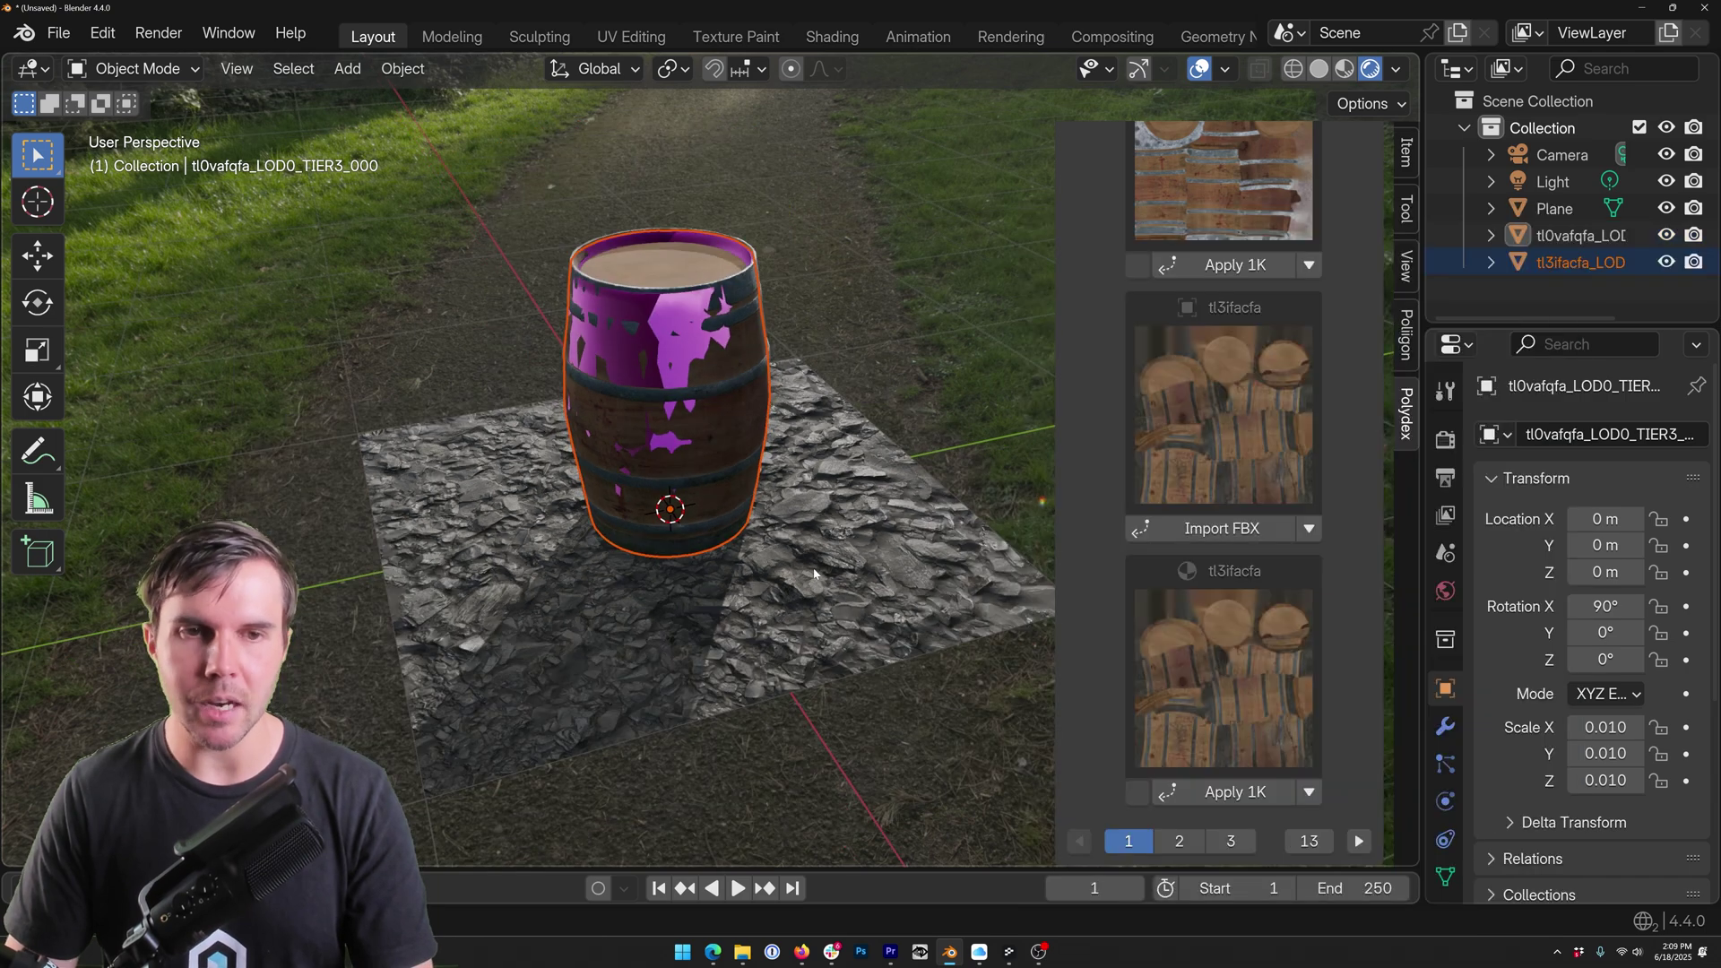
click(1197, 789)
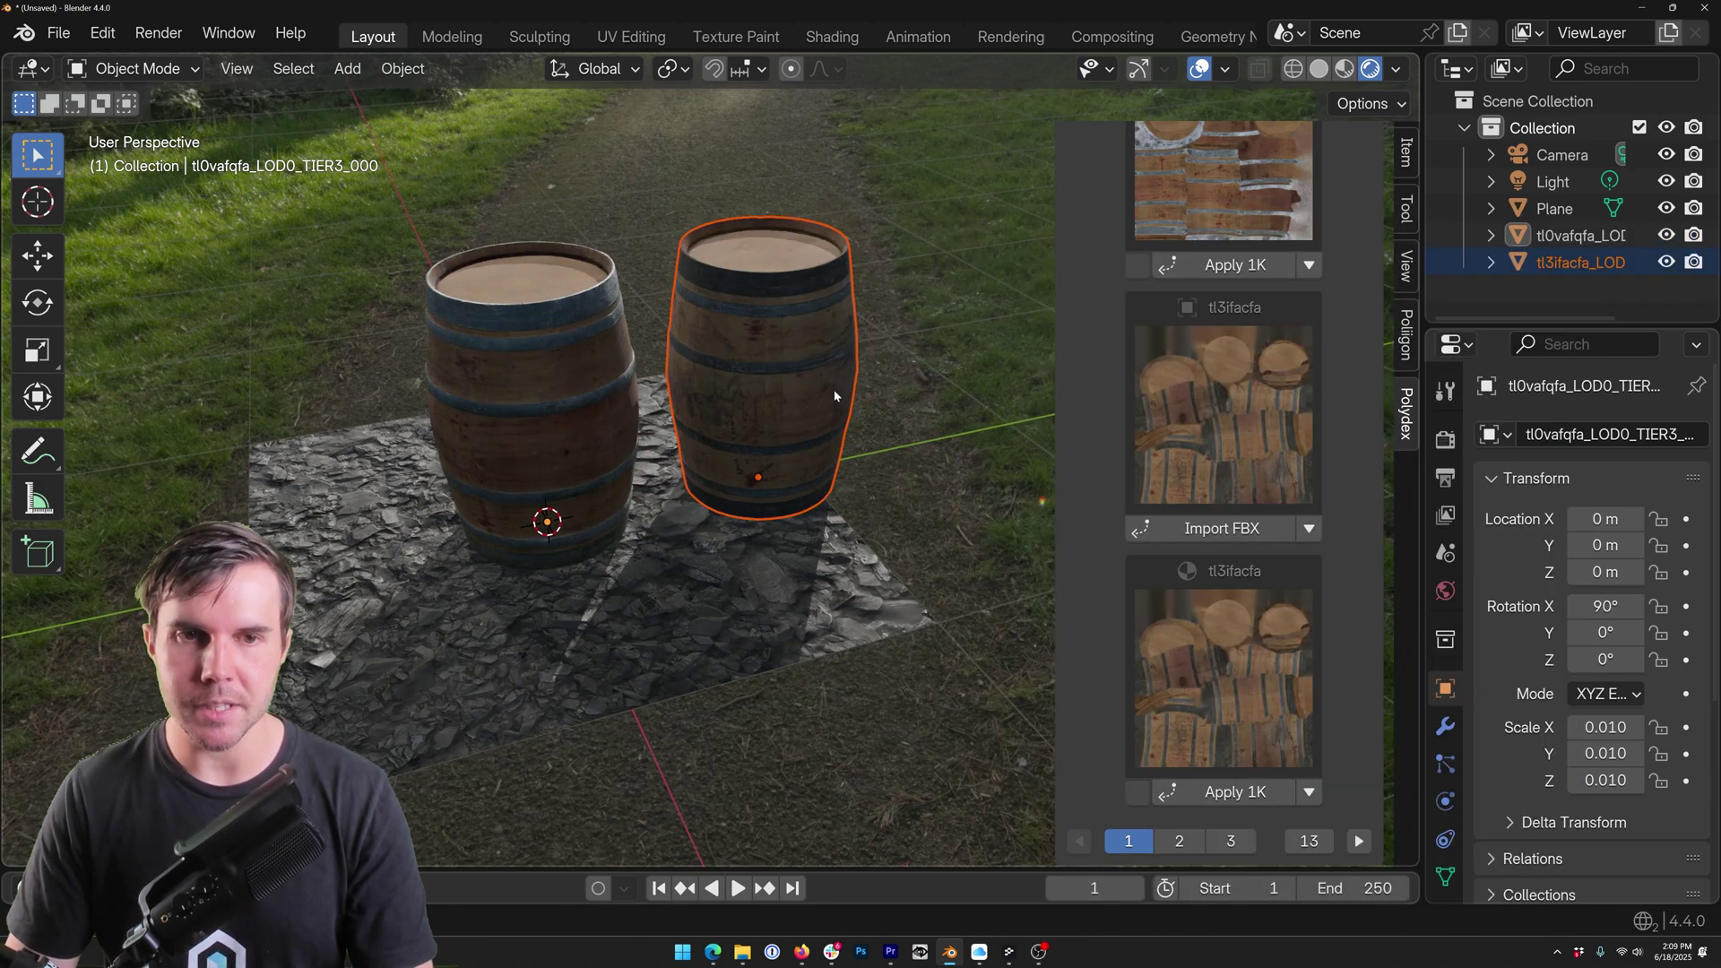
- Import the tmgmfeefa barrel from the second page of assets
click(1180, 841)
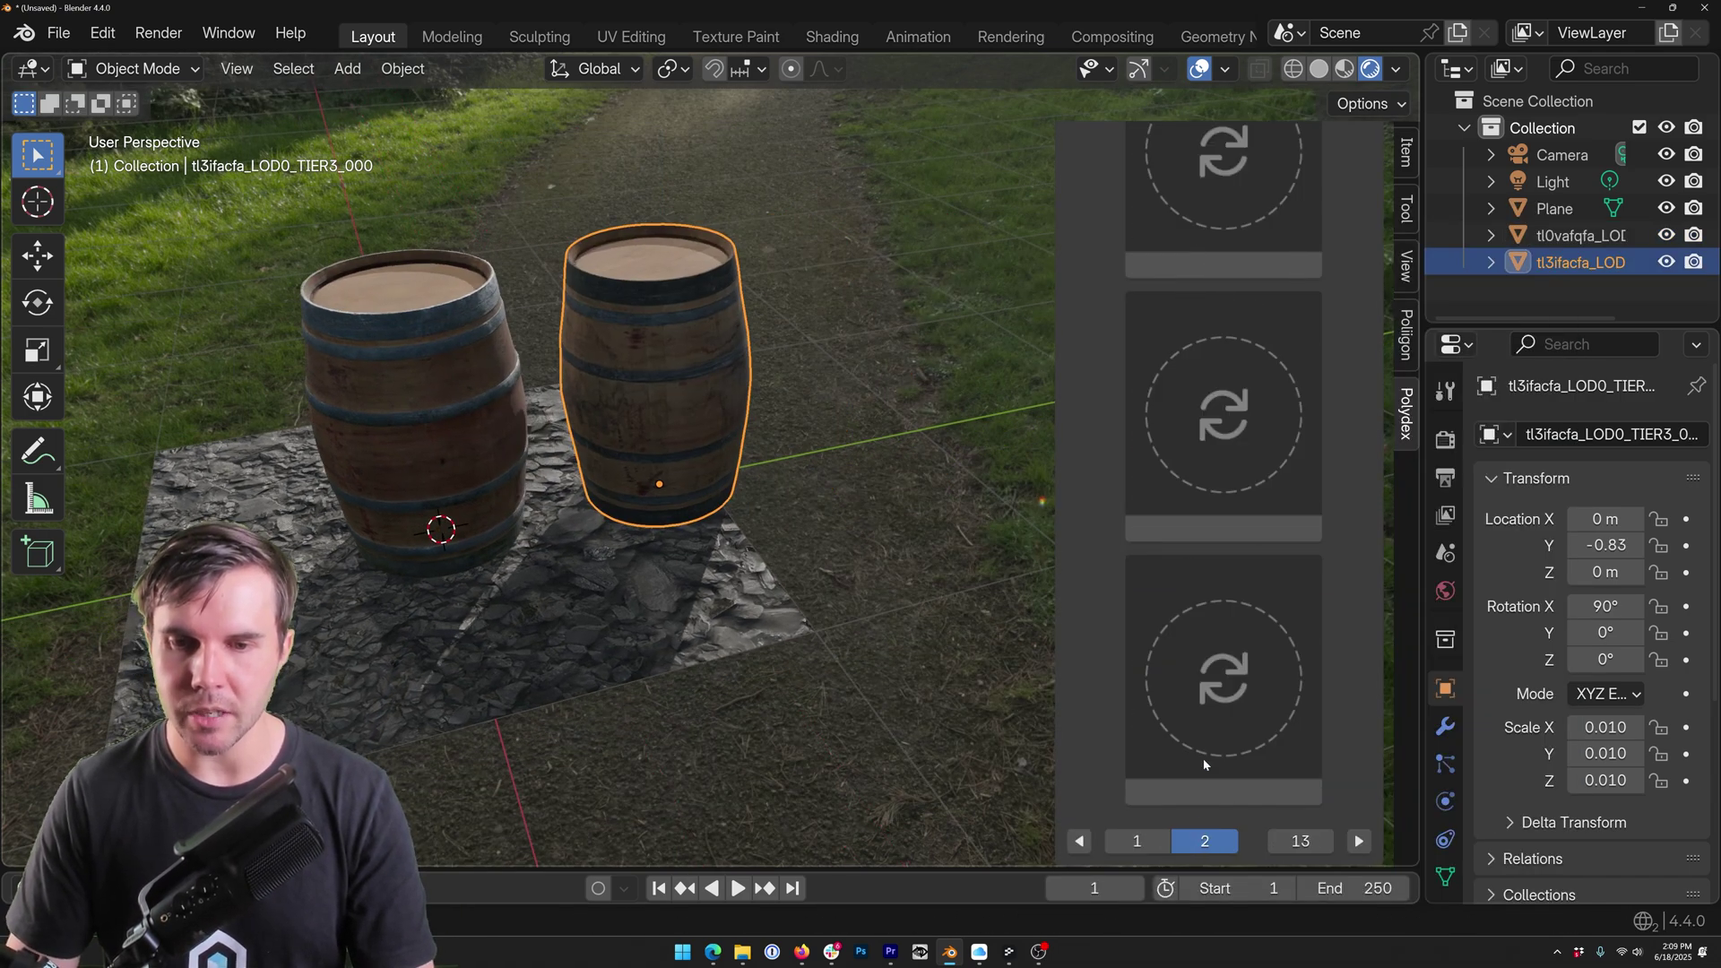
scroll(1224, 538, up, 3)
click(1221, 399)
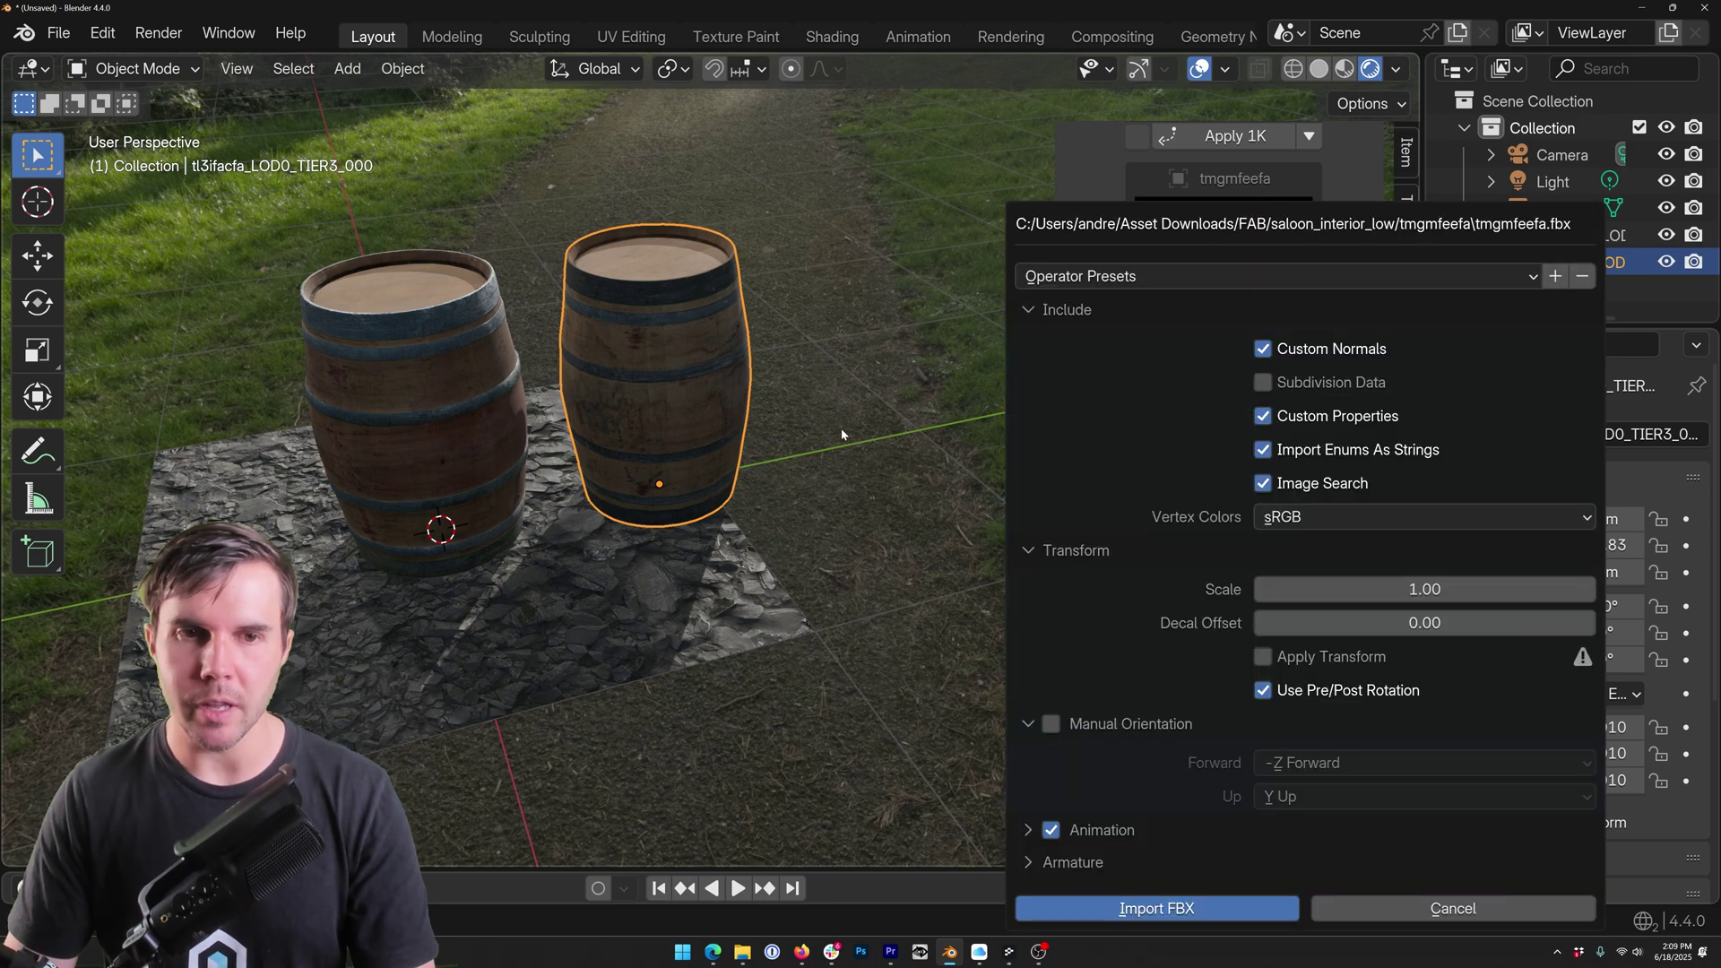
click(1155, 907)
- Move the small barrel beside the second one, scale it by 2, and deselect all
key(g)
click(911, 484)
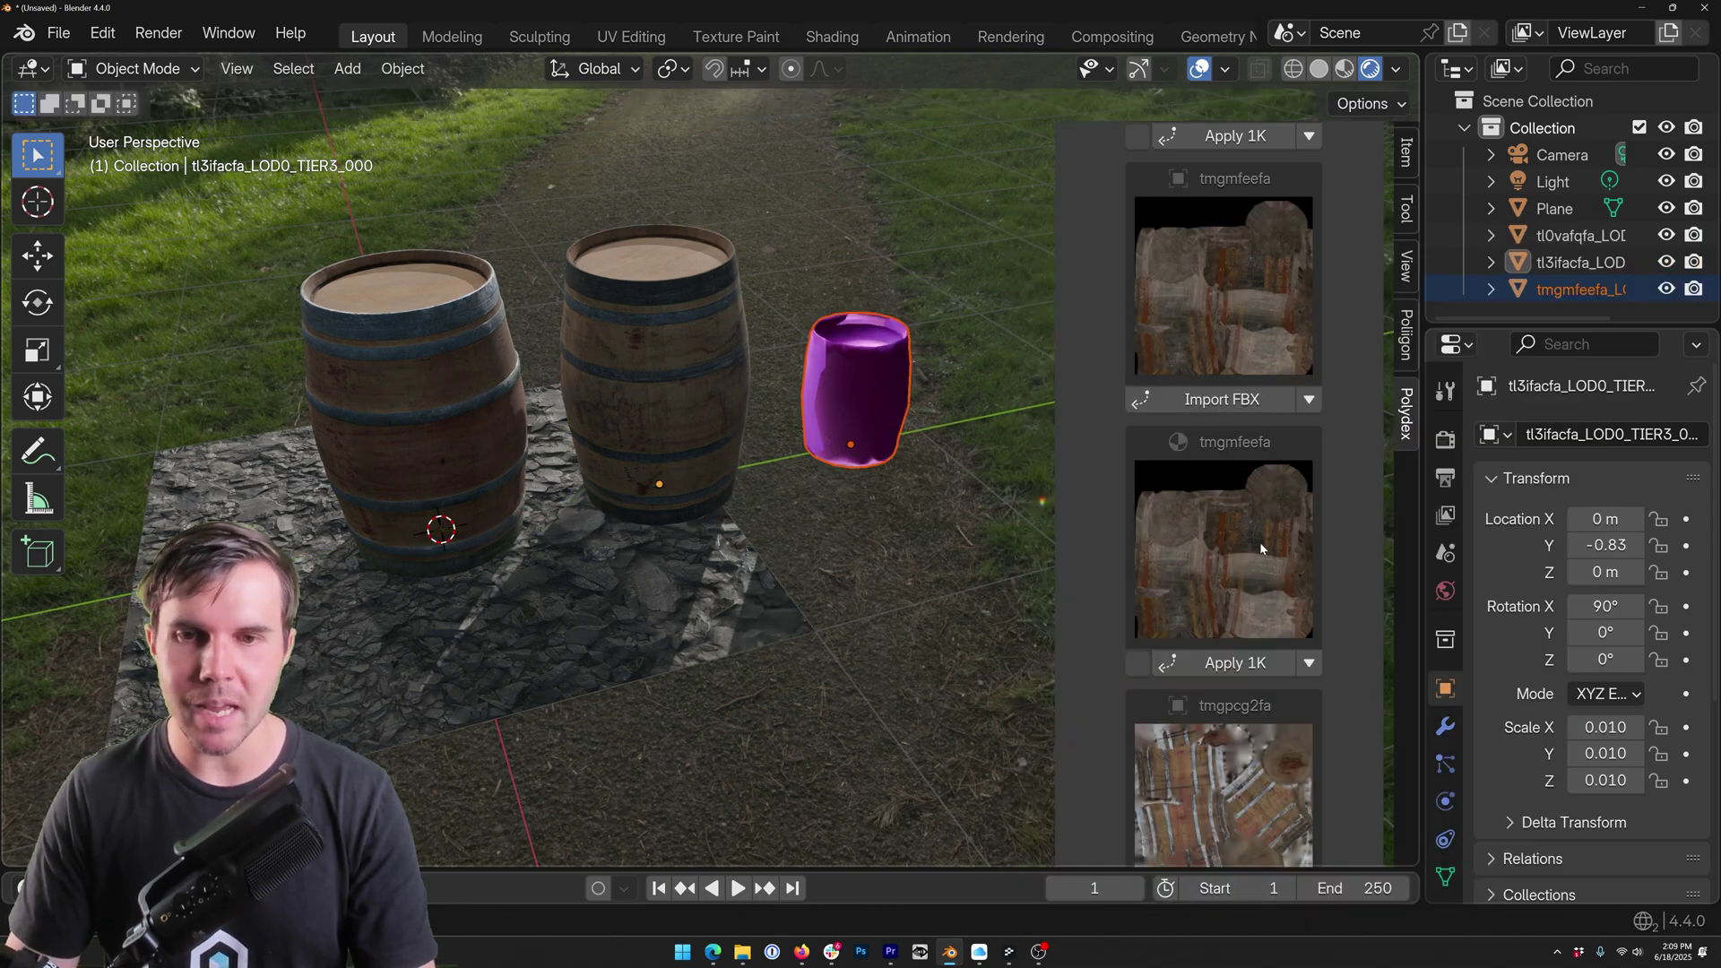
key(s)
key(2)
key(Return)
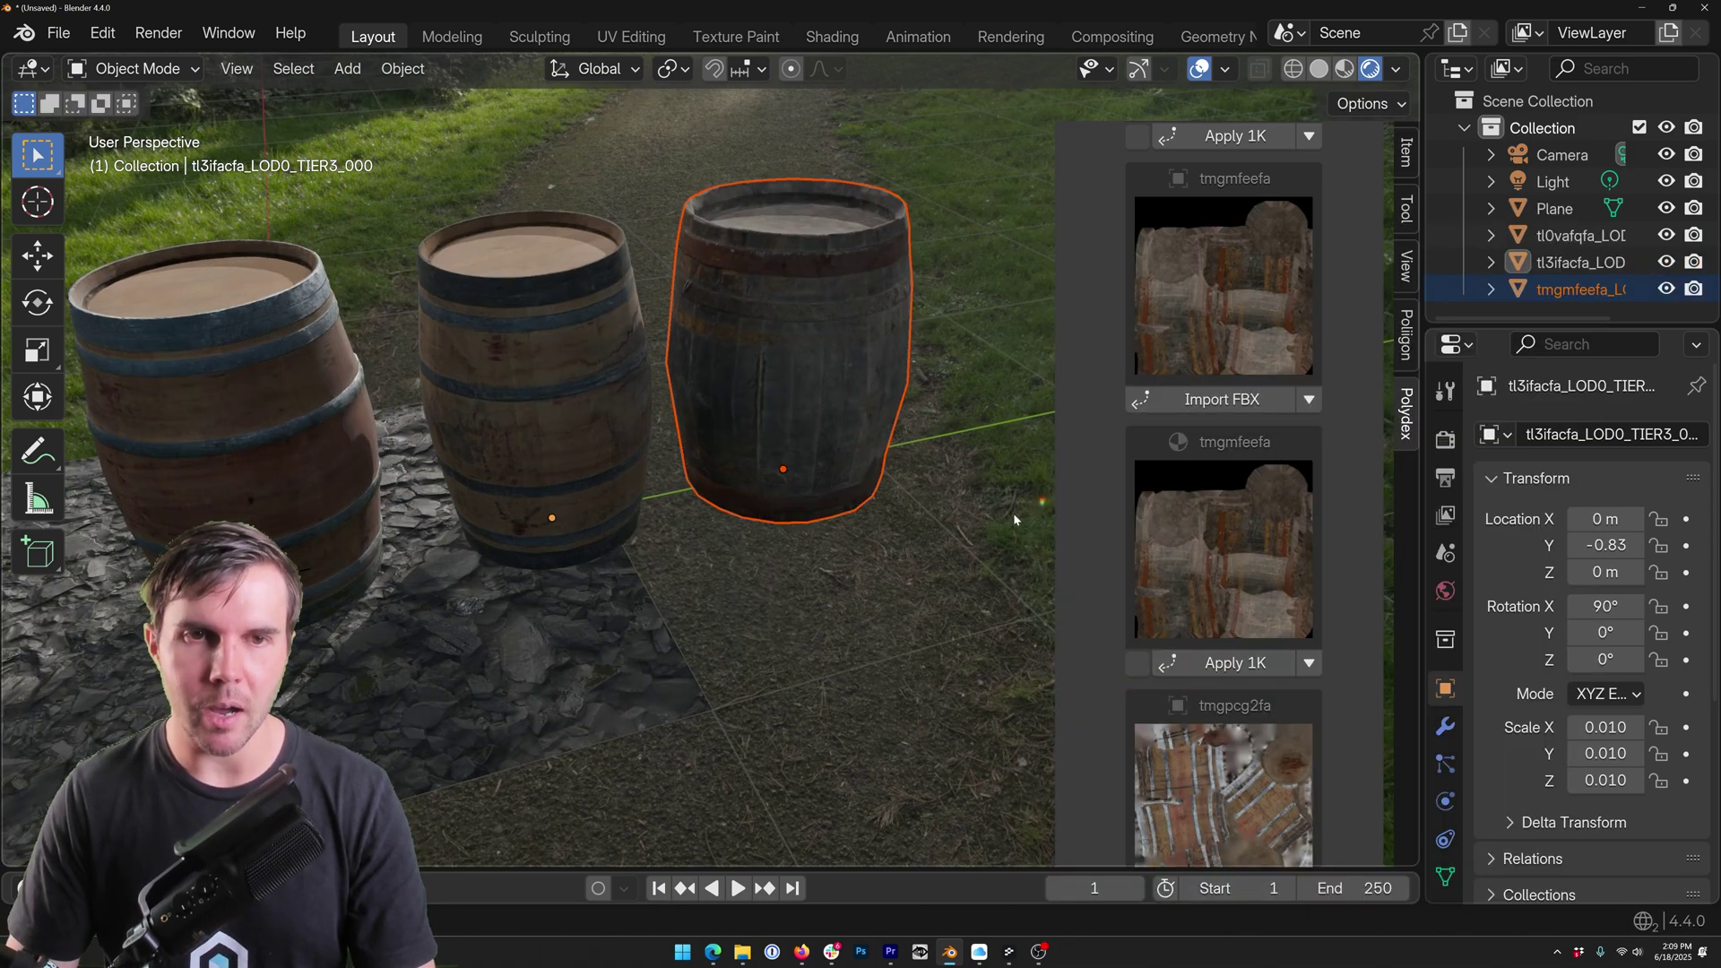
key(alt+a)
scroll(852, 538, down, 3)
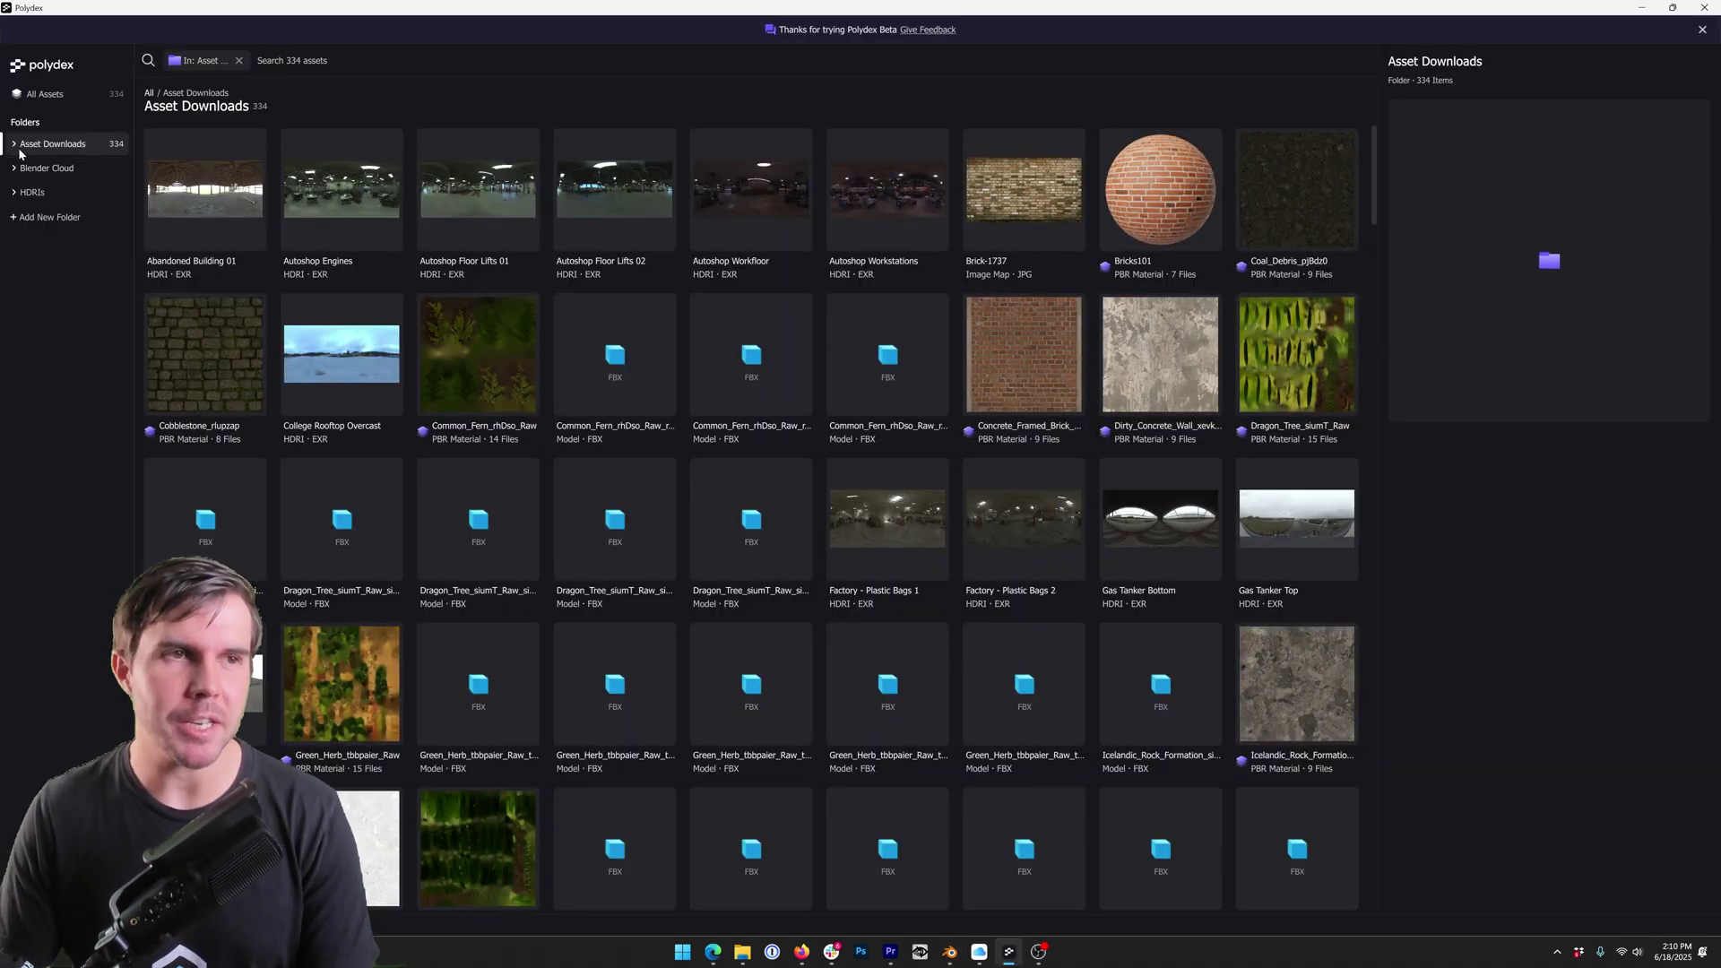
- Browse the Blender Cloud folder's assets by scrolling through the grid
click(40, 168)
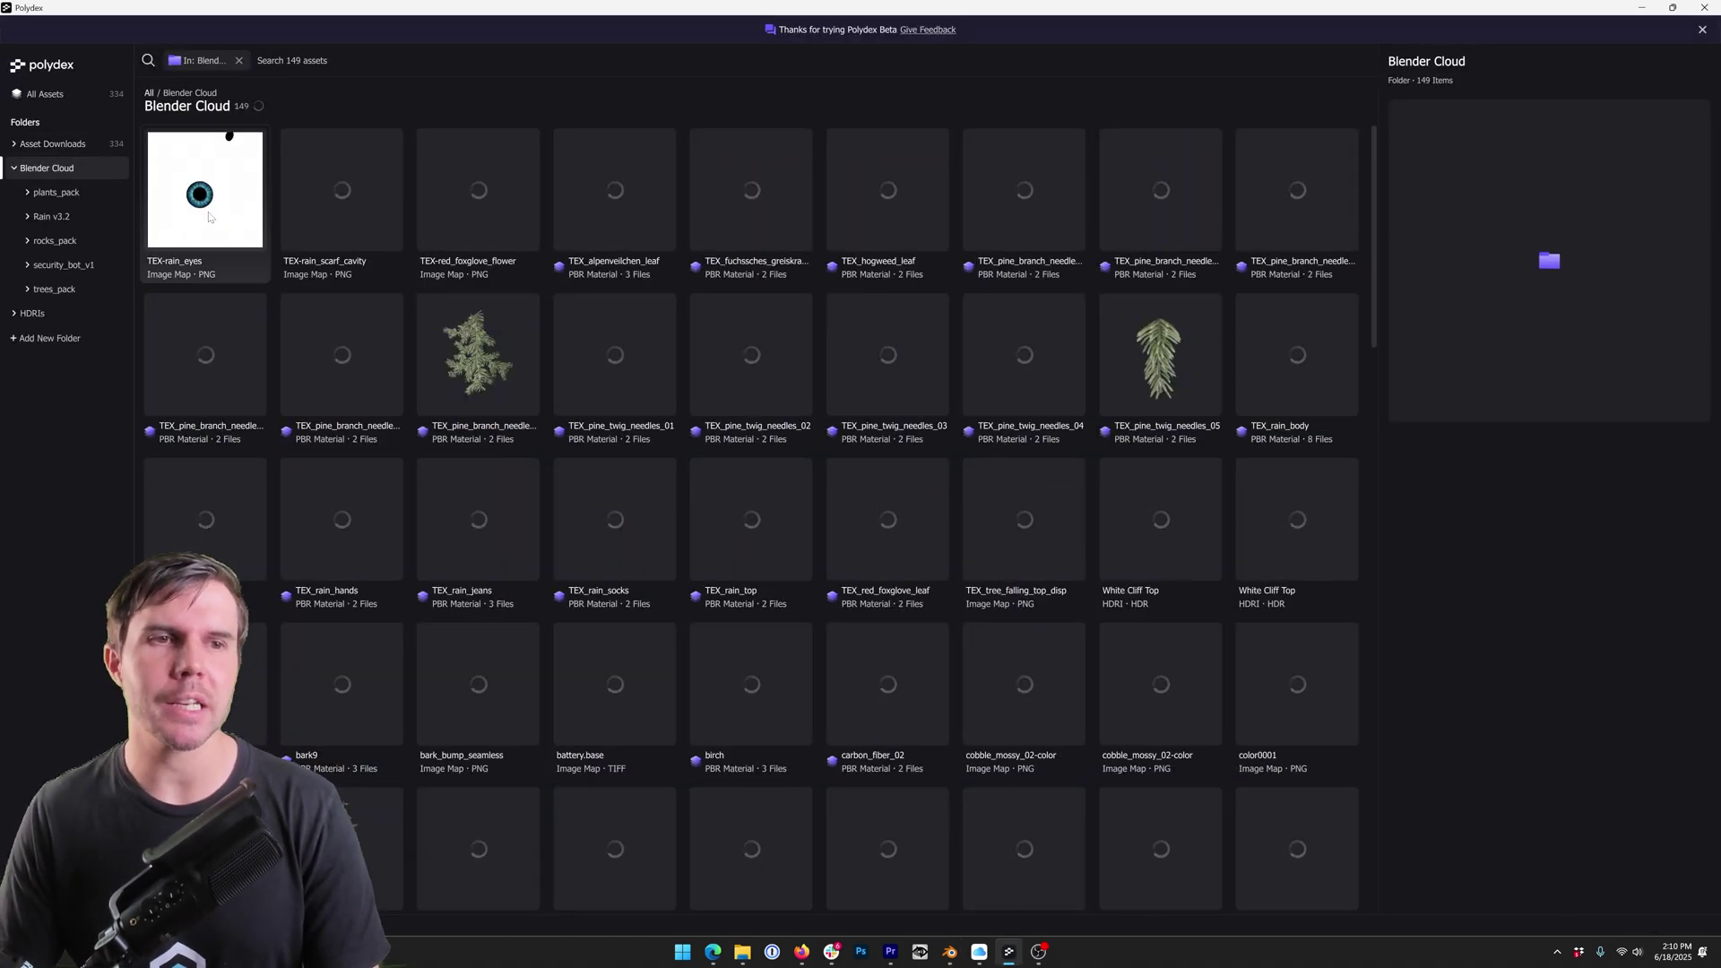
scroll(906, 453, down, 6)
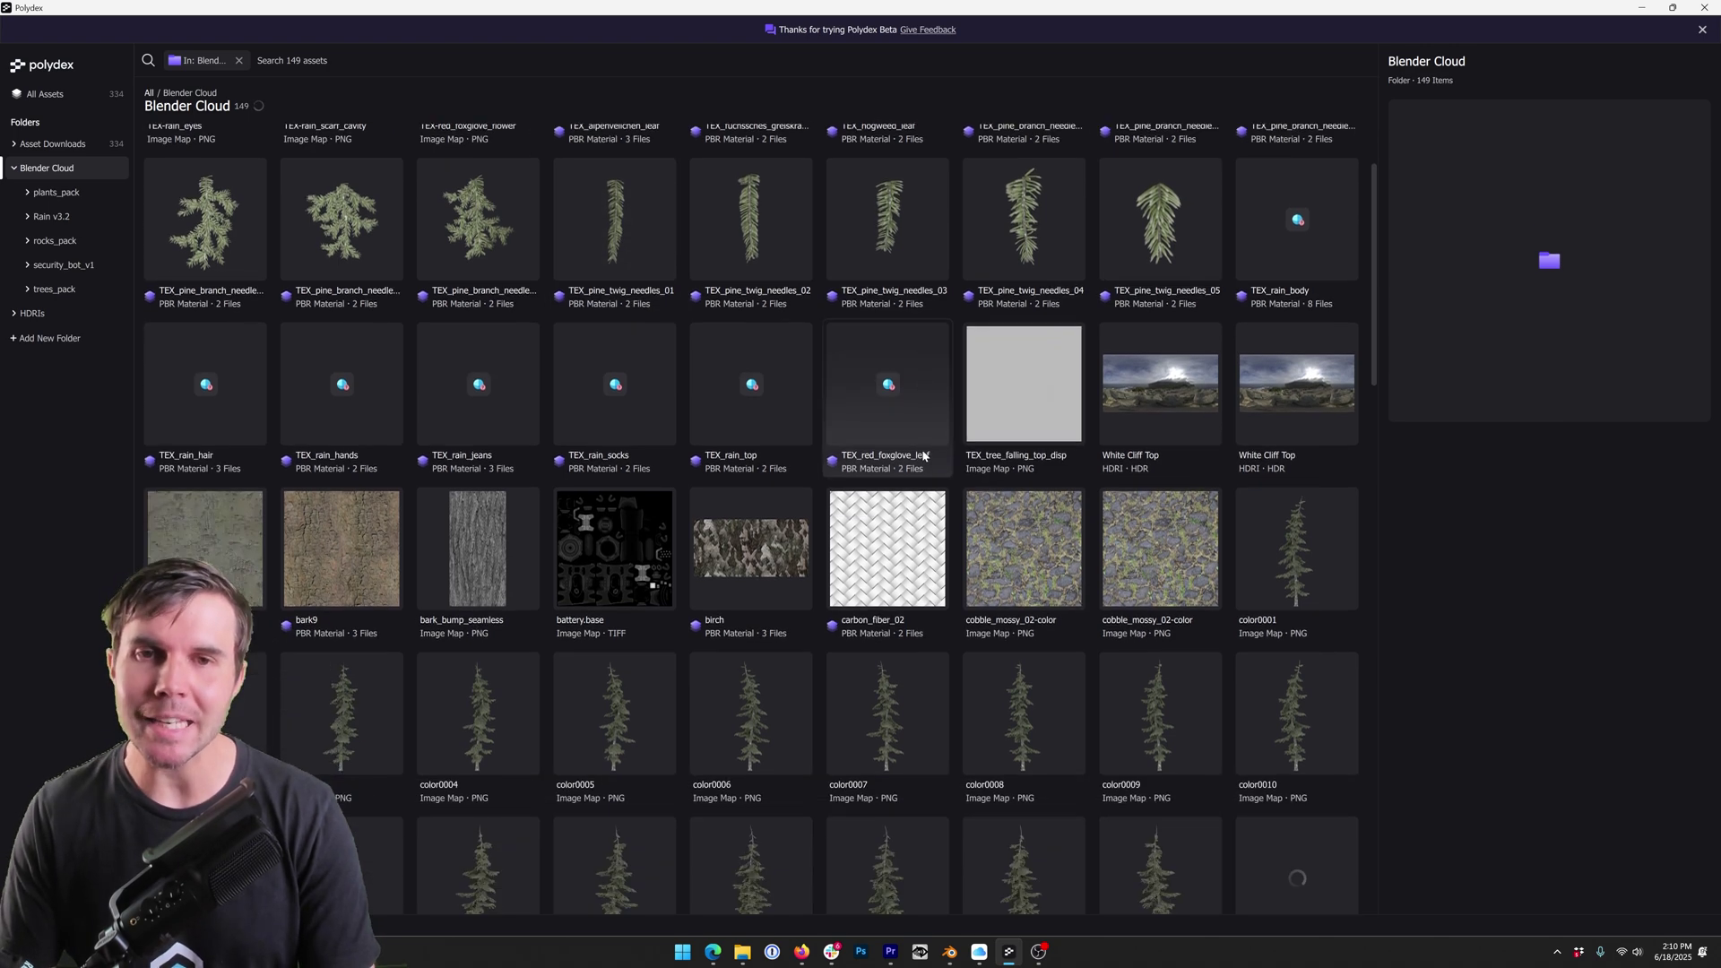
scroll(906, 453, up, 6)
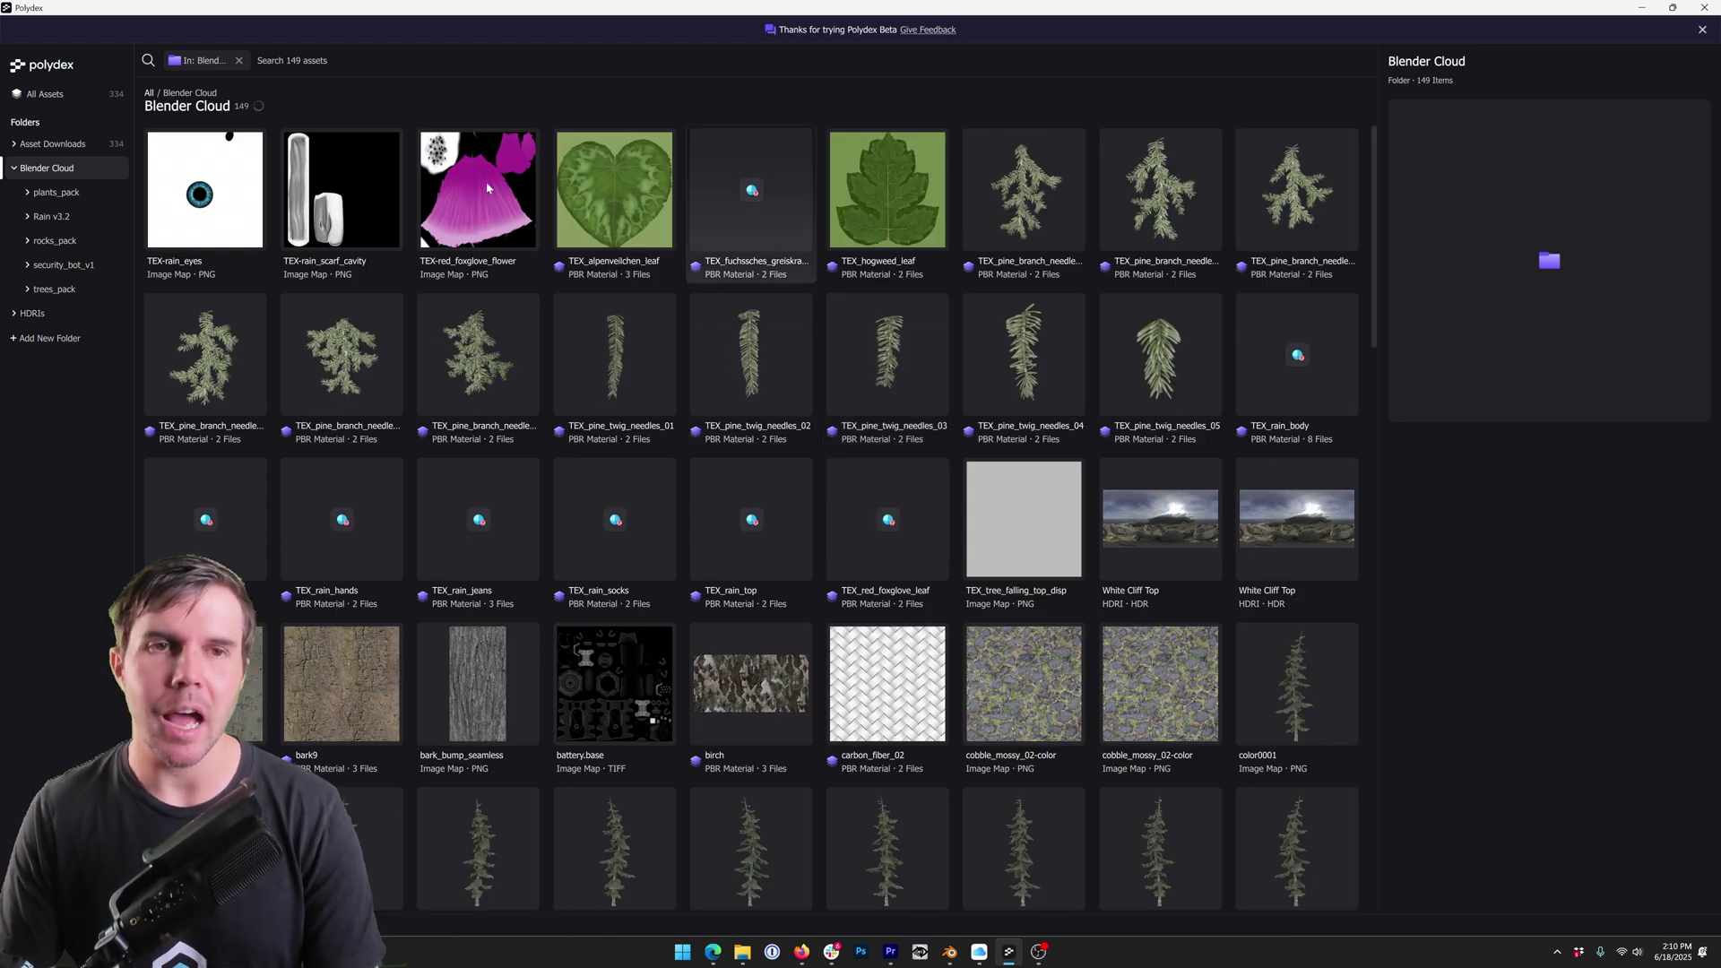
scroll(666, 391, down, 5)
scroll(667, 391, up, 5)
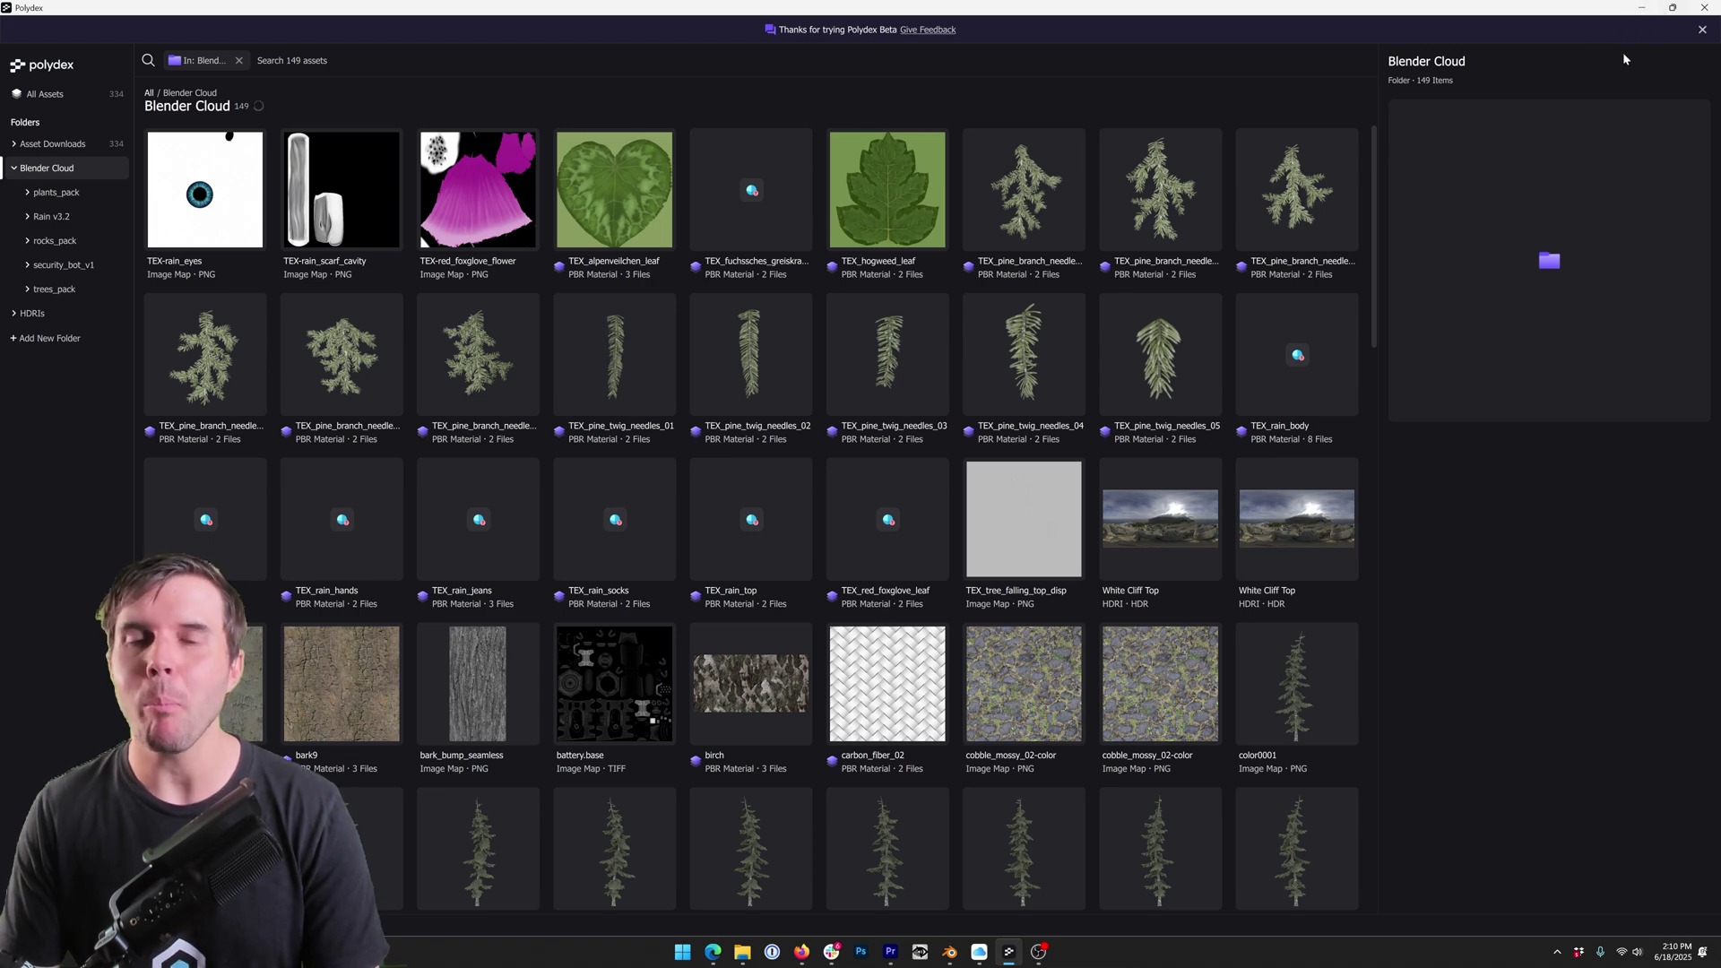
- Hide Polydex to the background, then reopen it from the taskbar on All Assets
click(1704, 7)
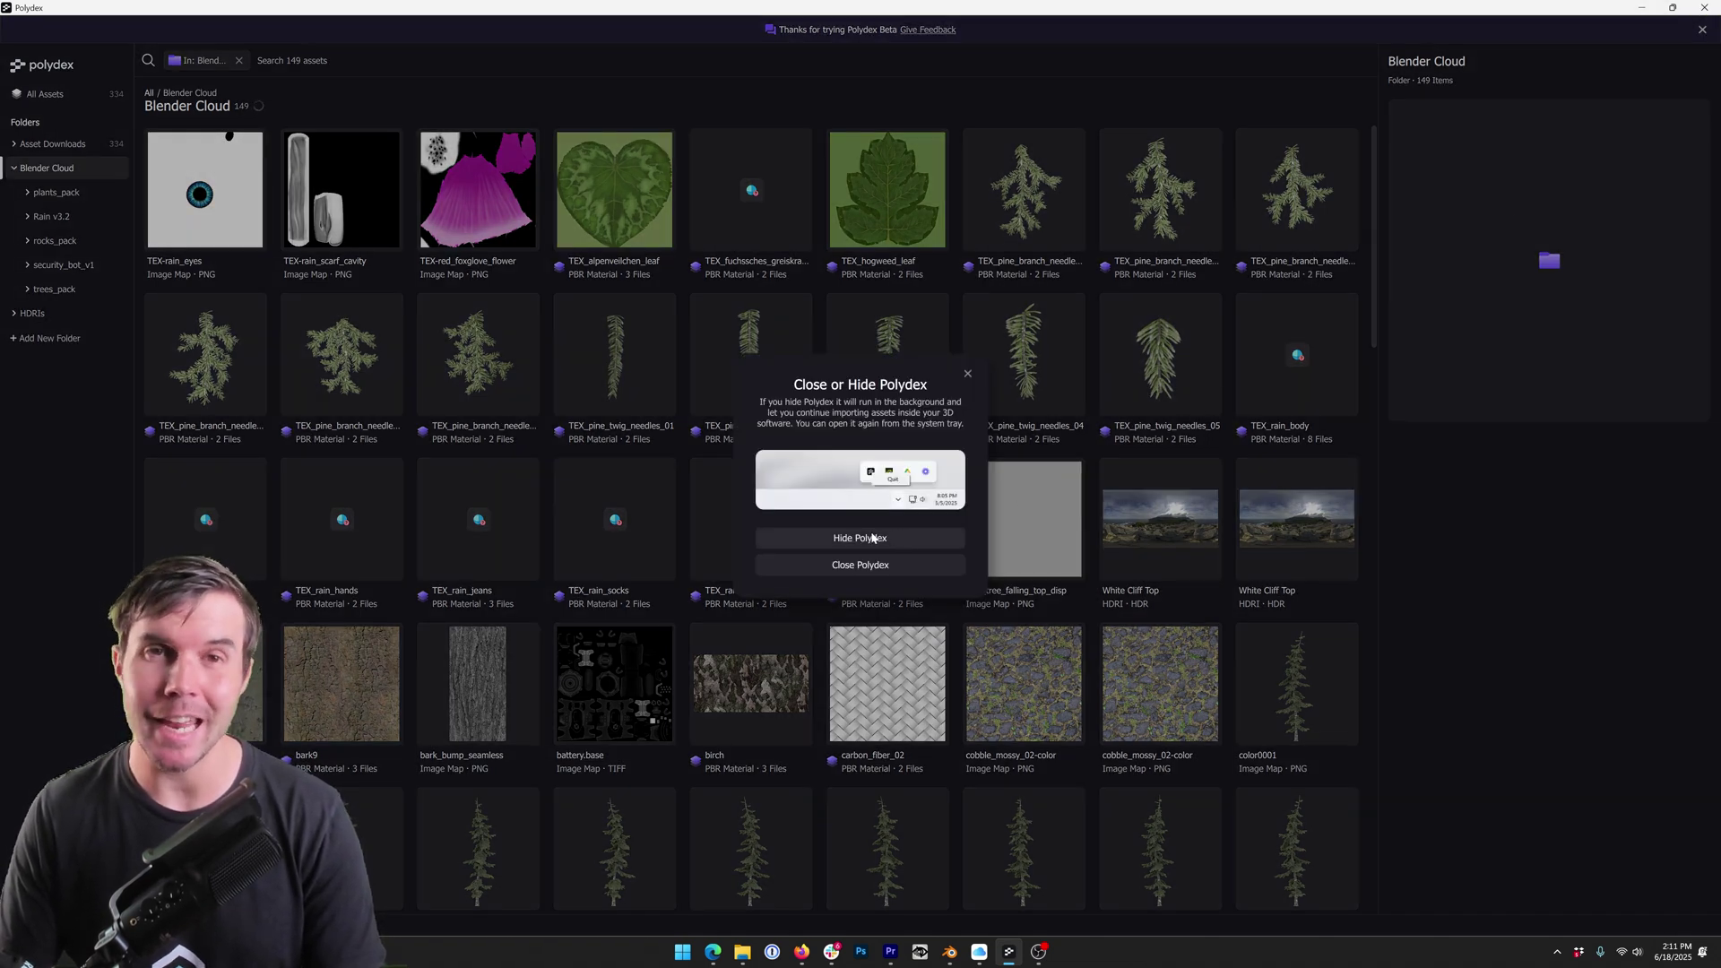
click(878, 537)
click(1006, 954)
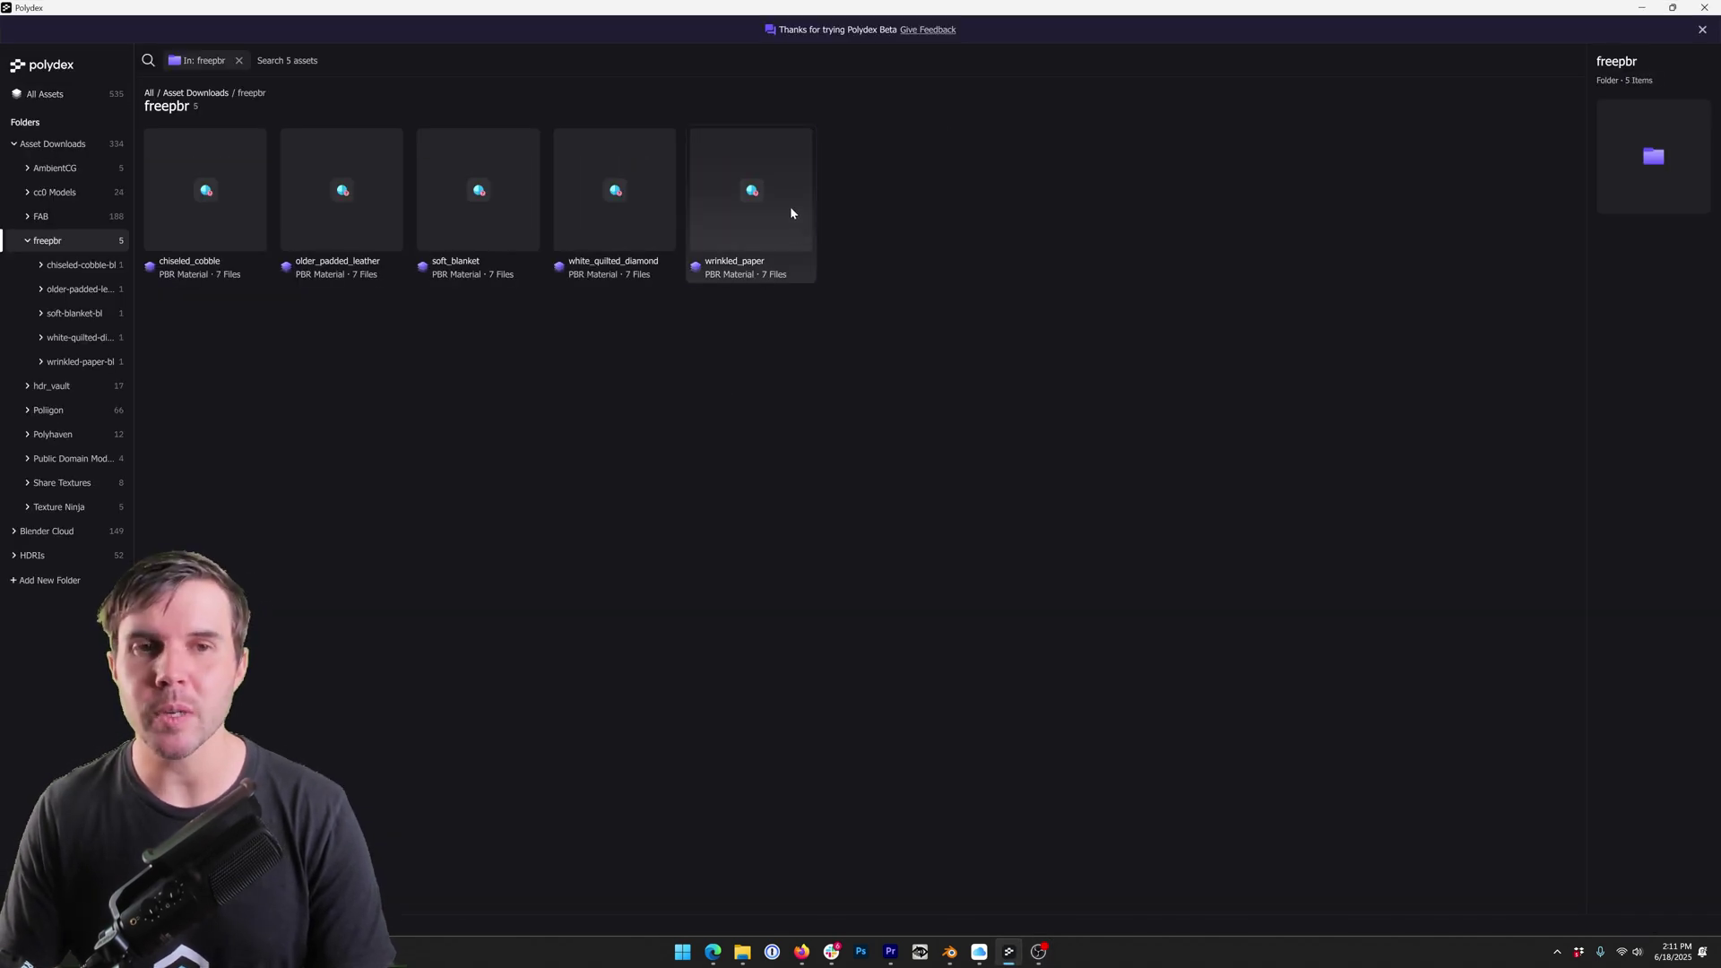
- Show the wrinkled_paper material's details in a wider panel with a sphere preview
click(791, 213)
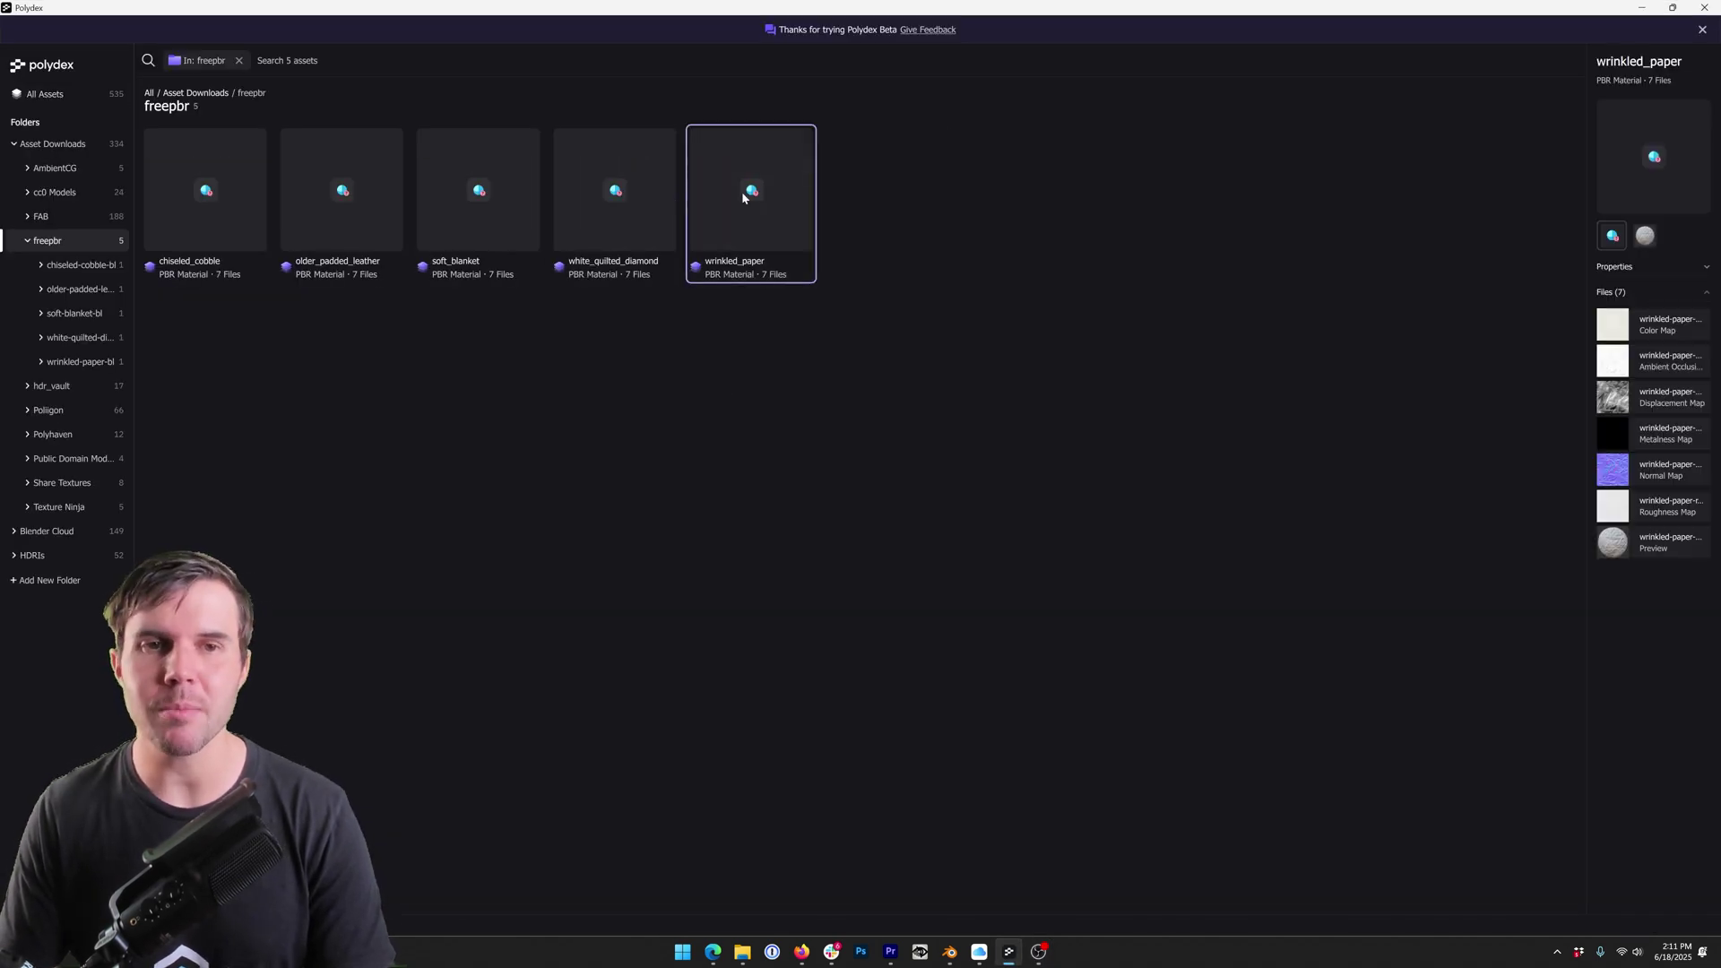
drag(1587, 222, 1321, 235)
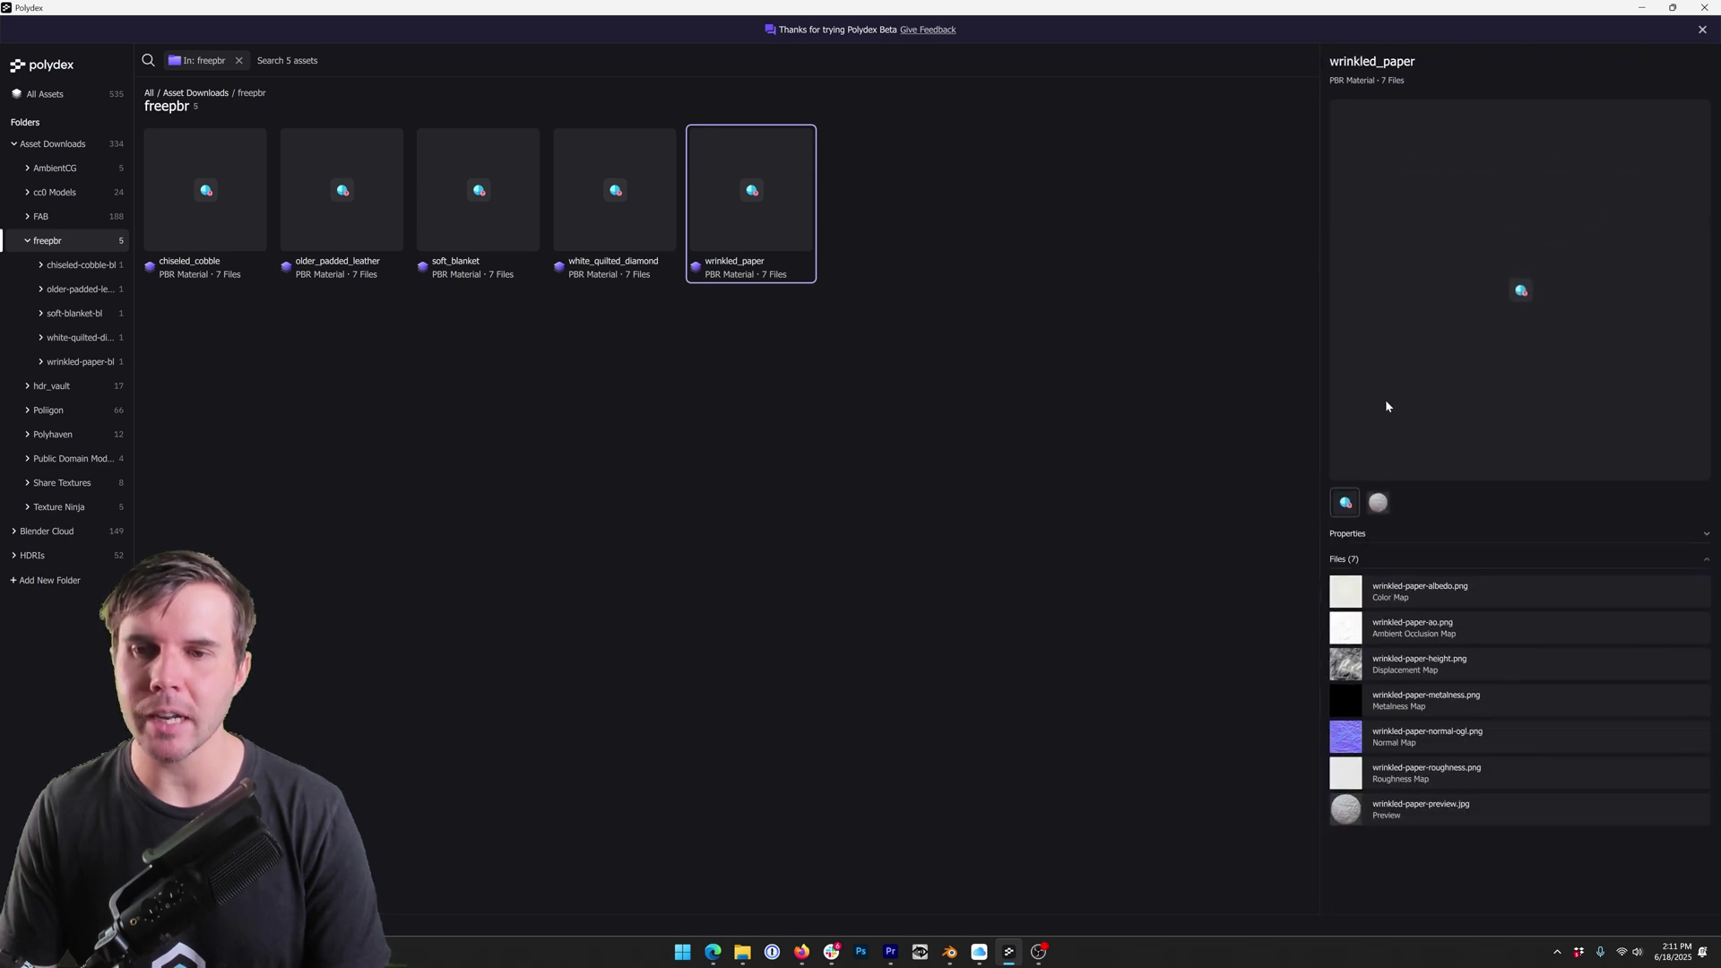
click(1378, 502)
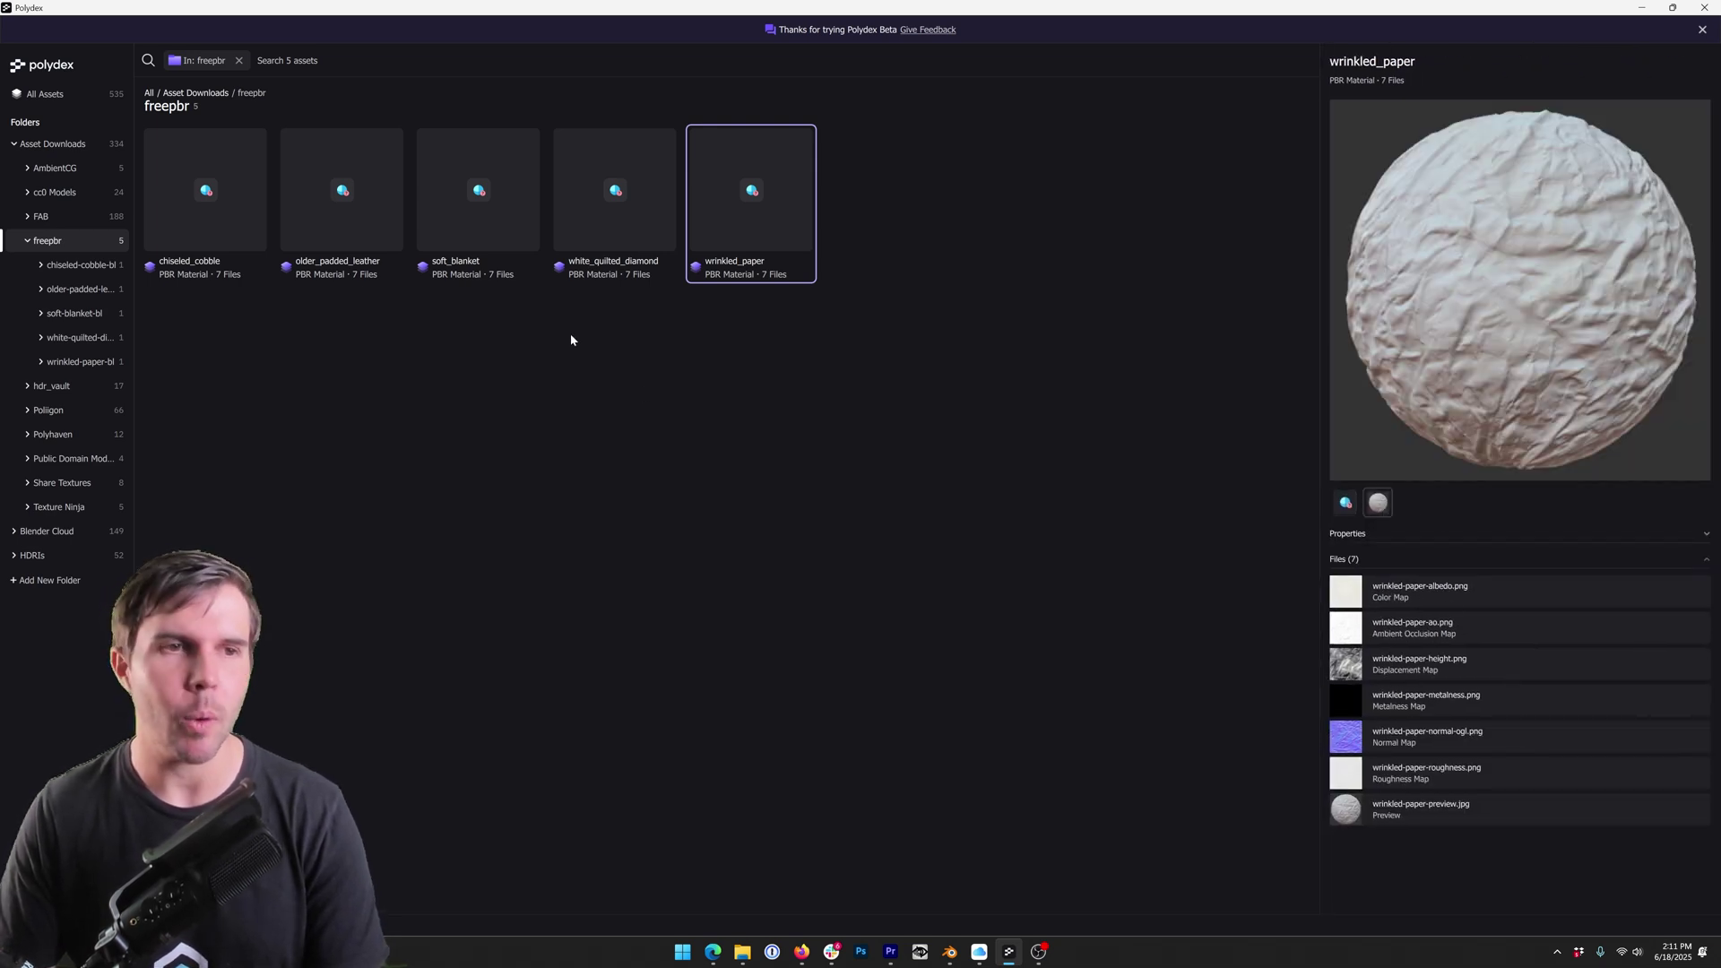
- Inspect Icelandic_Rough_Rock's roughness map in FAB, then return to Asset Downloads
click(27, 240)
click(41, 216)
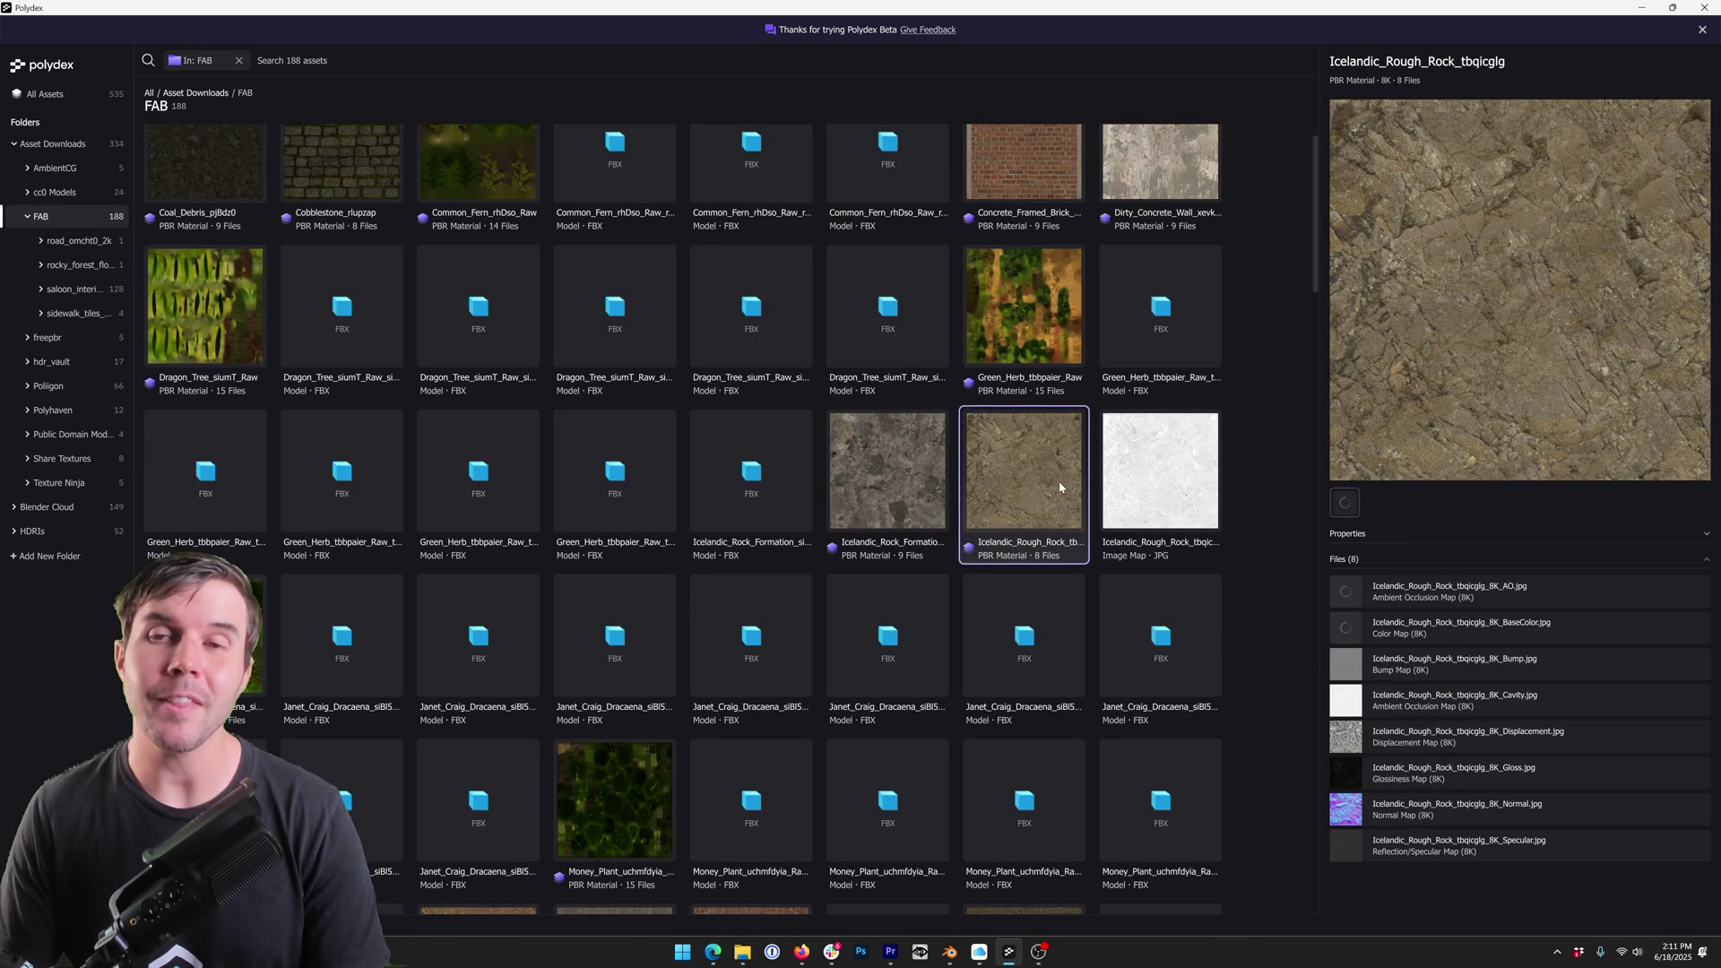
click(1166, 484)
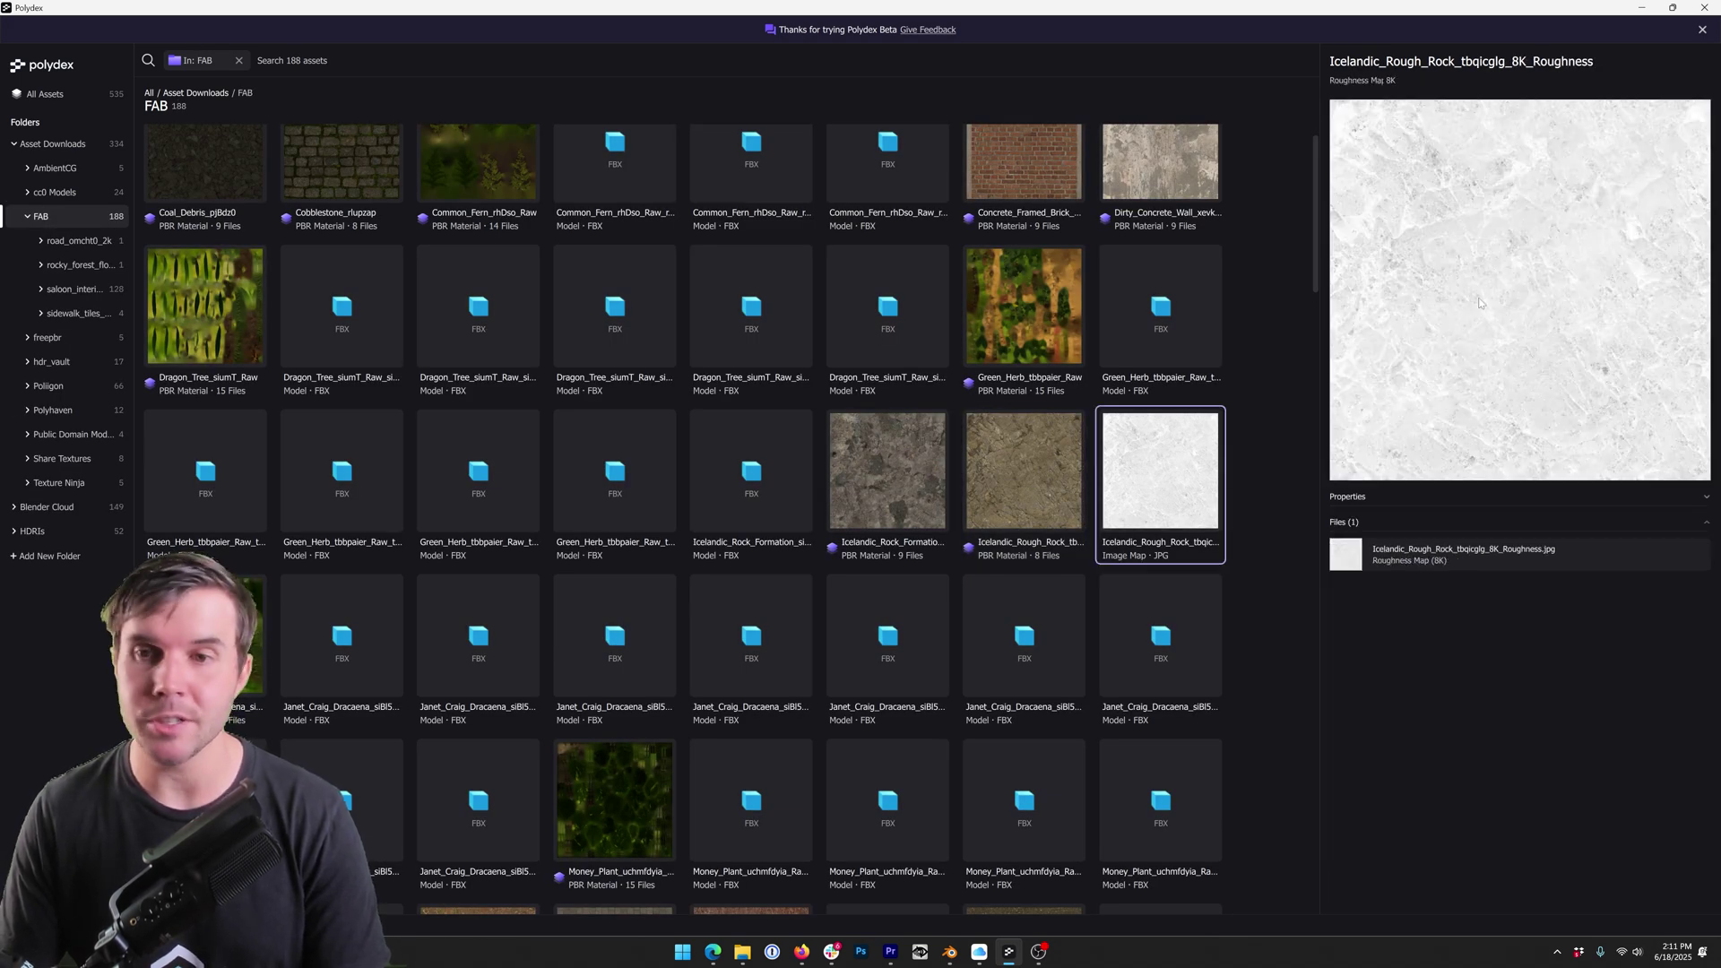
click(1049, 488)
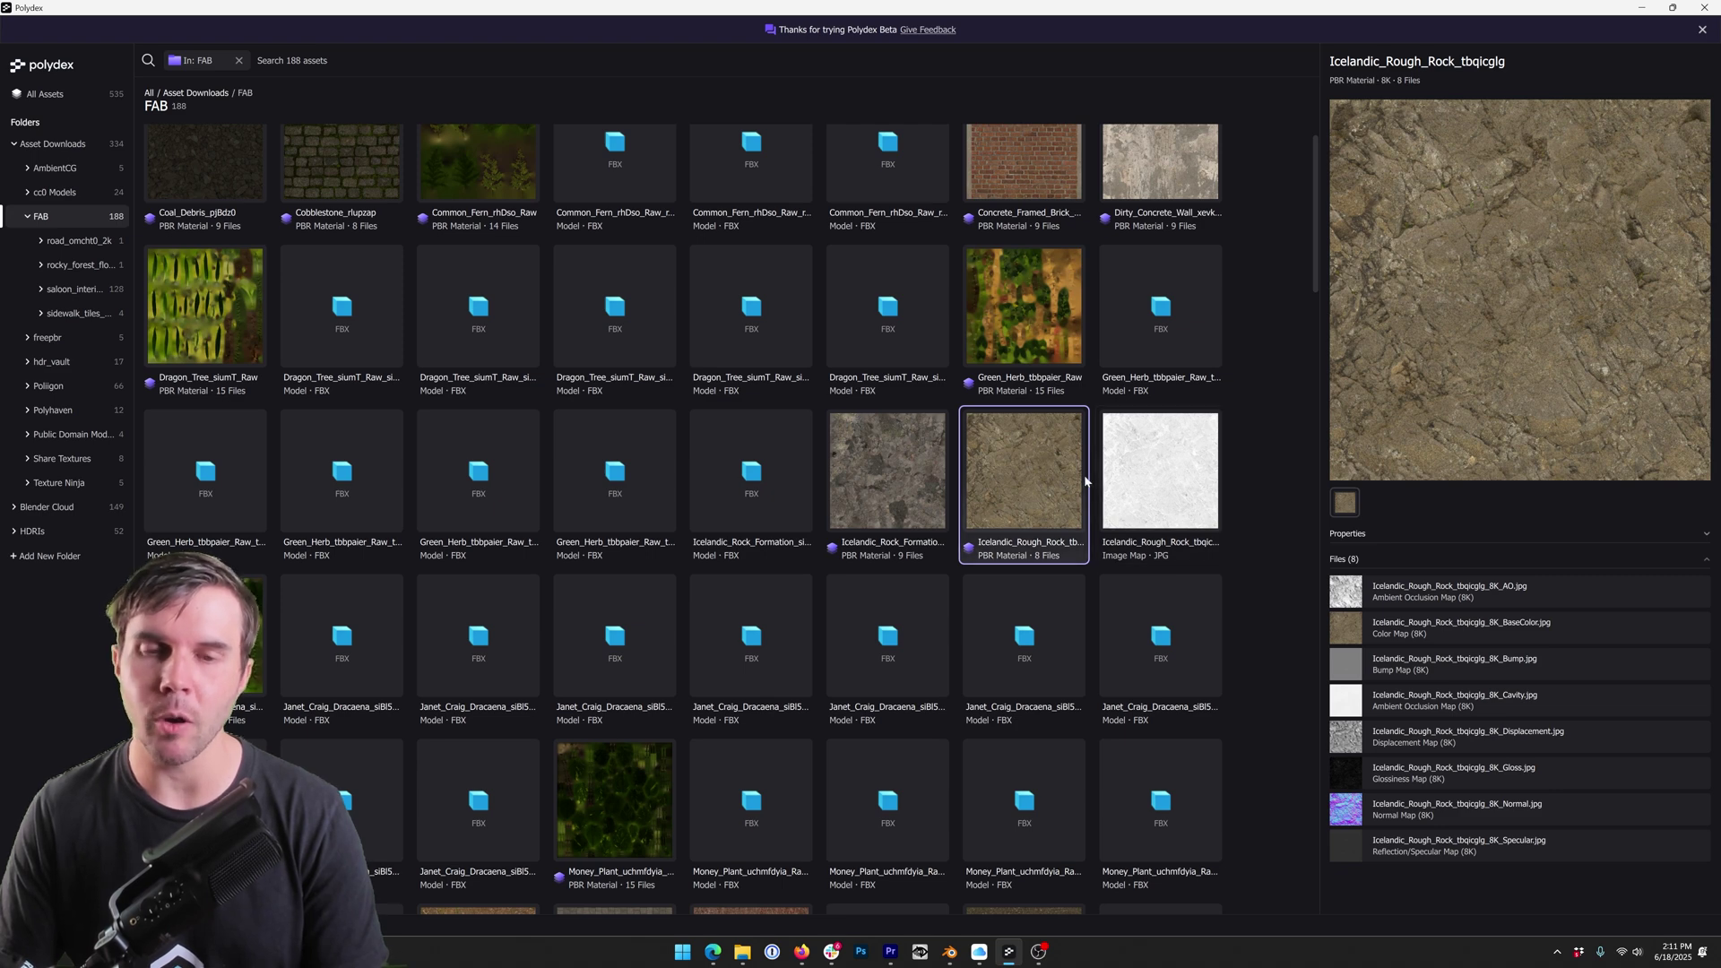
click(17, 146)
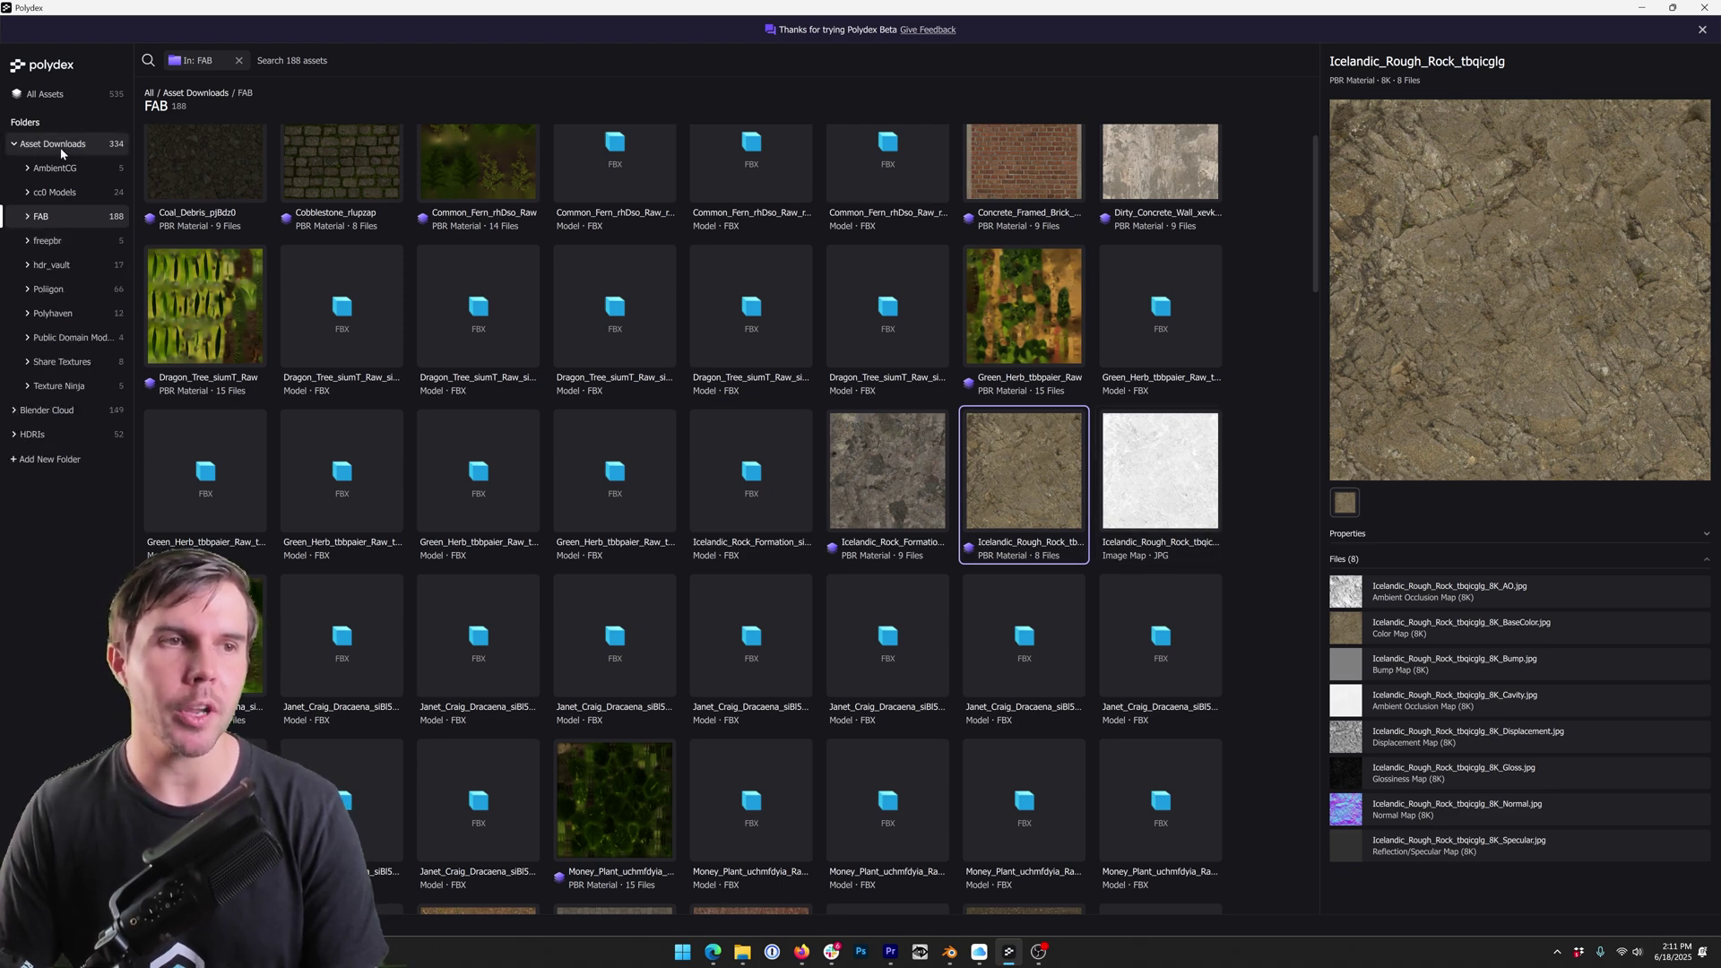
click(15, 144)
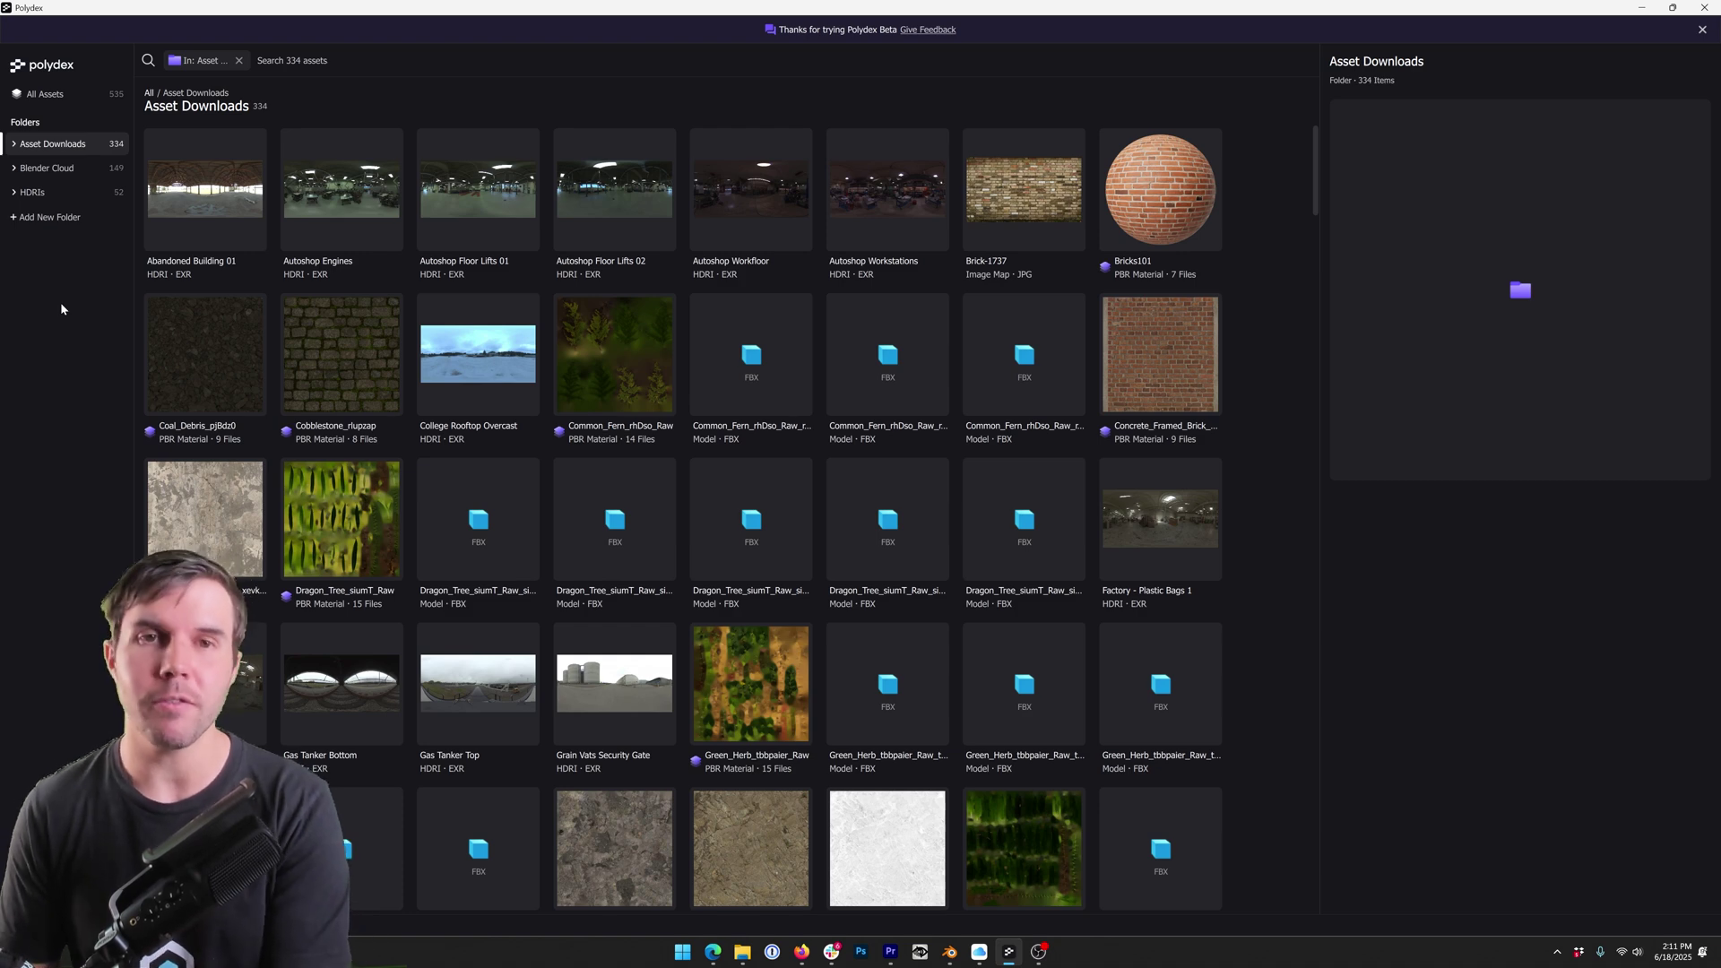
- Open the Polydex Beta Feedback form from the banner and continue the current draft
click(923, 30)
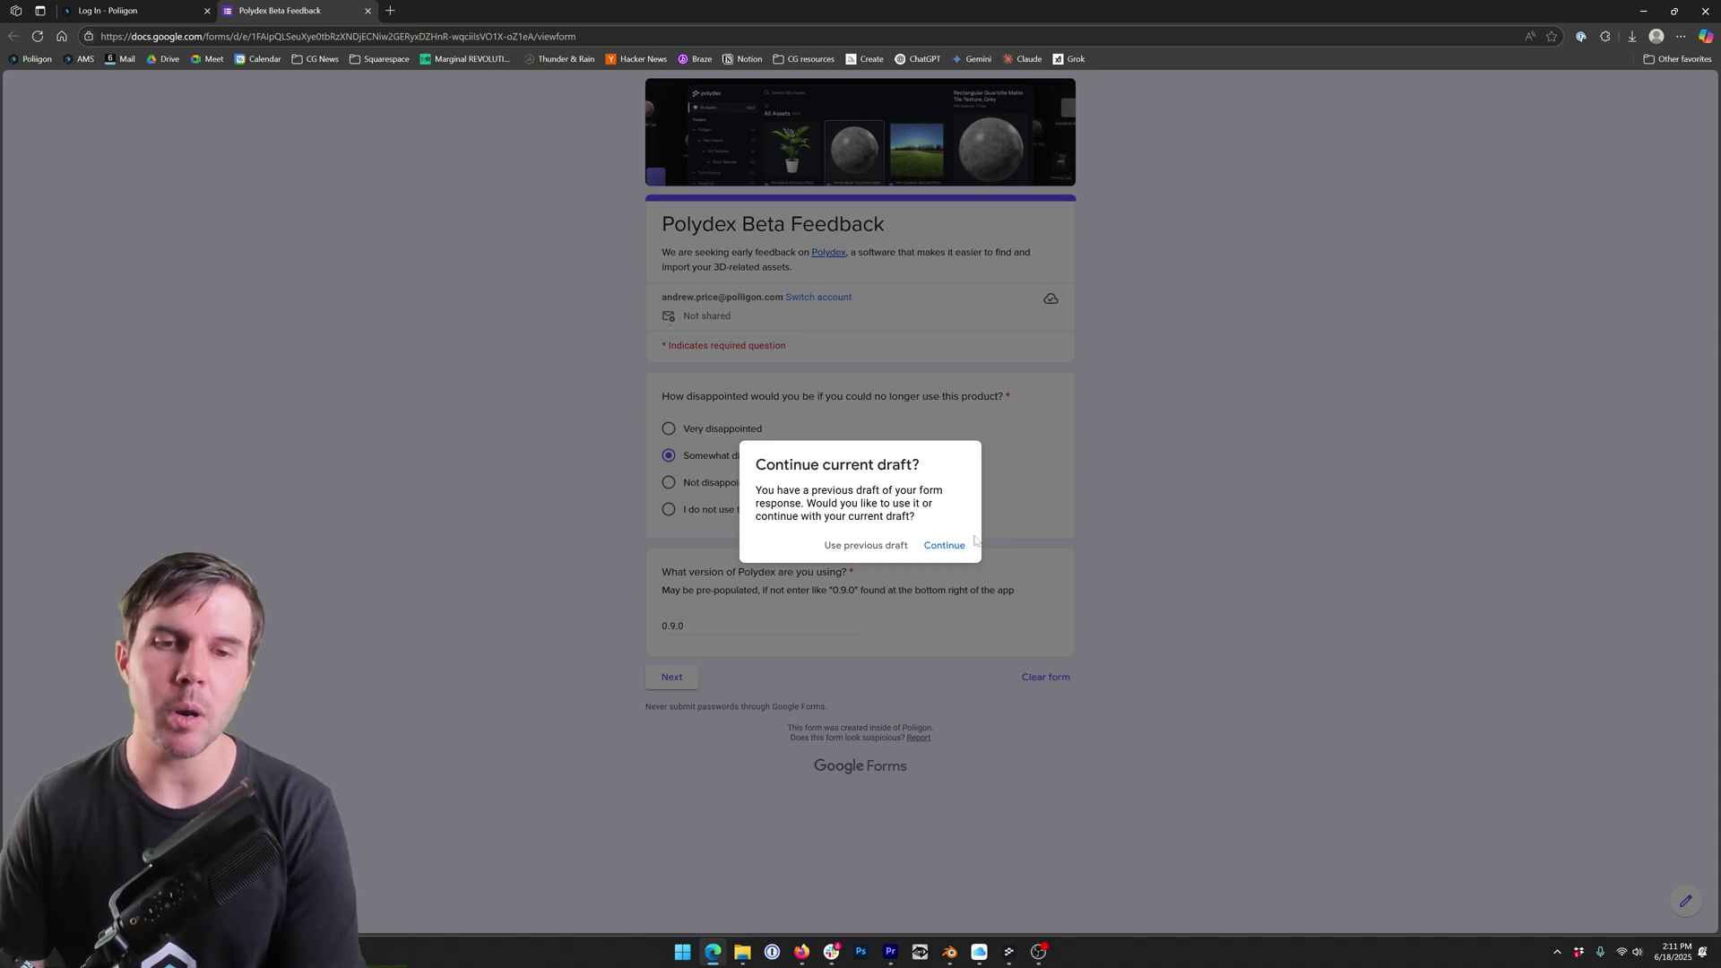
click(945, 544)
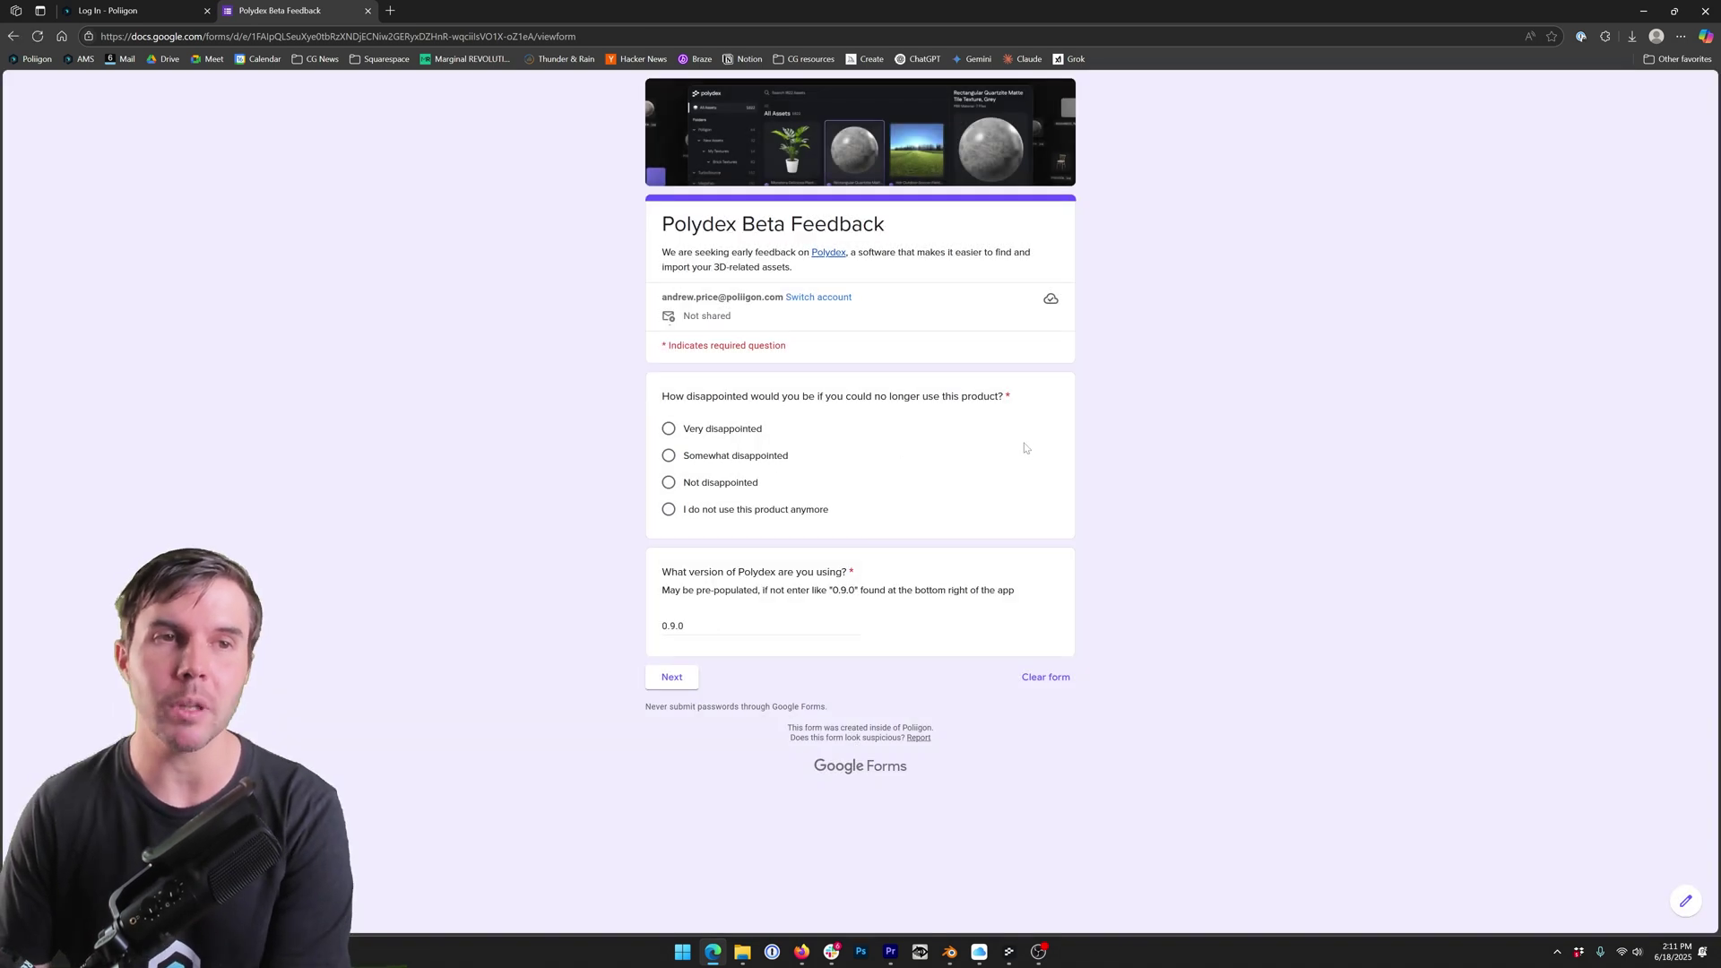
- Minimize the browser and widen Polydex's Asset Downloads grid to nine columns
click(1646, 7)
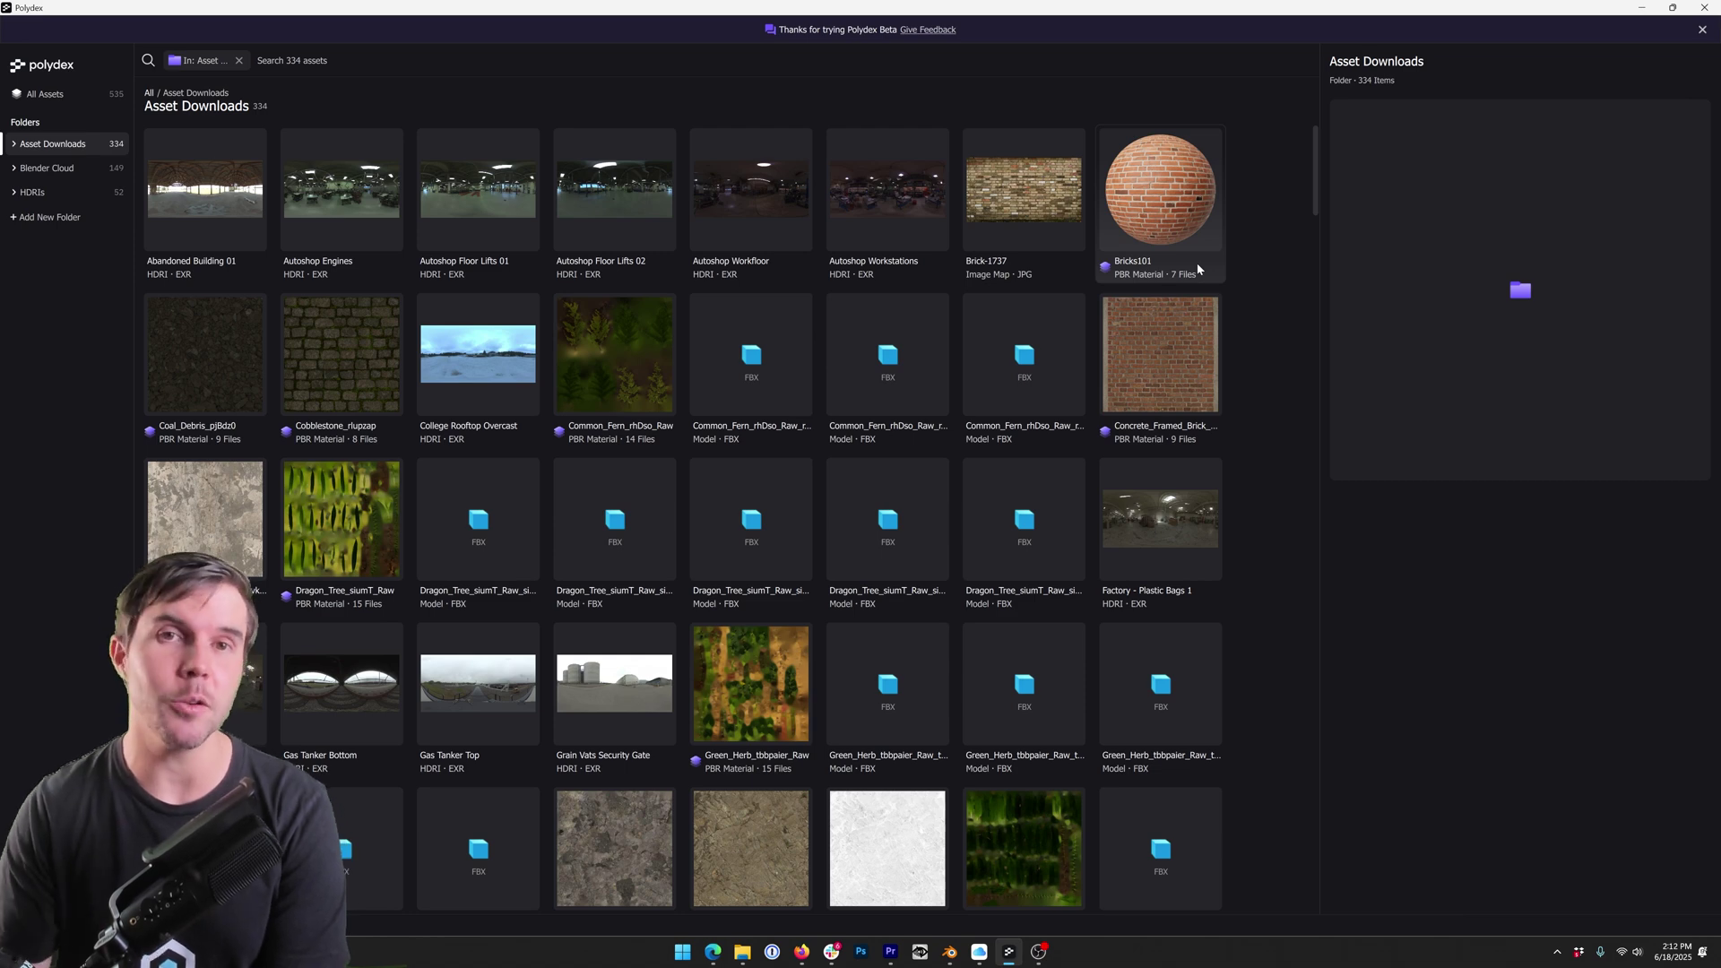
drag(1318, 222, 1382, 222)
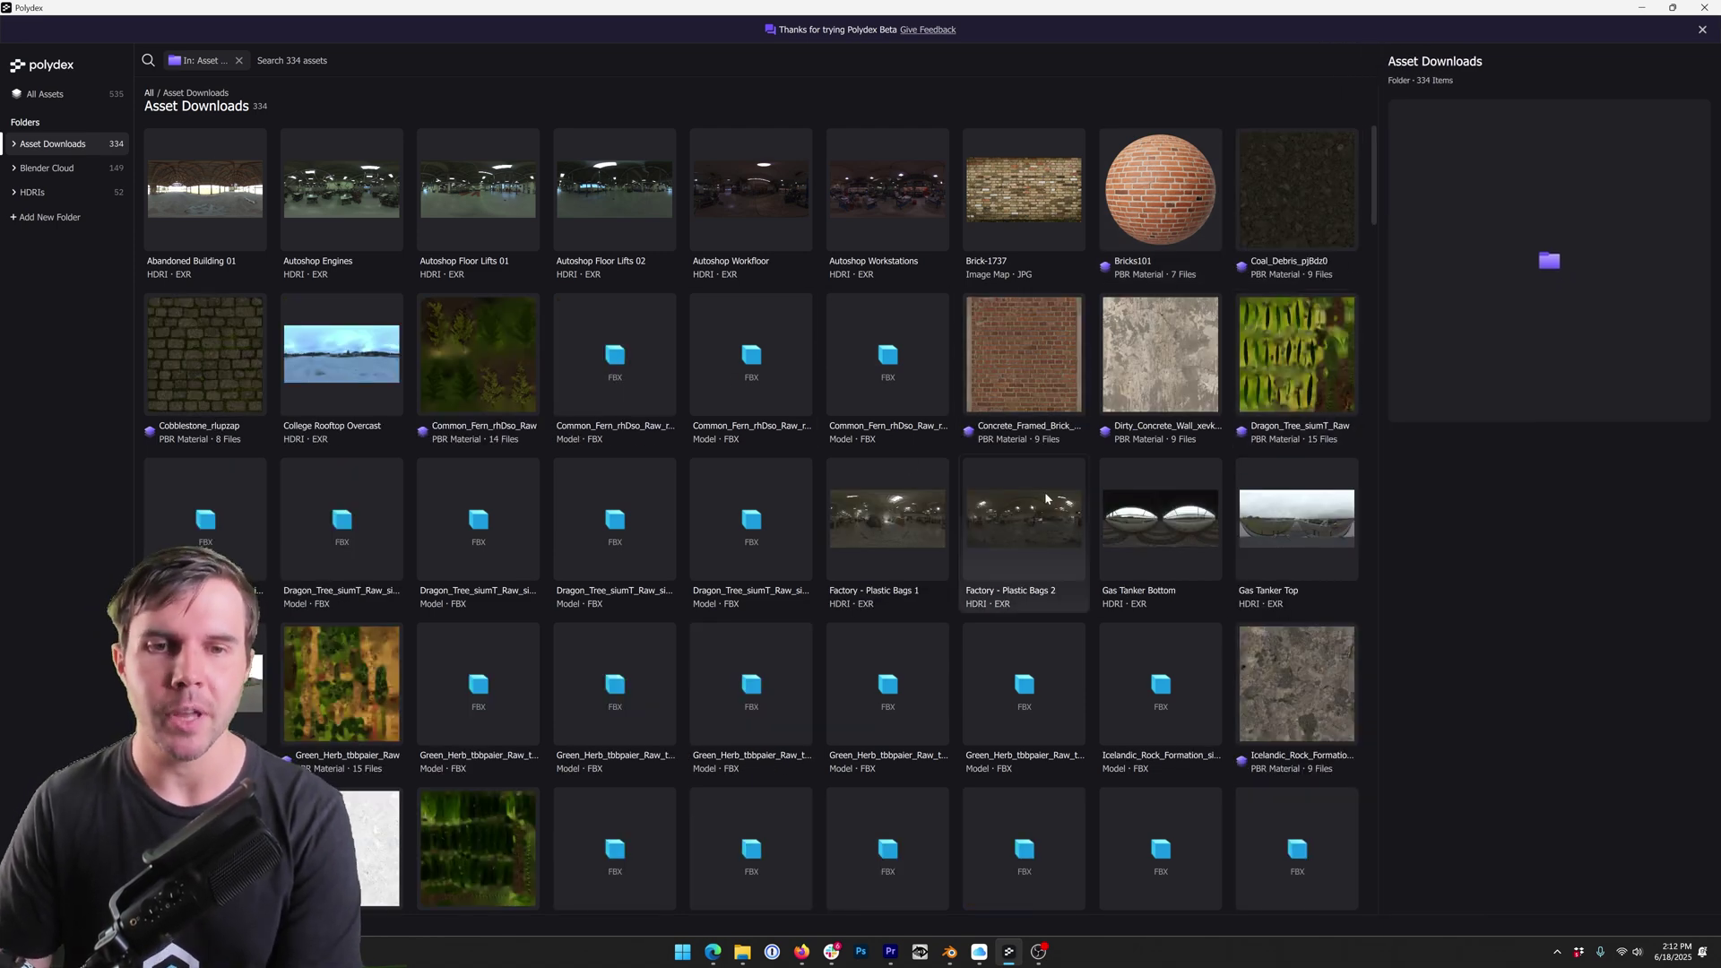